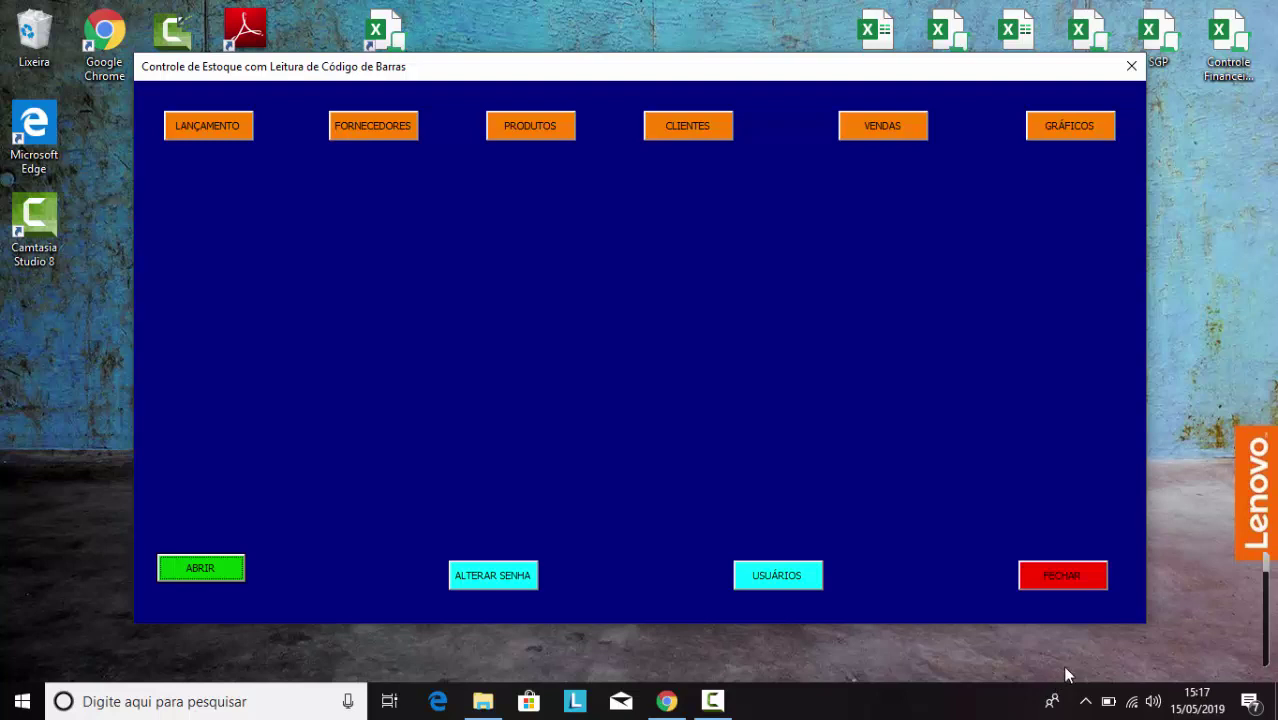
Show the EM ESTOQUE chart in the Gráficos form, then close the form
{"action": "left_click", "coordinate": [1050, 133]}
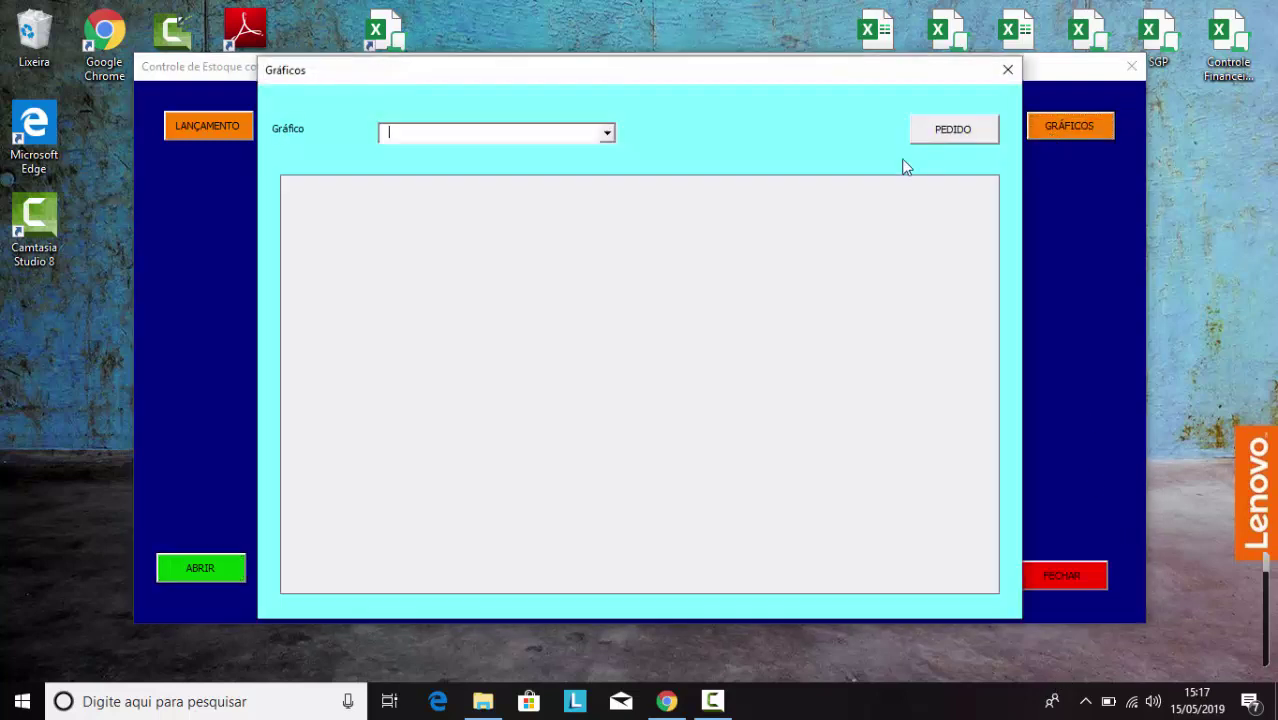
{"action": "left_click", "coordinate": [607, 134]}
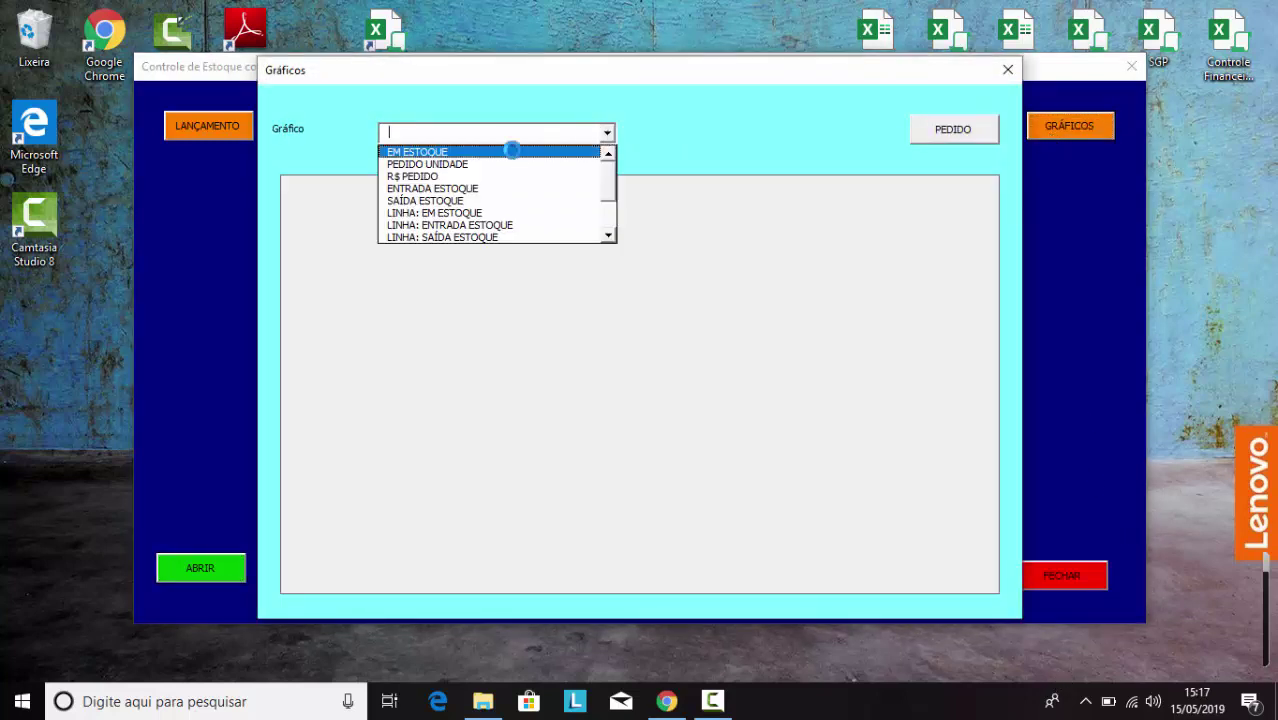
{"action": "left_click", "coordinate": [510, 147]}
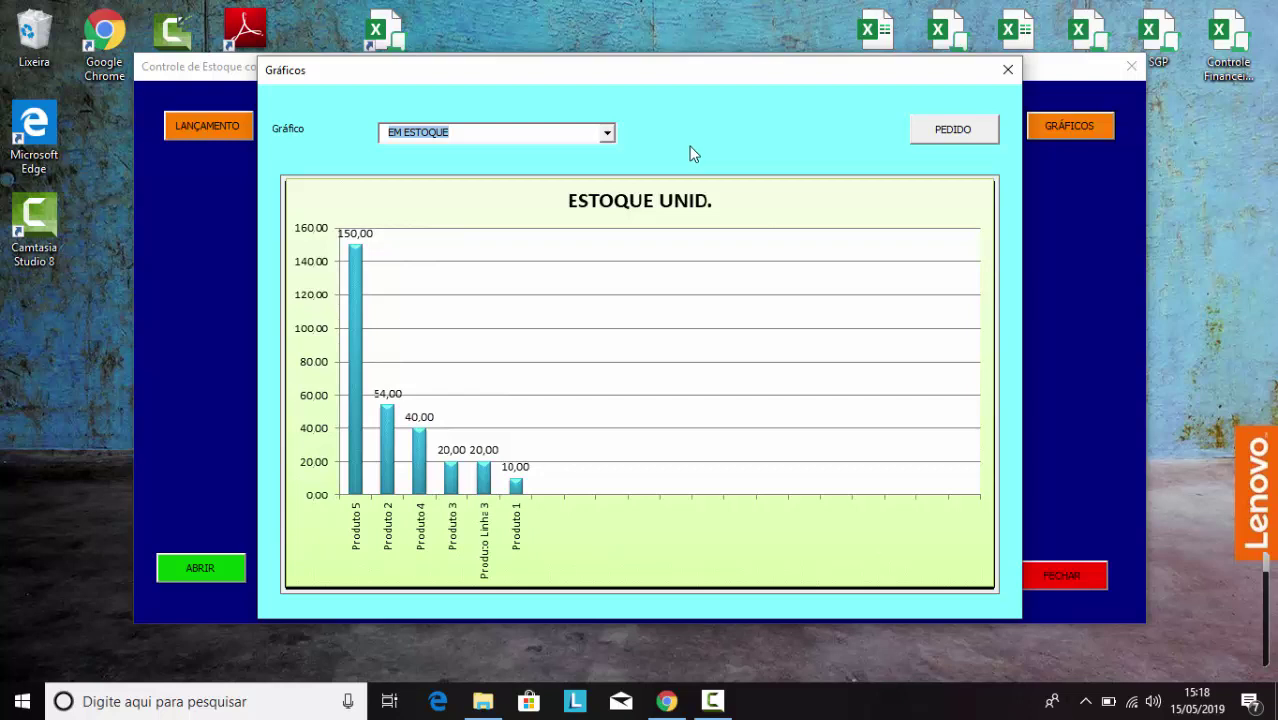
{"action": "left_click", "coordinate": [1007, 70]}
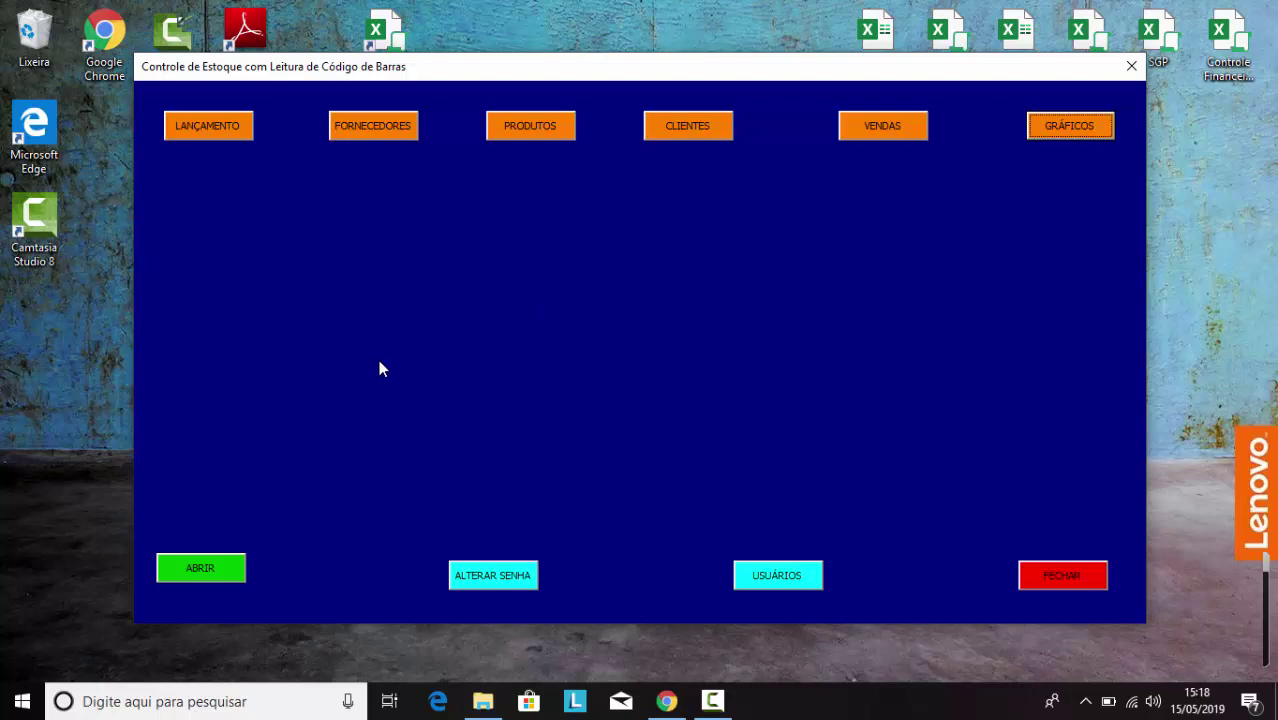
Unlock the workbook by entering the password in the SENHA box
{"action": "left_click", "coordinate": [197, 572]}
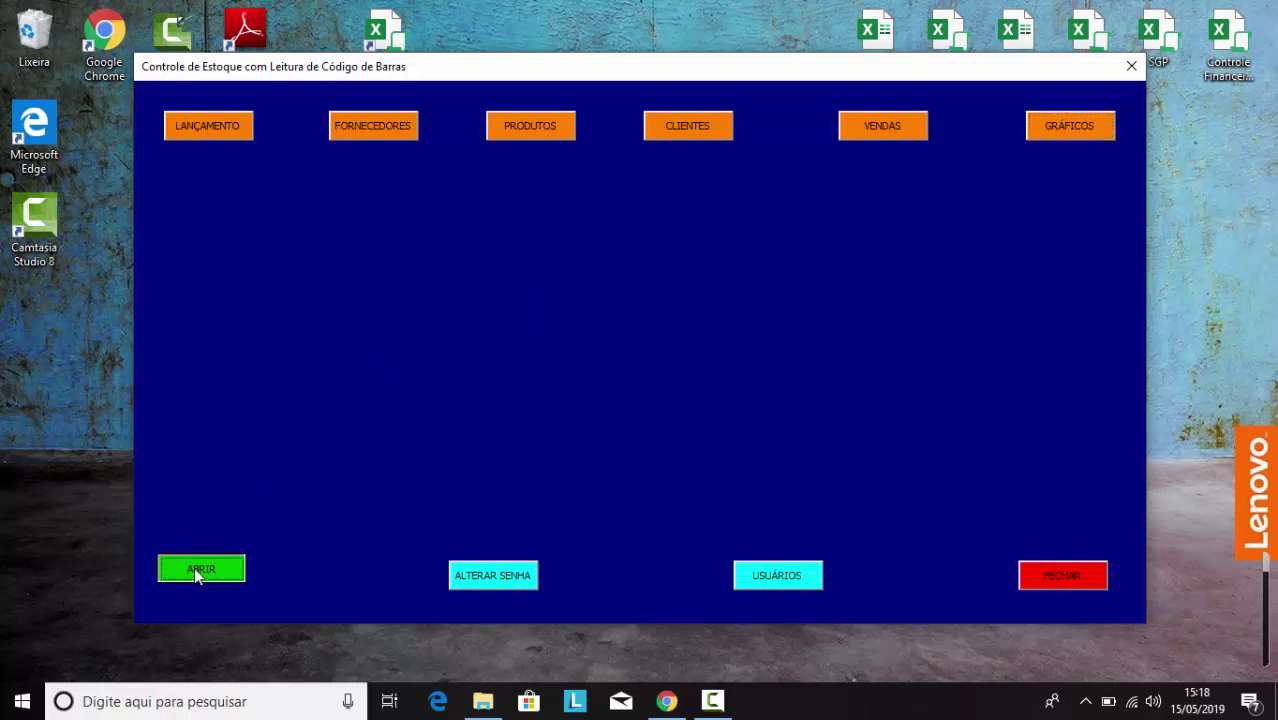
{"action": "type", "text": "123"}
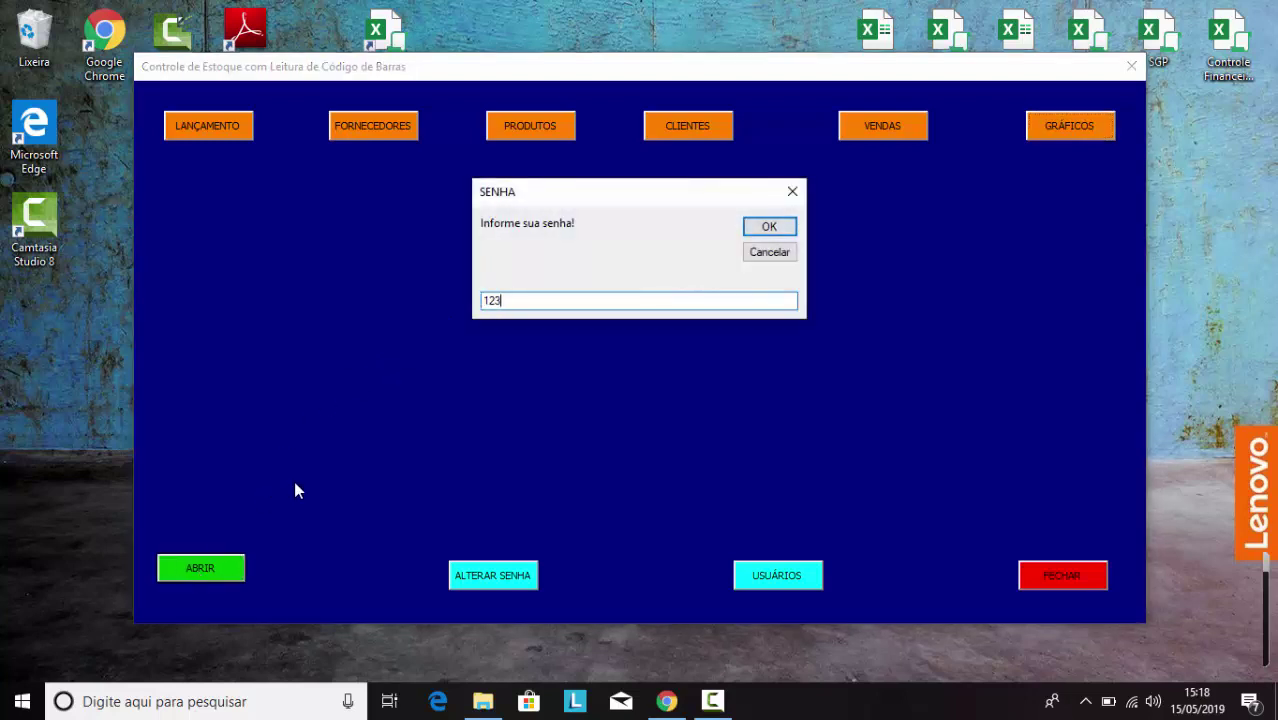
{"action": "key", "text": "Return"}
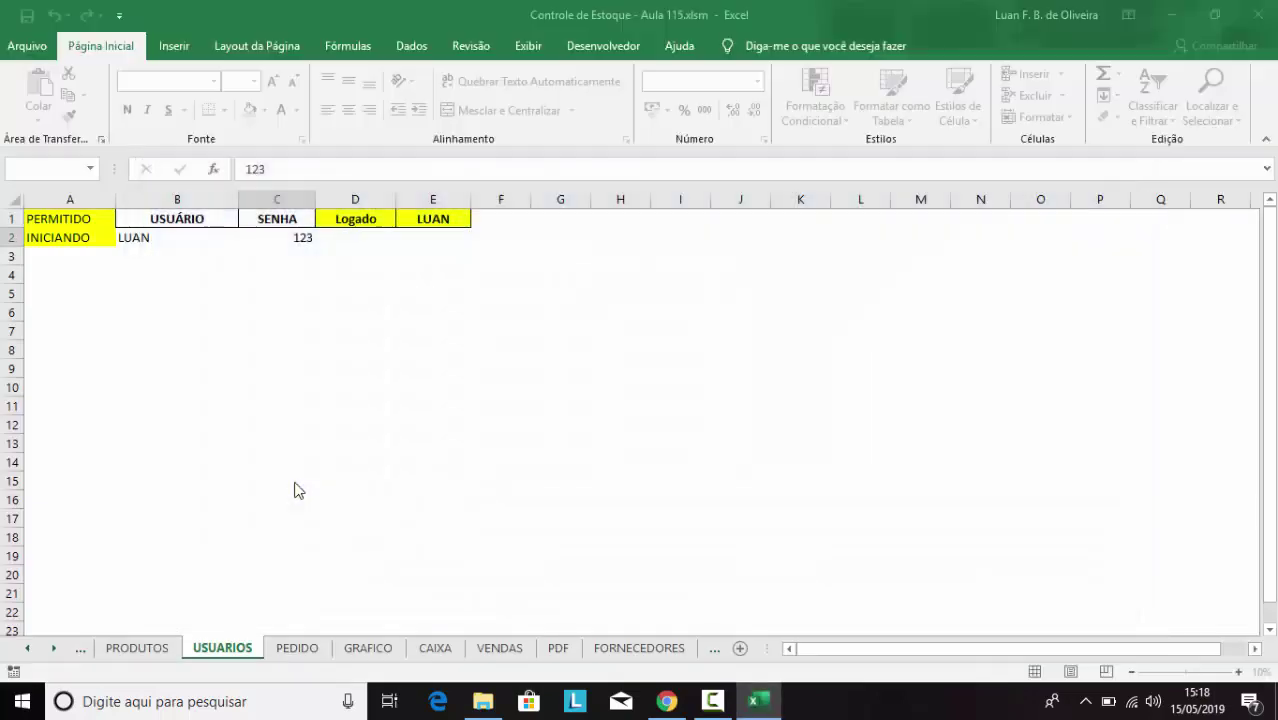
Select the PEDIDO product totals table B4:H11, then deselect it
{"action": "left_click", "coordinate": [293, 480]}
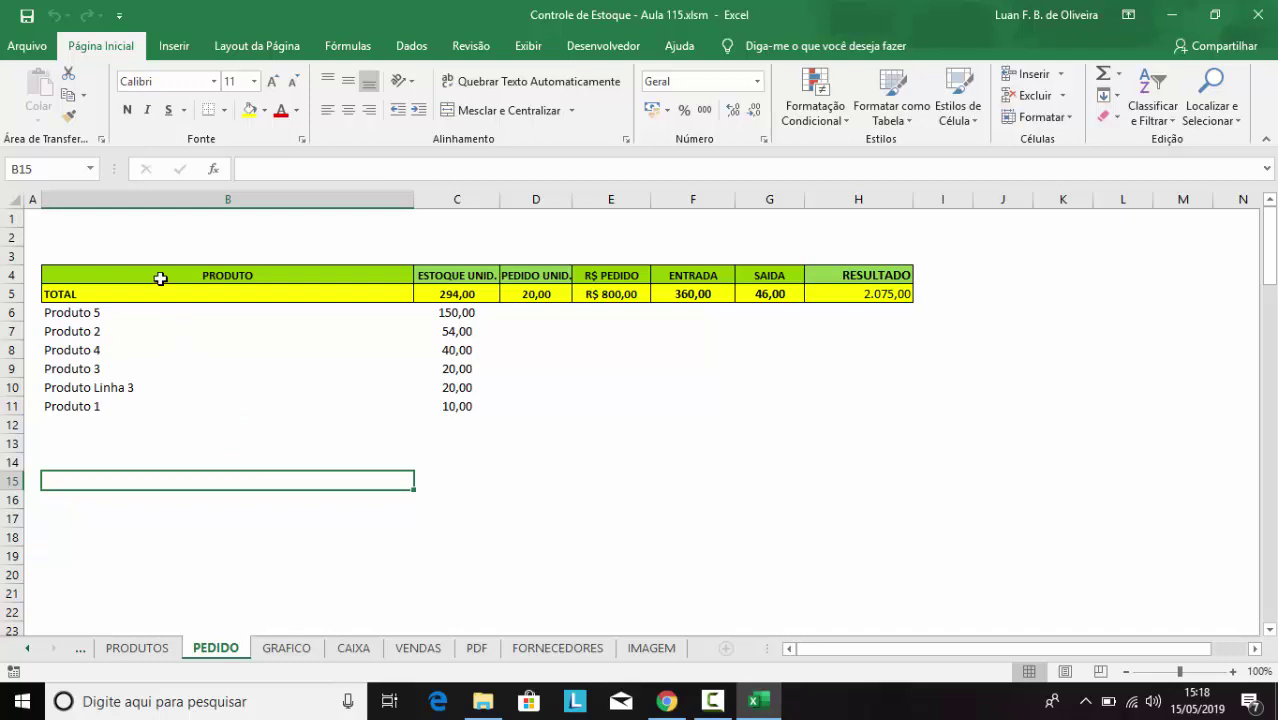
{"action": "left_click_drag", "start_coordinate": [160, 279], "coordinate": [873, 408]}
{"action": "left_click", "coordinate": [190, 464]}
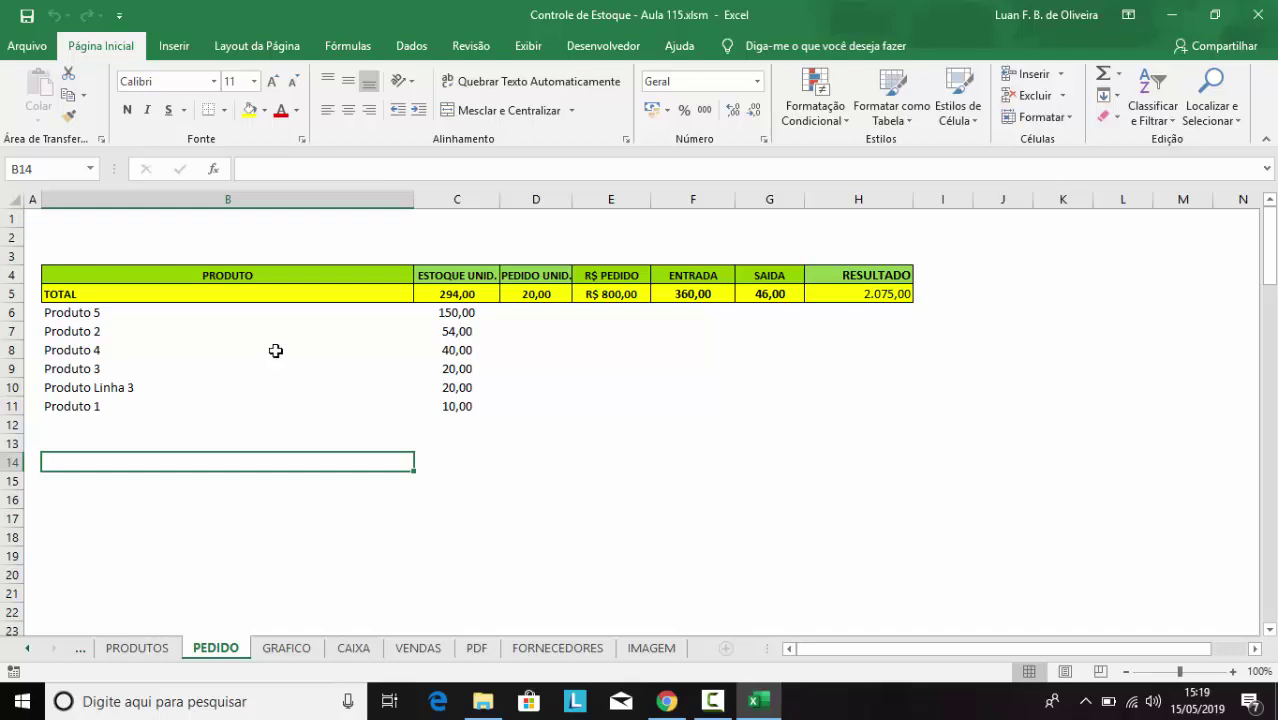
Open the Visual Basic editor with the Graficos userform and the controls Toolbox
{"action": "left_click", "coordinate": [603, 46]}
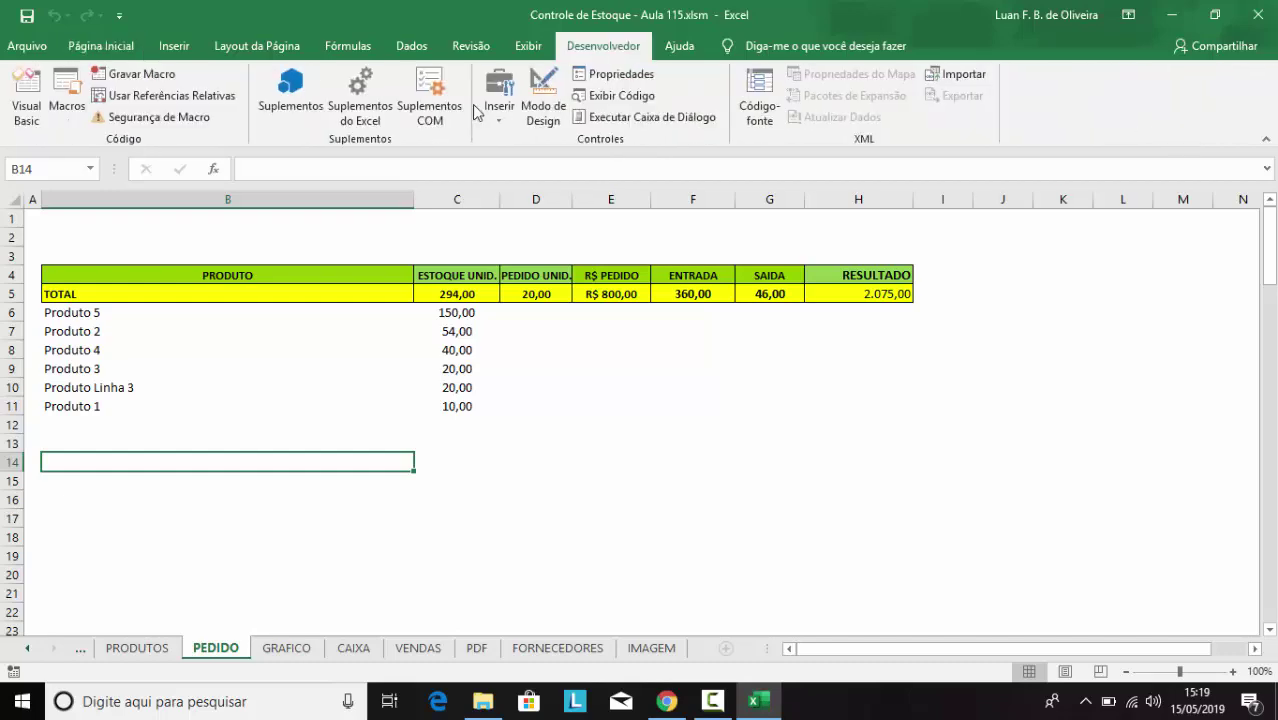
{"action": "left_click", "coordinate": [24, 108]}
{"action": "double_click", "coordinate": [105, 472]}
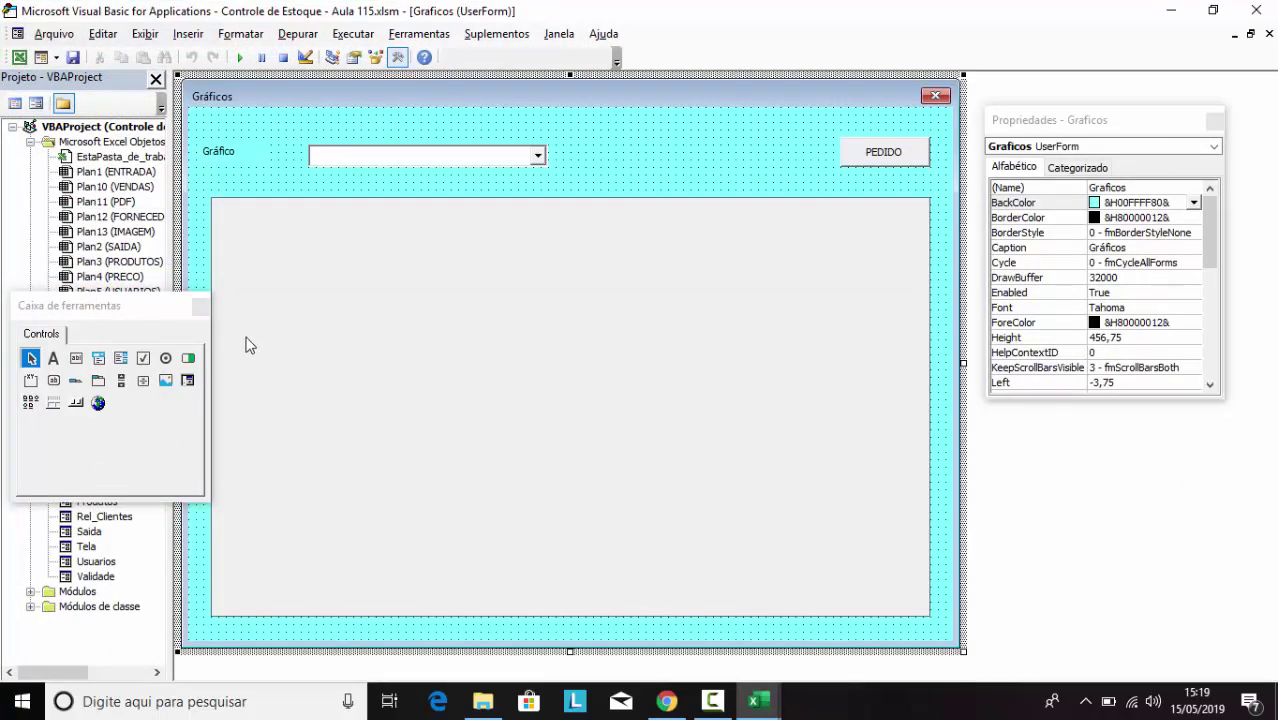
{"action": "left_click", "coordinate": [200, 306]}
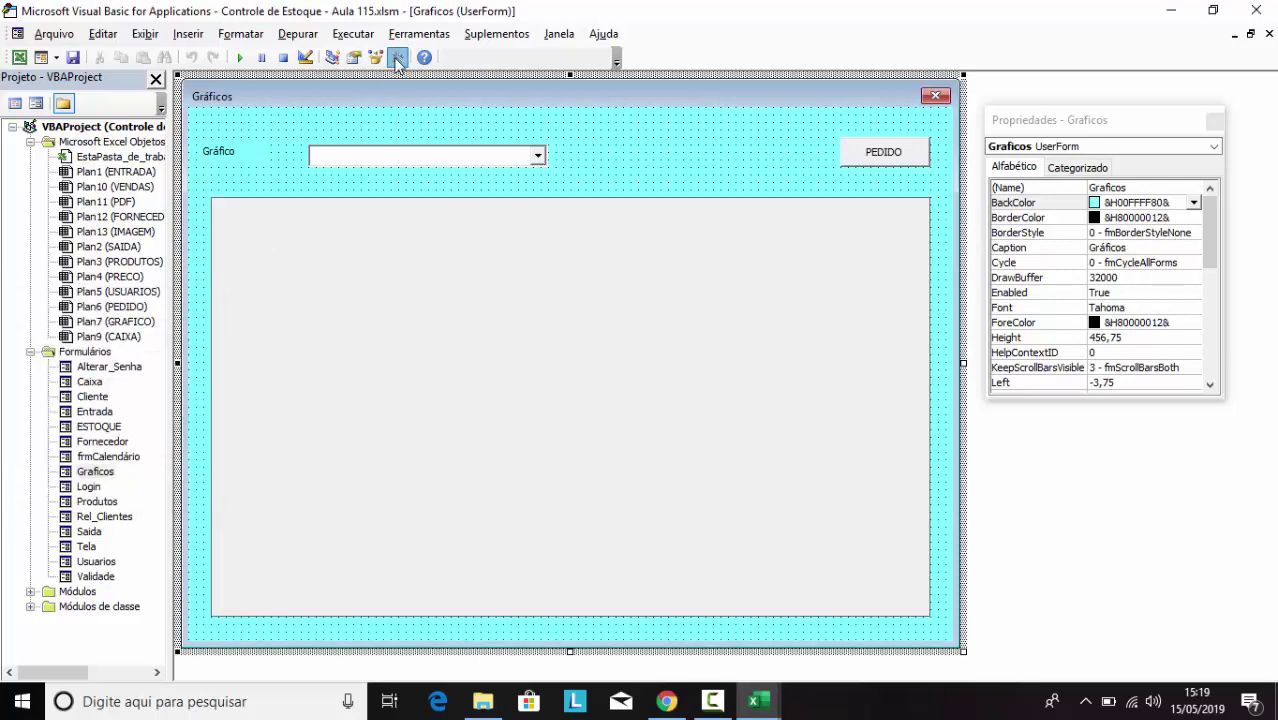
{"action": "left_click", "coordinate": [398, 62]}
Draw a CommandButton beside the chart selector and set its Caption to PDF
{"action": "mouse_move", "coordinate": [53, 380]}
{"action": "left_mouse_down"}
{"action": "mouse_move", "coordinate": [651, 182]}
{"action": "mouse_move", "coordinate": [609, 161]}
{"action": "mouse_move", "coordinate": [627, 160]}
{"action": "left_mouse_up"}
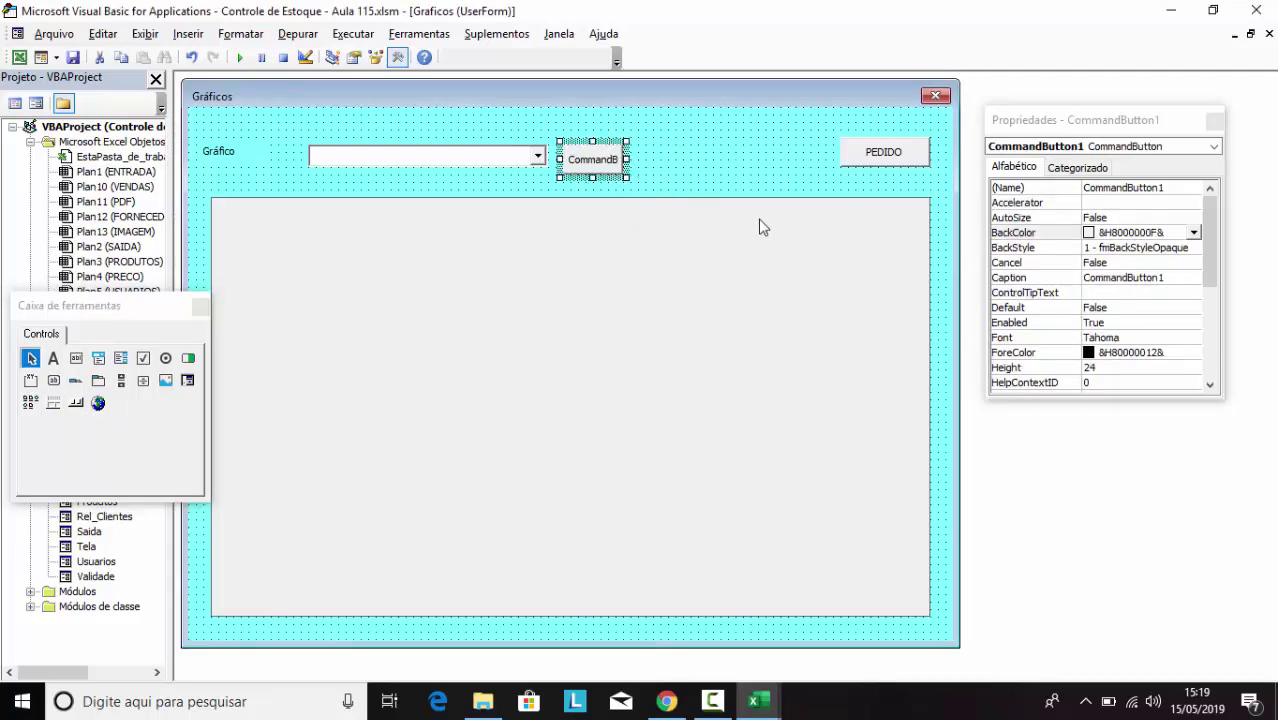
{"action": "right_click", "coordinate": [588, 160]}
{"action": "left_click", "coordinate": [612, 246]}
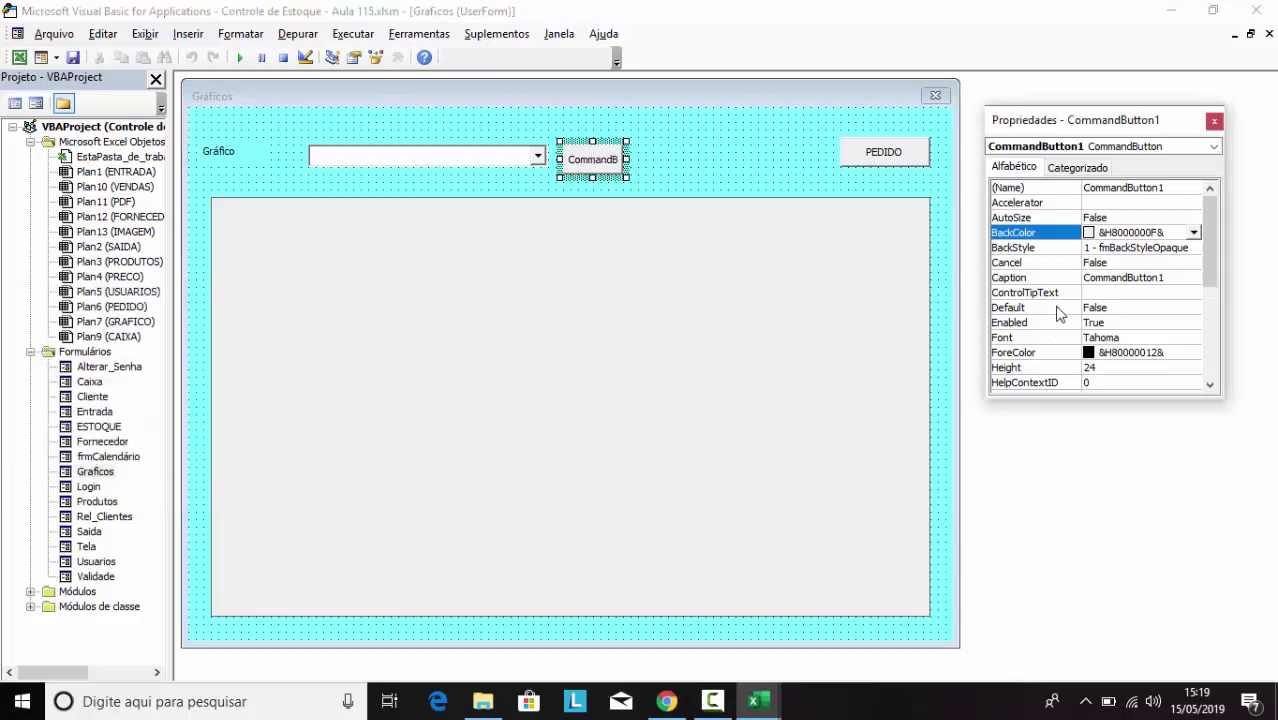
{"action": "left_click", "coordinate": [1032, 279]}
{"action": "left_click", "coordinate": [1030, 280]}
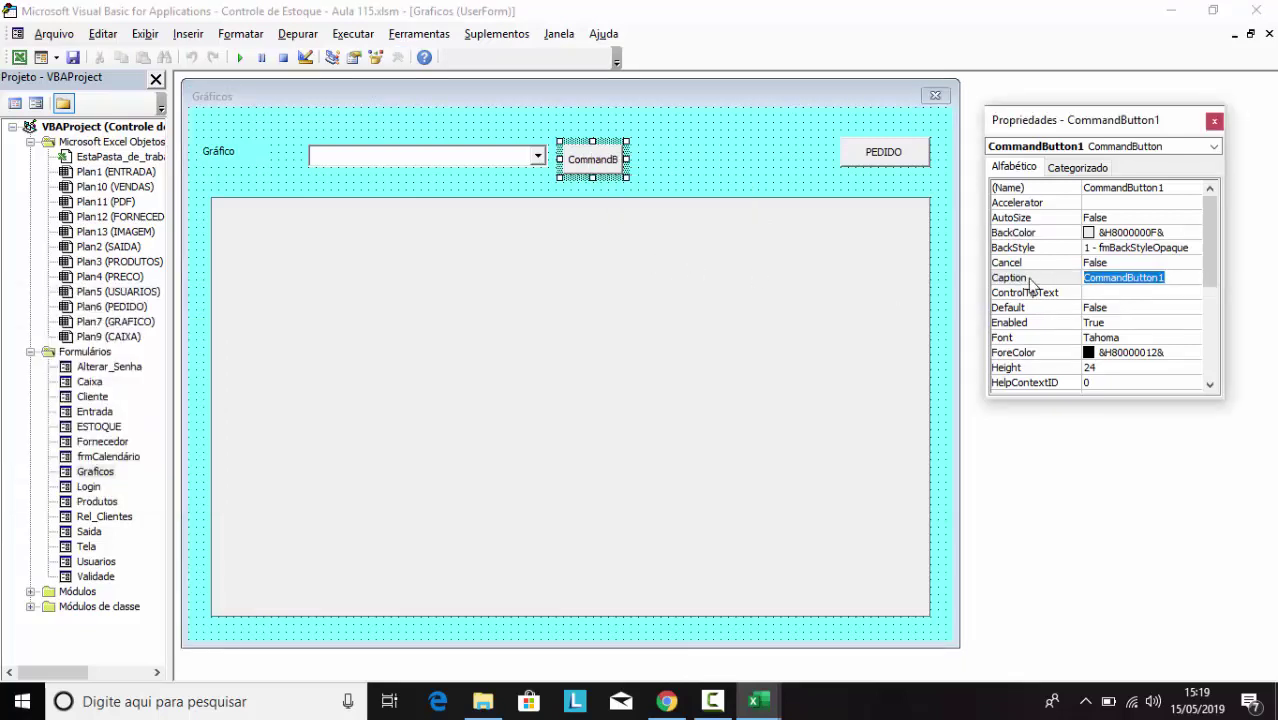
{"action": "type", "text": "PD"}
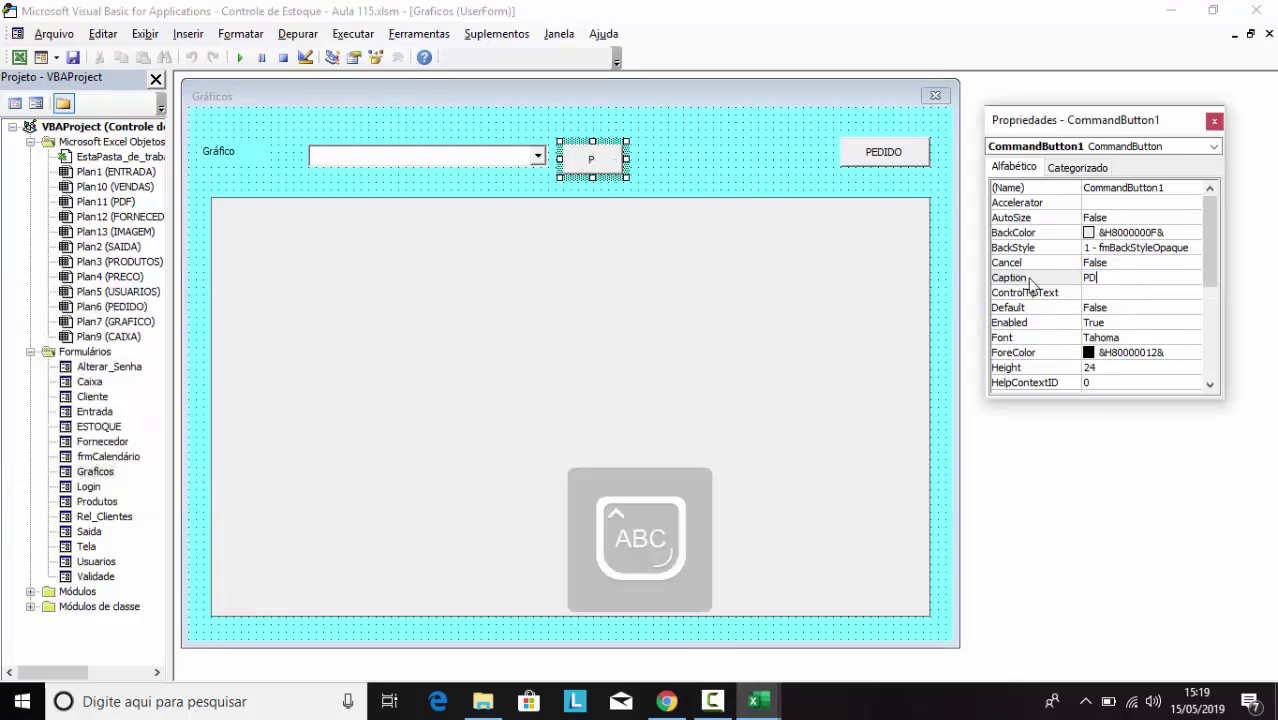
{"action": "type", "text": "F"}
Set the button's ControlTipText to 'Gerar PDF da Tabela do Gráfico'
{"action": "left_click", "coordinate": [1098, 292]}
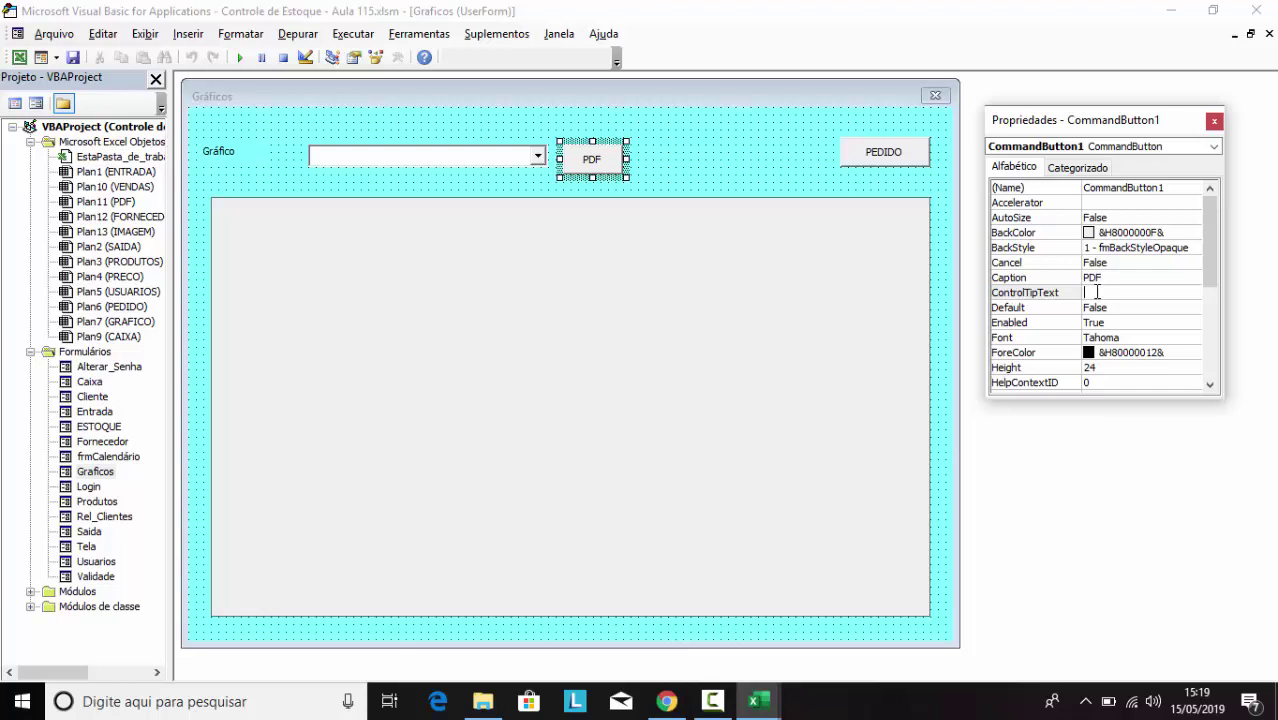
{"action": "type", "text": "G"}
{"action": "type", "text": "erar PDF "}
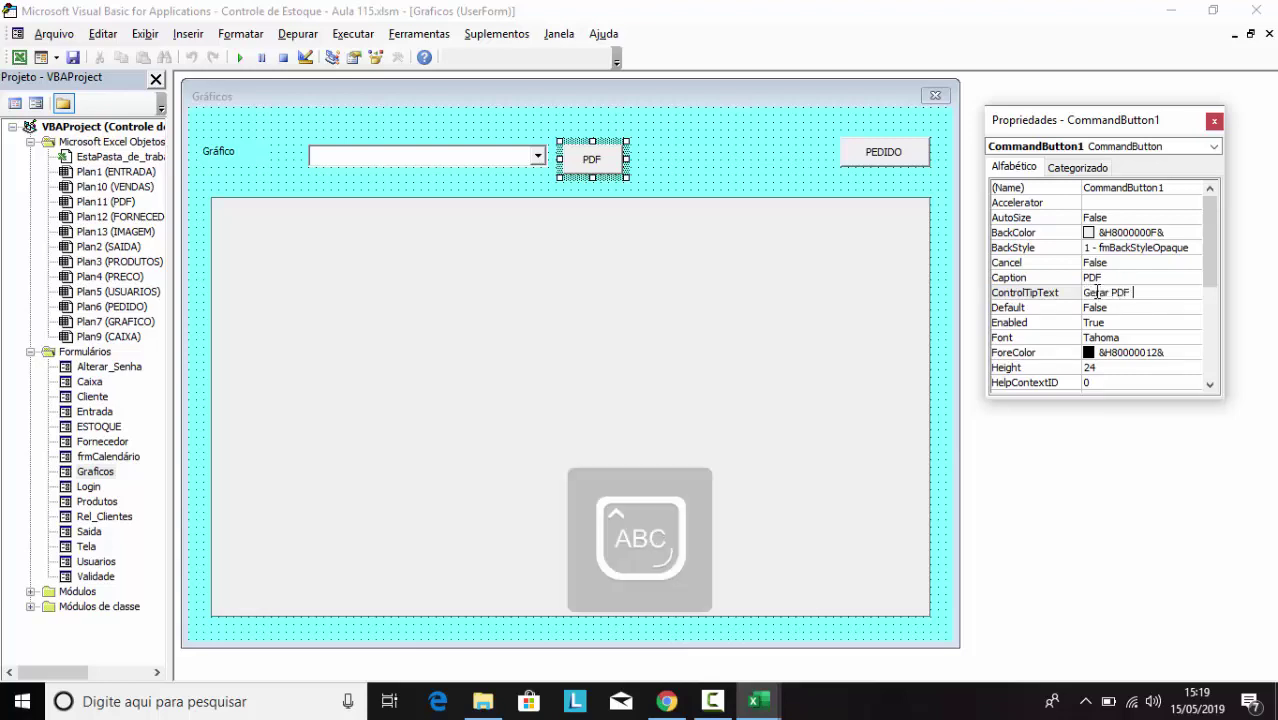
{"action": "type", "text": "da R"}
{"action": "key", "text": "BackSpace"}
{"action": "type", "text": "T"}
{"action": "key", "text": "Caps_Lock"}
{"action": "type", "text": "a"}
{"action": "type", "text": "bela do"}
{"action": "key", "text": "Caps_Lock"}
{"action": "type", "text": "G"}
{"action": "key", "text": "Caps_Lock"}
{"action": "type", "text": "ráfico"}
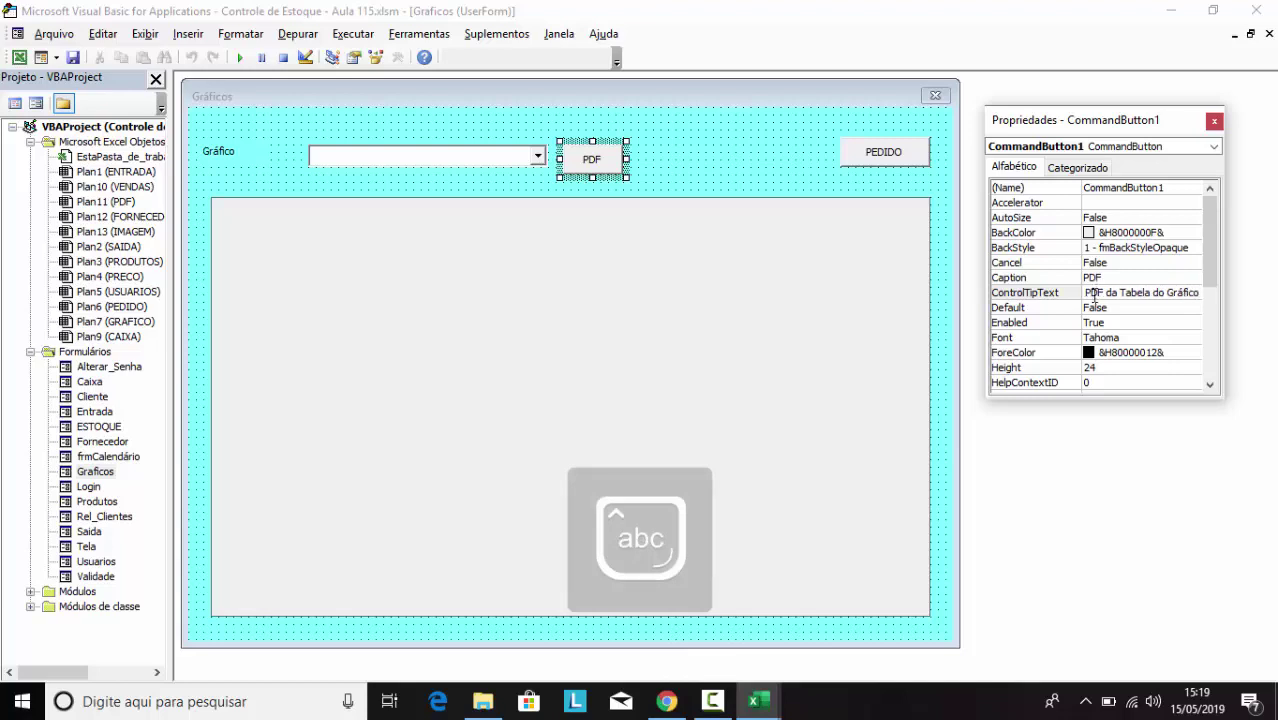
{"action": "left_click", "coordinate": [679, 170]}
Widen the chart selector ComboBox to the left and test-run the form
{"action": "left_click", "coordinate": [340, 162]}
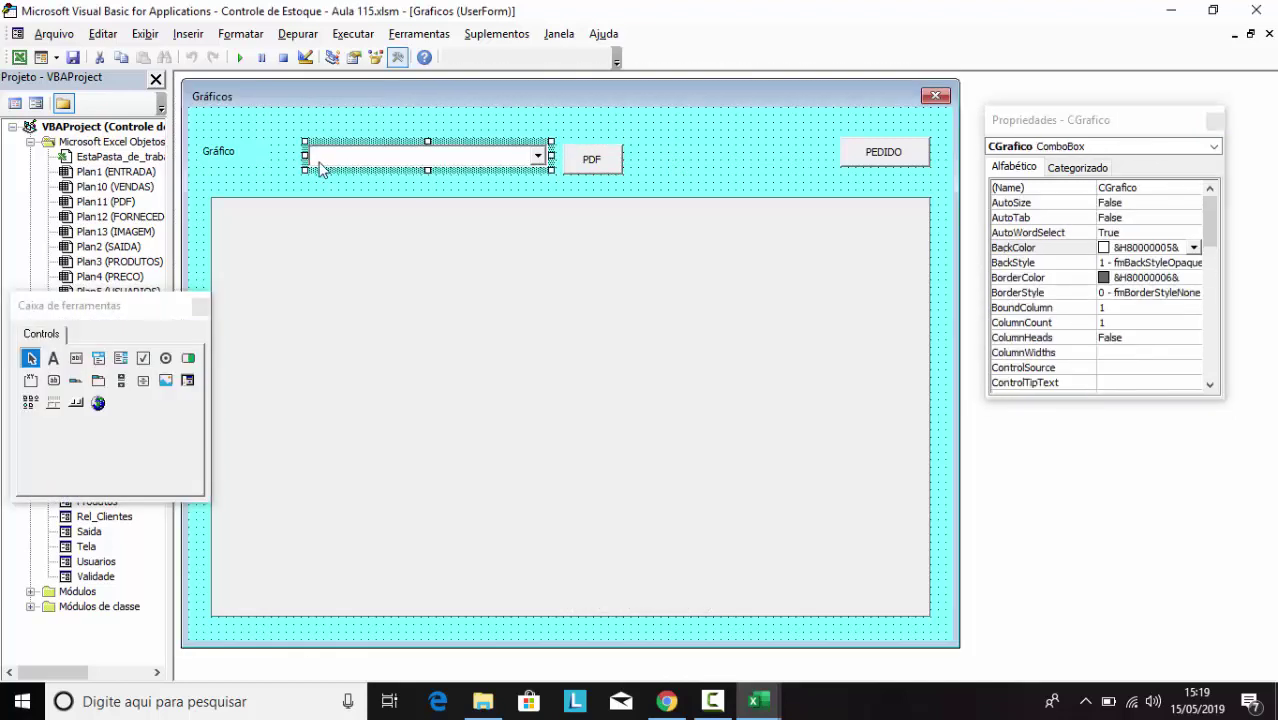
{"action": "left_click_drag", "start_coordinate": [304, 157], "coordinate": [260, 157]}
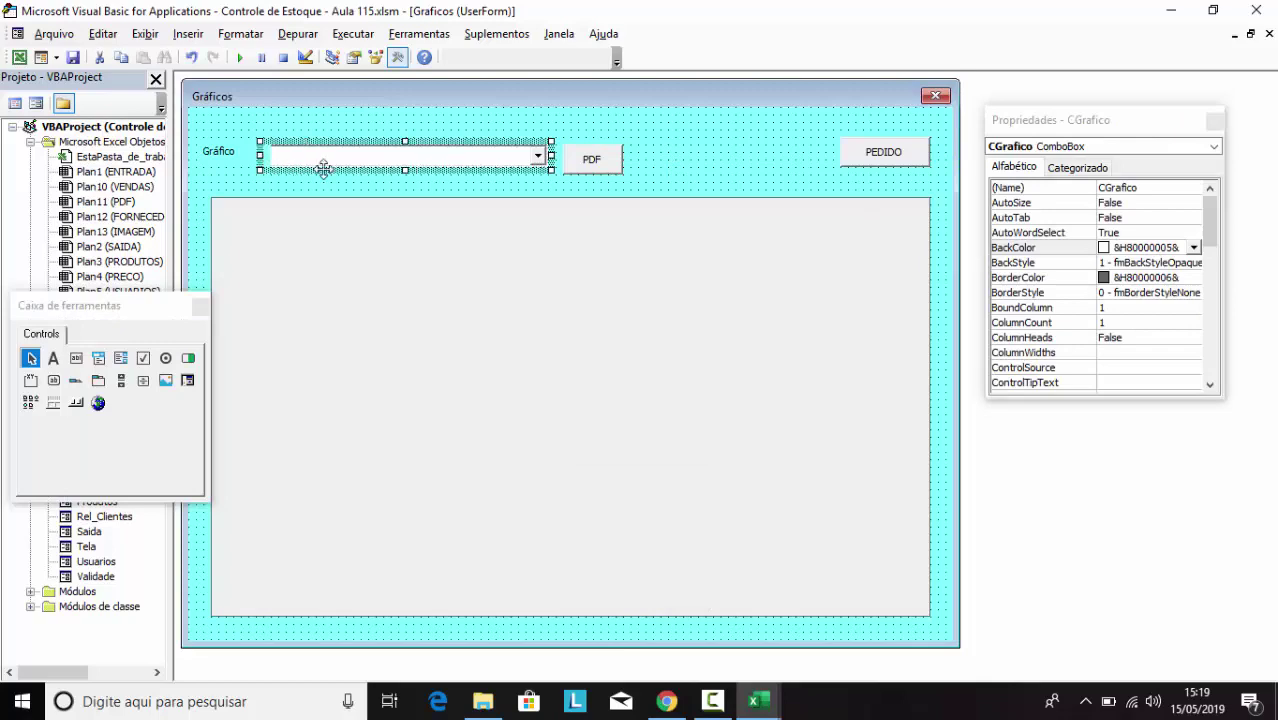
{"action": "left_click", "coordinate": [700, 178]}
{"action": "left_click", "coordinate": [238, 57]}
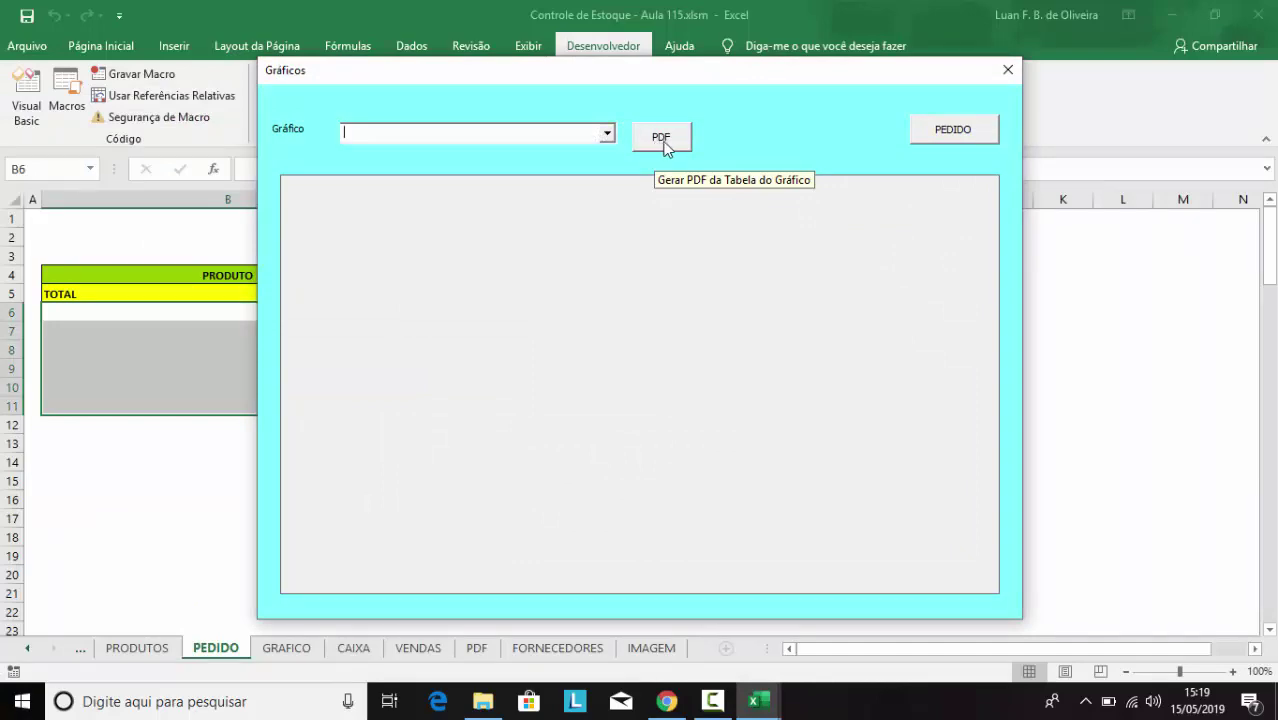
{"action": "left_click", "coordinate": [1007, 70]}
Make the PDF button narrower and shorter, to a height of 18
{"action": "left_click", "coordinate": [590, 162]}
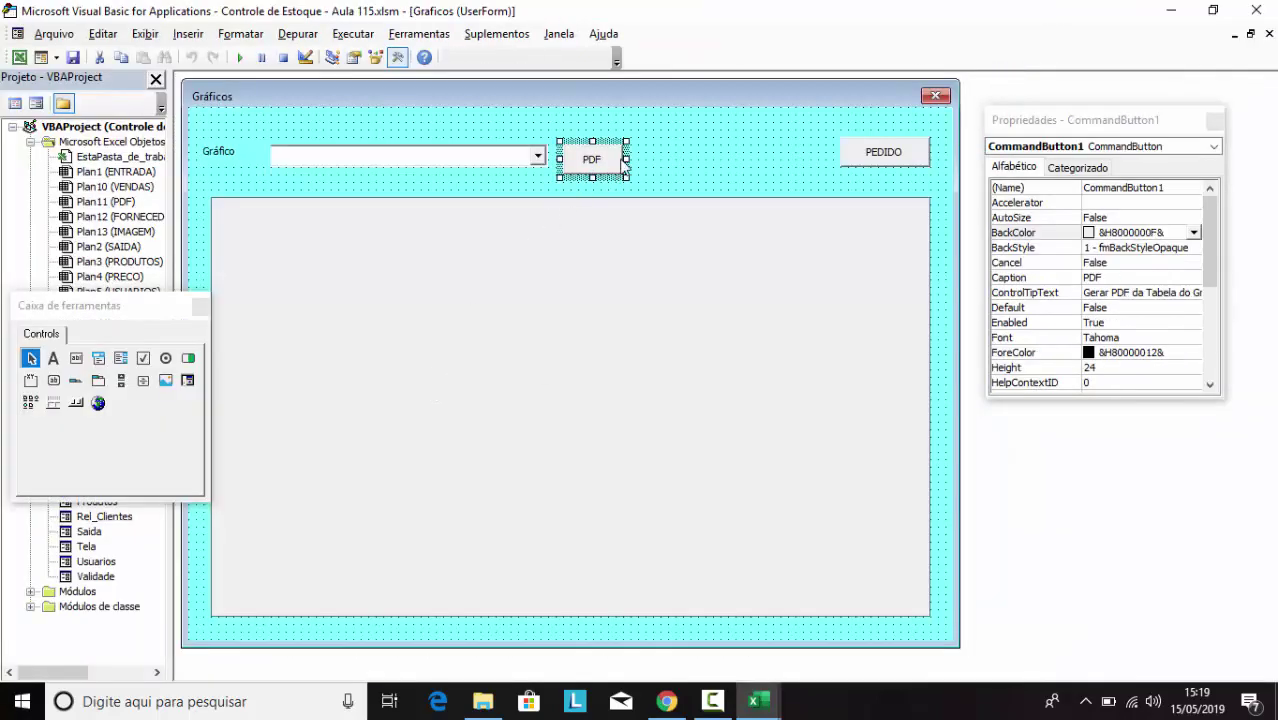
{"action": "left_click_drag", "start_coordinate": [606, 158], "coordinate": [584, 168]}
{"action": "left_click", "coordinate": [659, 166]}
{"action": "left_click", "coordinate": [590, 172]}
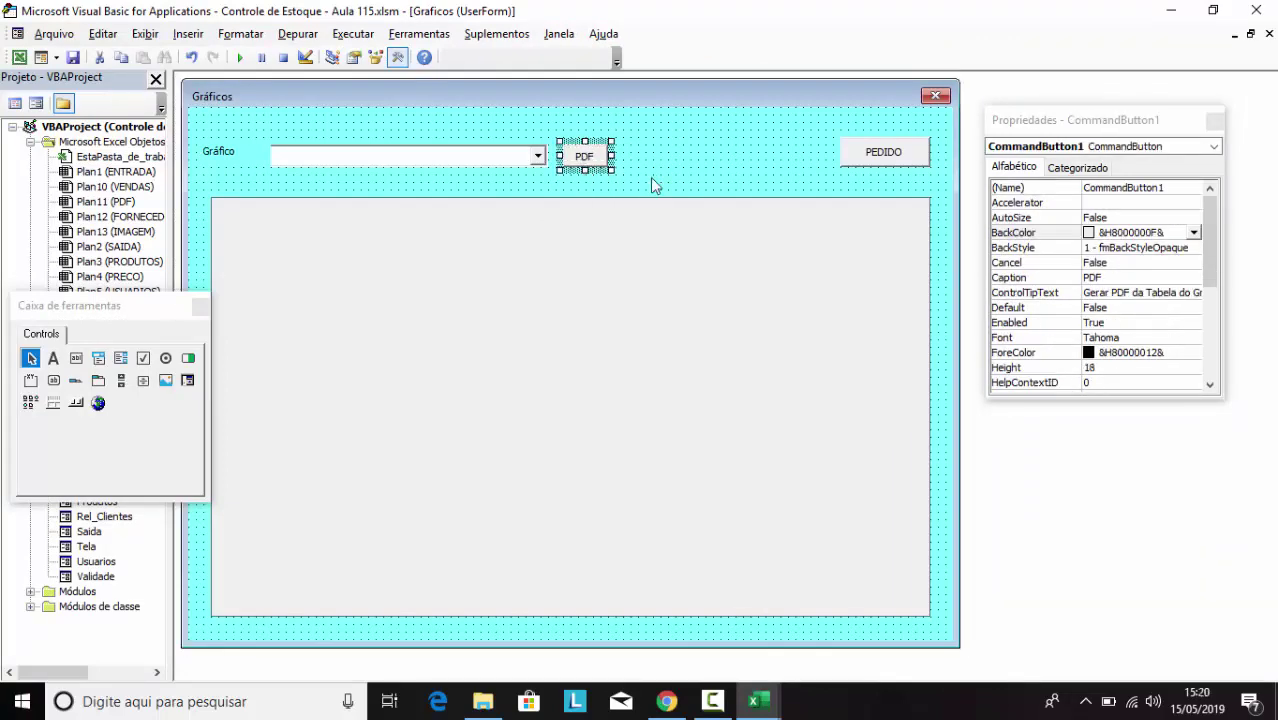
{"action": "left_click", "coordinate": [666, 170]}
Start the PDF button's Click routine with On Error GoTo Erro
{"action": "double_click", "coordinate": [594, 158]}
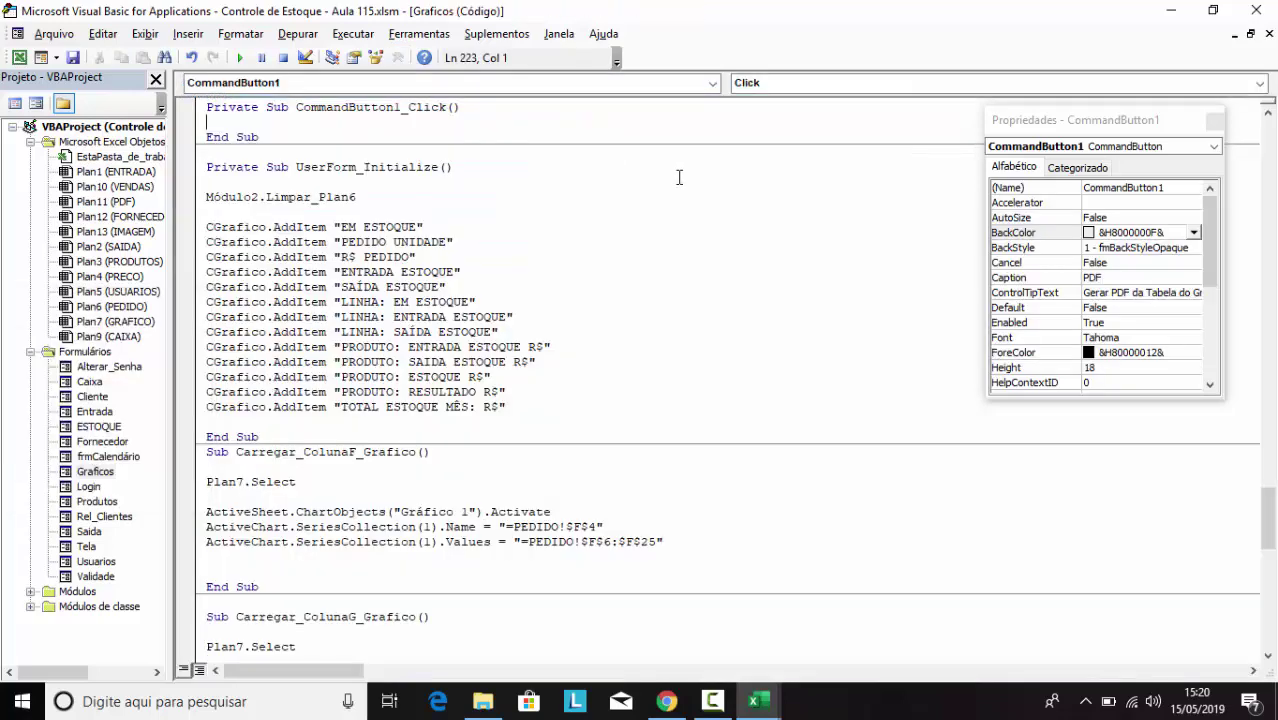
{"action": "key", "text": "Return"}
{"action": "key", "text": "Return"}
{"action": "key", "text": "Return"}
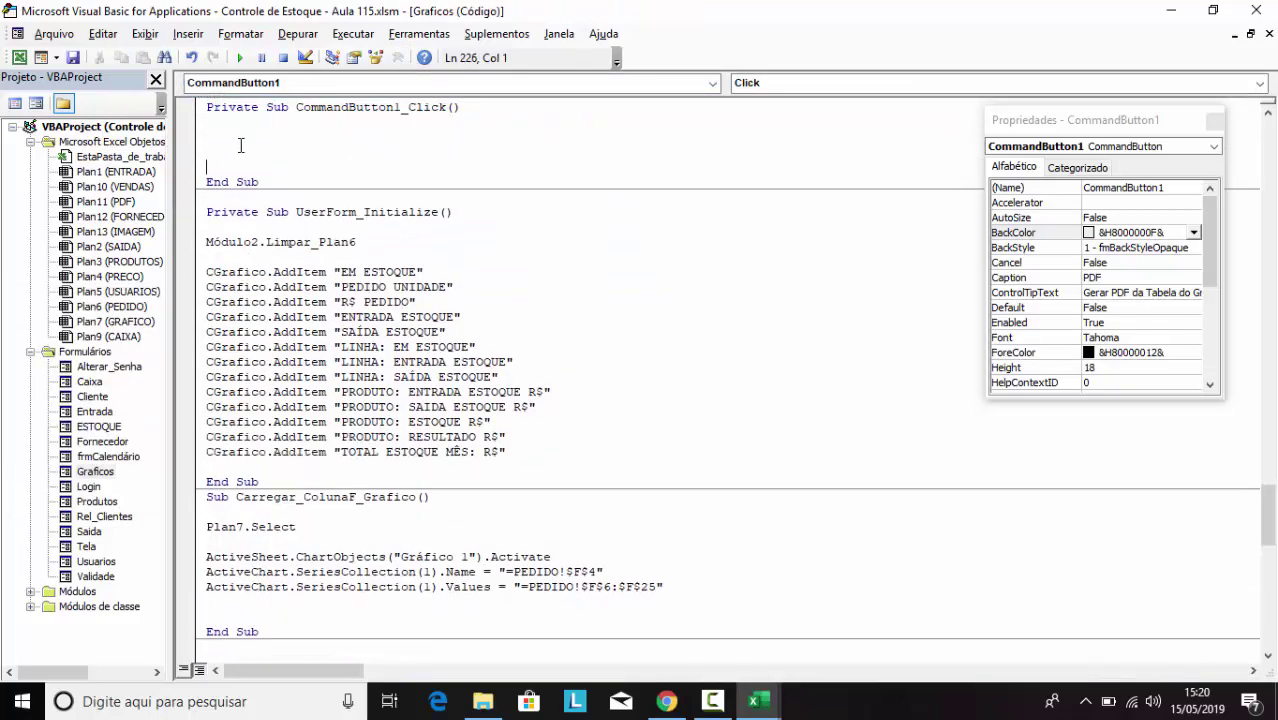
{"action": "key", "text": "Return"}
{"action": "type", "text": "O"}
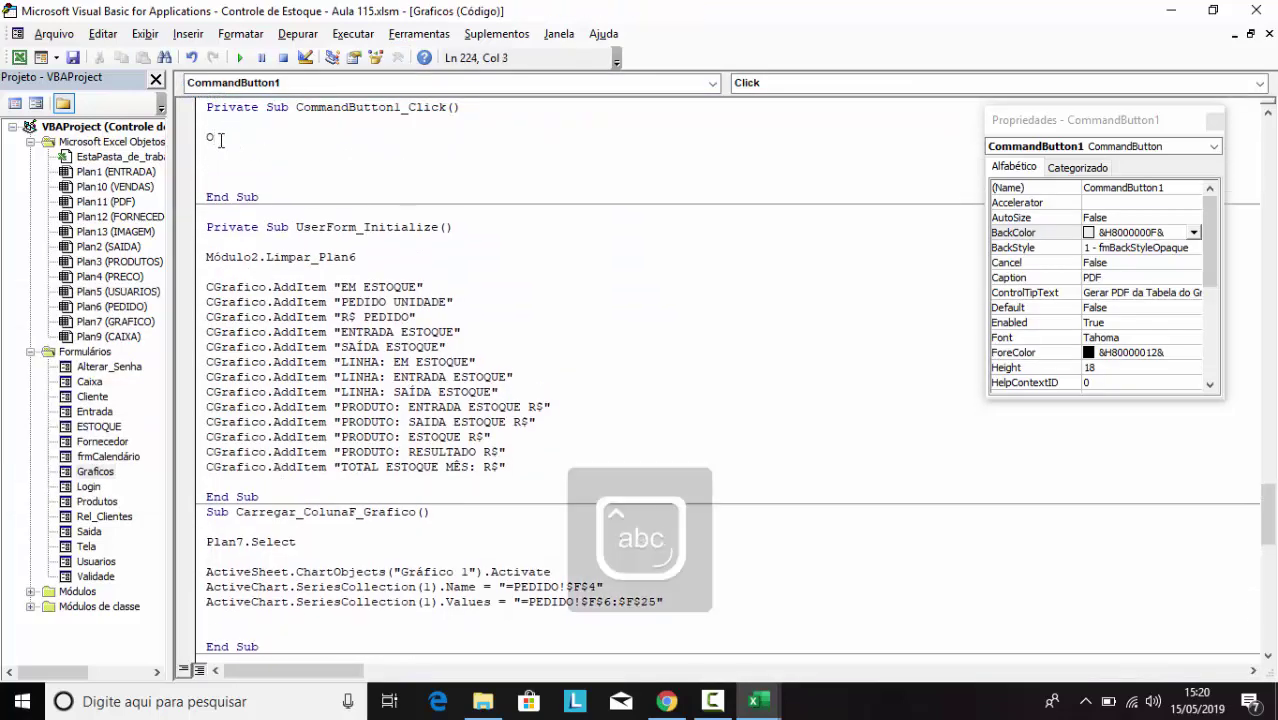
{"action": "type", "text": "n error go"}
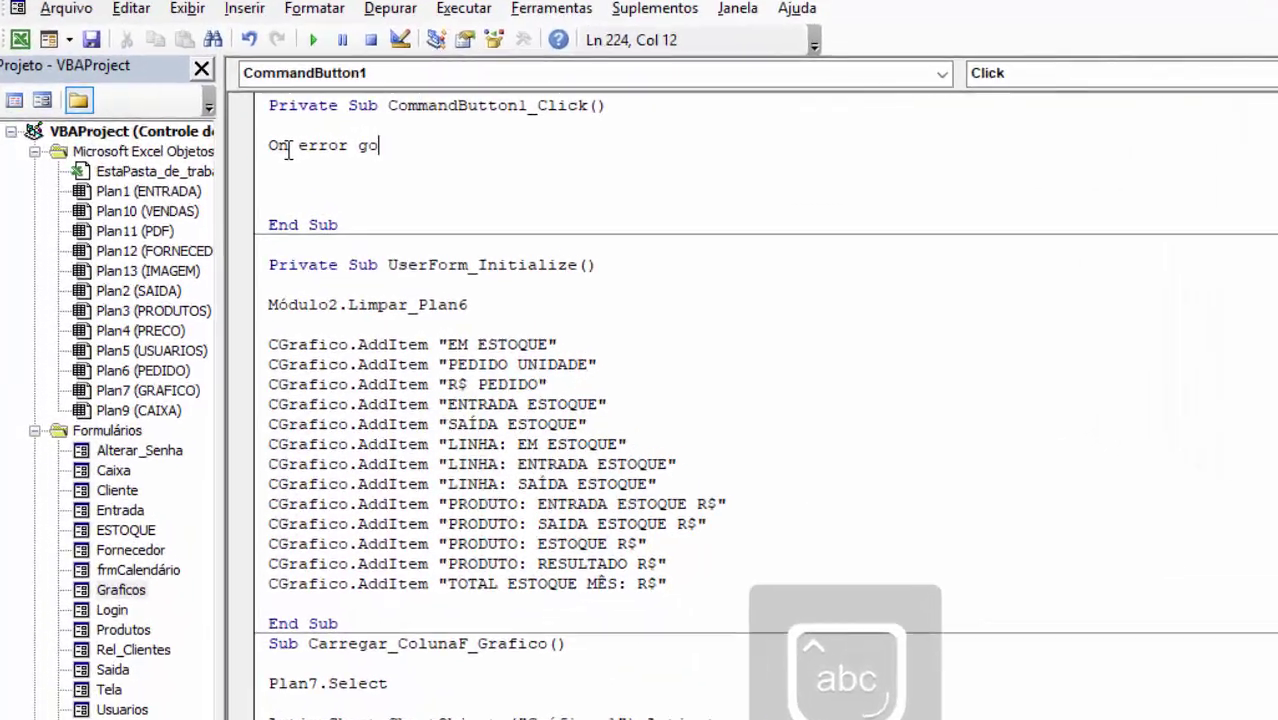
{"action": "type", "text": "to erro"}
{"action": "key", "text": "Return"}
{"action": "key", "text": "Return"}
{"action": "key", "text": "Return"}
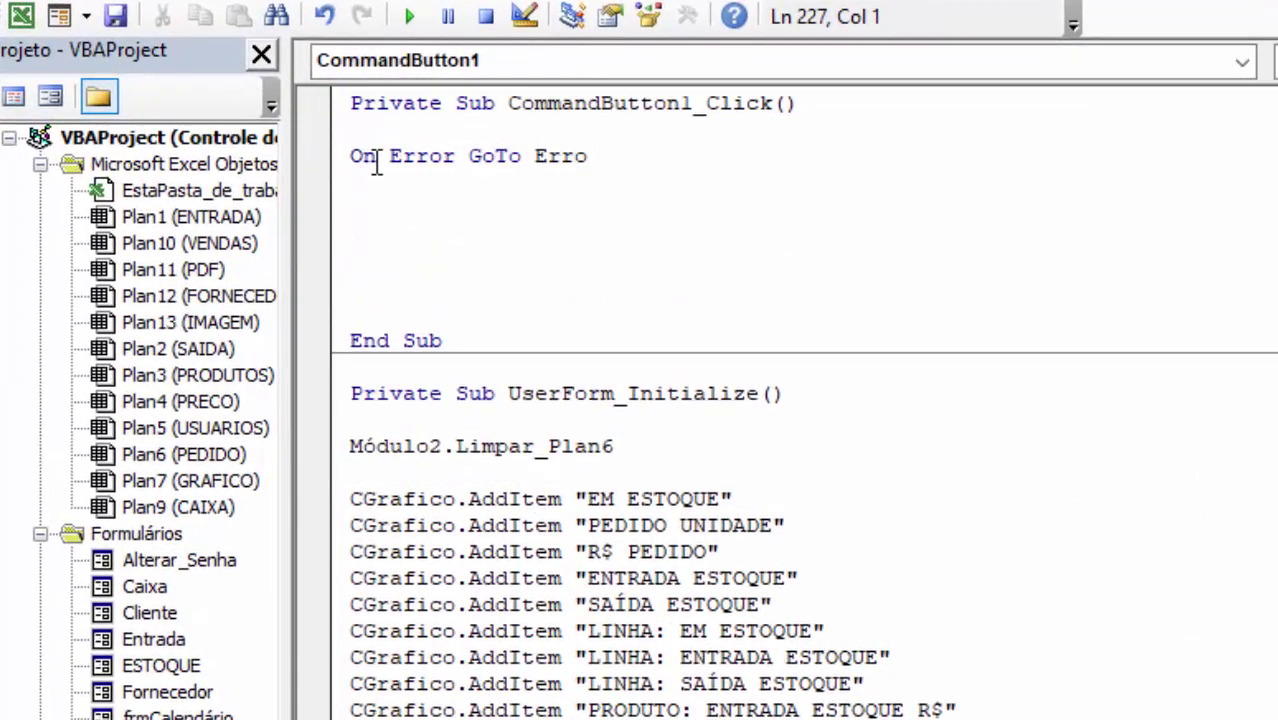
Add Exit Sub, the Erro: label and MsgBox "Erro!", vbCritical, "ERRO"
{"action": "type", "text": "Exit su"}
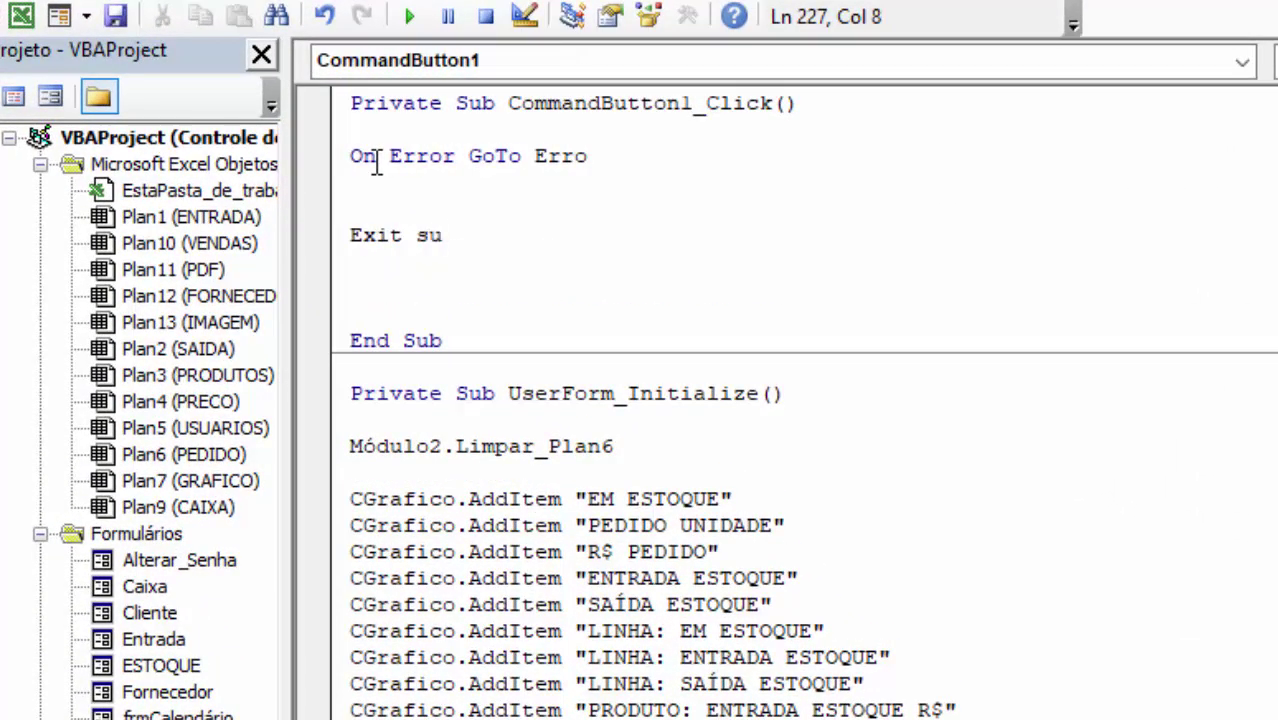
{"action": "type", "text": "b"}
{"action": "key", "text": "Return"}
{"action": "type", "text": "Er"}
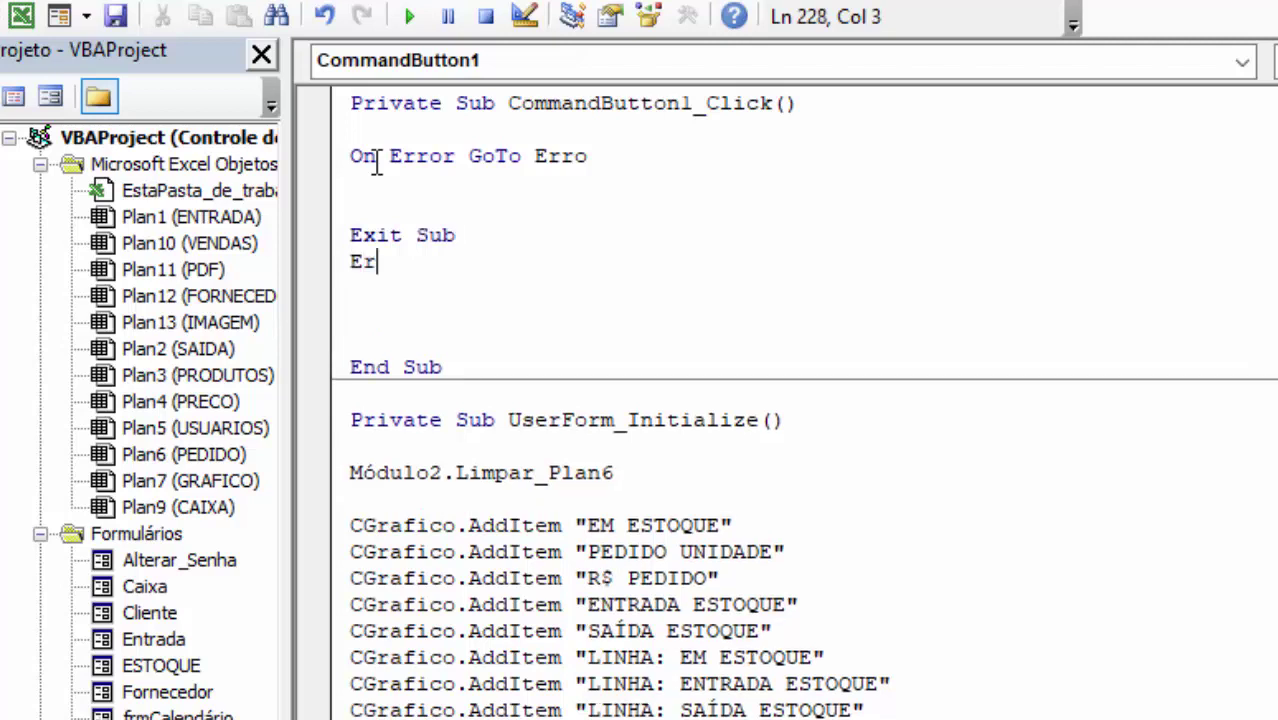
{"action": "type", "text": "ro:"}
{"action": "key", "text": "Return"}
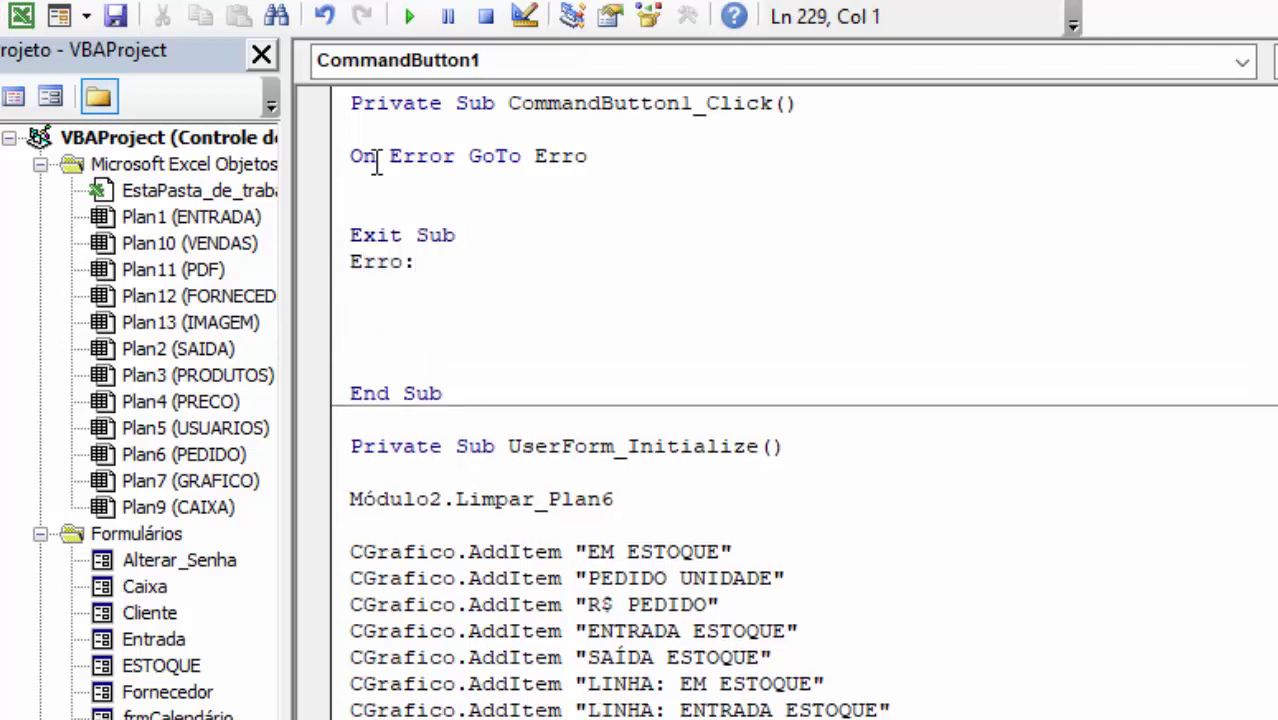
{"action": "type", "text": "Msgbox "}
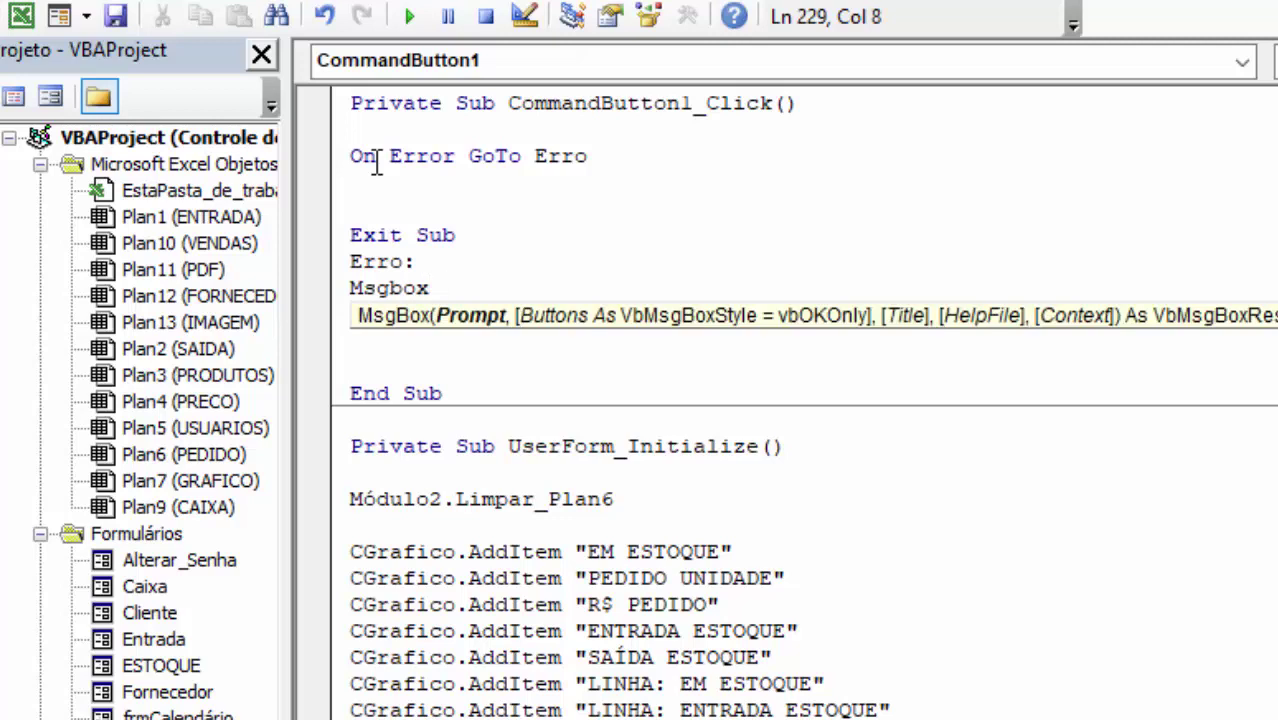
{"action": "type", "text": "\"E"}
{"action": "type", "text": "rro"}
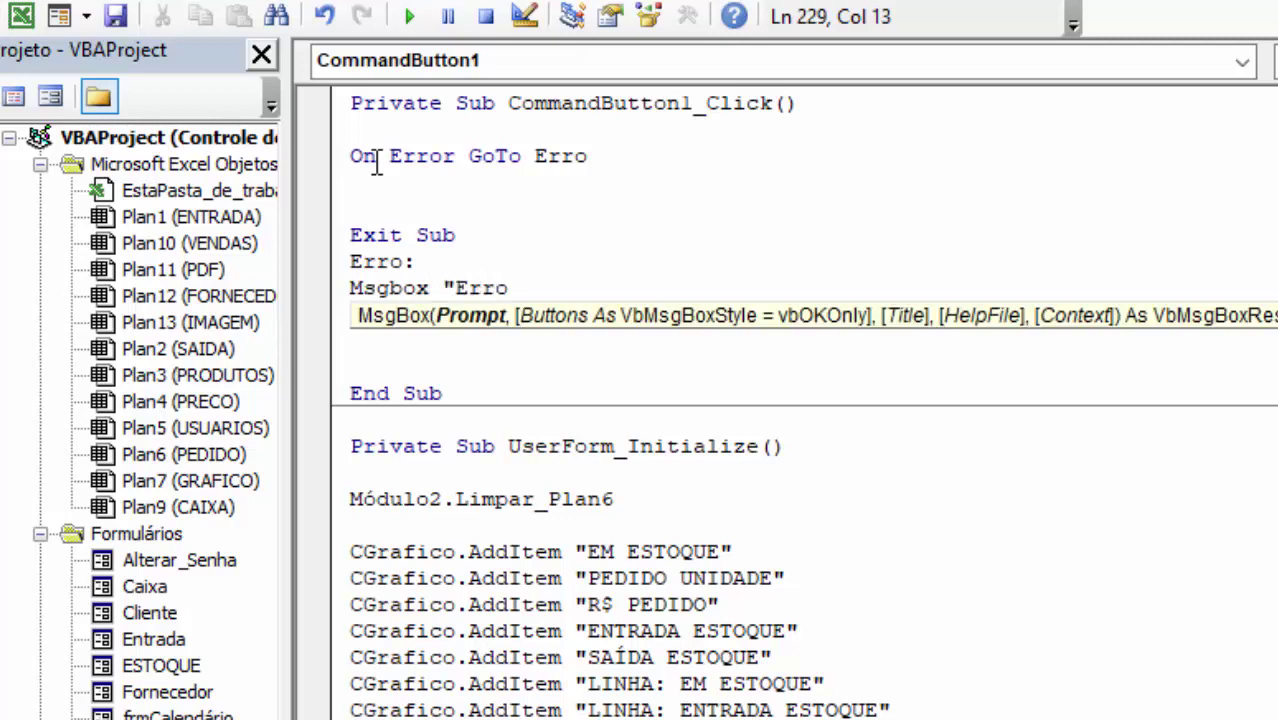
{"action": "type", "text": "!\","}
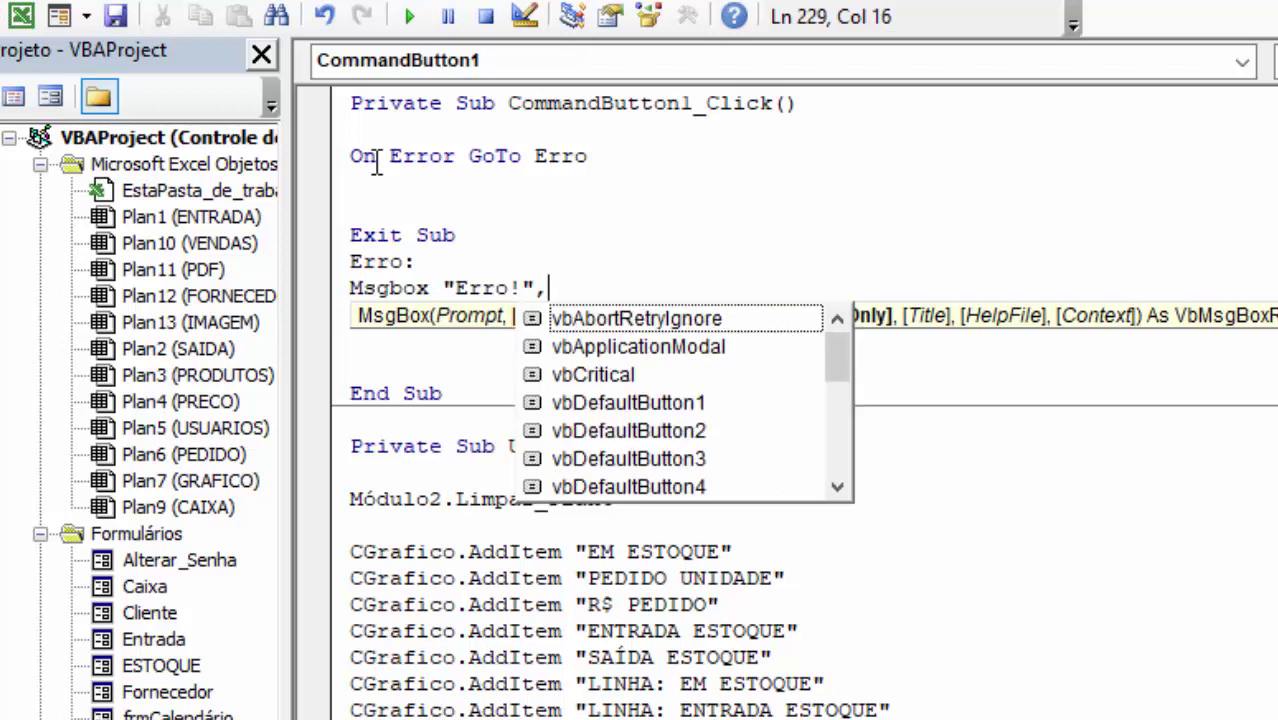
{"action": "type", "text": "vbCritical"}
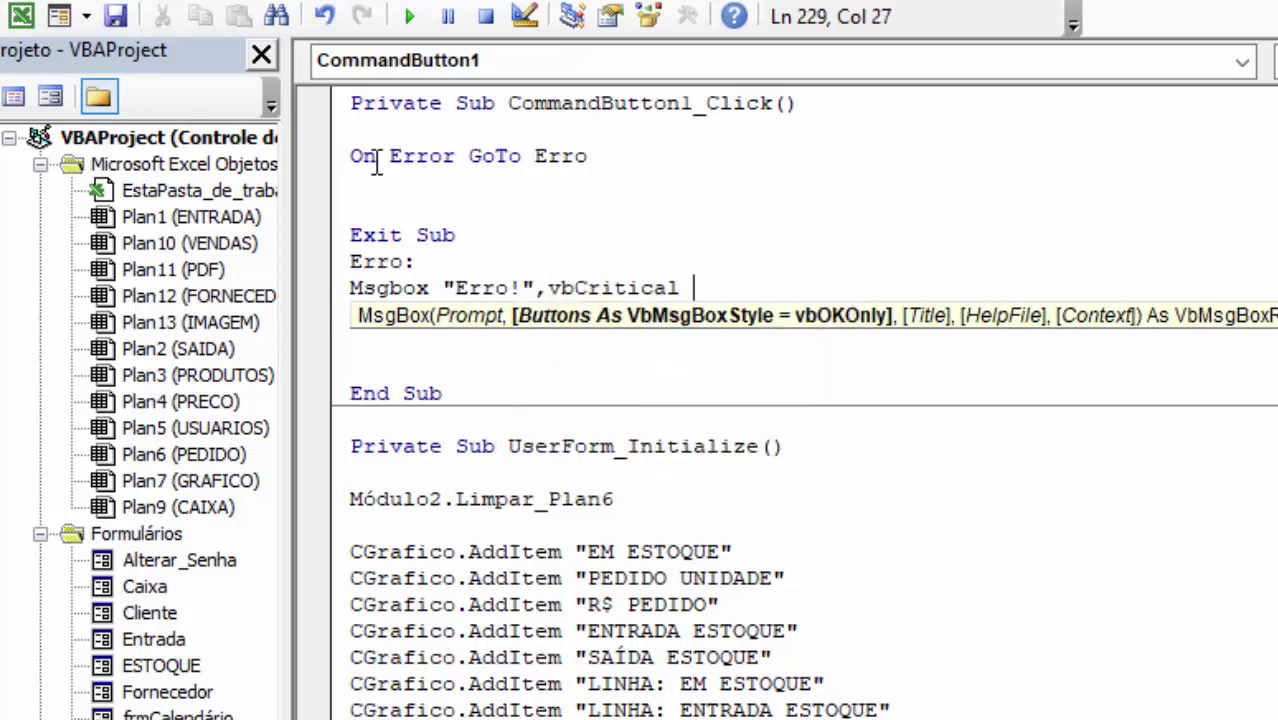
{"action": "key", "text": "BackSpace"}
{"action": "type", "text": ","}
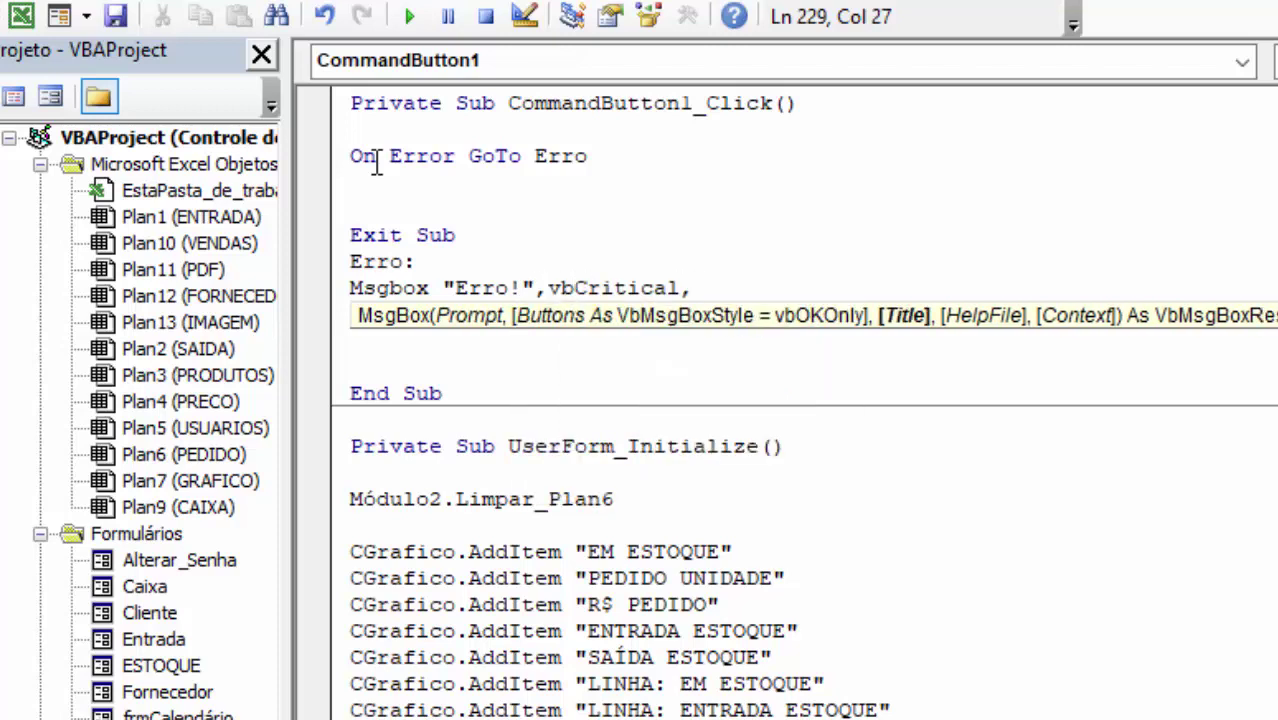
{"action": "type", "text": " \"ERR"}
{"action": "type", "text": "O\""}
{"action": "key", "text": "Return"}
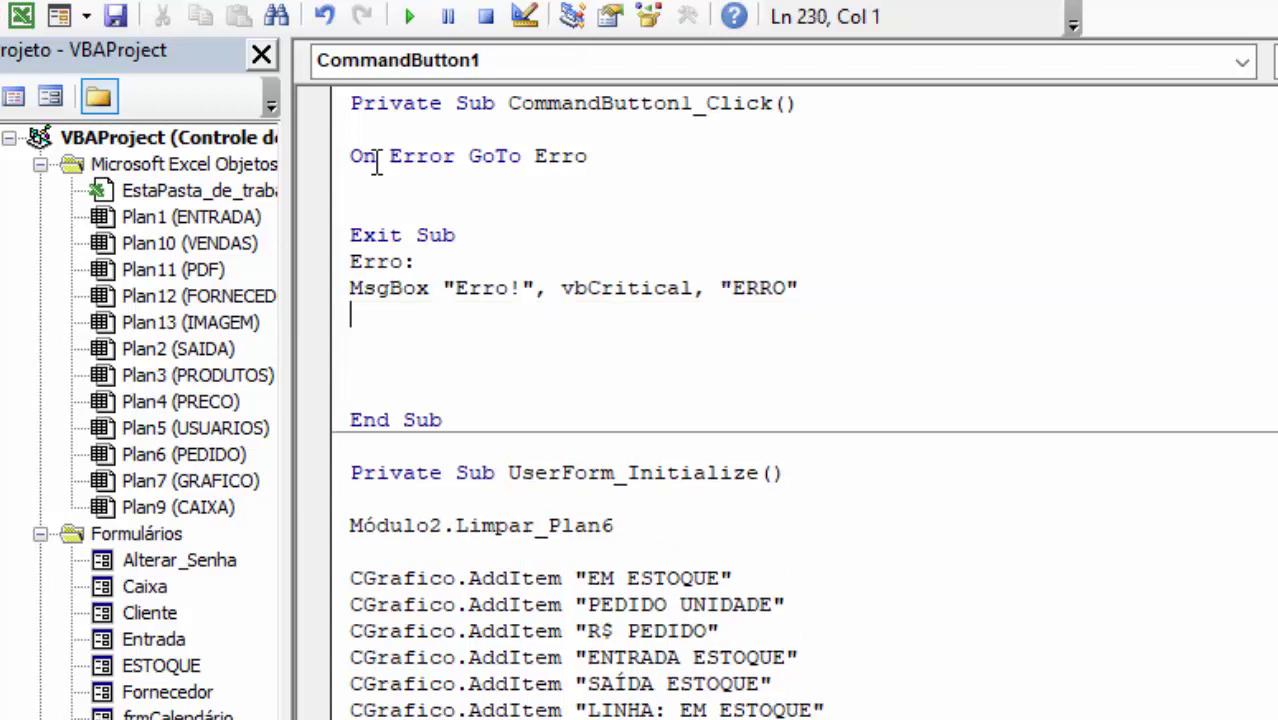
Insert blank lines between On Error GoTo Erro and Exit Sub
{"action": "left_click", "coordinate": [376, 183]}
{"action": "key", "text": "Return"}
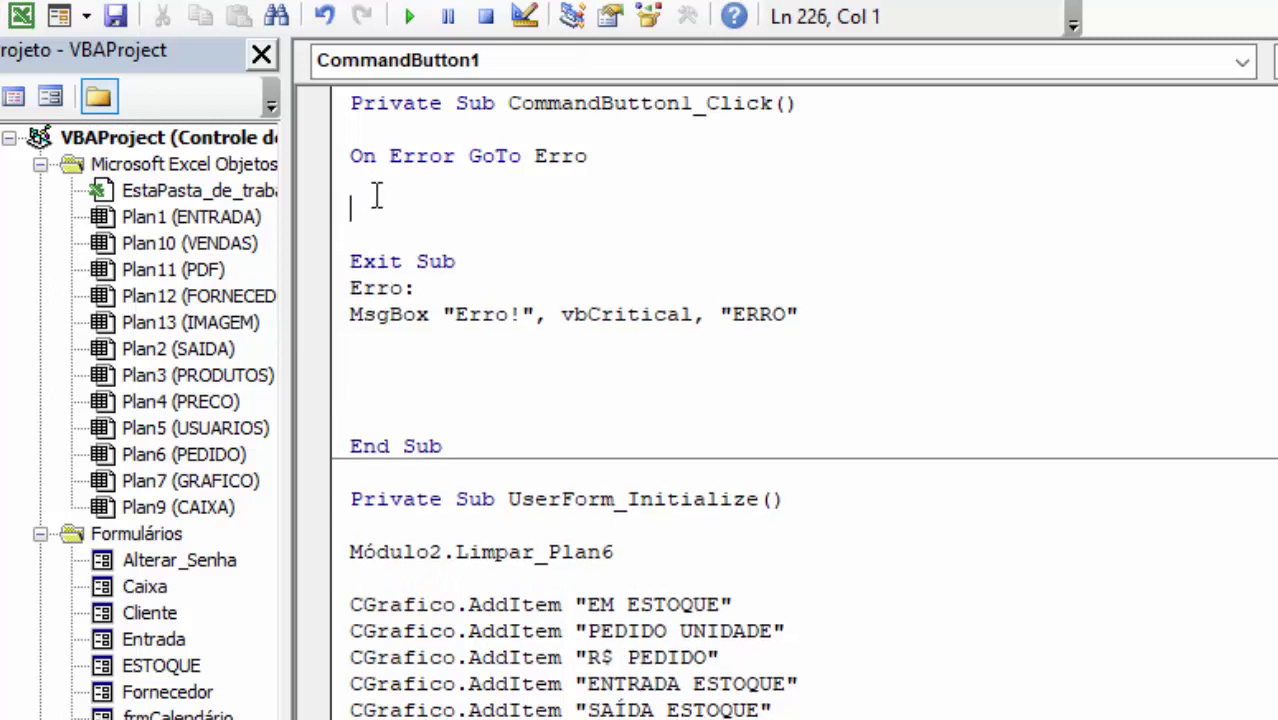
{"action": "key", "text": "Return"}
{"action": "key", "text": "Return"}
{"action": "key", "text": "Return"}
{"action": "key", "text": "Return"}
{"action": "left_click", "coordinate": [372, 232]}
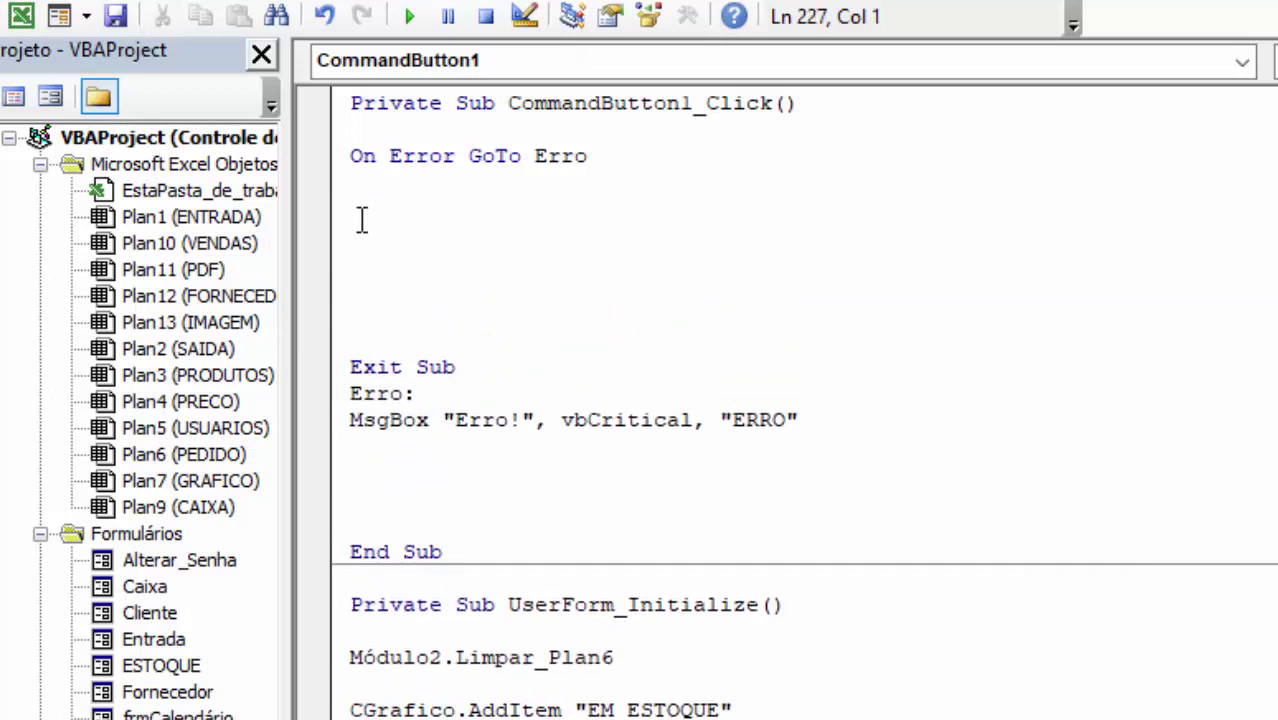
Add Plan6.Activate and Plan6.Select lines, then view the PEDIDO sheet's B4 header
{"action": "left_click", "coordinate": [362, 218]}
{"action": "type", "text": "Plan6."}
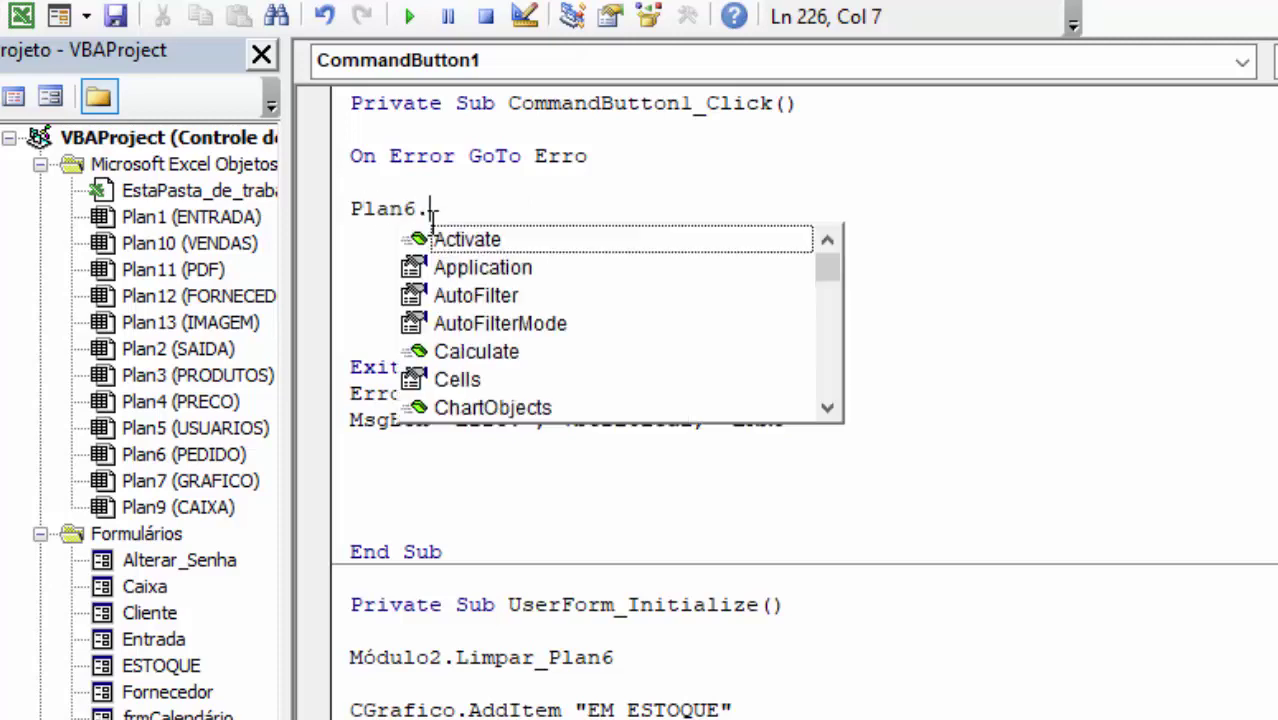
{"action": "type", "text": "Activate"}
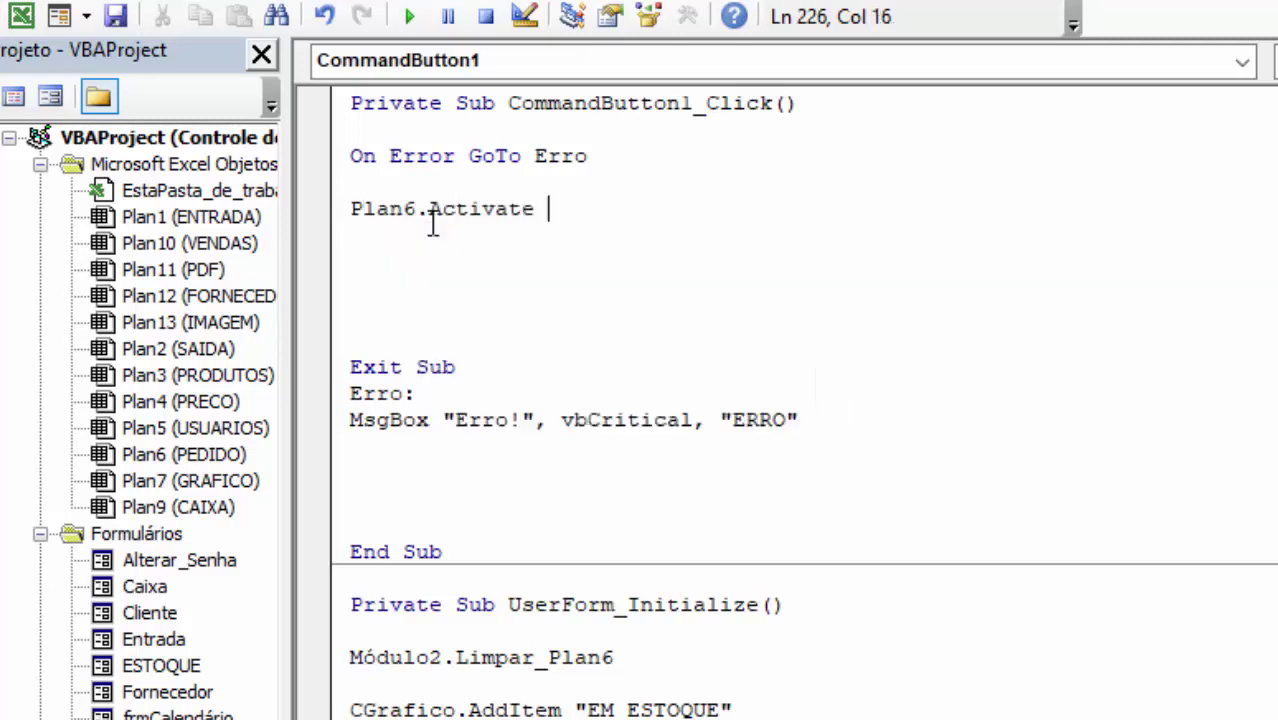
{"action": "key", "text": "Return"}
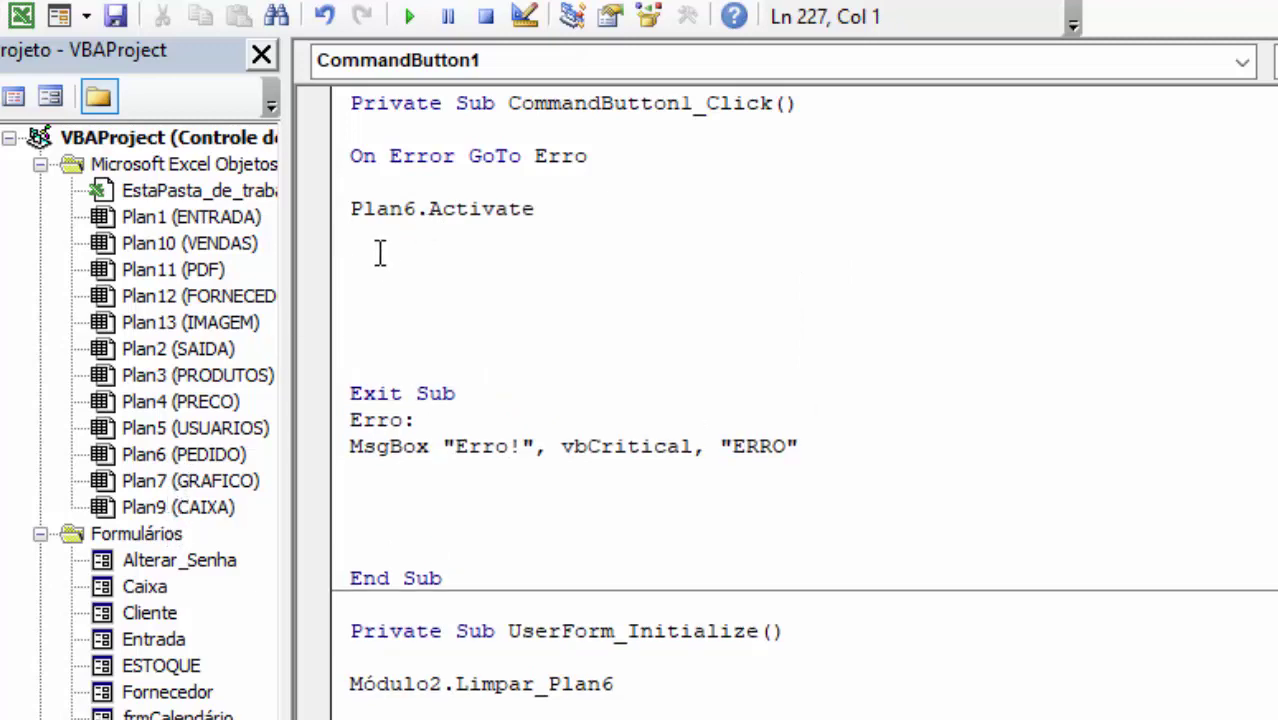
{"action": "type", "text": "Plan"}
{"action": "type", "text": "6.Select"}
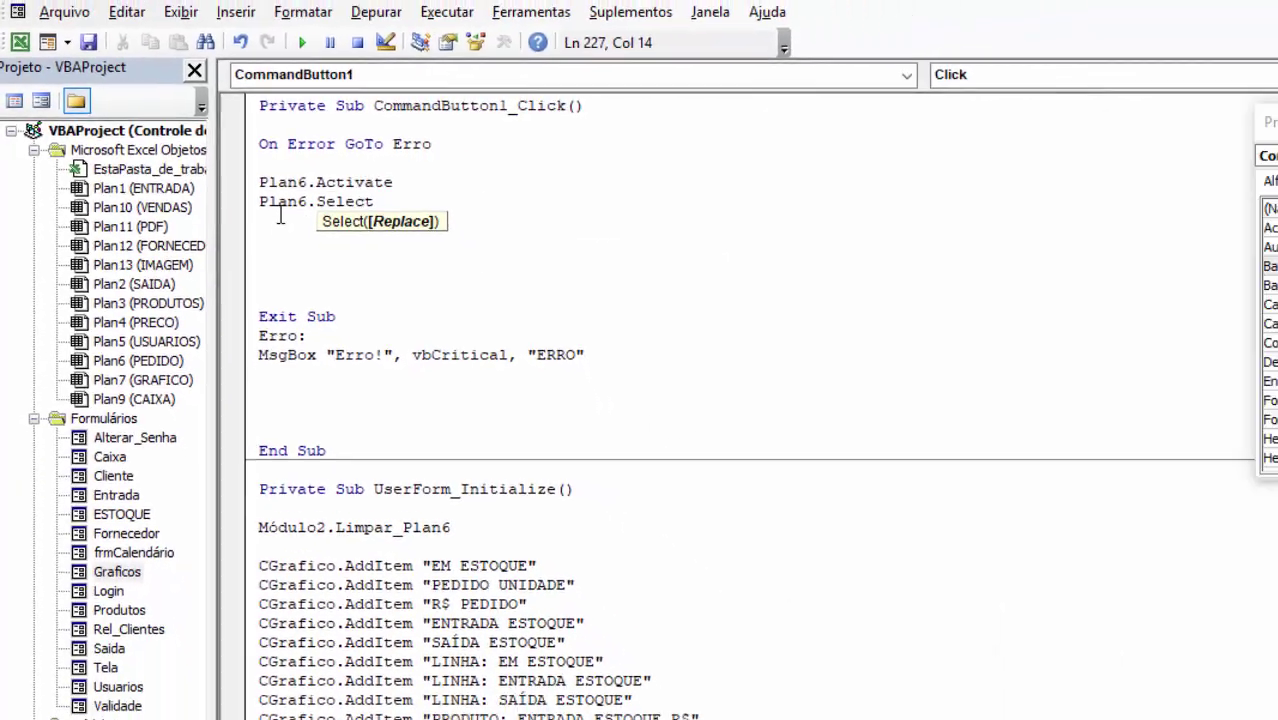
{"action": "key", "text": "Return"}
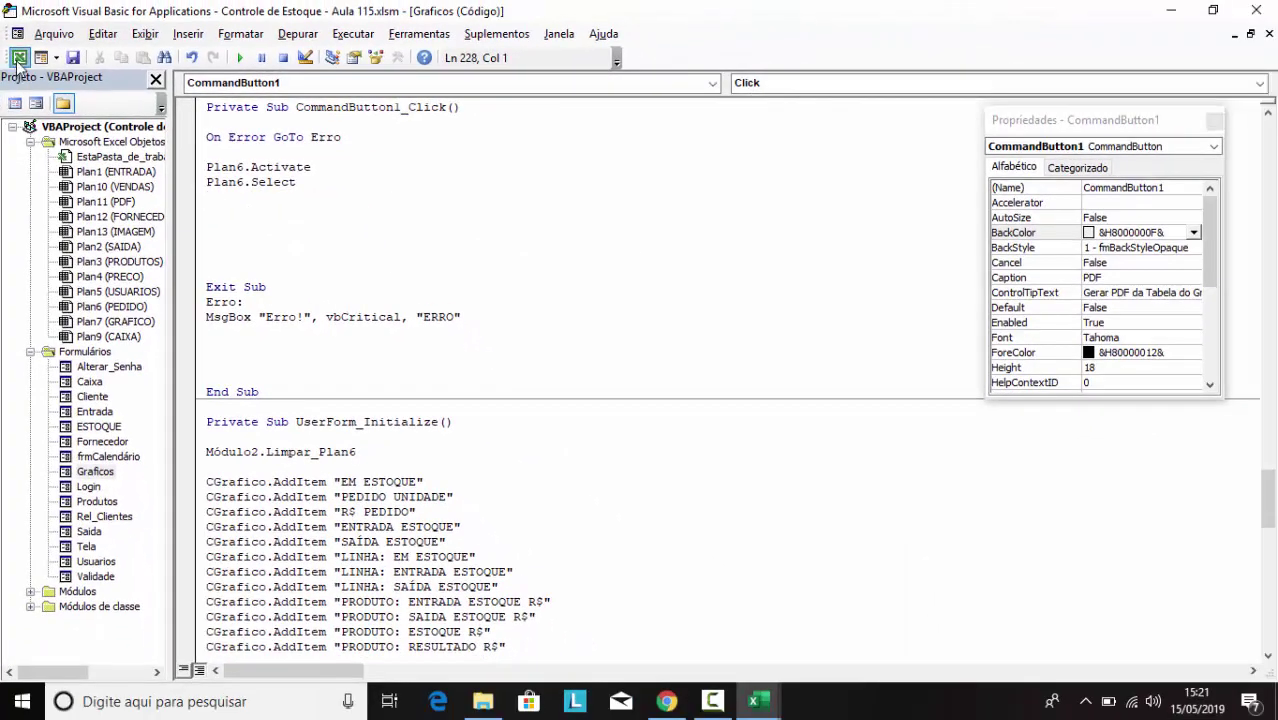
{"action": "left_click", "coordinate": [18, 57]}
{"action": "left_click", "coordinate": [155, 278]}
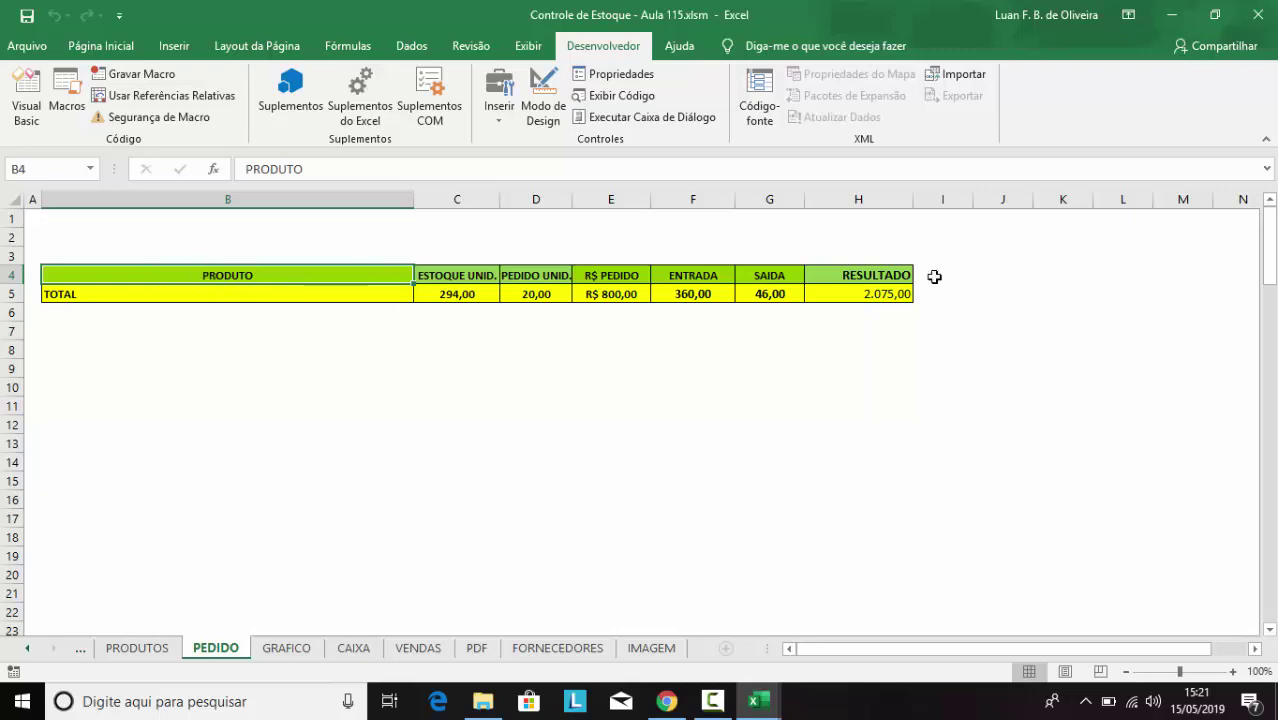
Check the RESULTADO header in H4, then go back to the VBA editor
{"action": "left_click", "coordinate": [878, 276]}
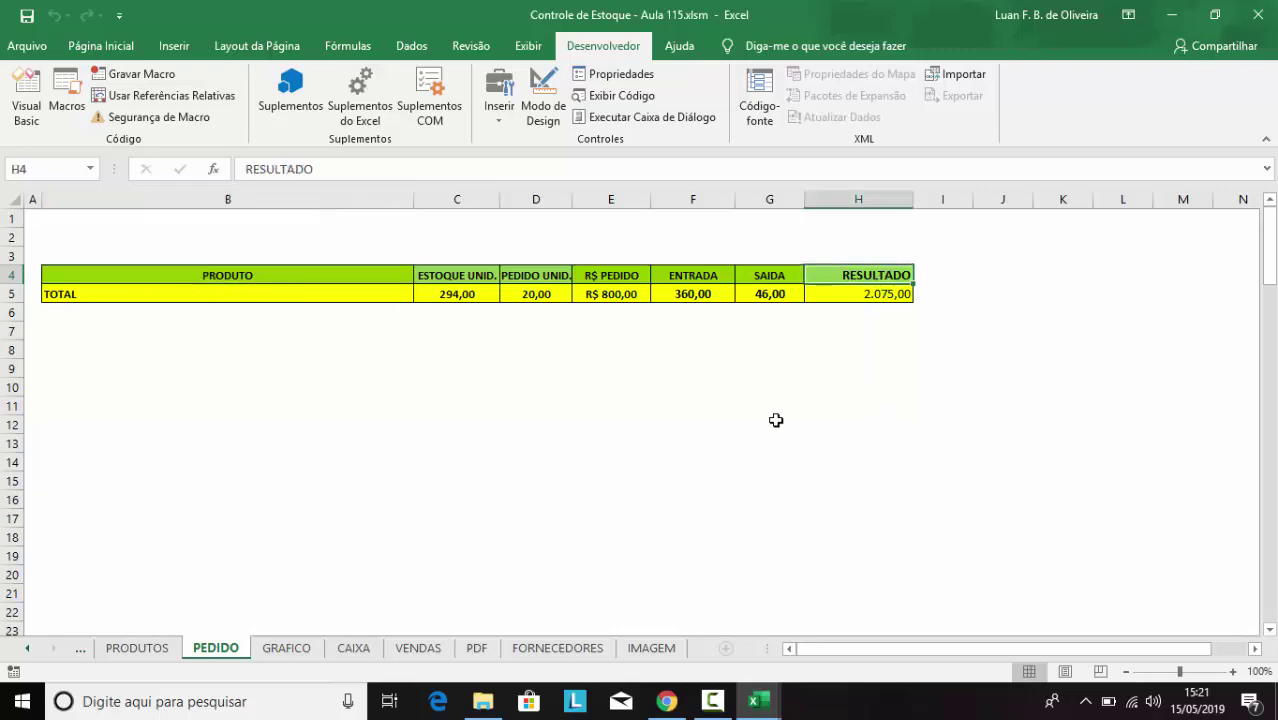
{"action": "left_click", "coordinate": [812, 640]}
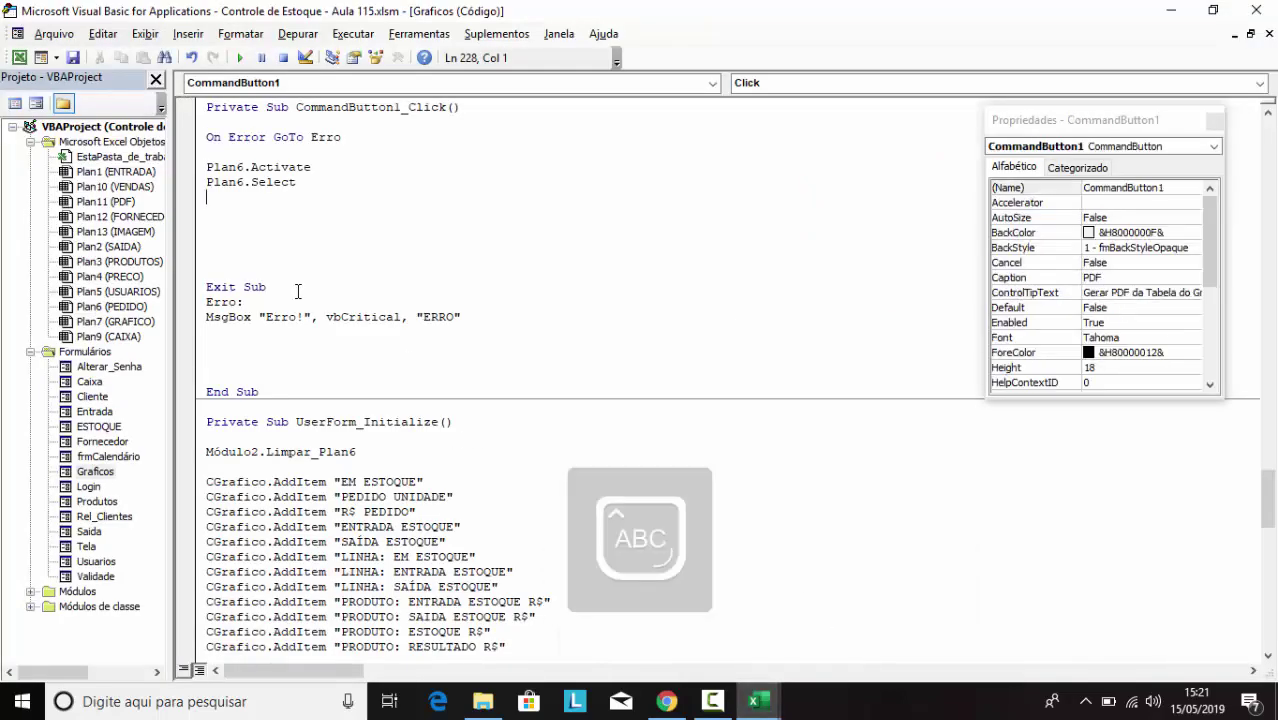
Add the line Plan6.Range("B4").Select below Plan6.Select
{"action": "type", "text": "Plan6"}
{"action": "type", "text": ".ra"}
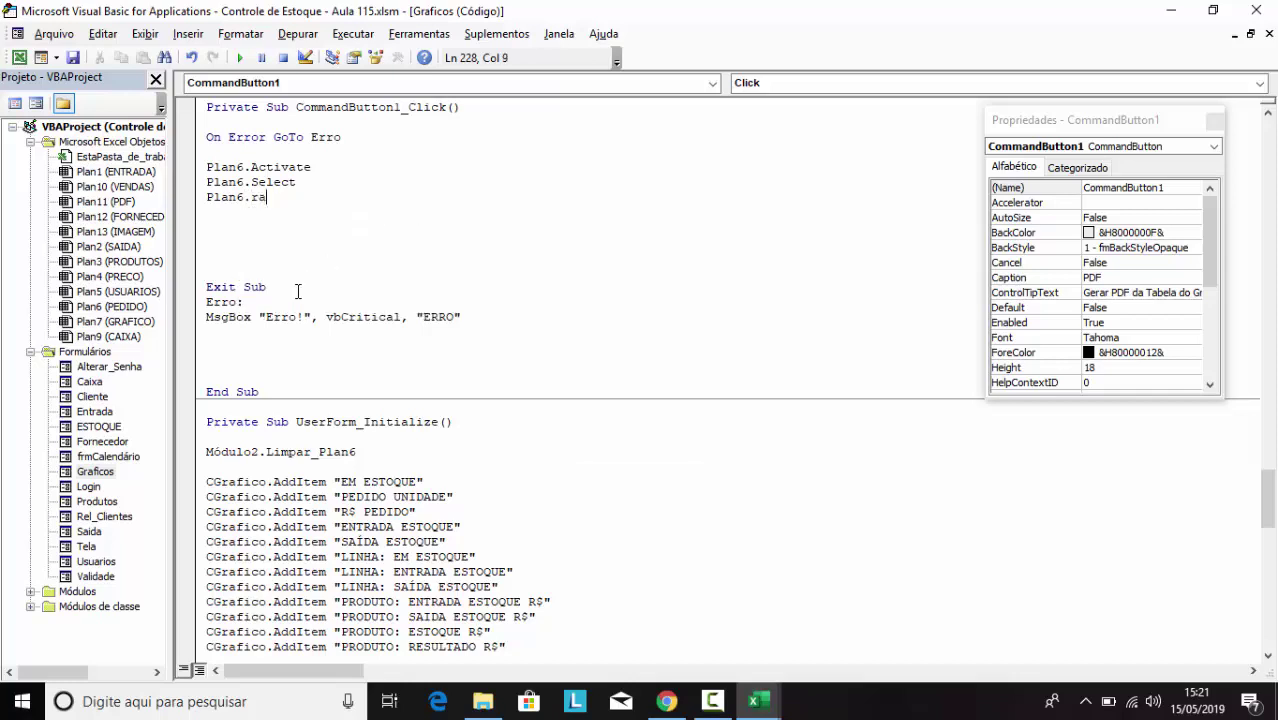
{"action": "type", "text": "(("}
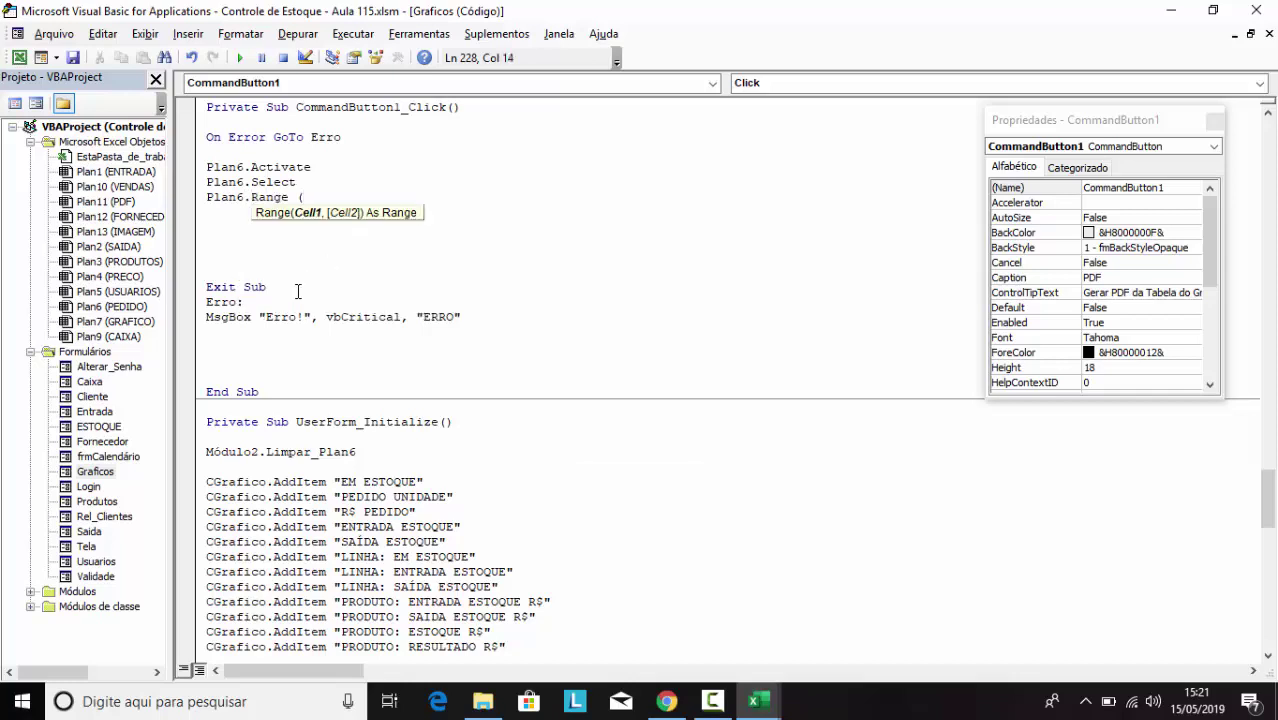
{"action": "key", "text": "Caps_Lock"}
{"action": "type", "text": "B"}
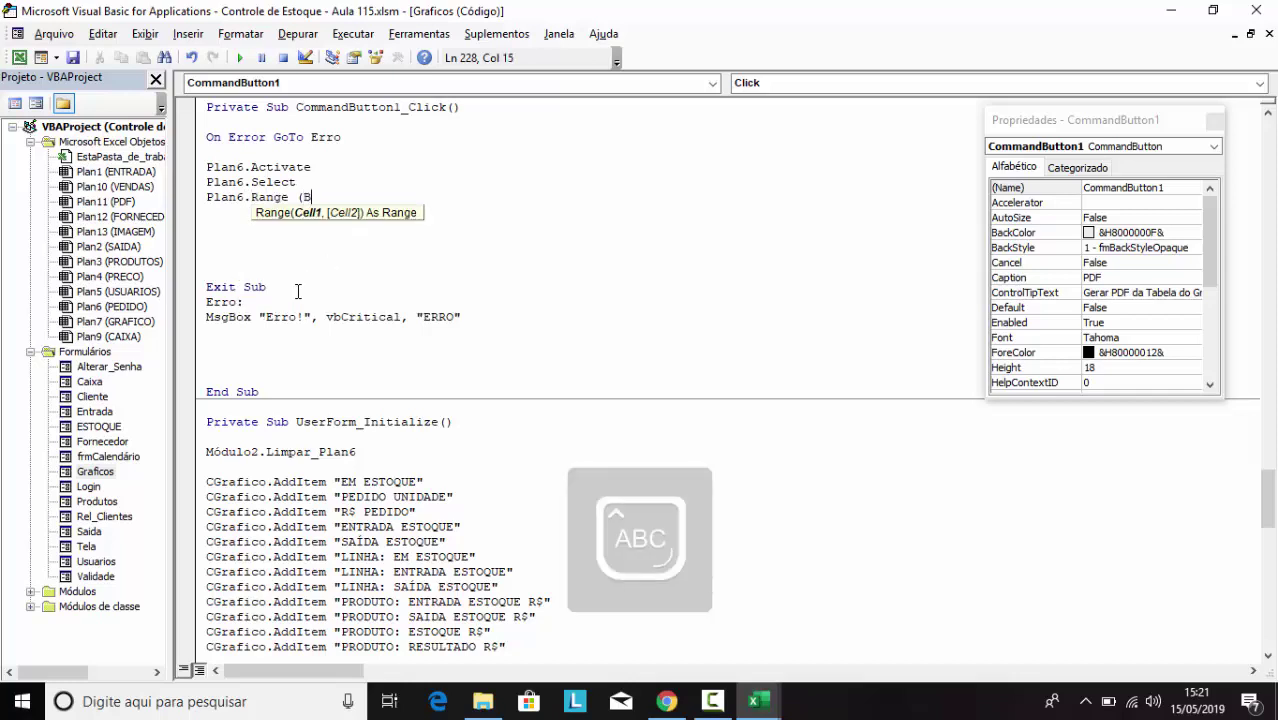
{"action": "key", "text": "BackSpace"}
{"action": "type", "text": "\""}
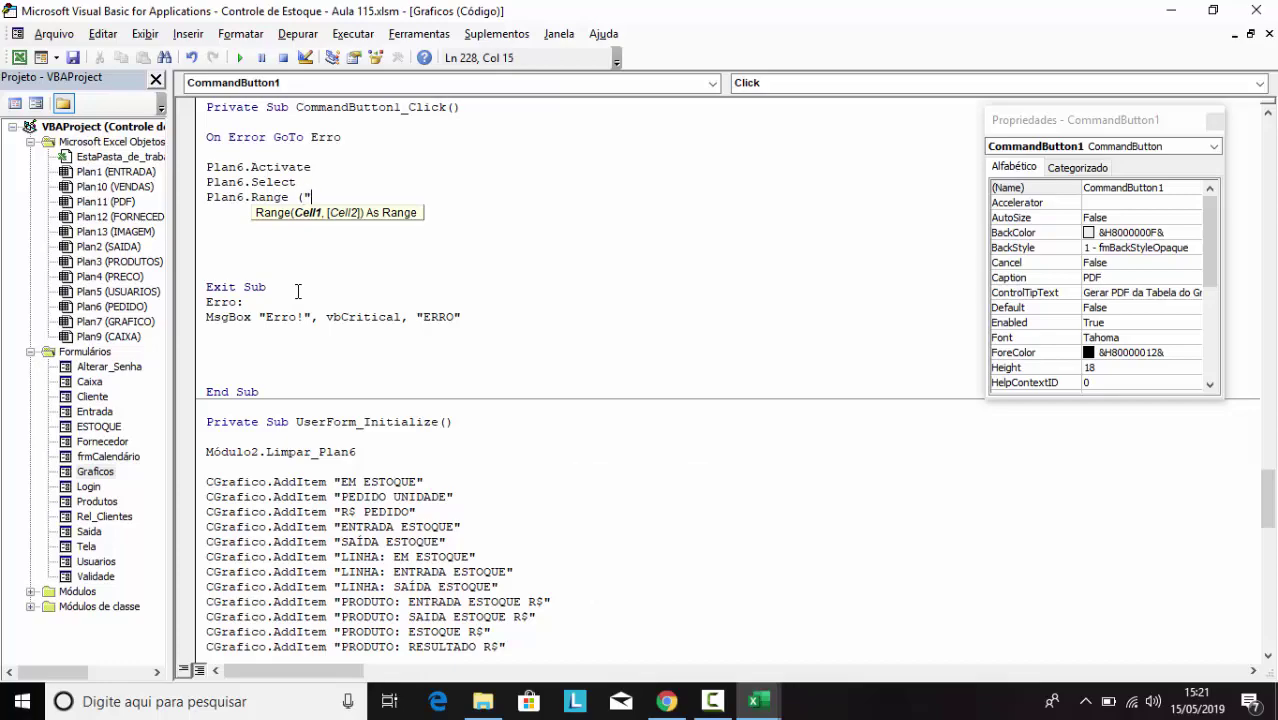
{"action": "type", "text": "B4"}
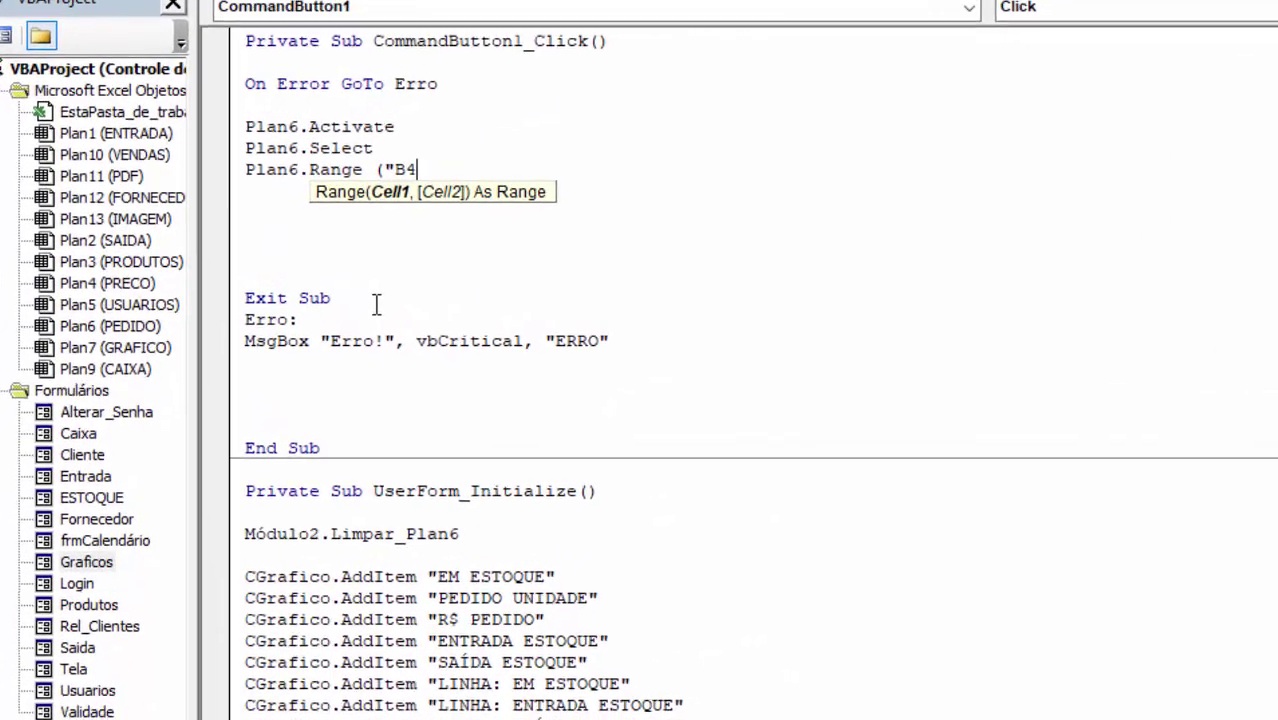
{"action": "type", "text": "\")"}
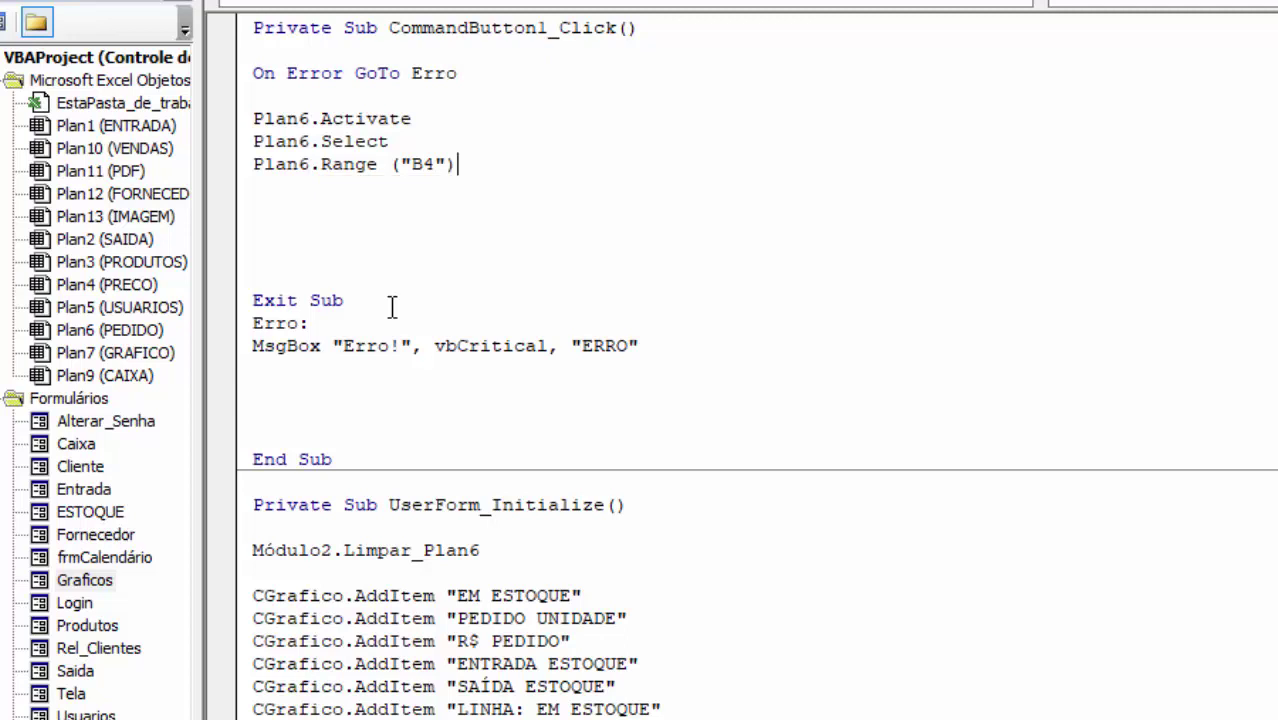
{"action": "type", "text": ".Ra"}
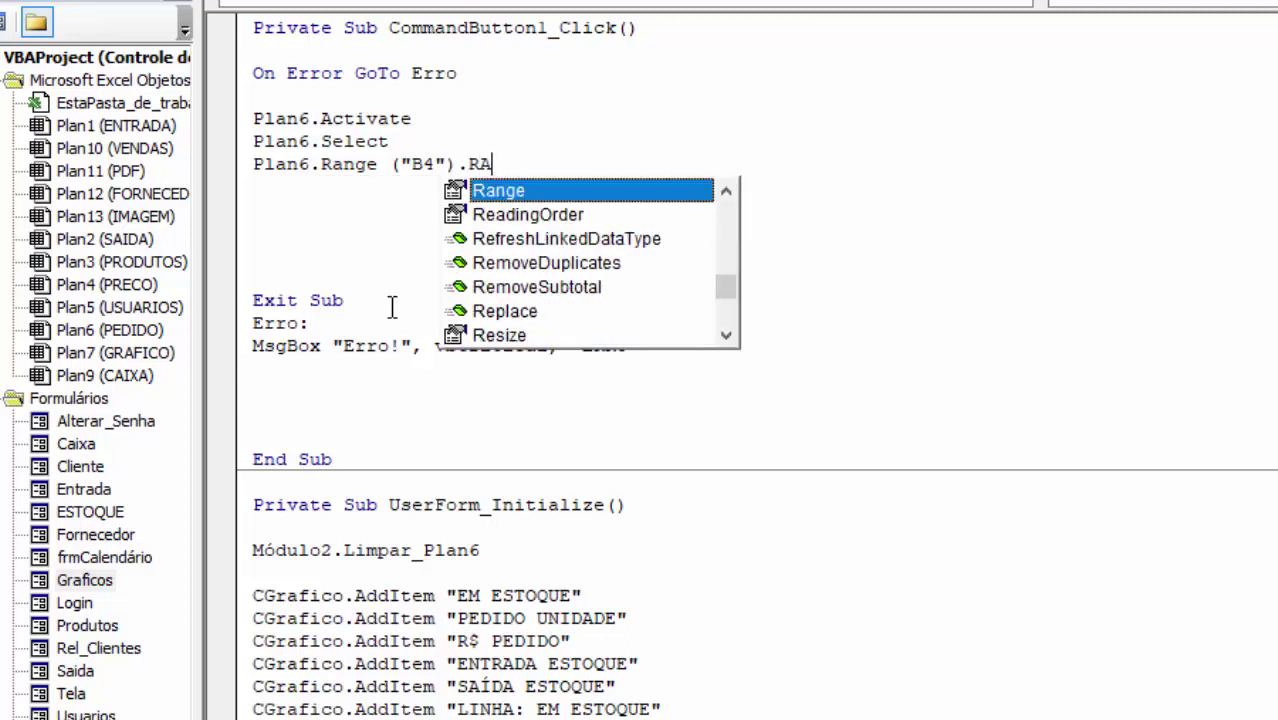
{"action": "key", "text": "BackSpace"}
{"action": "key", "text": "BackSpace"}
{"action": "key", "text": "BackSpace"}
{"action": "type", "text": ".se"}
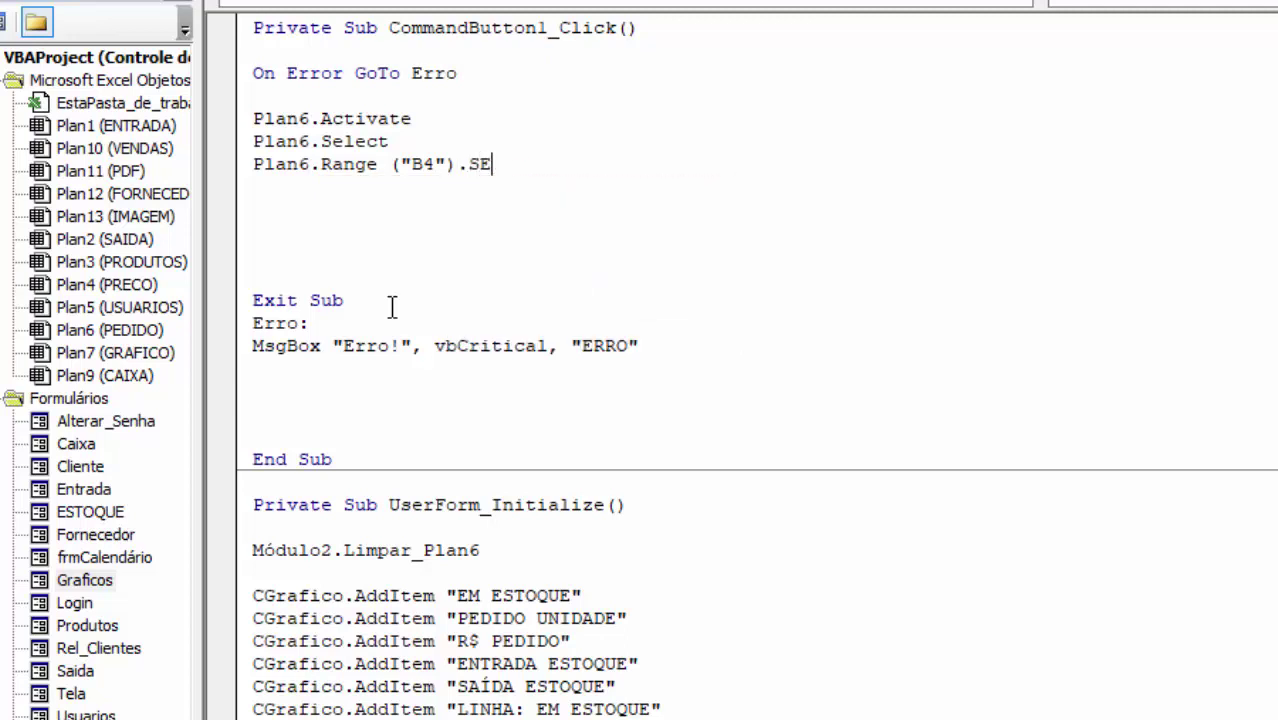
{"action": "key", "text": "Tab"}
{"action": "key", "text": "Return"}
{"action": "key", "text": "Return"}
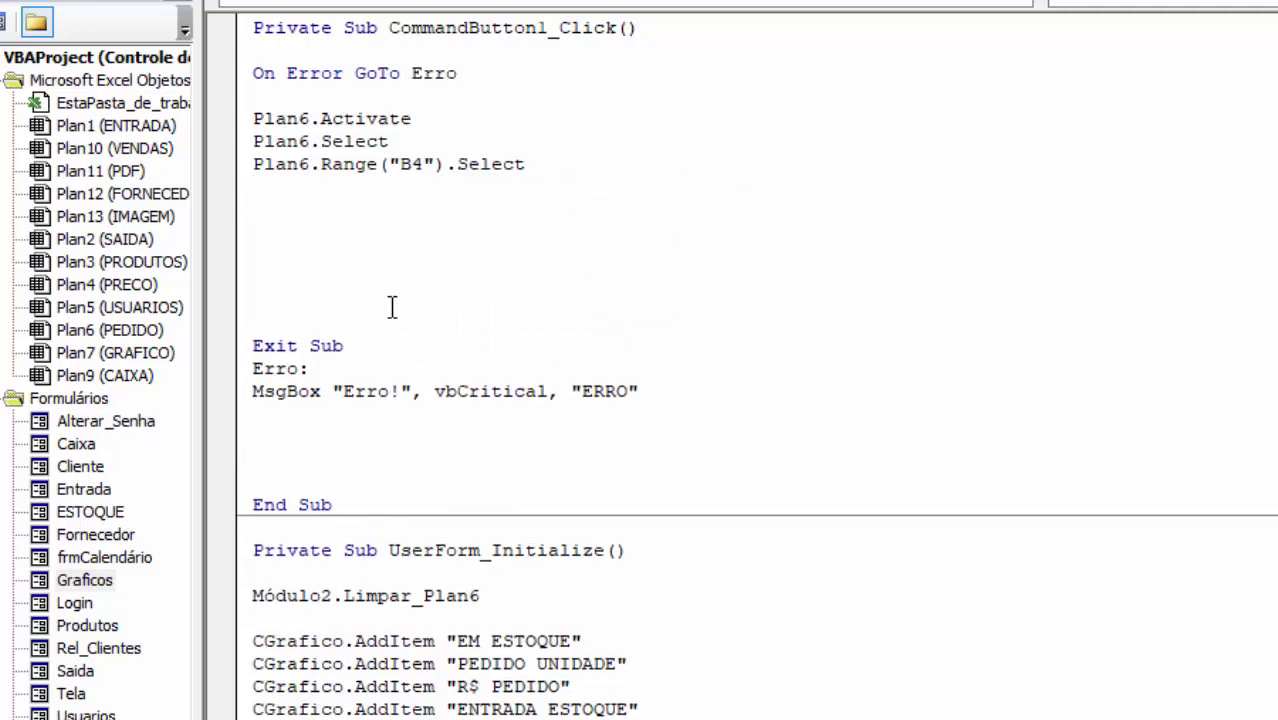
{"action": "key", "text": "Return"}
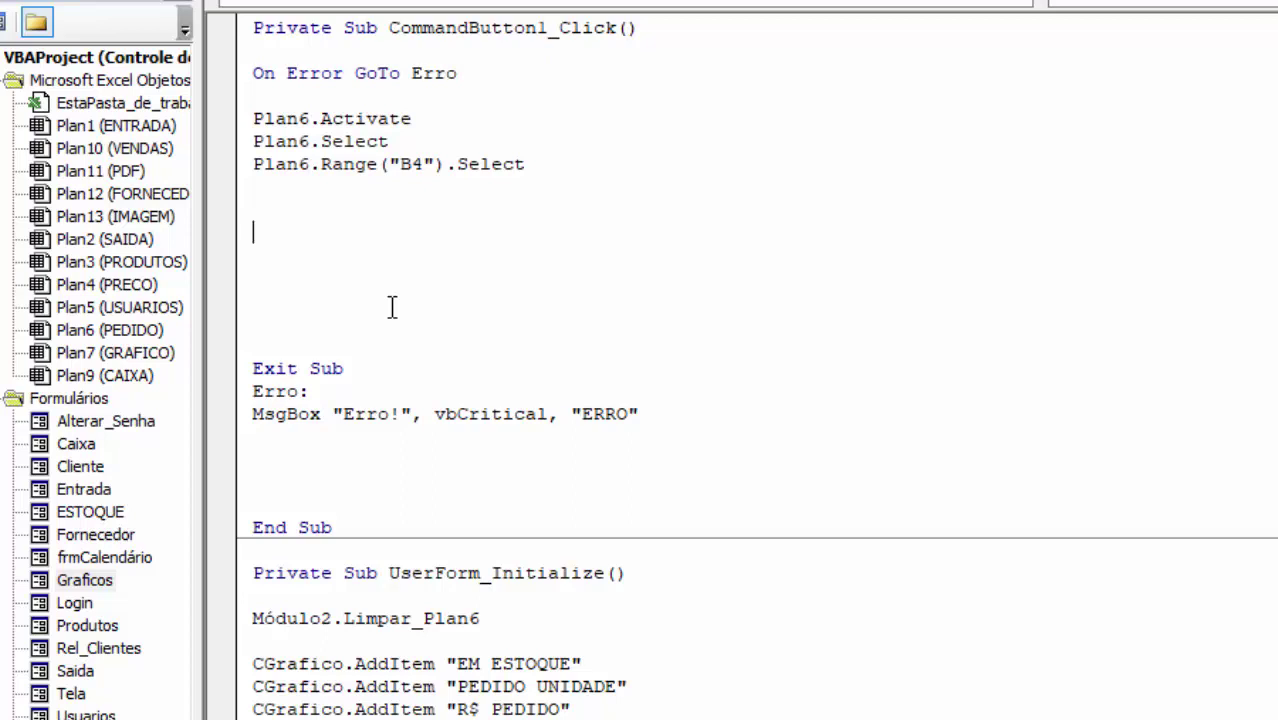
Type the line Caminho = ThisWorkbook.Path & "\PDF.pdf"
{"action": "key", "text": "Caps_Lock"}
{"action": "type", "text": "Cam"}
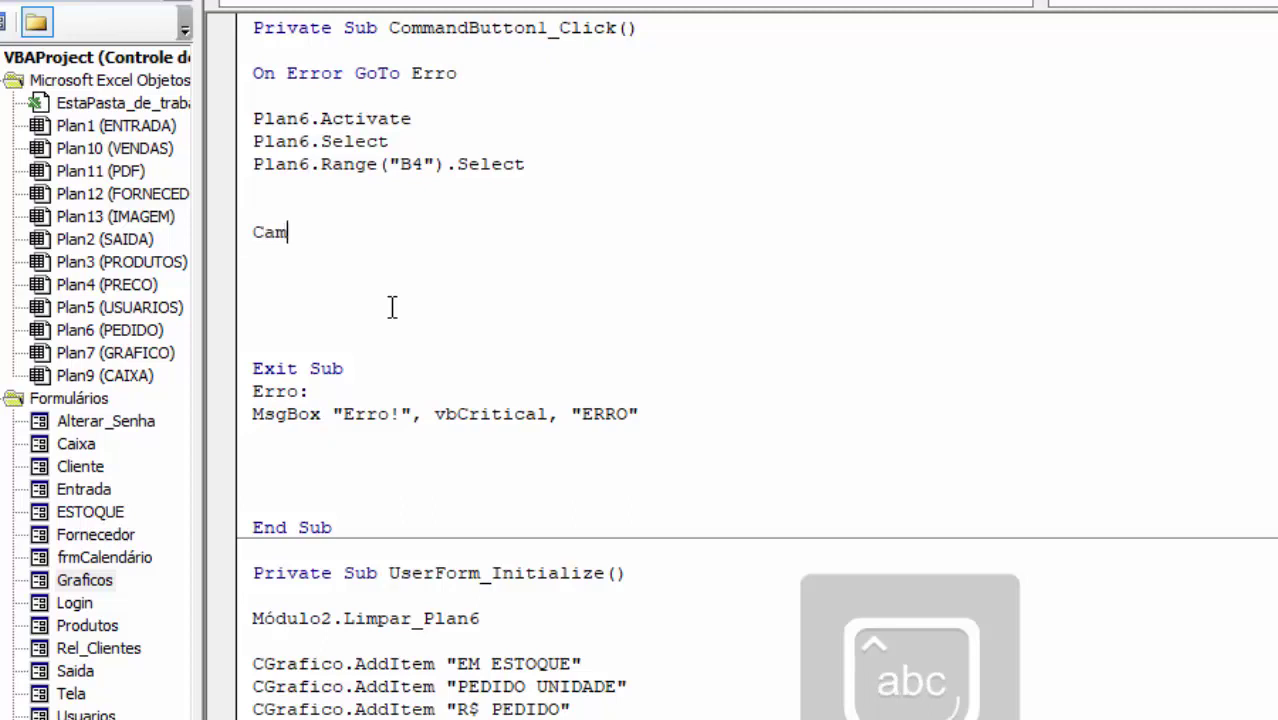
{"action": "type", "text": "inho ="}
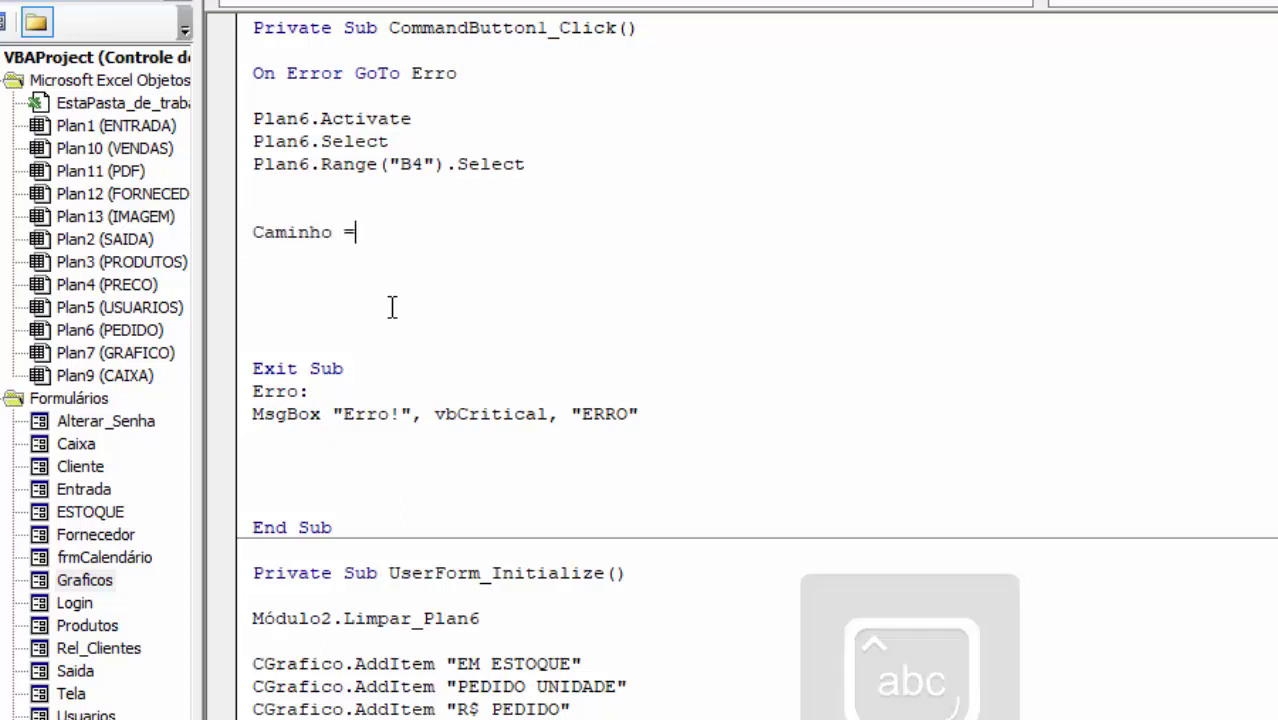
{"action": "key", "text": "Caps_Lock"}
{"action": "type", "text": " T"}
{"action": "key", "text": "Caps_Lock"}
{"action": "type", "text": "hi"}
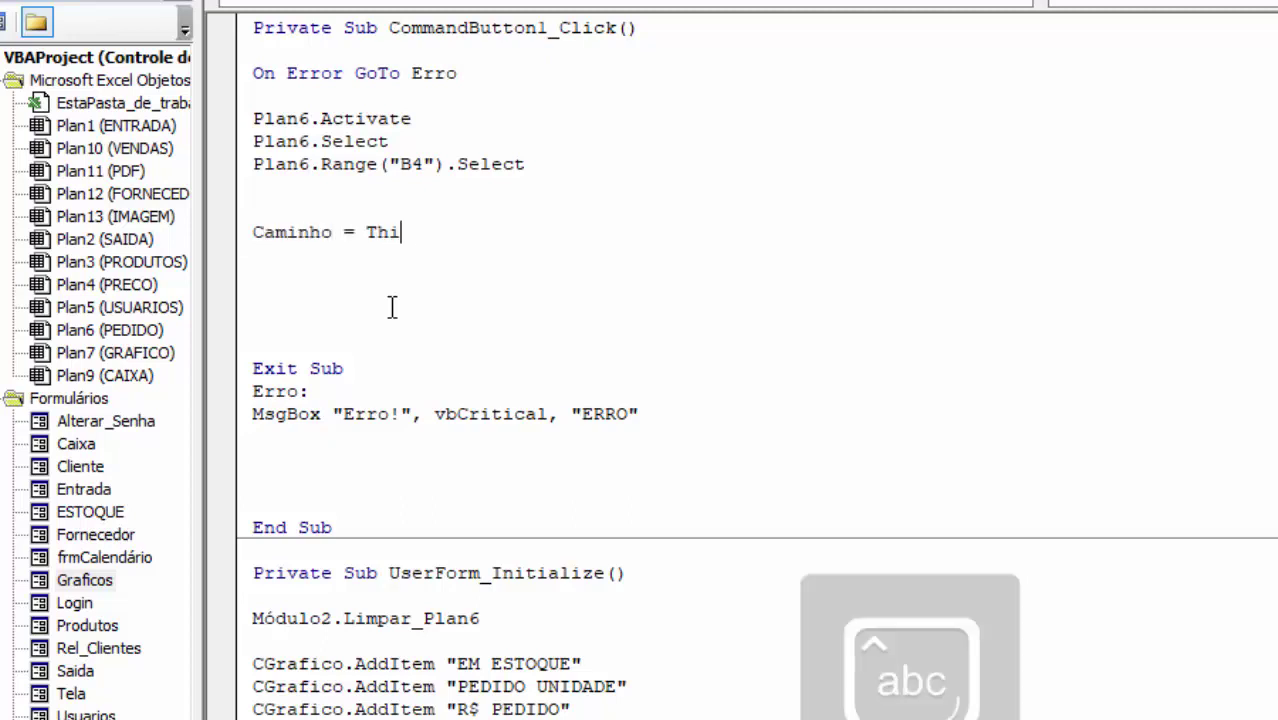
{"action": "type", "text": "swor"}
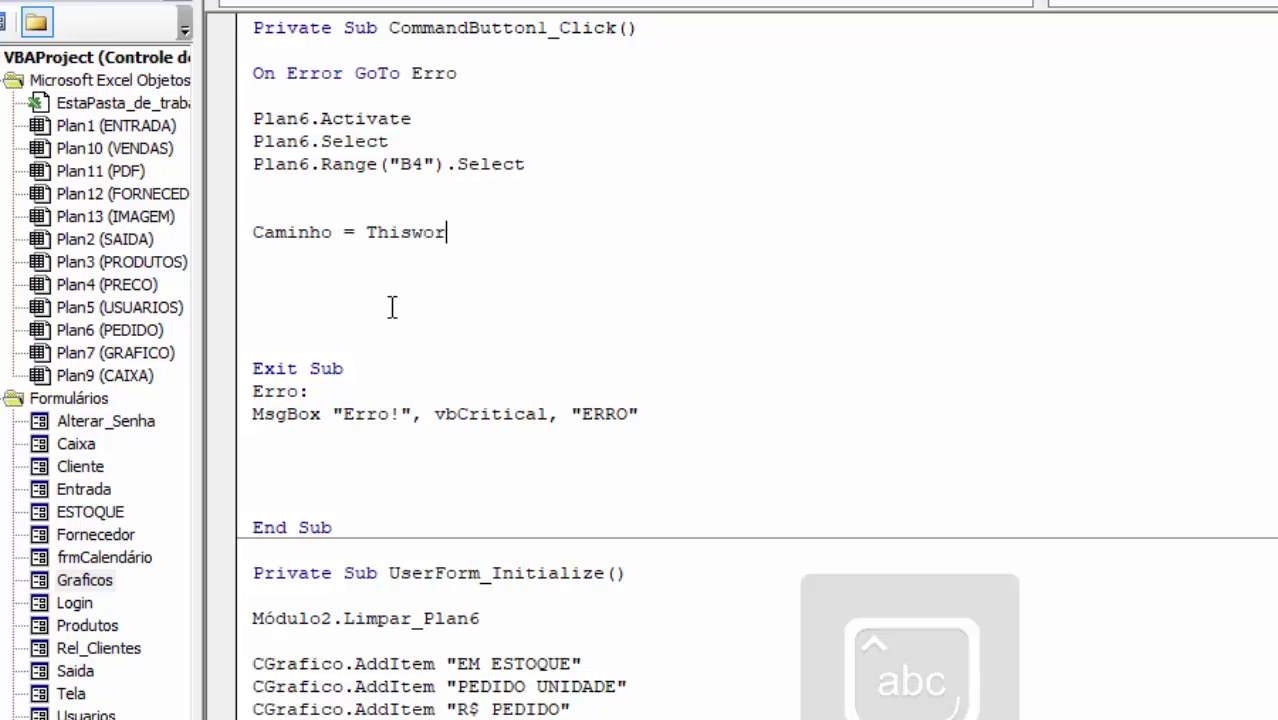
{"action": "type", "text": "kbook."}
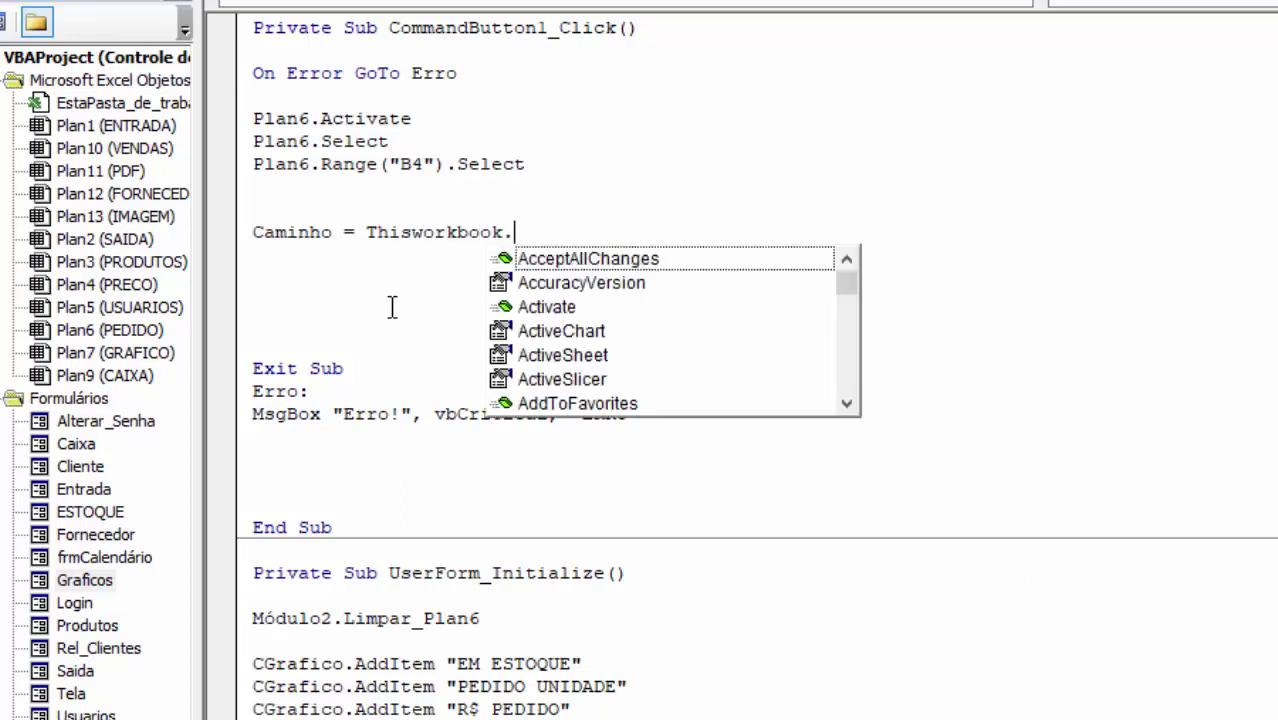
{"action": "type", "text": "pat"}
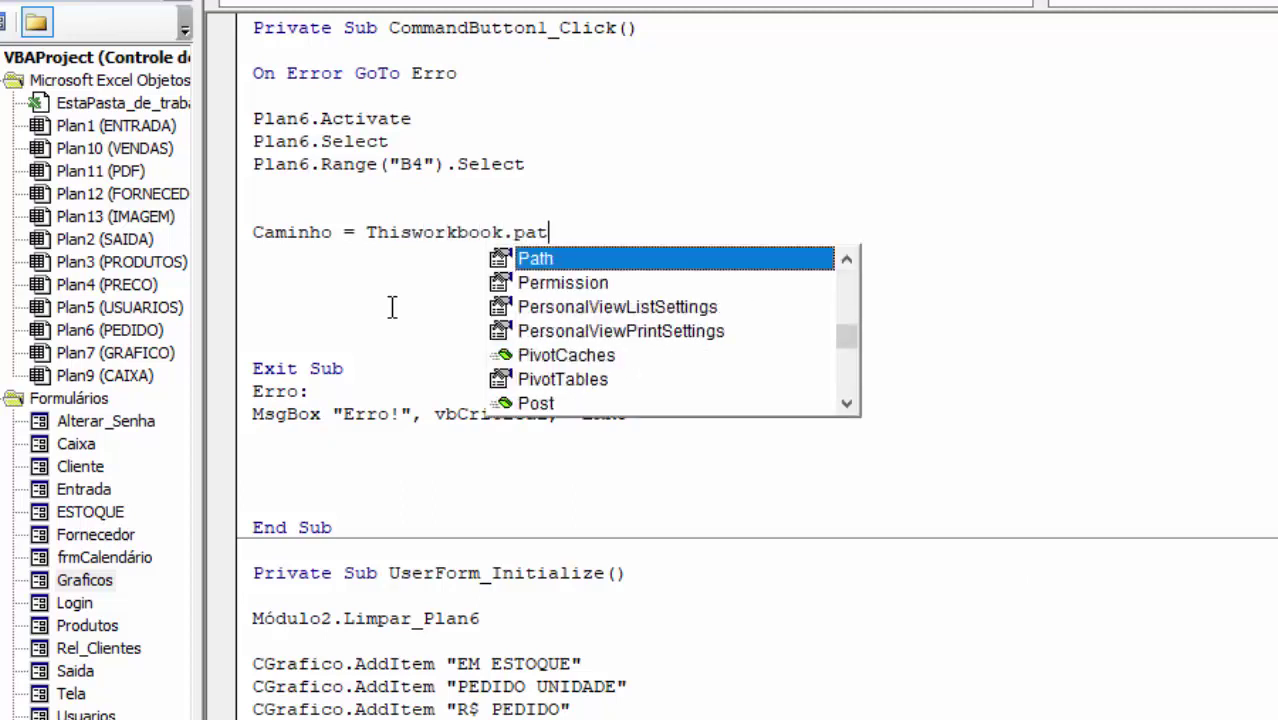
{"action": "double_click", "coordinate": [535, 258]}
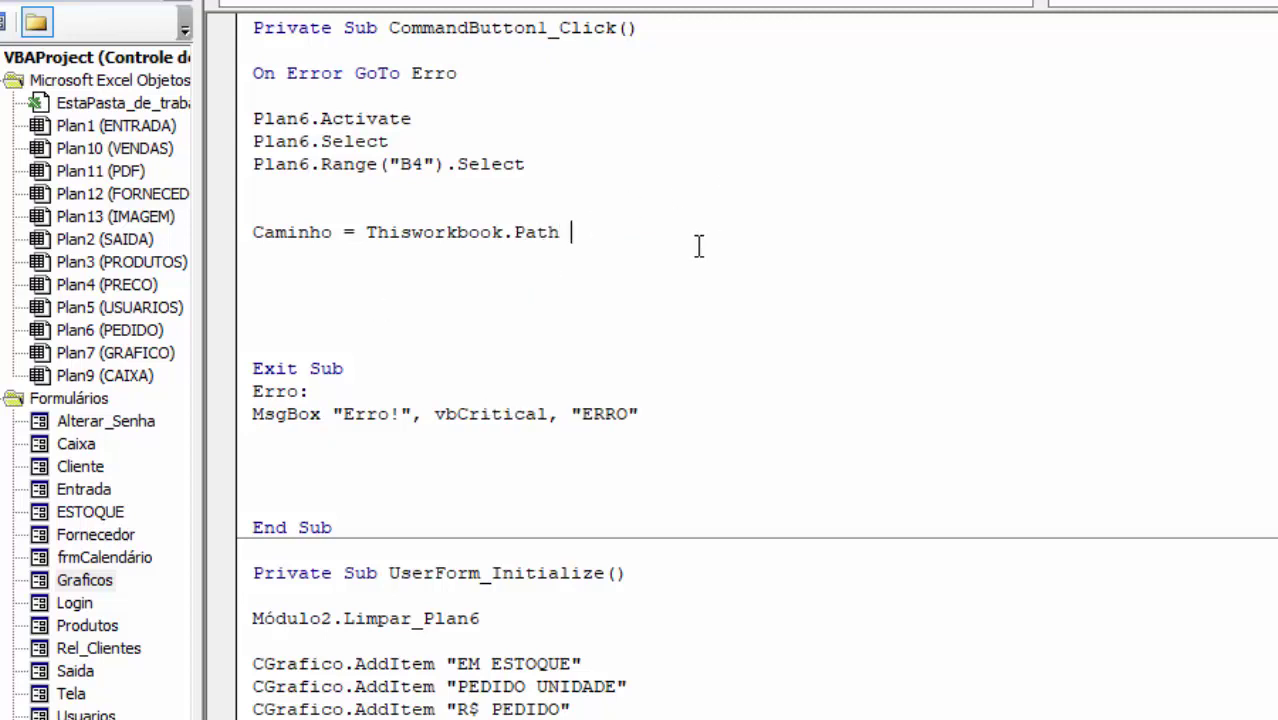
{"action": "type", "text": "&"}
{"action": "type", "text": " \""}
{"action": "key", "text": "Caps_Lock"}
{"action": "type", "text": "\\"}
{"action": "type", "text": "PDF"}
{"action": "type", "text": "."}
{"action": "key", "text": "Caps_Lock"}
{"action": "type", "text": "pd"}
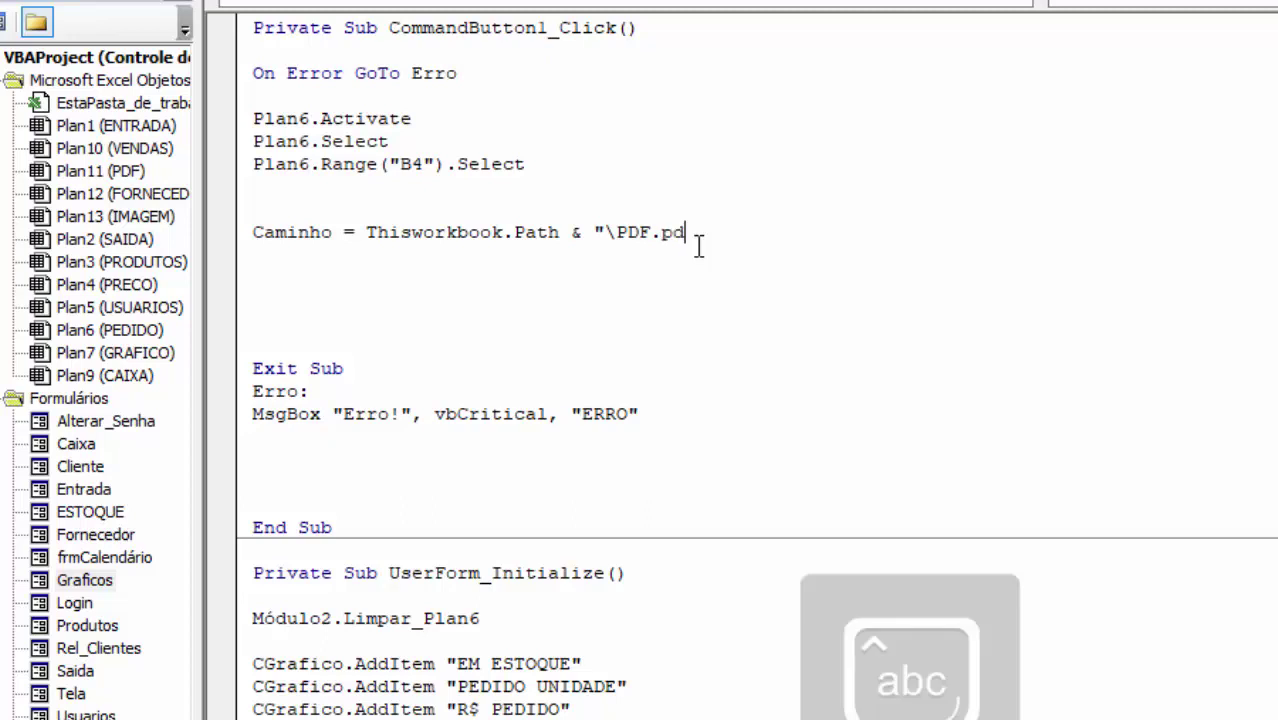
{"action": "type", "text": "f"}
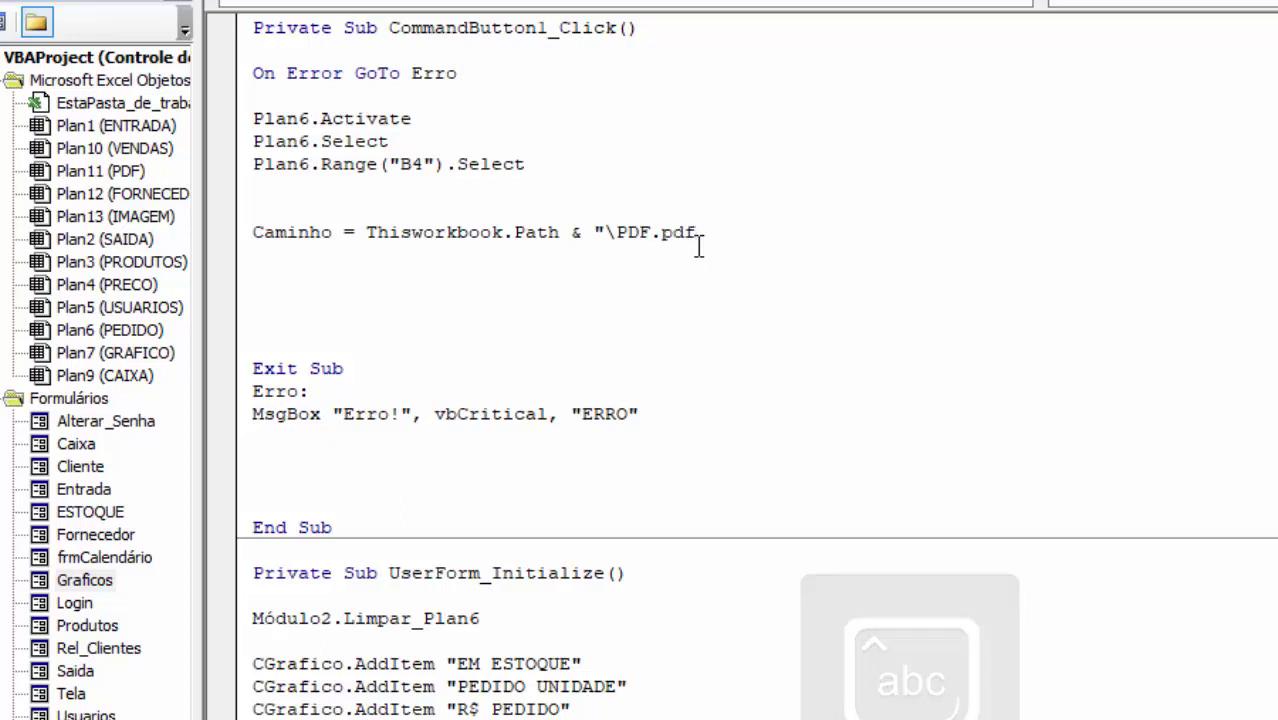
{"action": "type", "text": "\""}
{"action": "key", "text": "Return"}
{"action": "key", "text": "Return"}
{"action": "key", "text": "Return"}
{"action": "key", "text": "Return"}
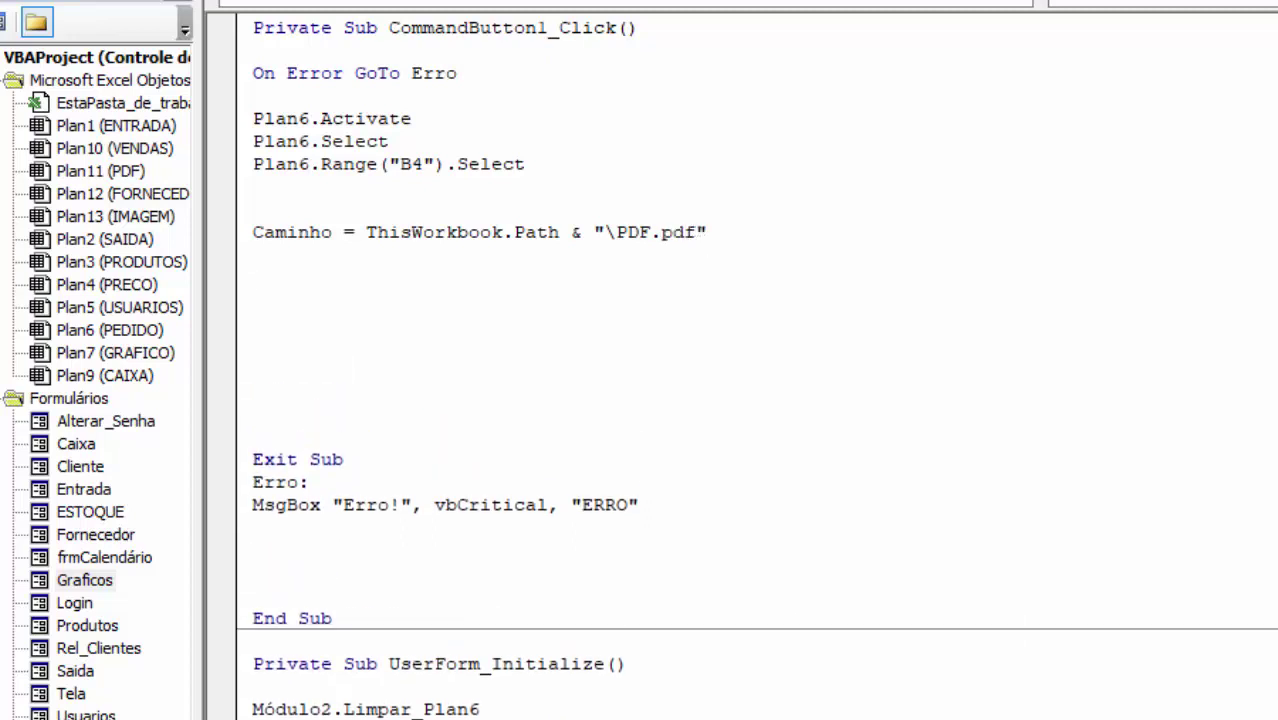
Delete the blank line above the Caminho assignment
{"action": "left_click", "coordinate": [274, 188]}
{"action": "key", "text": "Delete"}
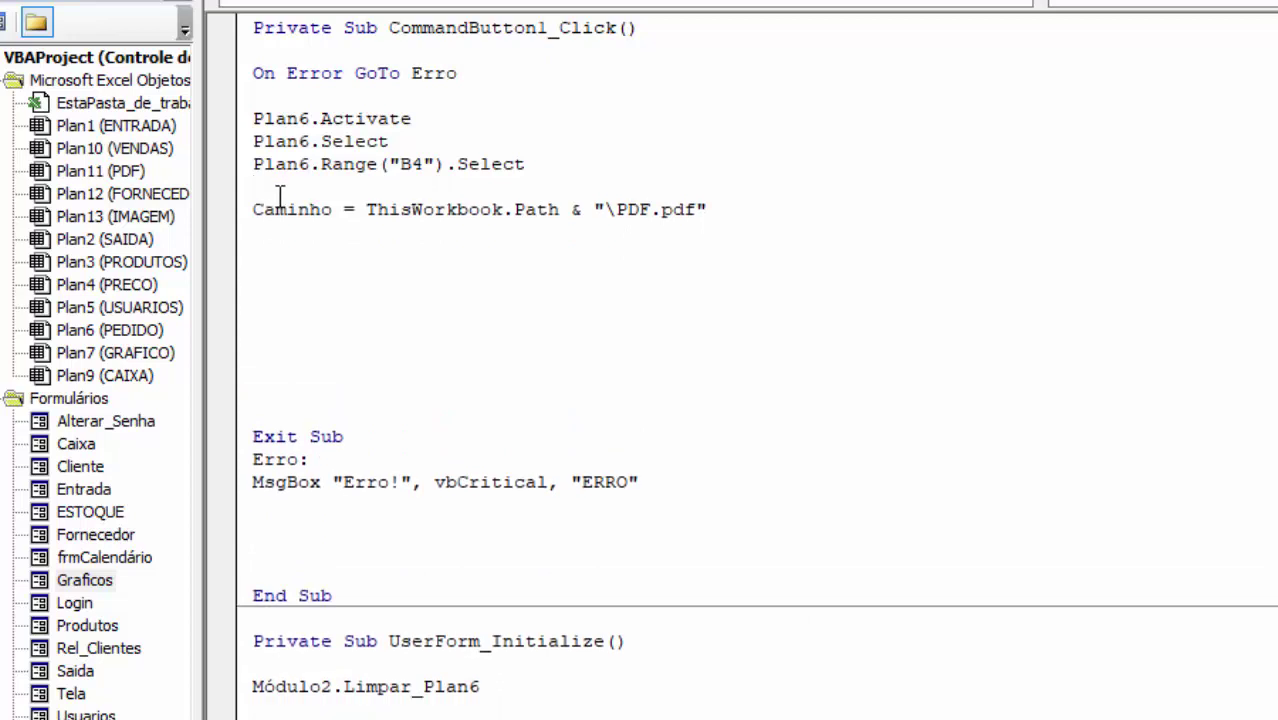
{"action": "left_click", "coordinate": [274, 260]}
Add Selection.End(xlDown).Select below the Caminho line
{"action": "key", "text": "Caps_Lock"}
{"action": "type", "text": "S"}
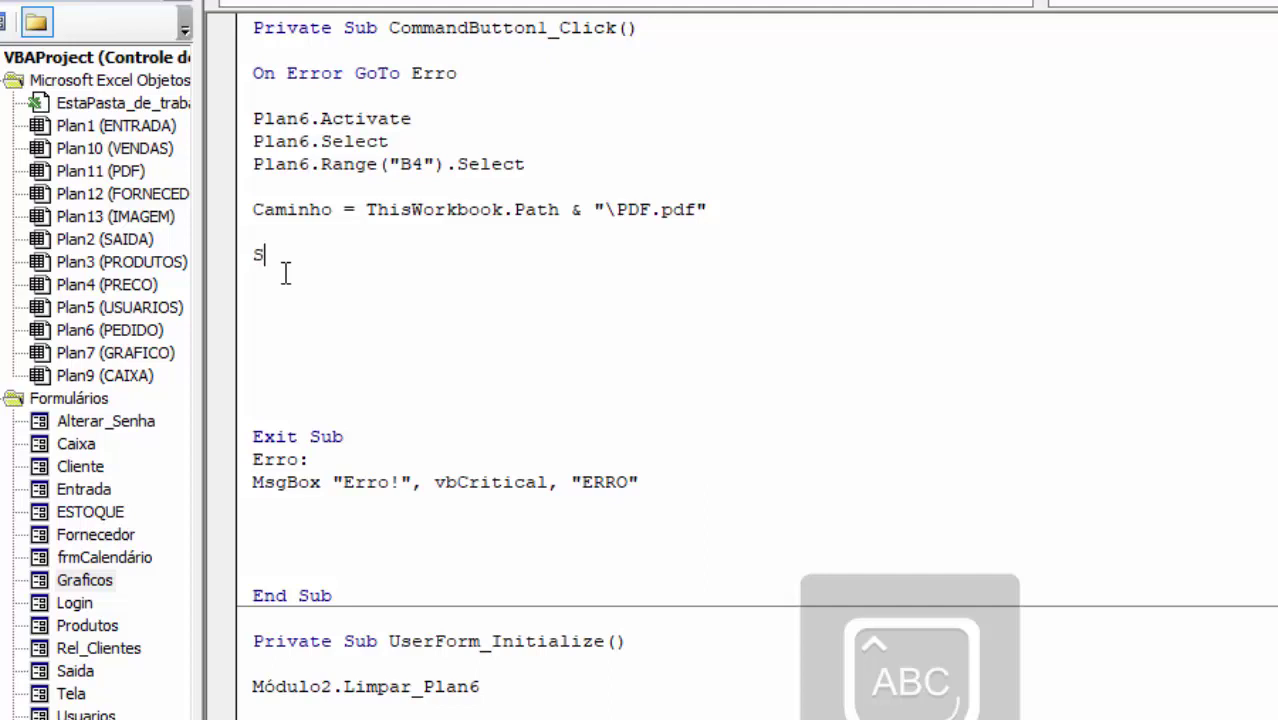
{"action": "key", "text": "Caps_Lock"}
{"action": "type", "text": "ele"}
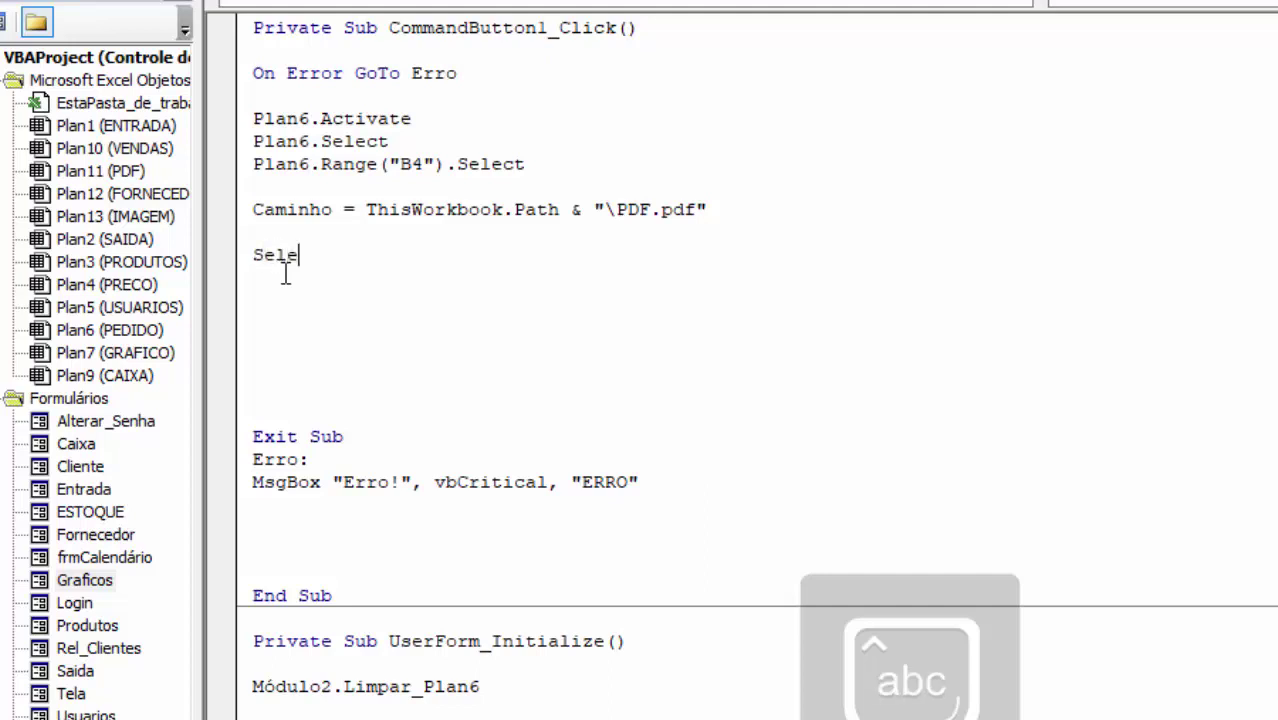
{"action": "type", "text": "ction"}
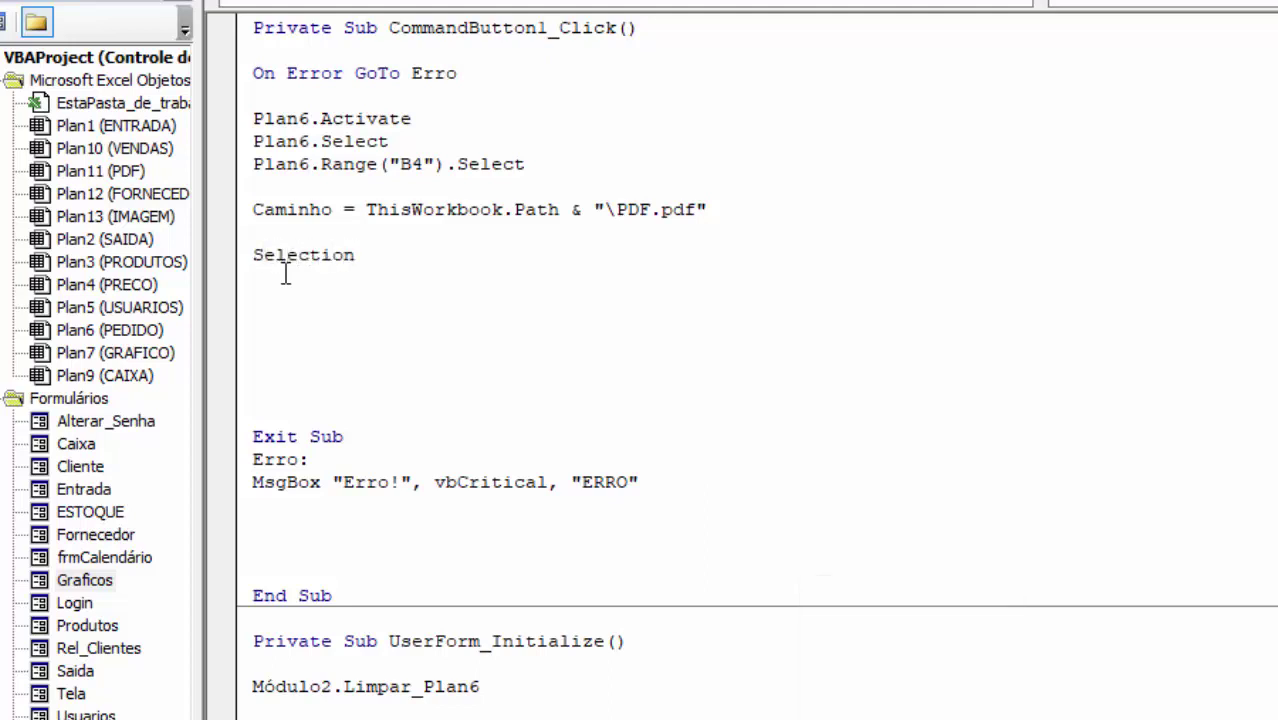
{"action": "type", "text": "."}
{"action": "key", "text": "Caps_Lock"}
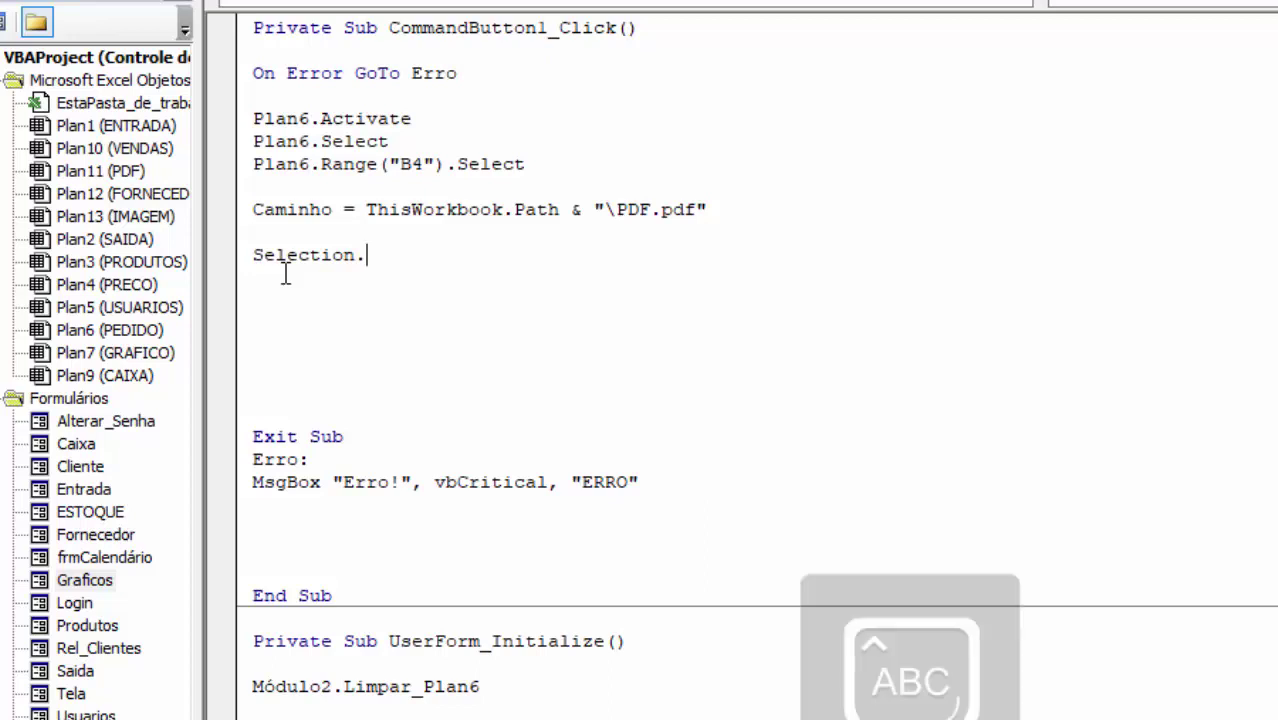
{"action": "type", "text": "E"}
{"action": "key", "text": "Caps_Lock"}
{"action": "type", "text": "nd"}
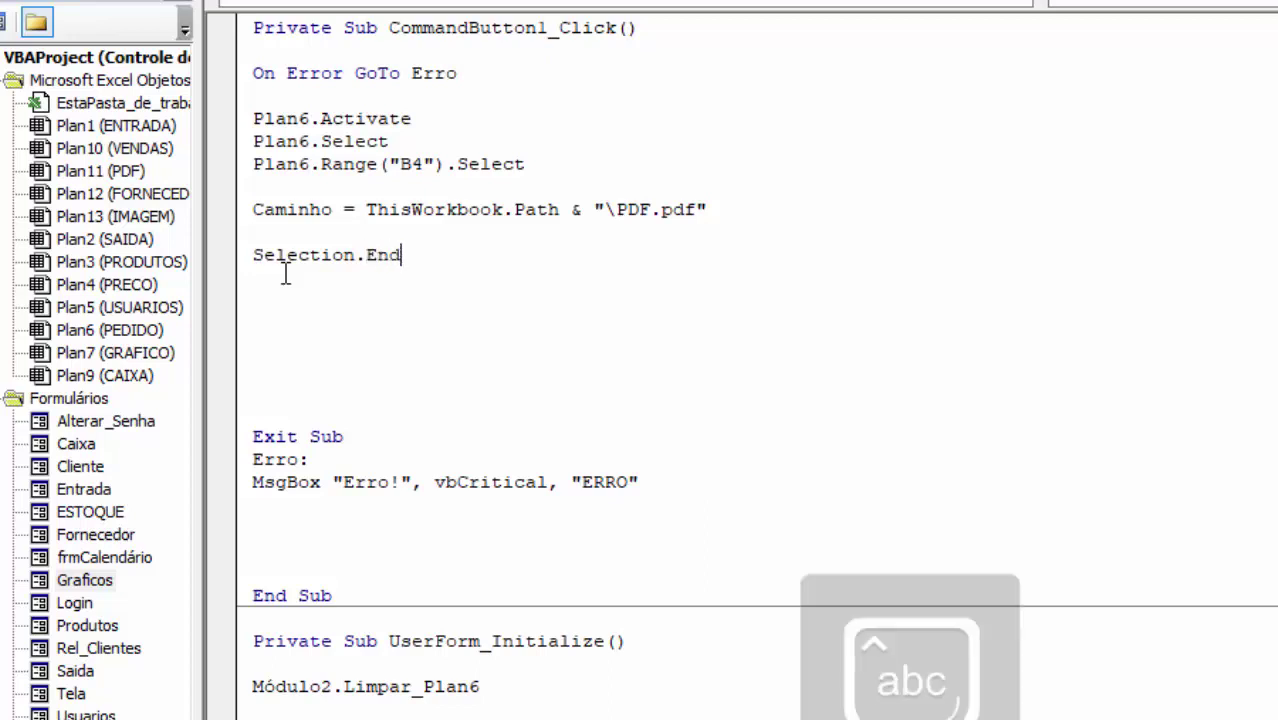
{"action": "type", "text": "("}
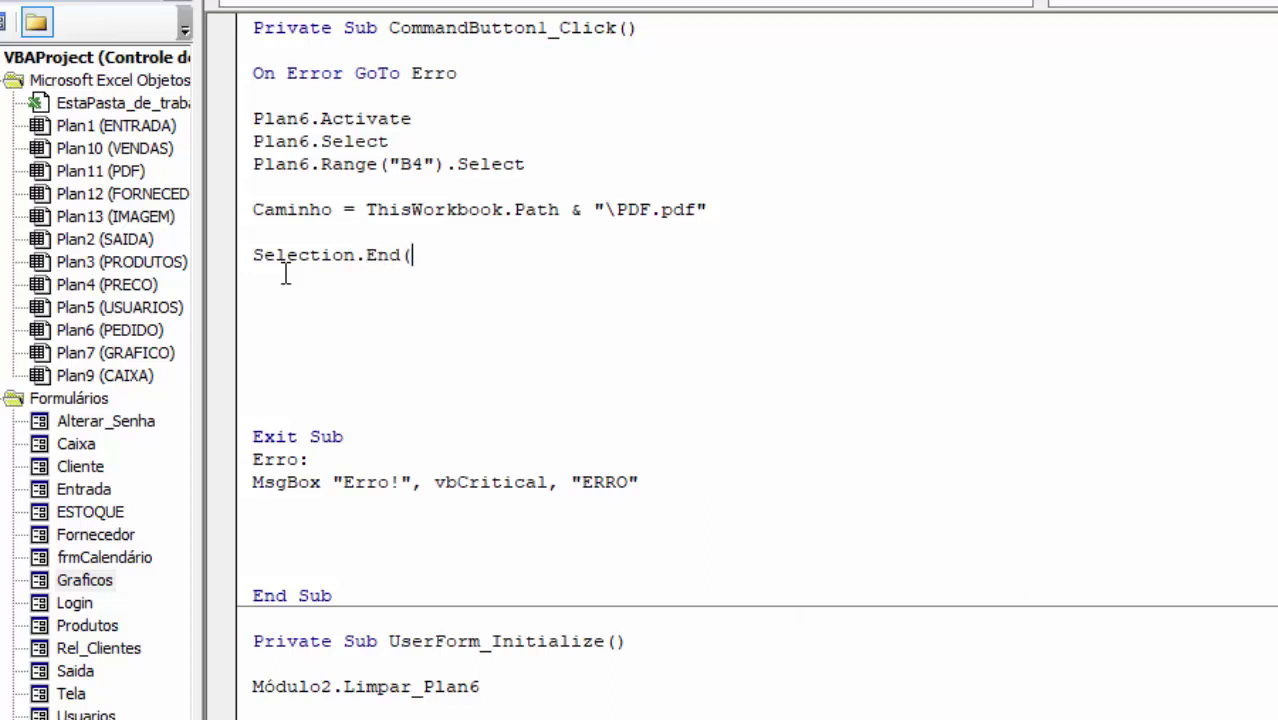
{"action": "type", "text": "xldow"}
{"action": "type", "text": "n)"}
{"action": "type", "text": ".s"}
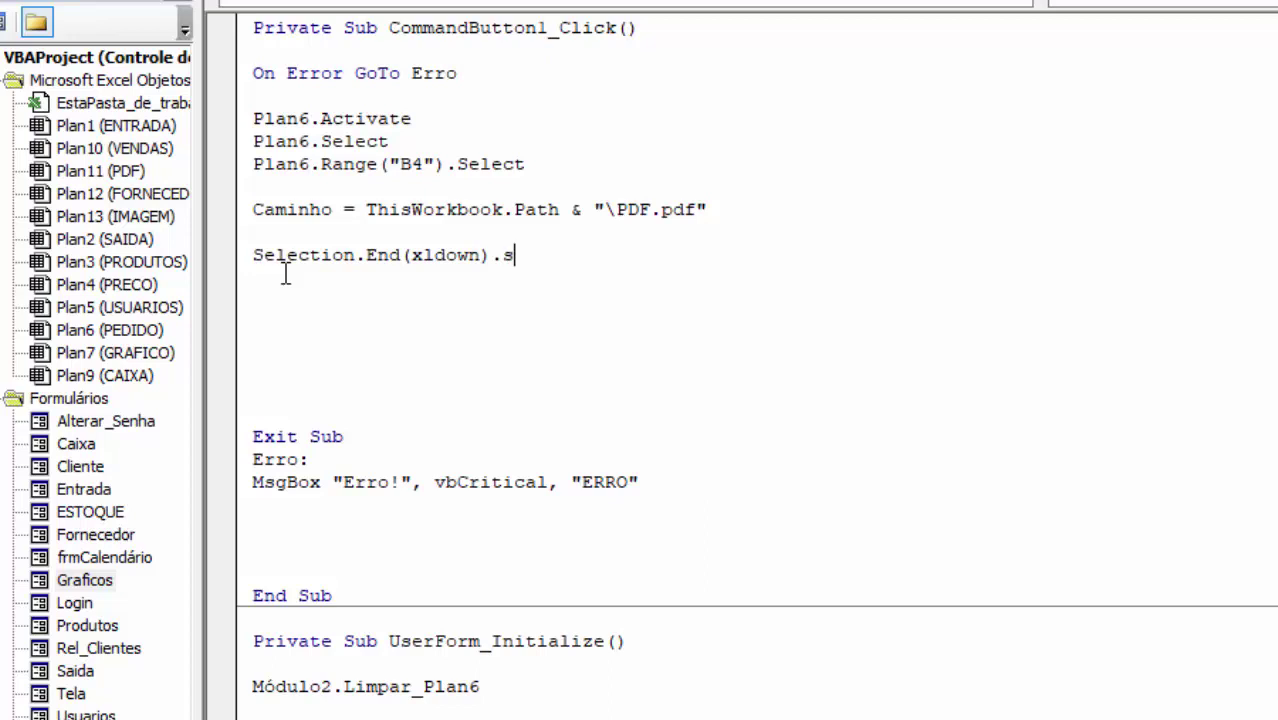
{"action": "type", "text": "elect"}
{"action": "key", "text": "Return"}
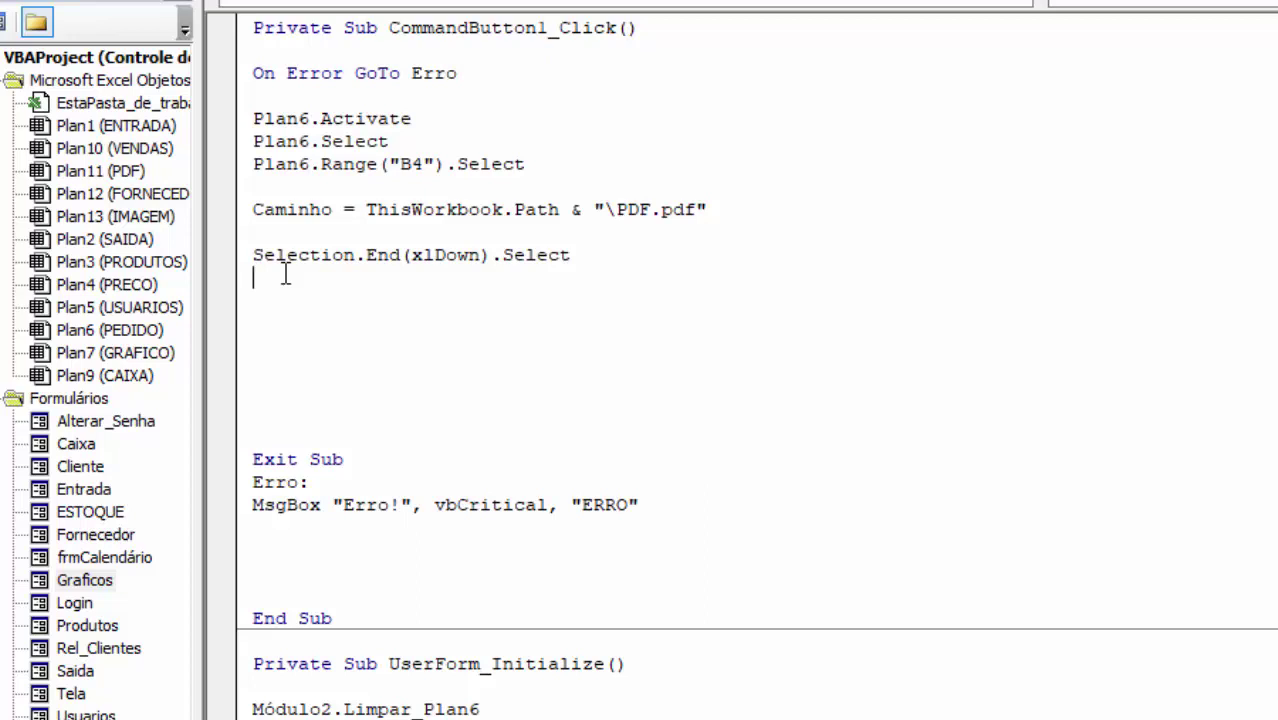
{"action": "left_click_drag", "start_coordinate": [433, 165], "coordinate": [405, 165]}
{"action": "left_click", "coordinate": [293, 279]}
Below Selection.End(xlDown).Select, type Intersect(Selection.EntireRow, Range("B:H")) with capitalised column letters
{"action": "key", "text": "Caps_Lock"}
{"action": "type", "text": "I"}
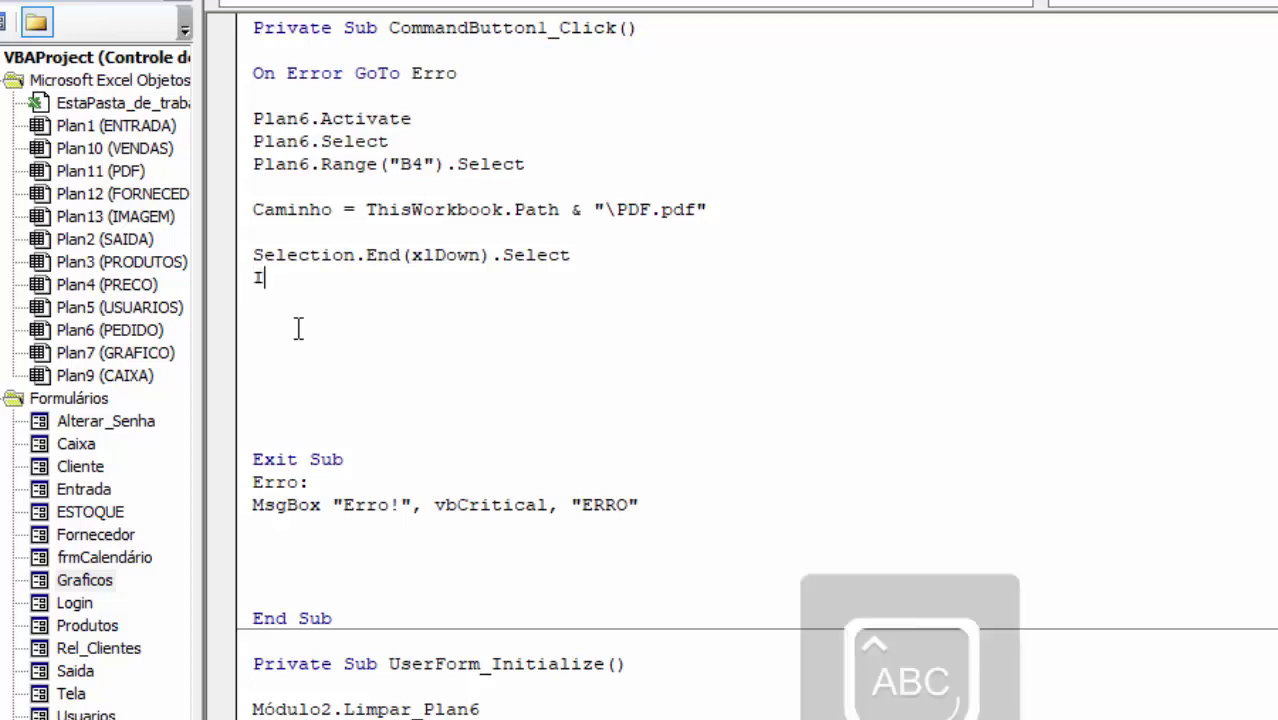
{"action": "key", "text": "Caps_Lock"}
{"action": "type", "text": "ntersec"}
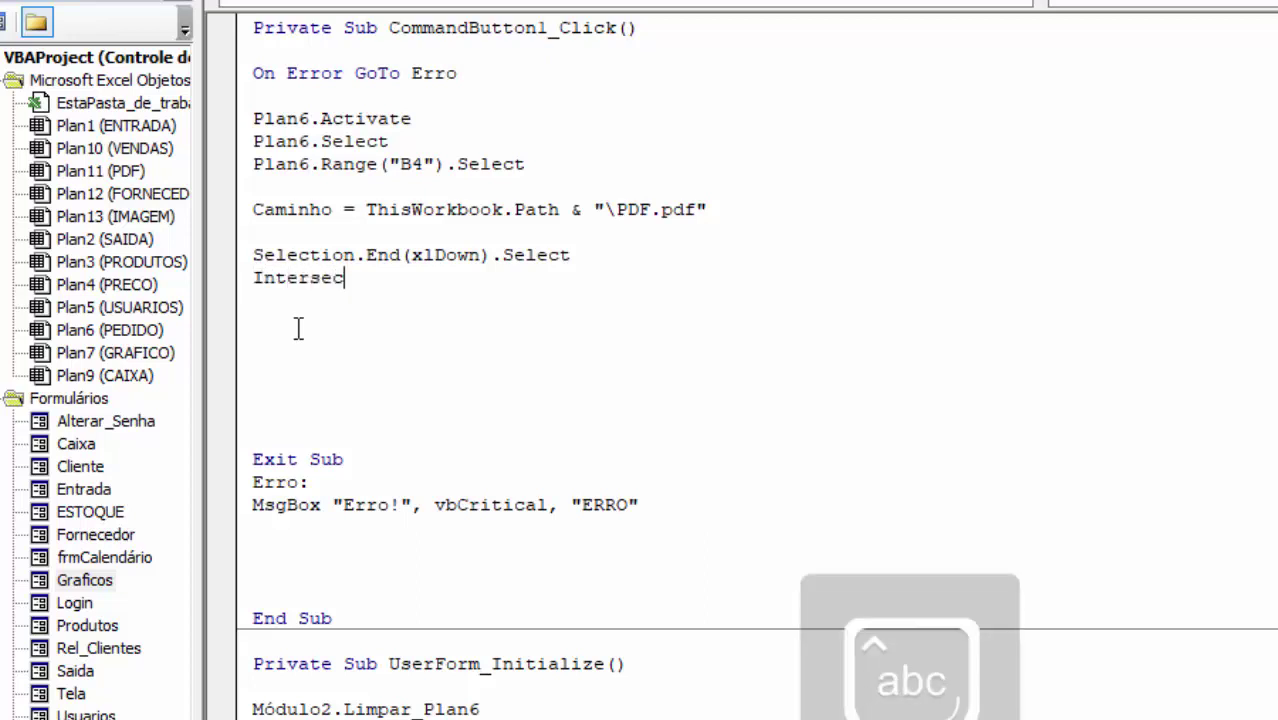
{"action": "type", "text": "t"}
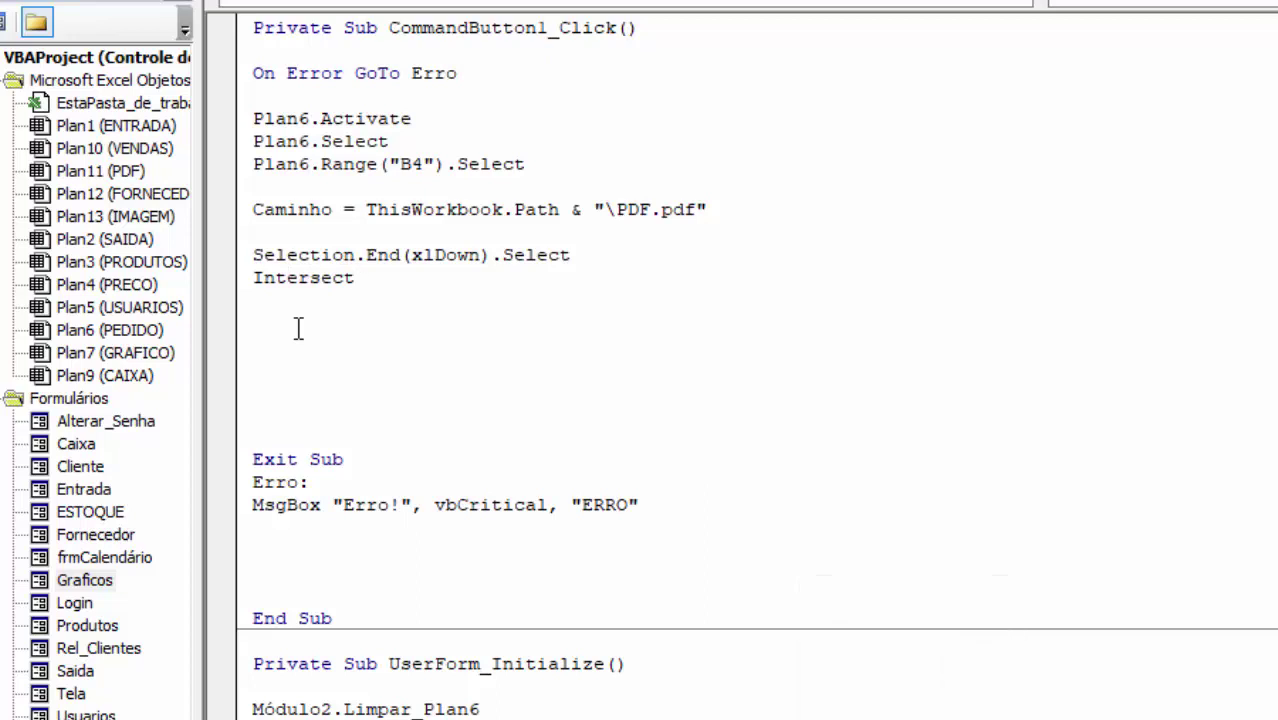
{"action": "type", "text": "("}
{"action": "key", "text": "Caps_Lock"}
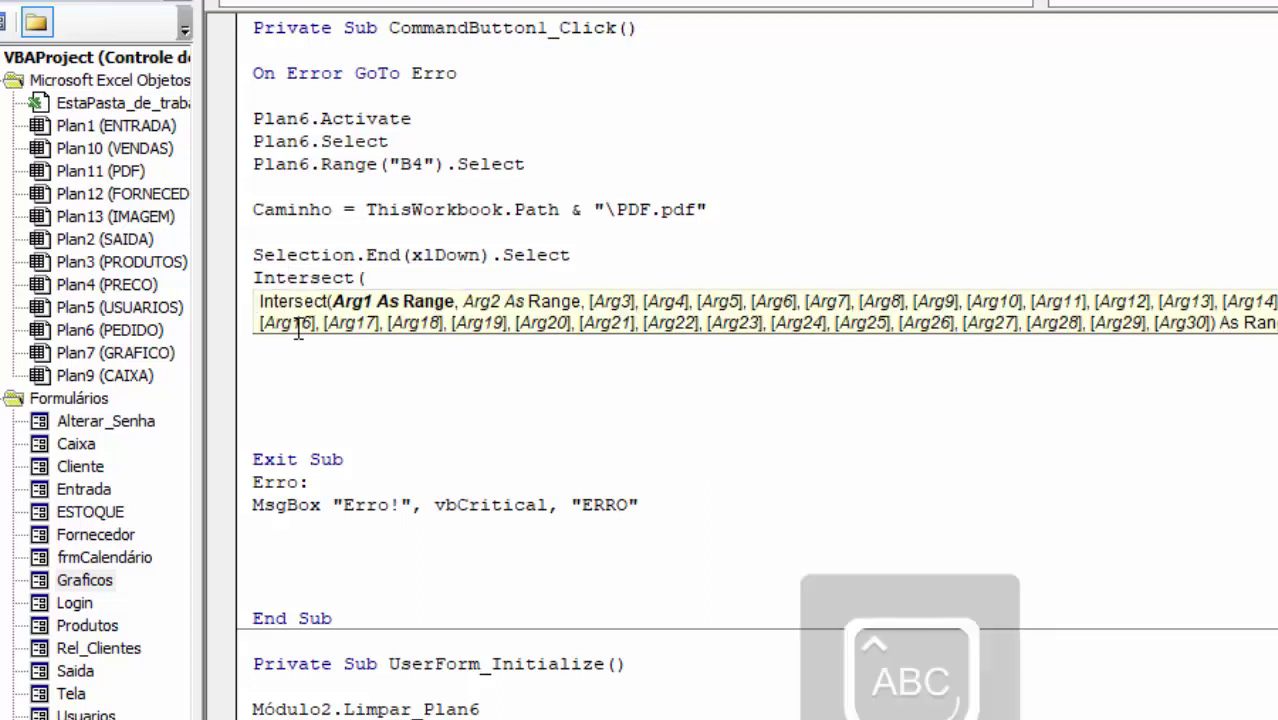
{"action": "type", "text": "S"}
{"action": "key", "text": "Caps_Lock"}
{"action": "type", "text": "electio"}
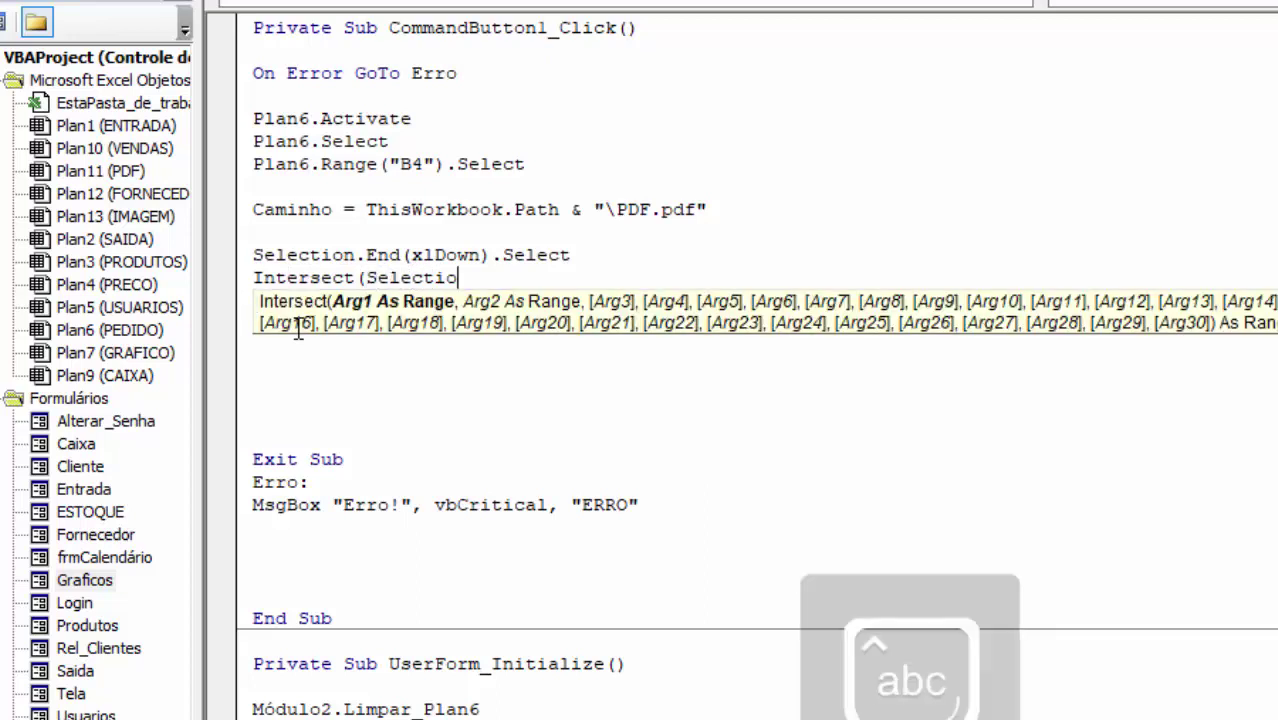
{"action": "type", "text": "n"}
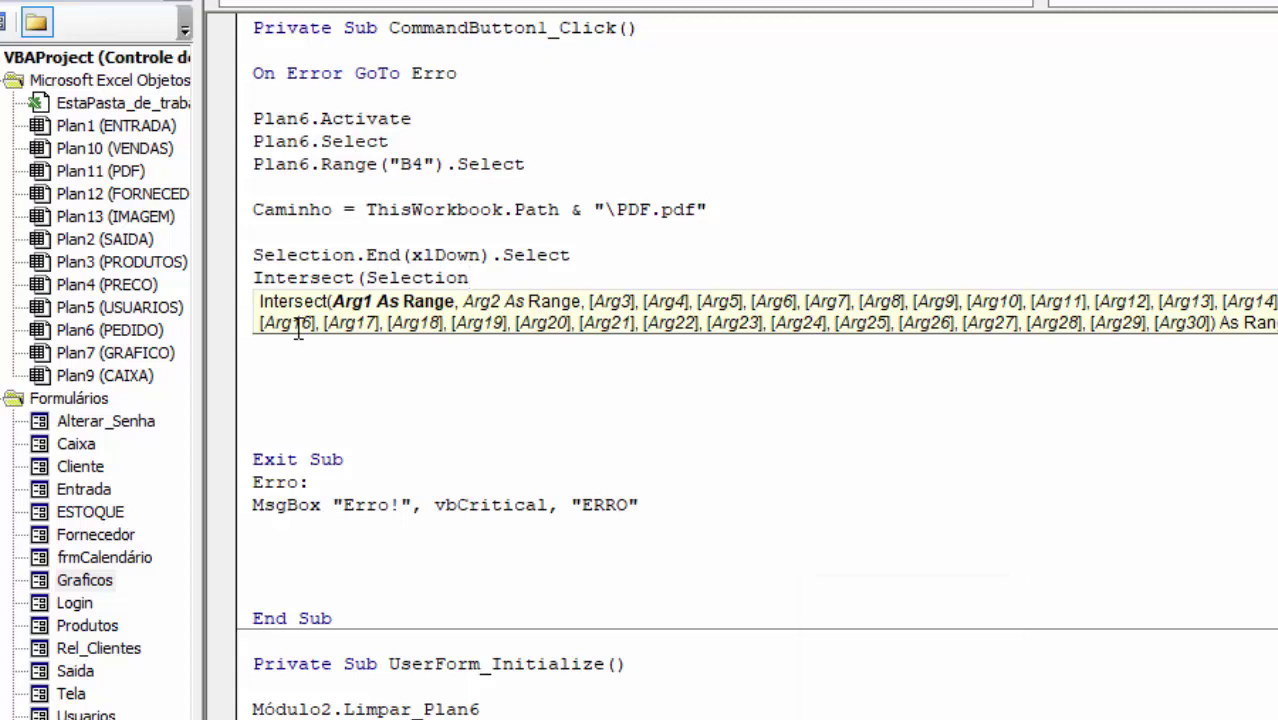
{"action": "type", "text": "."}
{"action": "key", "text": "Caps_Lock"}
{"action": "type", "text": "E"}
{"action": "key", "text": "Caps_Lock"}
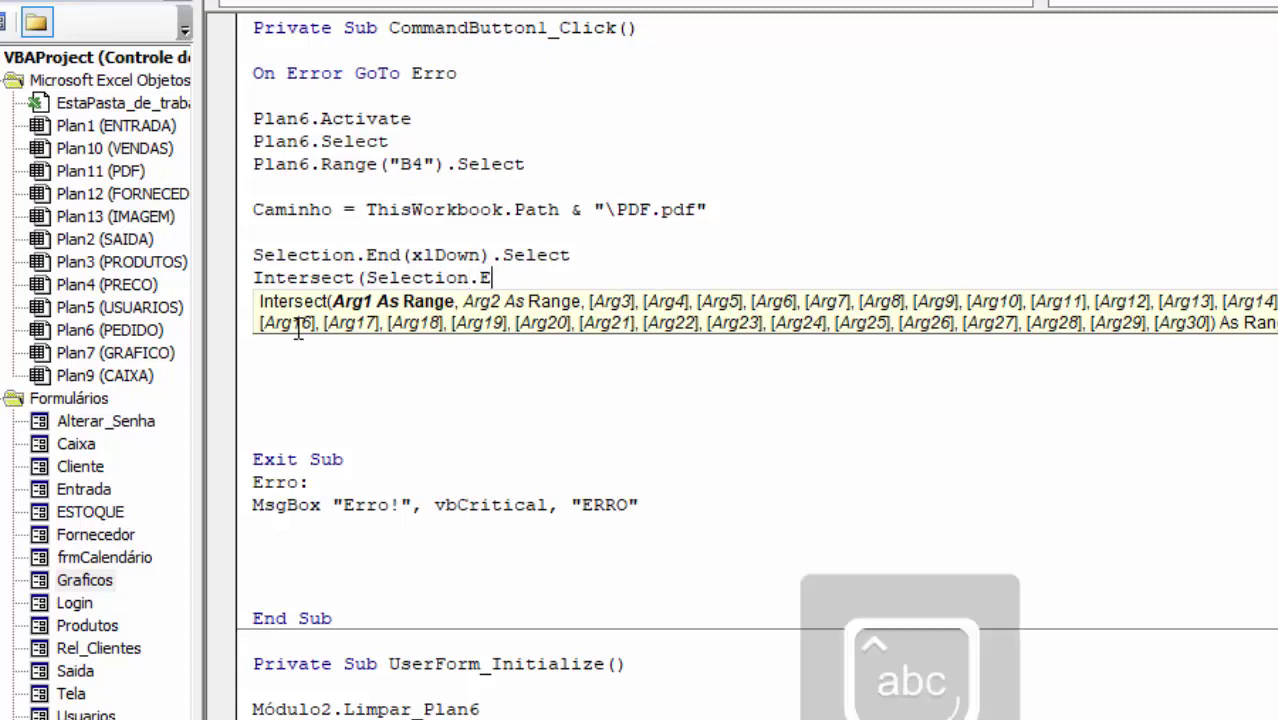
{"action": "type", "text": "ntire"}
{"action": "key", "text": "Caps_Lock"}
{"action": "type", "text": "R"}
{"action": "key", "text": "Caps_Lock"}
{"action": "type", "text": "ow"}
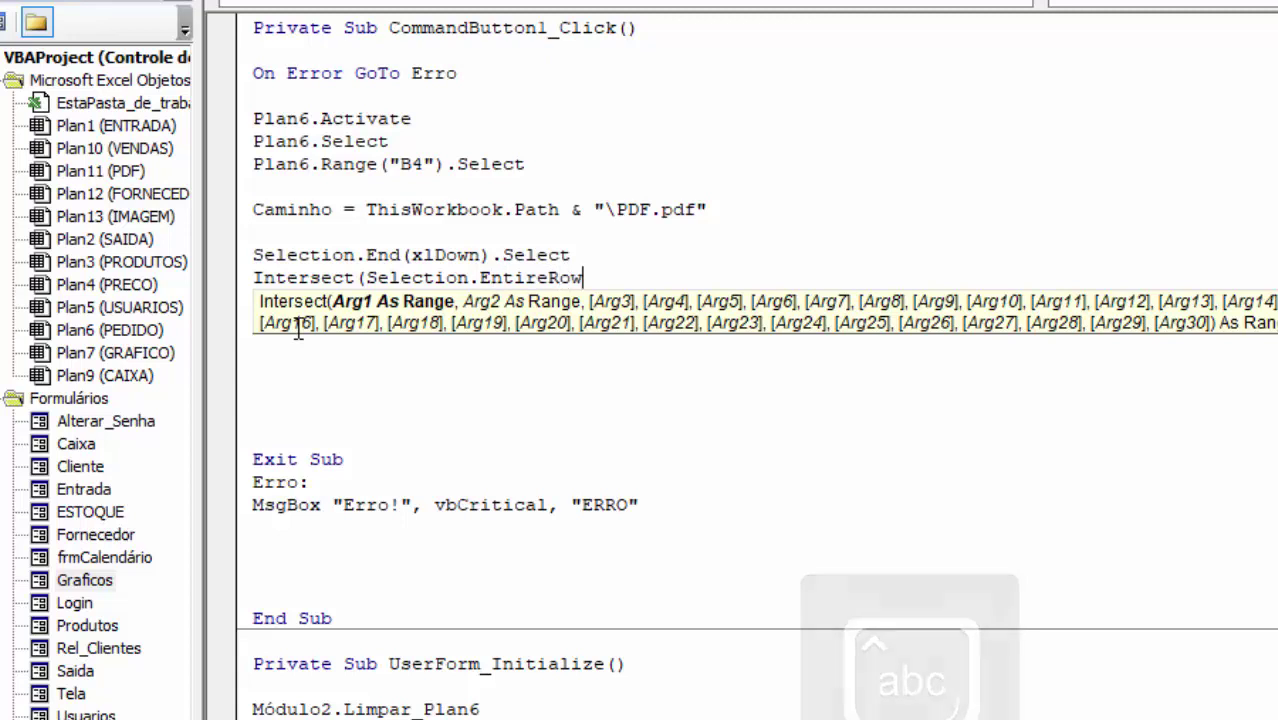
{"action": "type", "text": ","}
{"action": "key", "text": "Caps_Lock"}
{"action": "type", "text": " R"}
{"action": "key", "text": "Caps_Lock"}
{"action": "type", "text": "ange"}
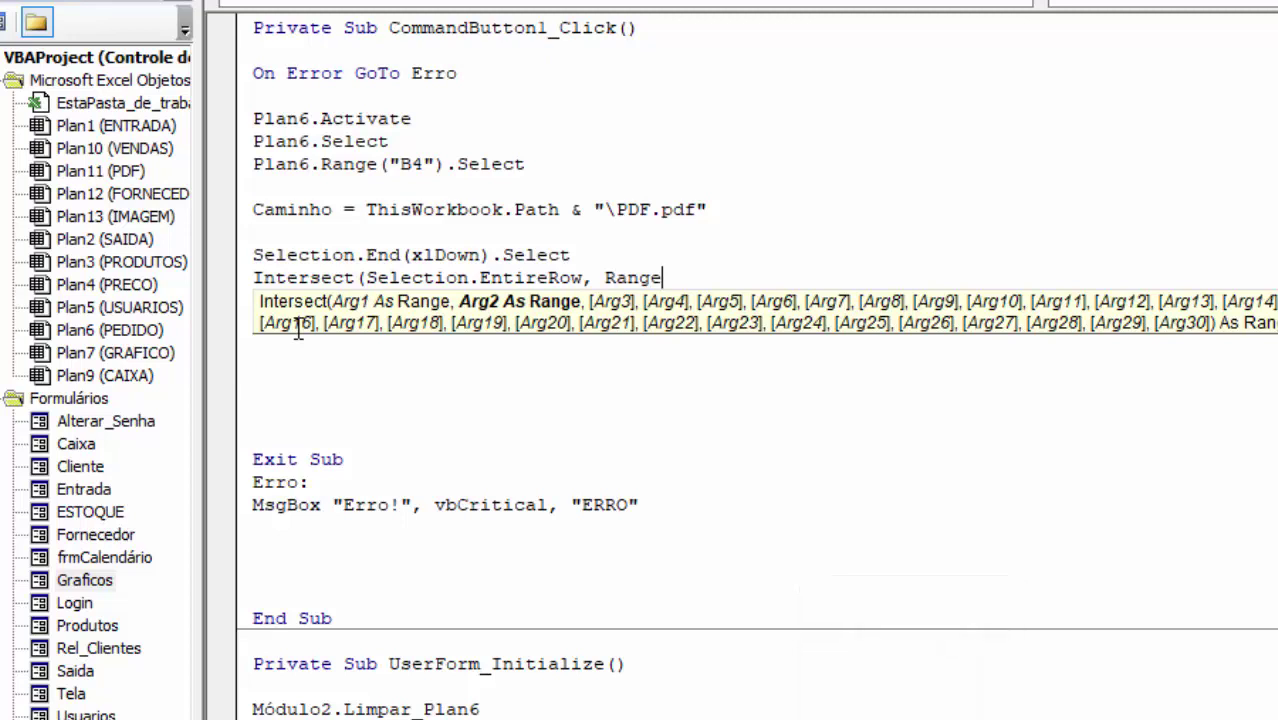
{"action": "type", "text": "("}
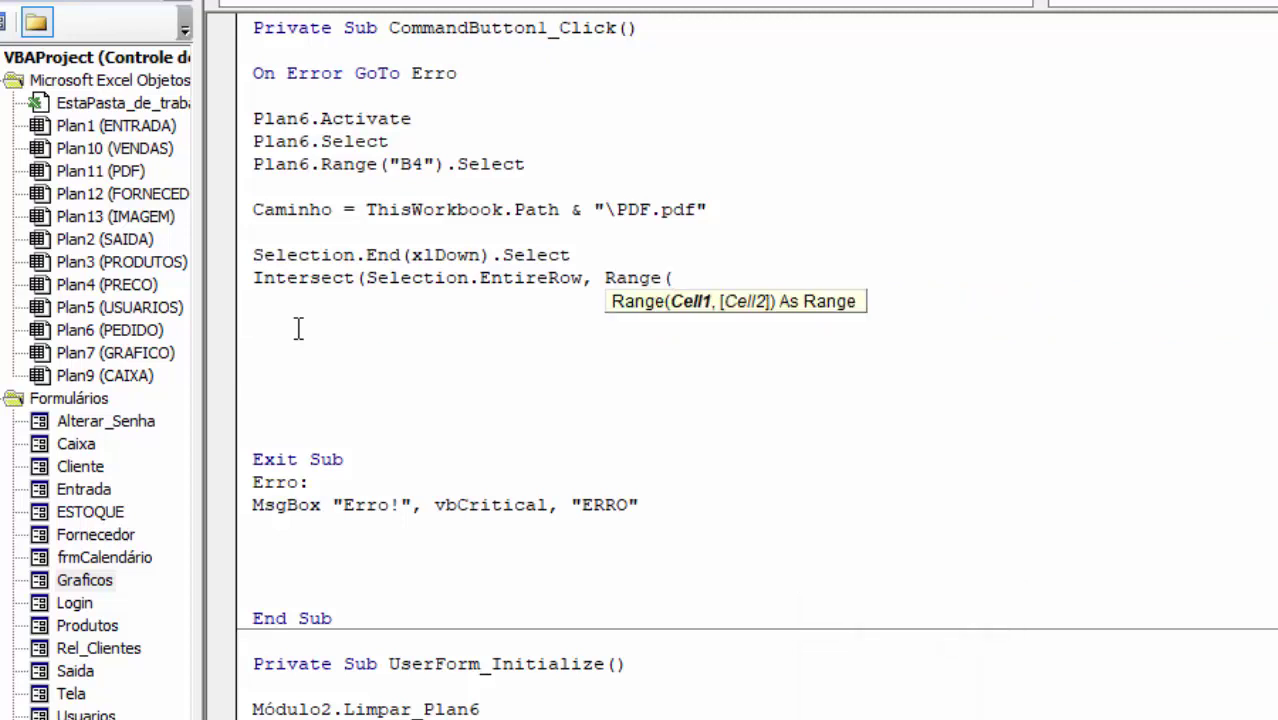
{"action": "type", "text": "\""}
{"action": "key", "text": "Caps_Lock"}
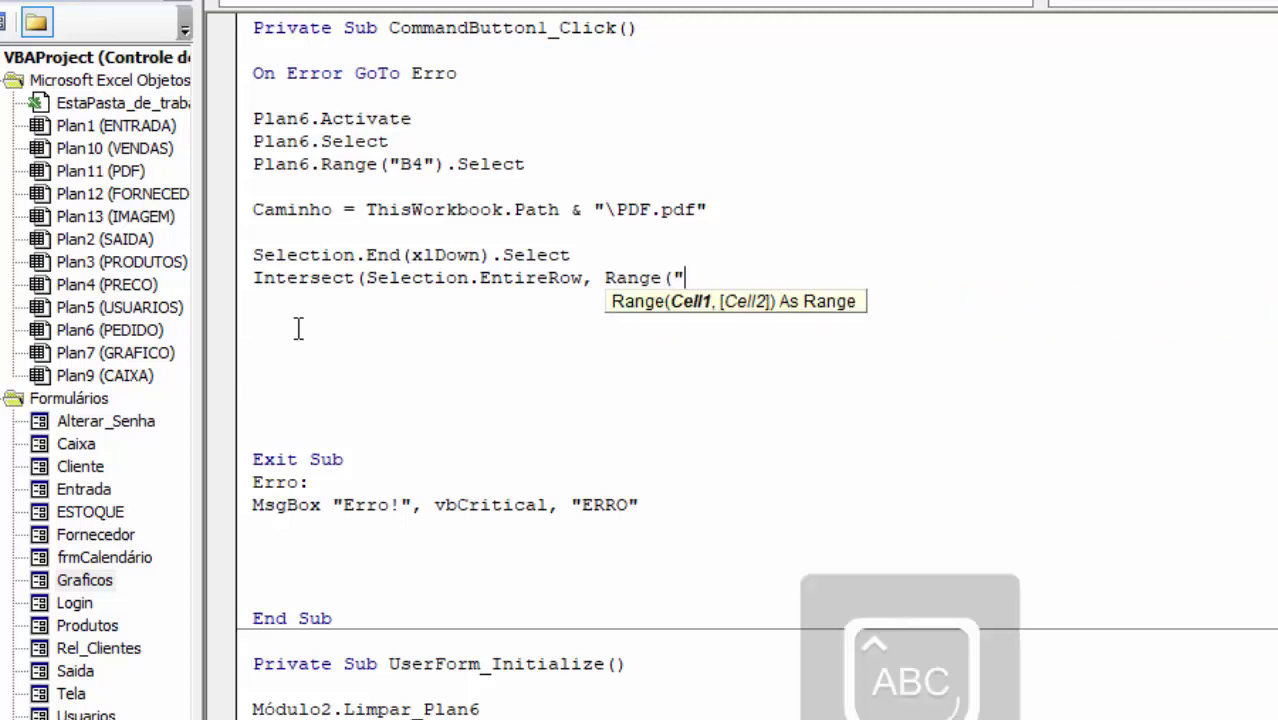
{"action": "type", "text": "B"}
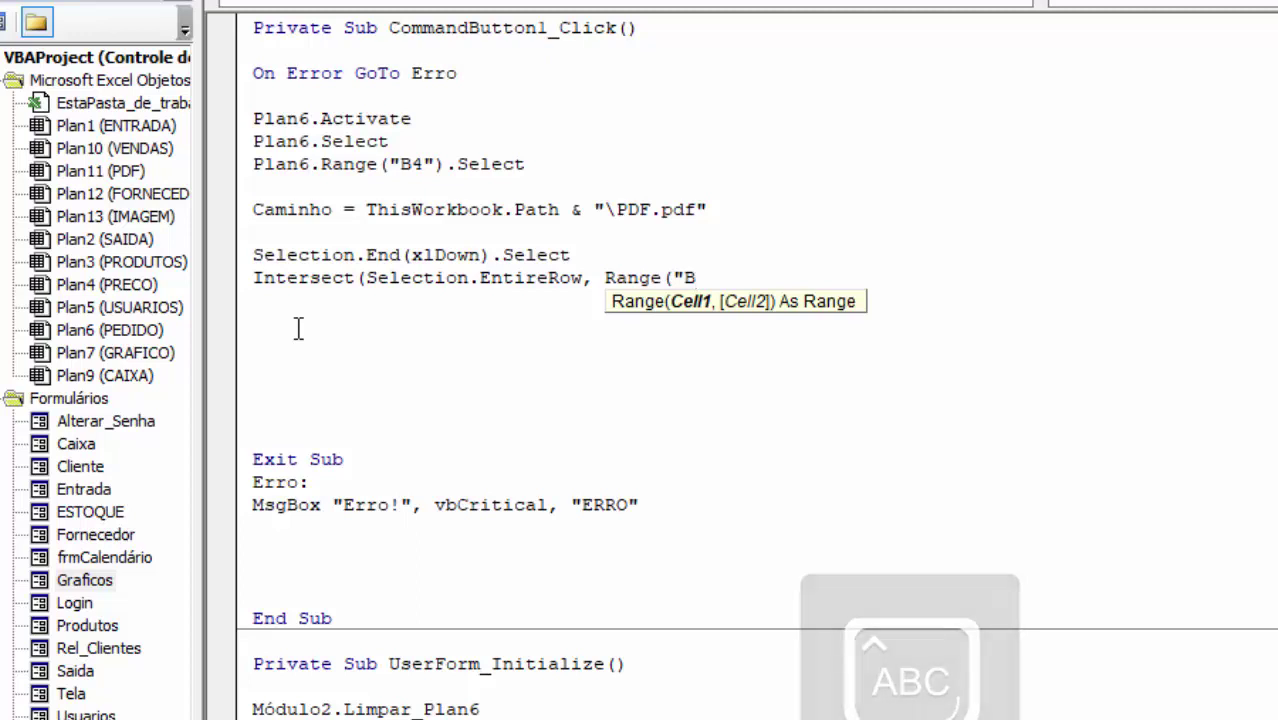
{"action": "type", "text": ":H"}
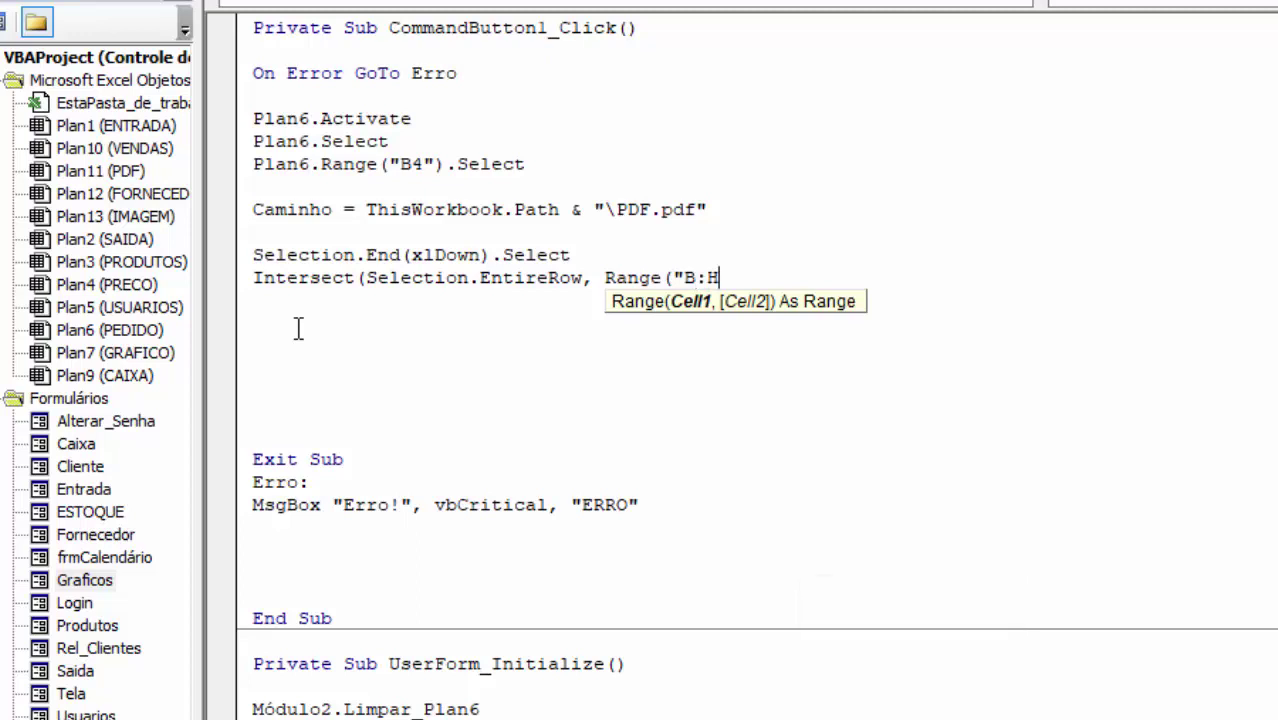
{"action": "type", "text": "\""}
{"action": "type", "text": "))"}
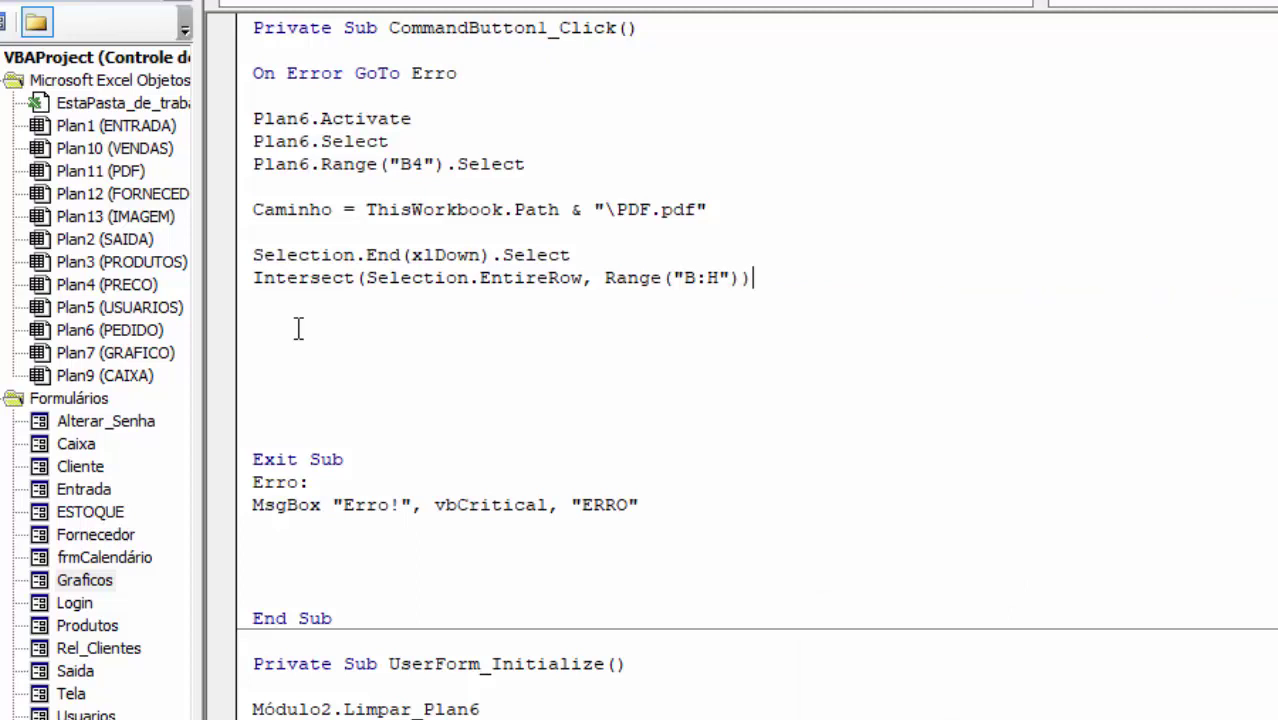
{"action": "type", "text": ".Se"}
Finish the Intersect line with .Select, then add Range(Selection, Selection.End(xlUp)).Select below it
{"action": "key", "text": "space"}
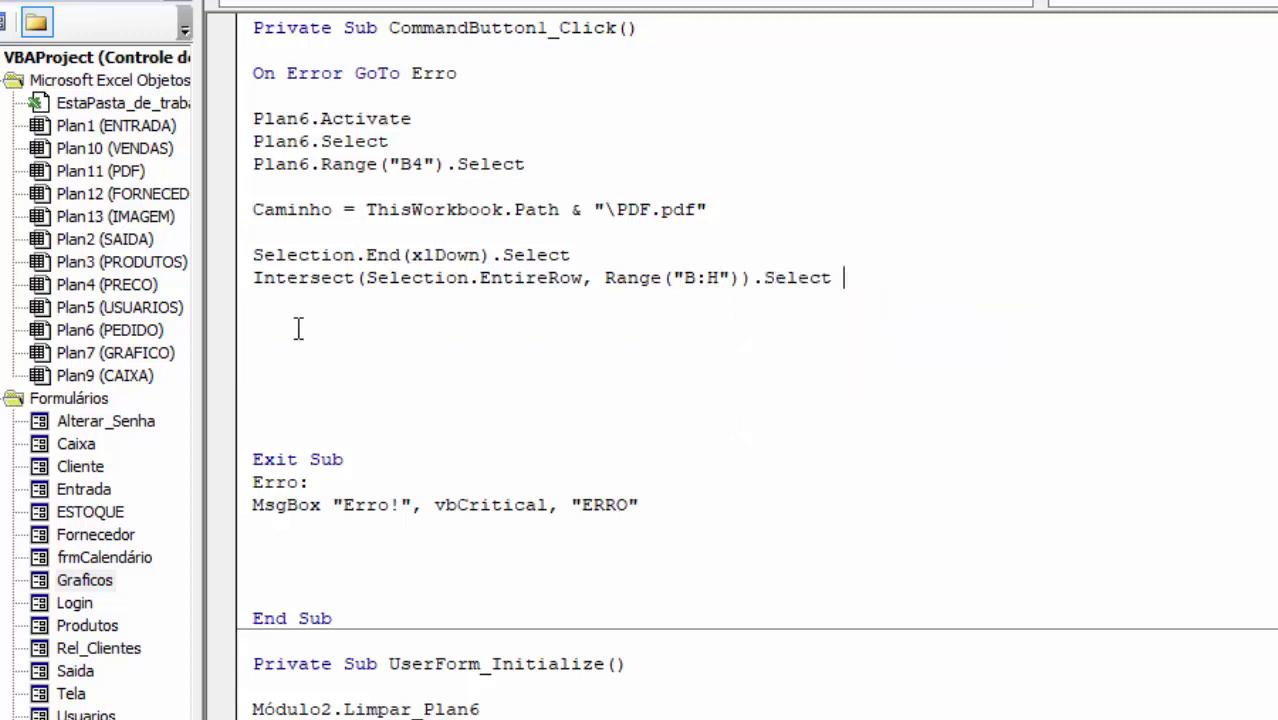
{"action": "key", "text": "Return"}
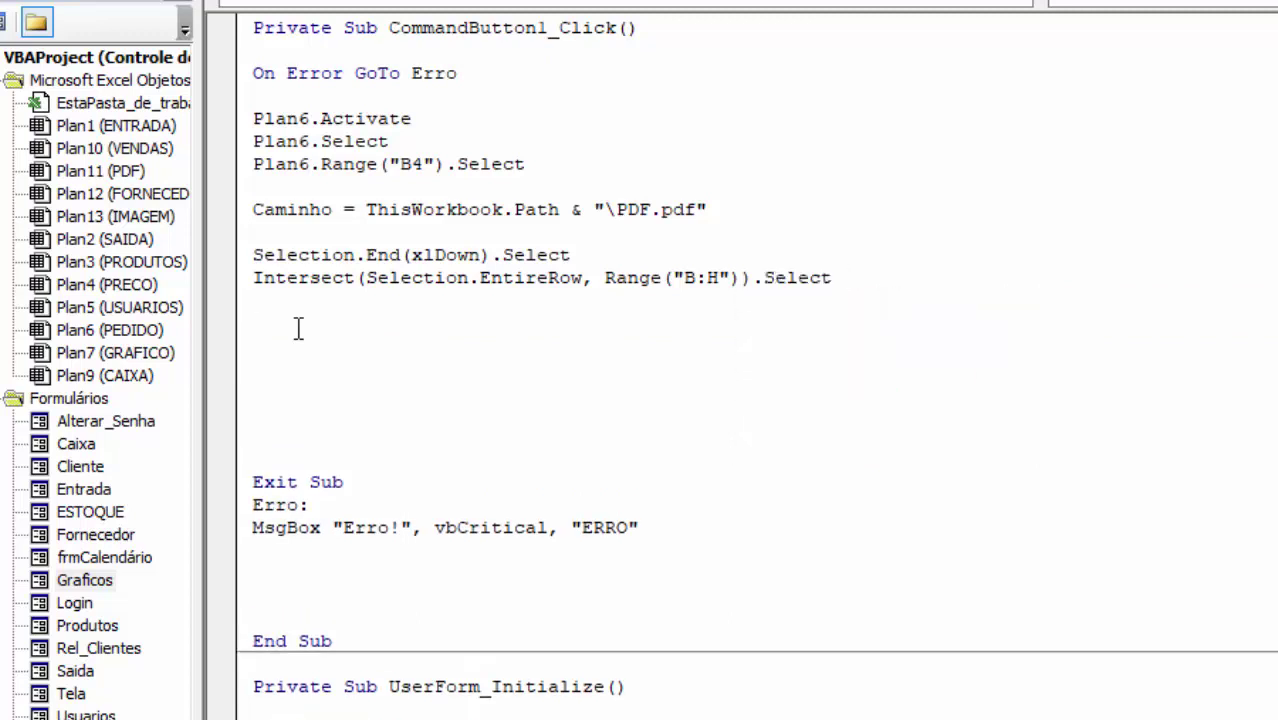
{"action": "type", "text": "R"}
{"action": "type", "text": "ange"}
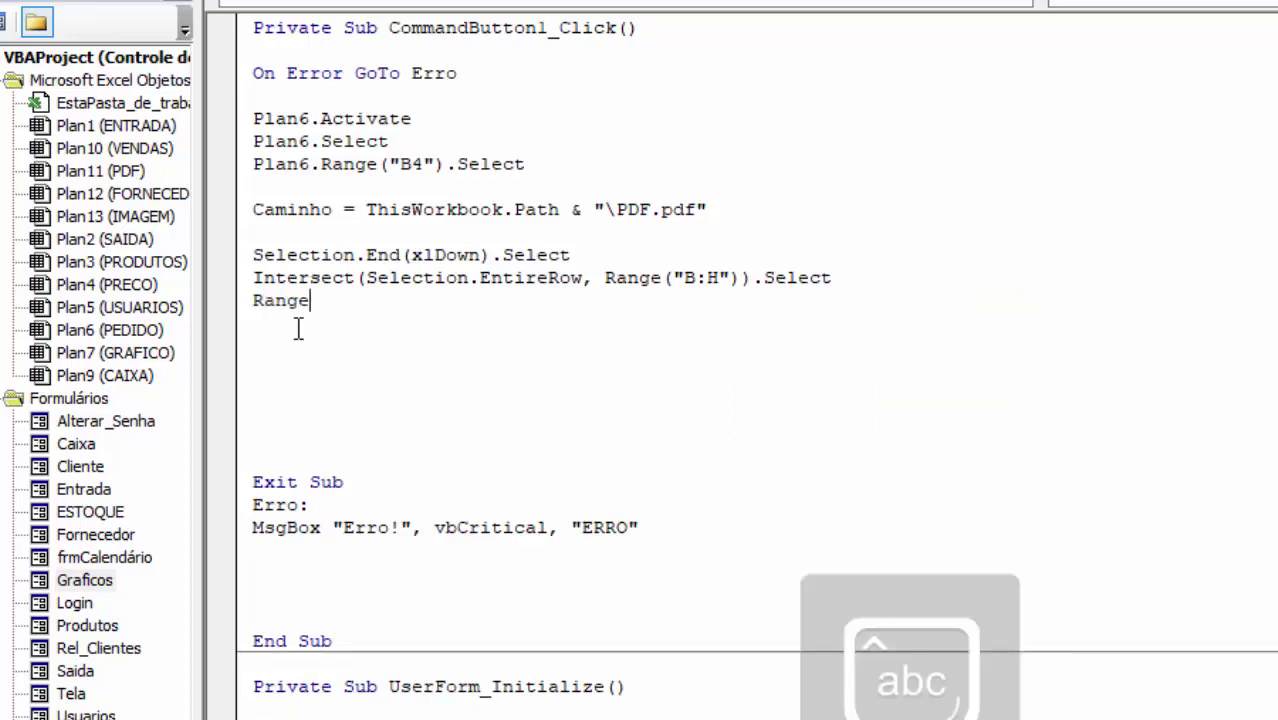
{"action": "type", "text": " ("}
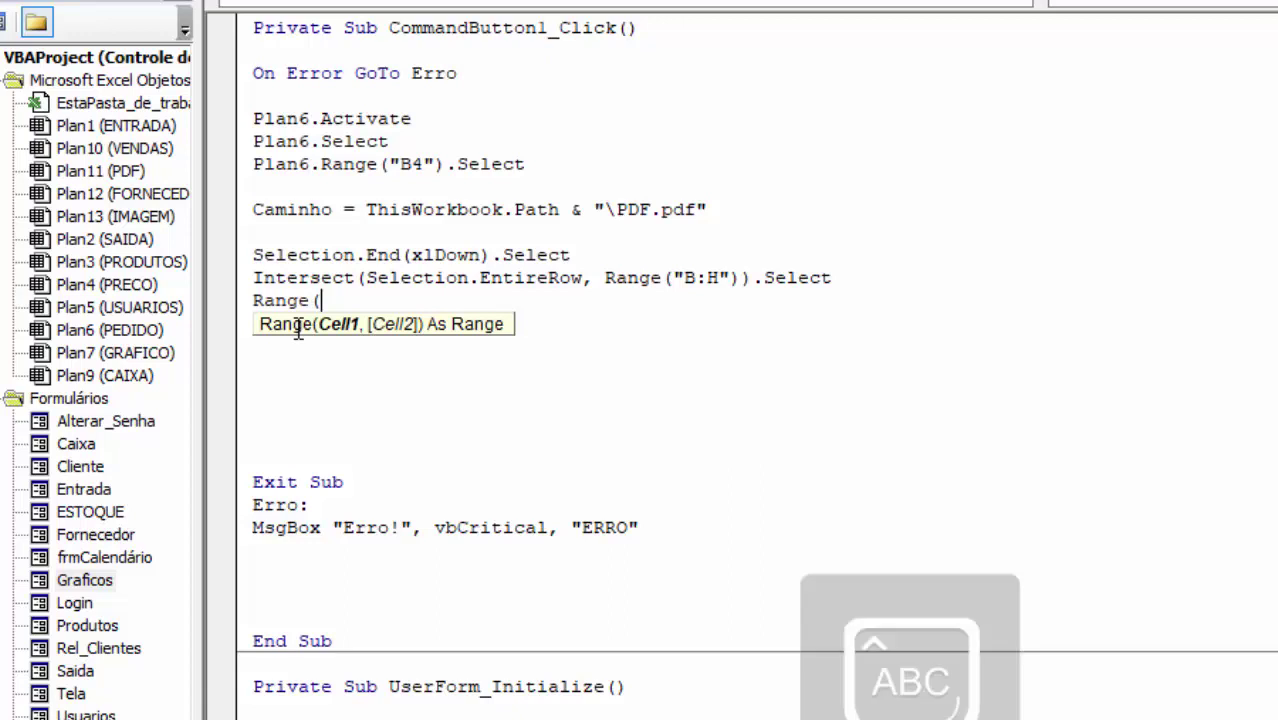
{"action": "type", "text": "Selection"}
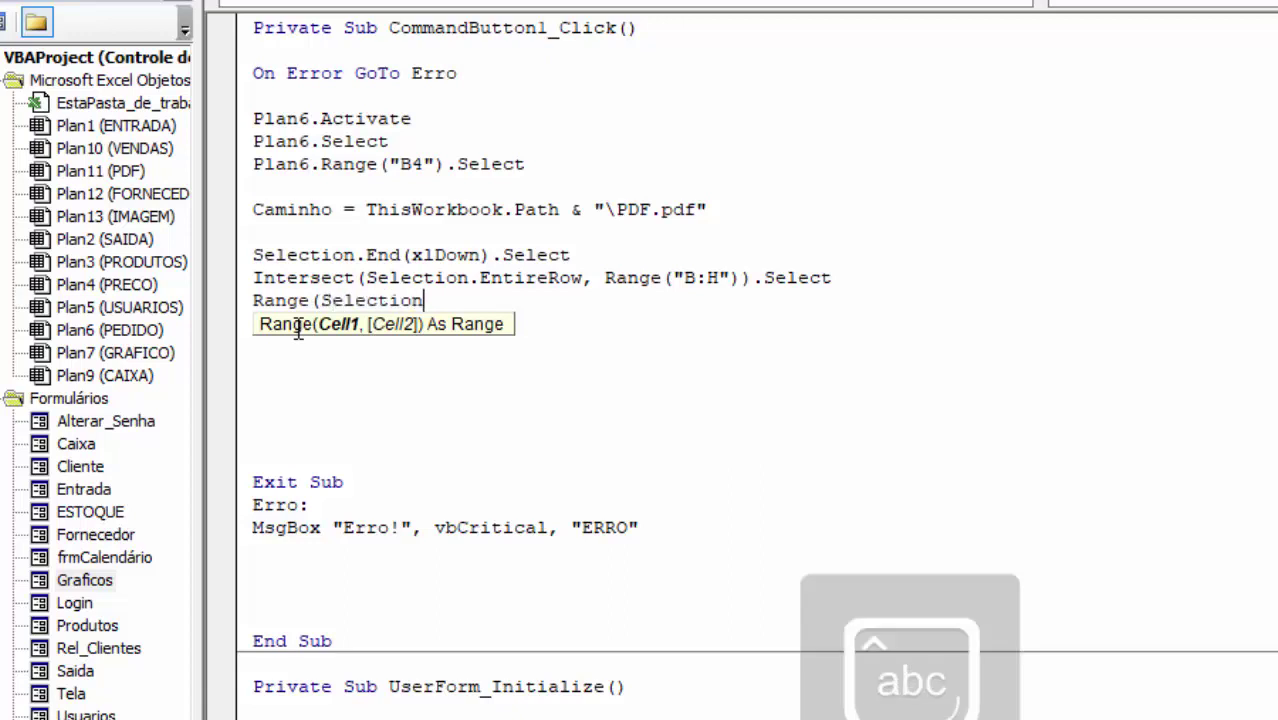
{"action": "type", "text": ", "}
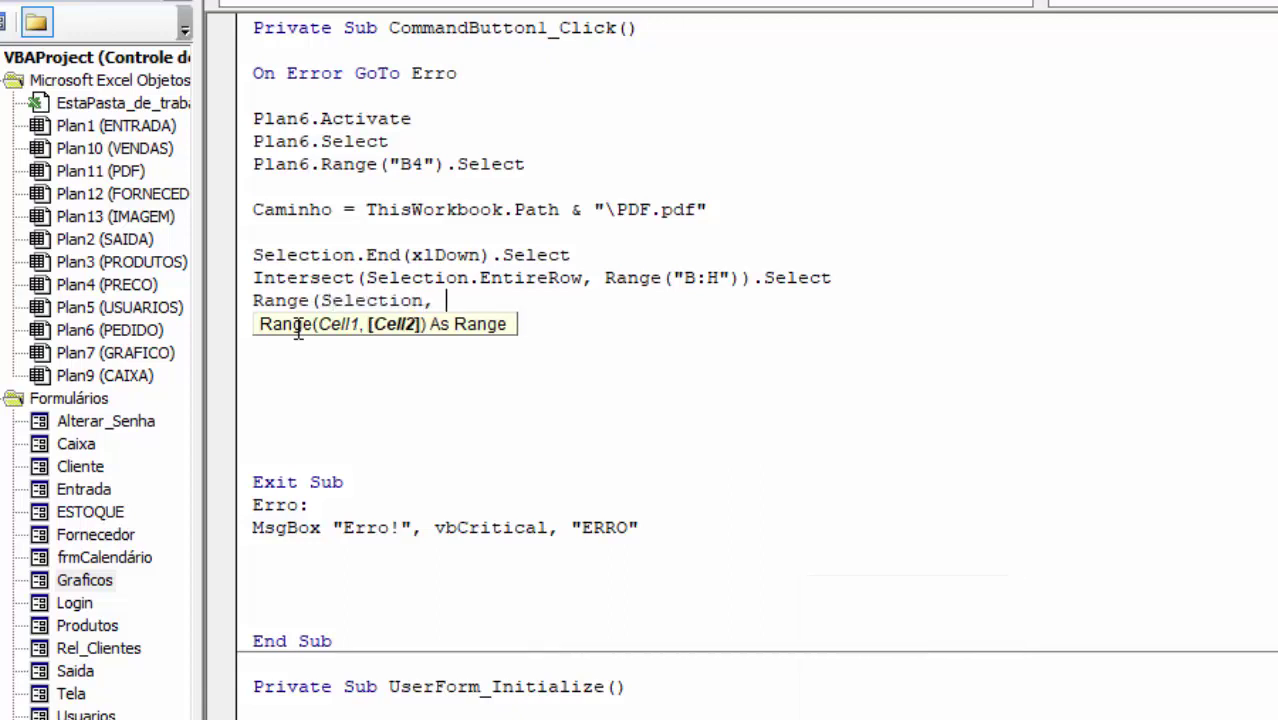
{"action": "type", "text": "Selecti"}
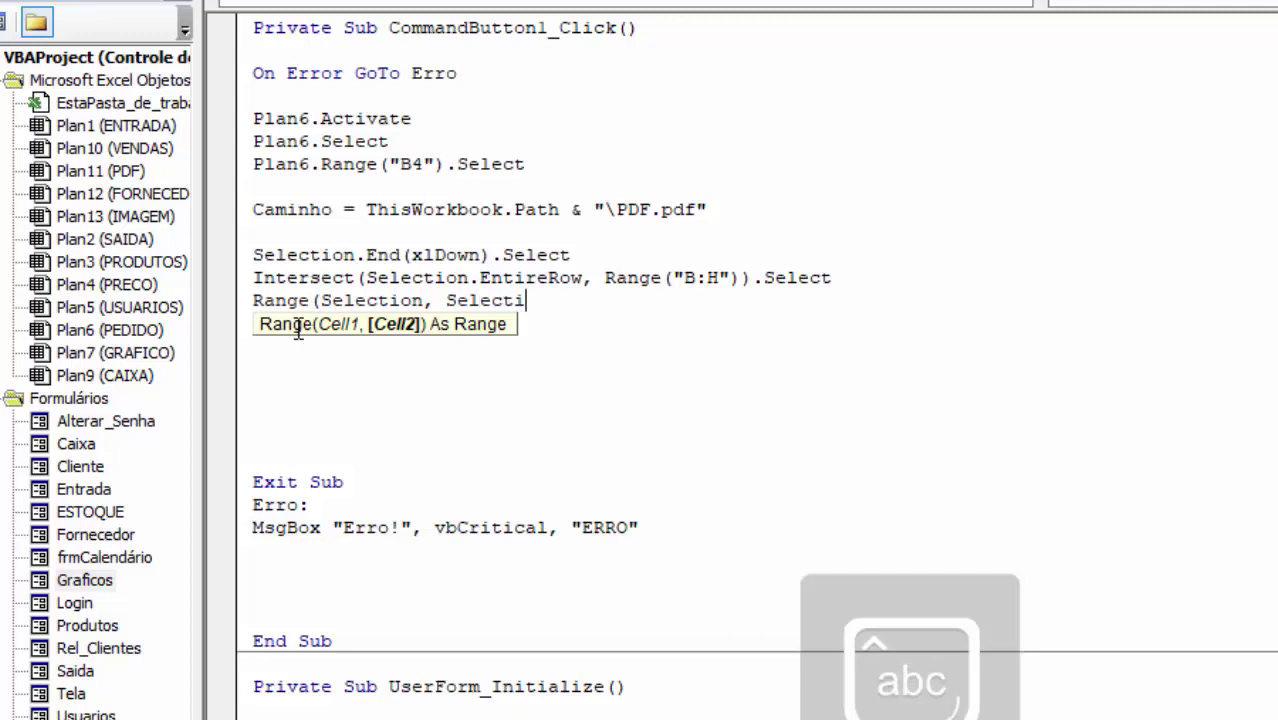
{"action": "type", "text": "on"}
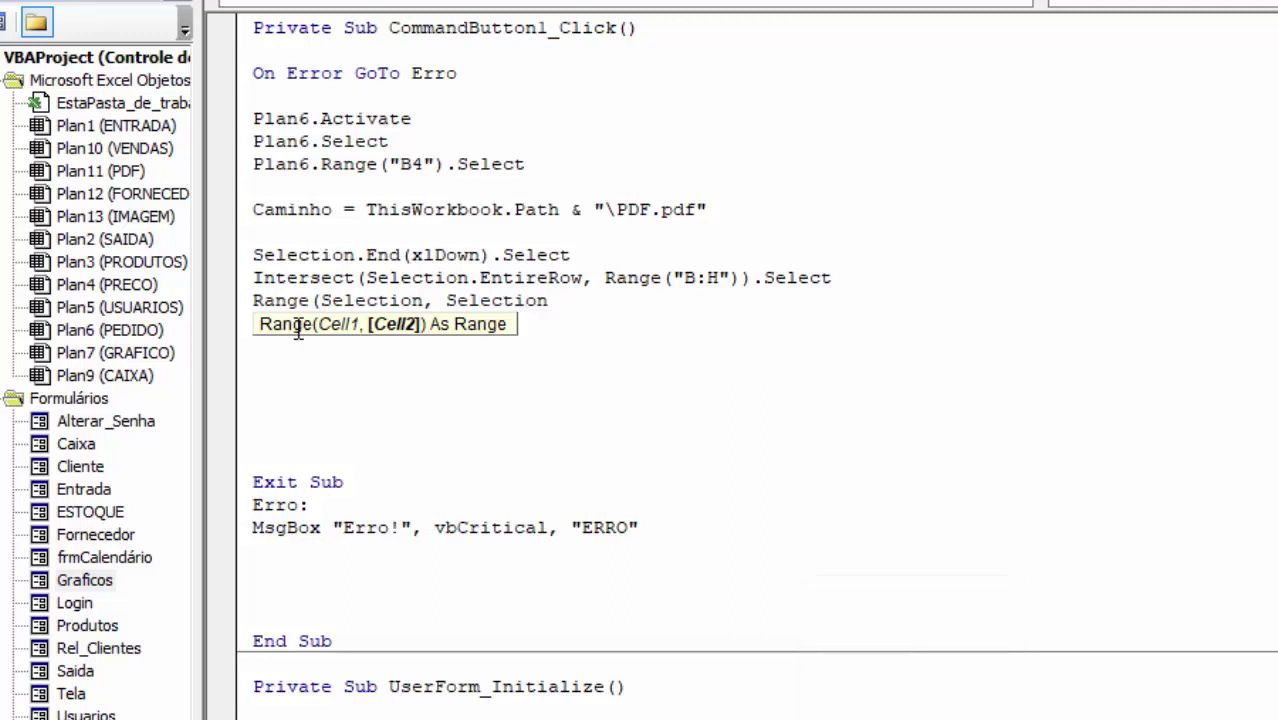
{"action": "type", "text": "."}
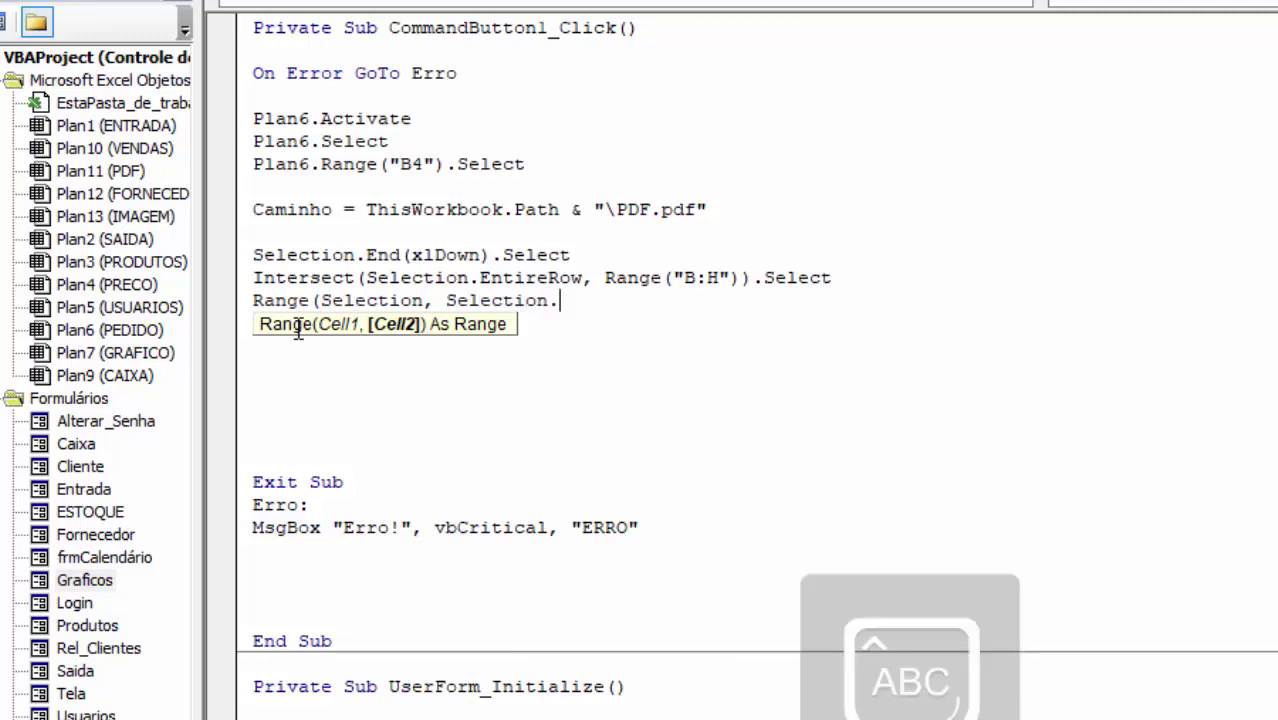
{"action": "type", "text": "End"}
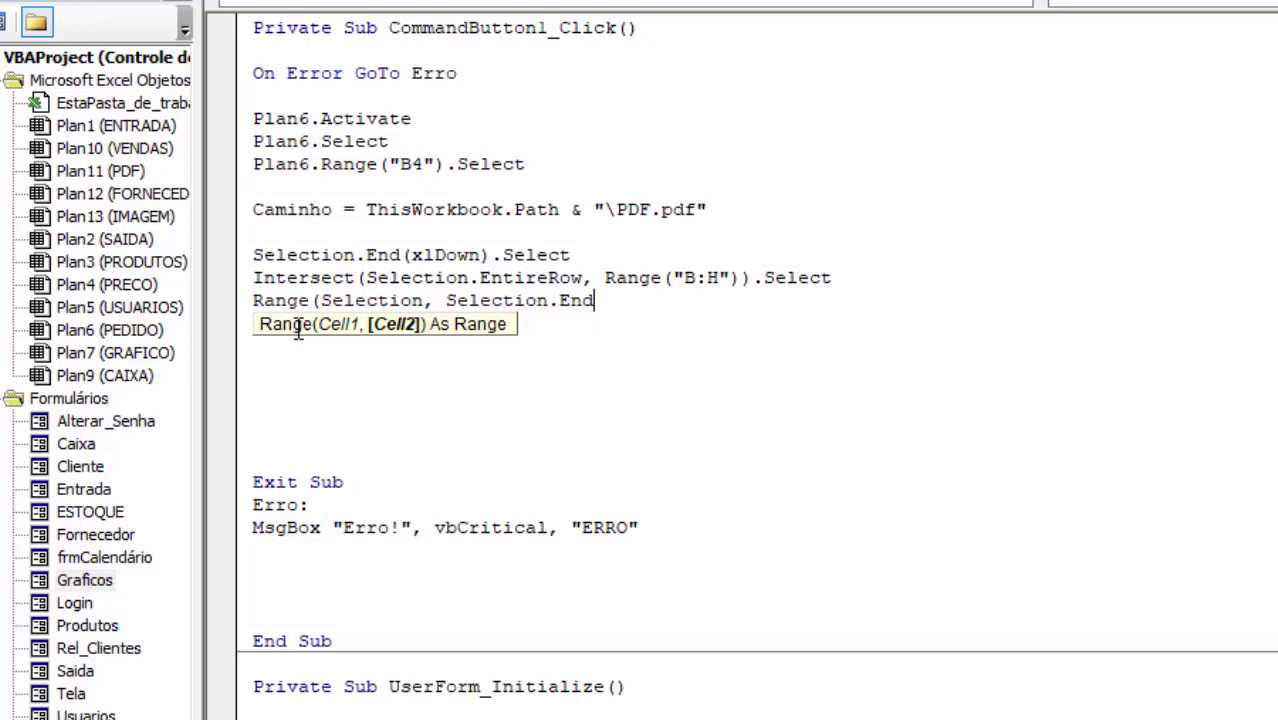
{"action": "type", "text": "("}
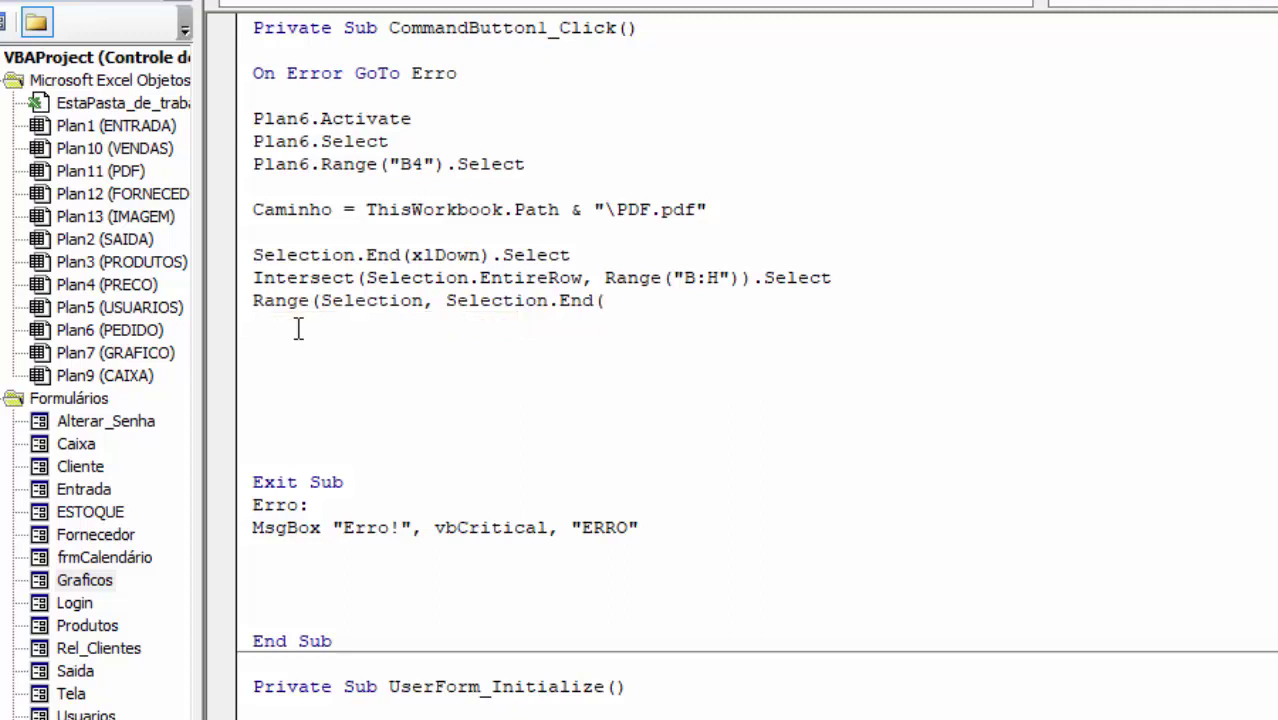
{"action": "type", "text": "xlup"}
{"action": "type", "text": ")"}
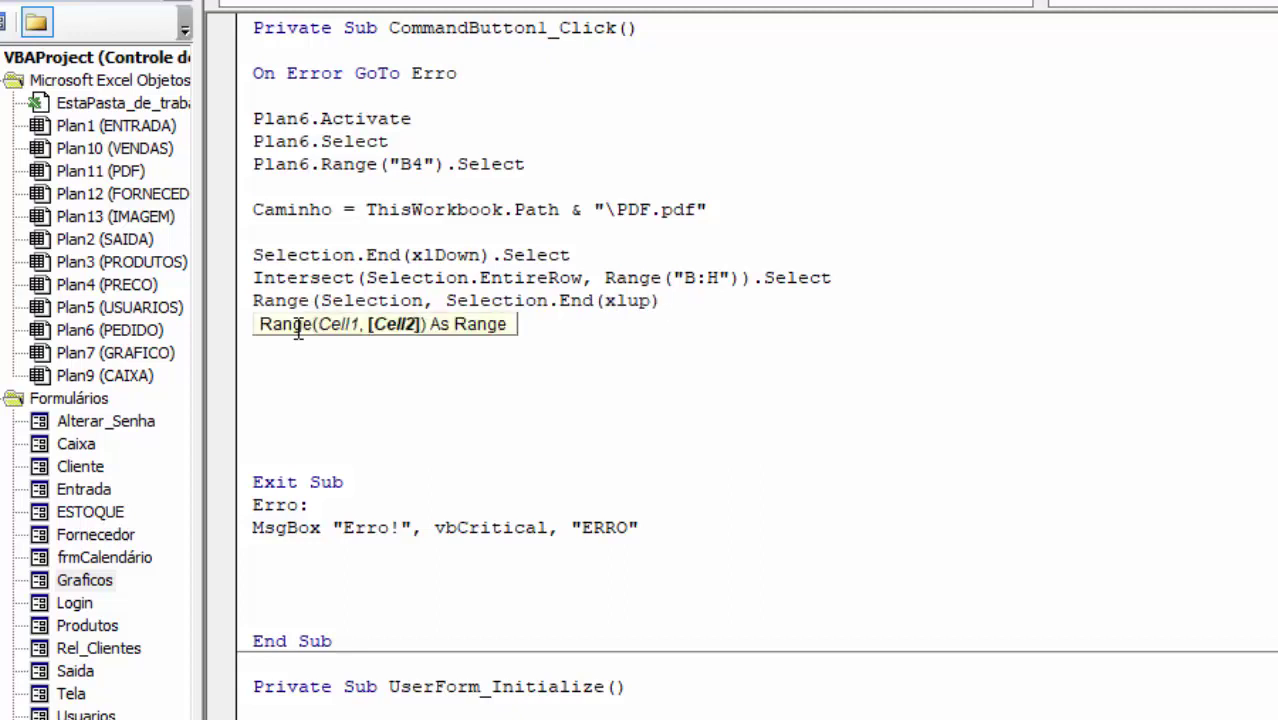
{"action": "type", "text": ")"}
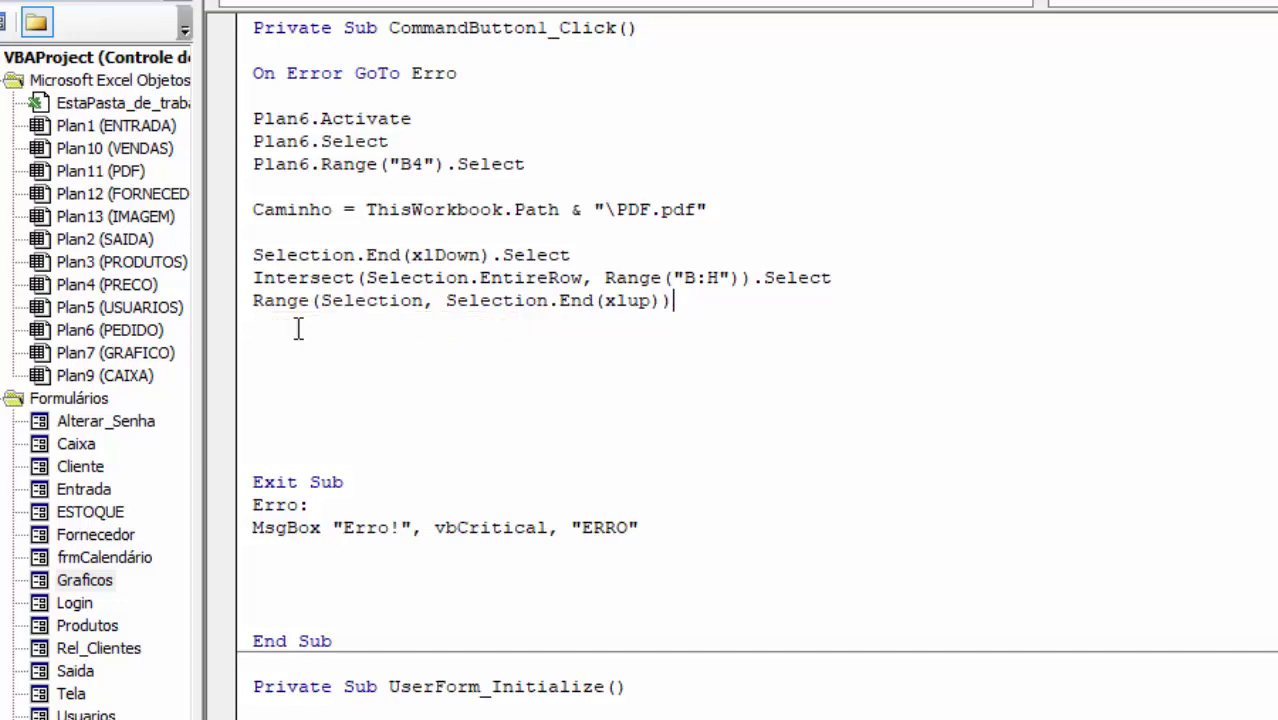
{"action": "type", "text": ".select"}
{"action": "key", "text": "Return"}
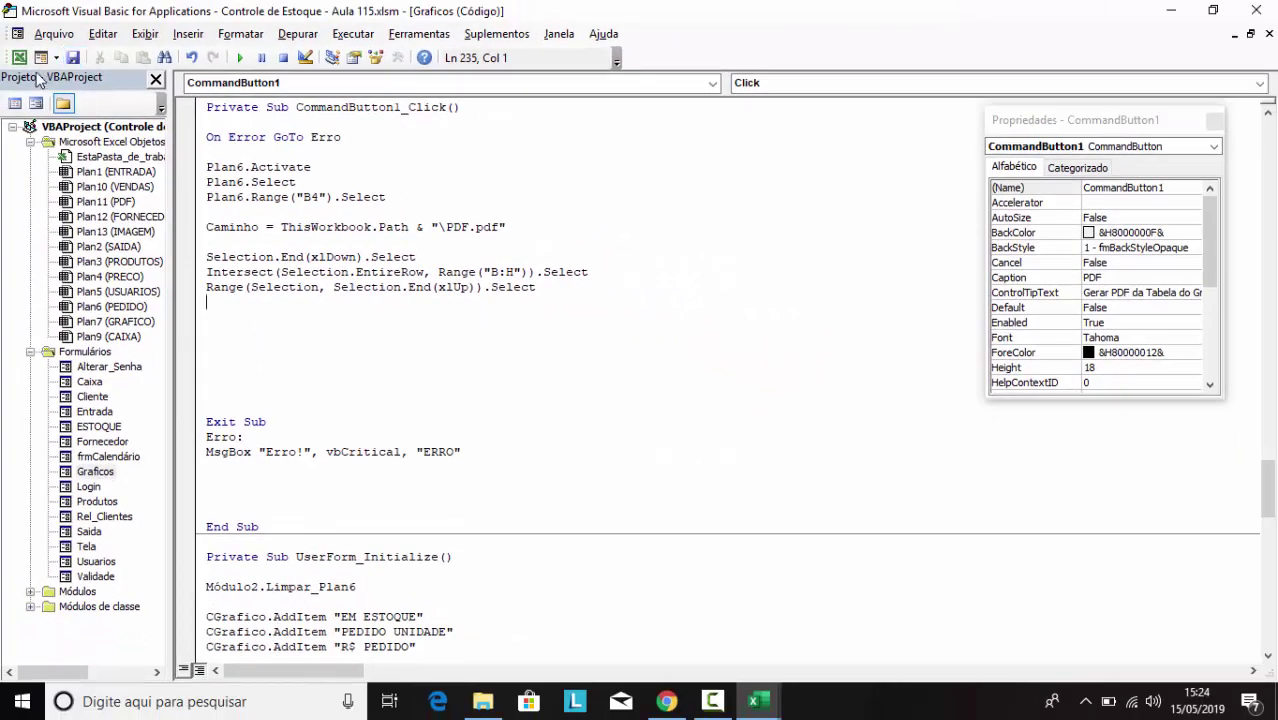
{"action": "left_click", "coordinate": [19, 57]}
{"action": "left_click", "coordinate": [203, 275]}
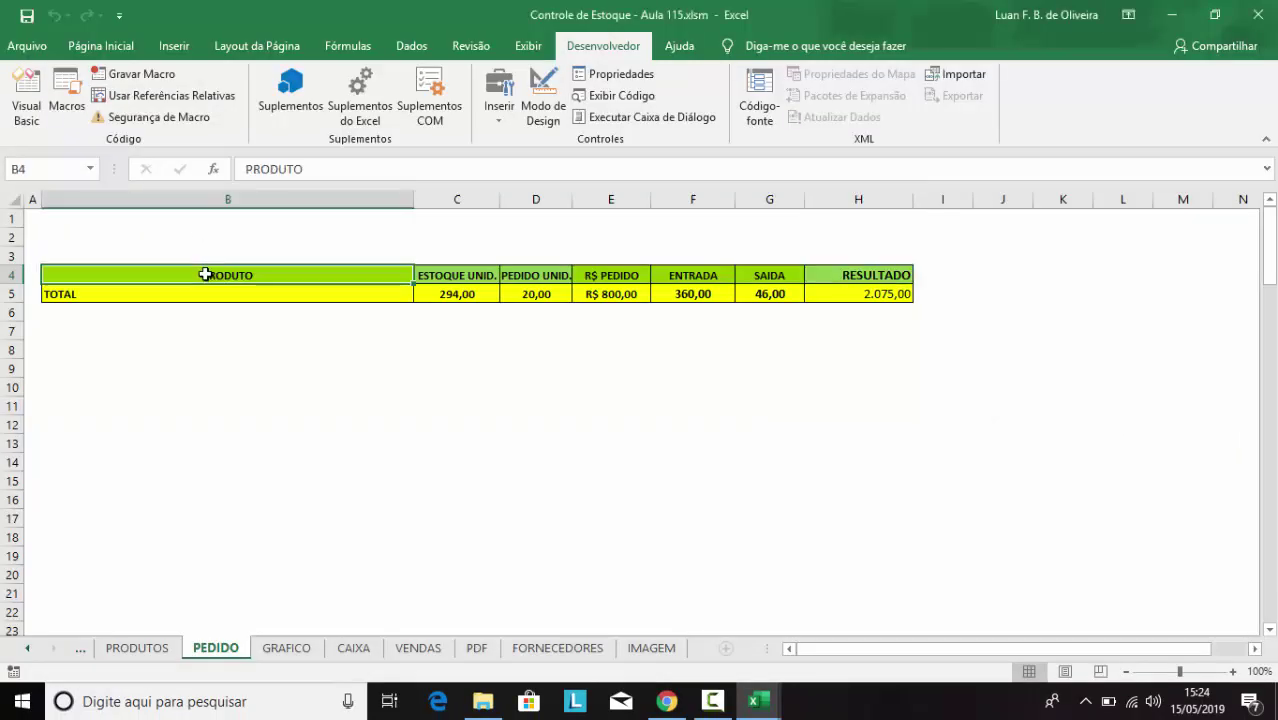
{"action": "key", "text": "Down"}
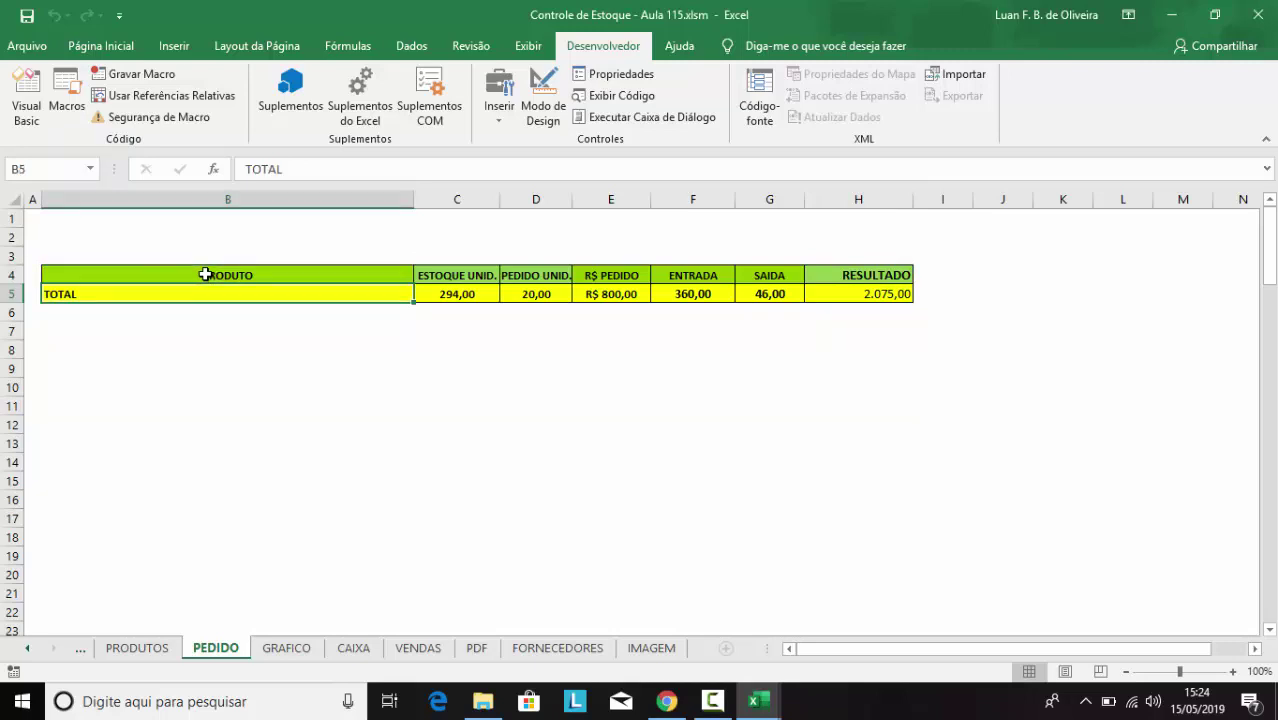
{"action": "key", "text": "ctrl+Right"}
{"action": "key", "text": "Left"}
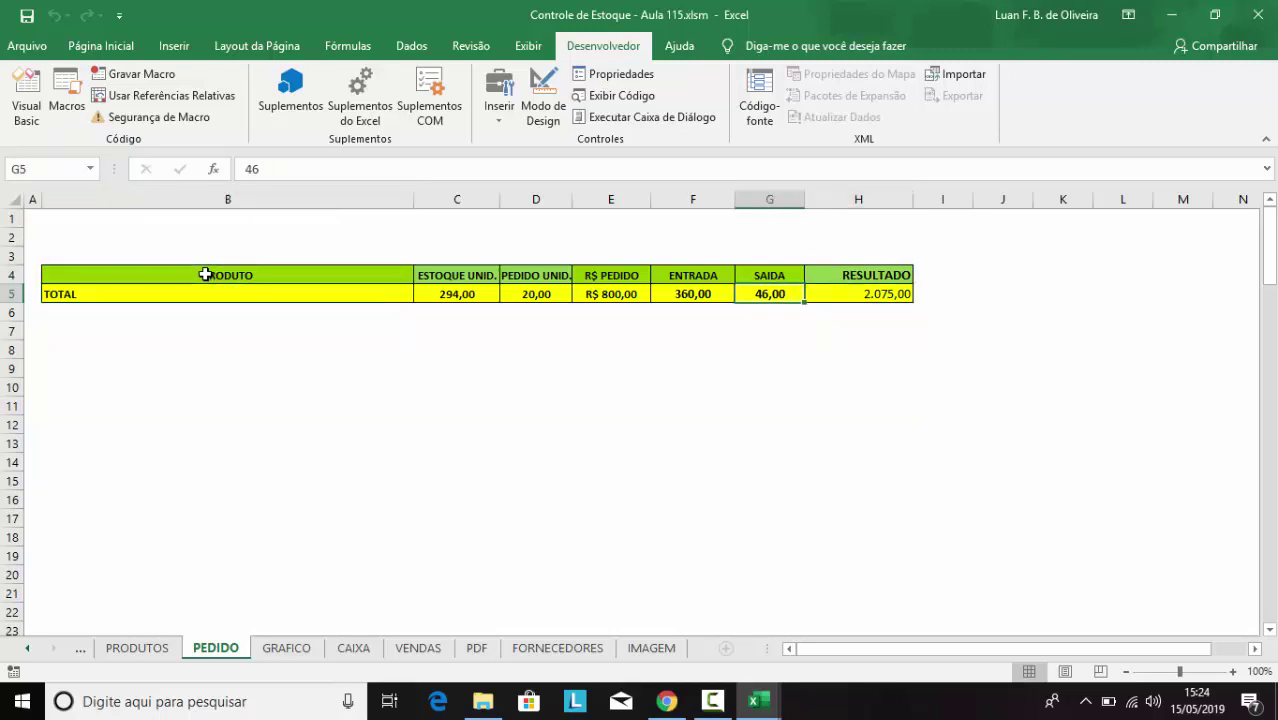
{"action": "key", "text": "Left"}
{"action": "key", "text": "Left"}
{"action": "key", "text": "Left"}
{"action": "key", "text": "Left"}
{"action": "key", "text": "Left"}
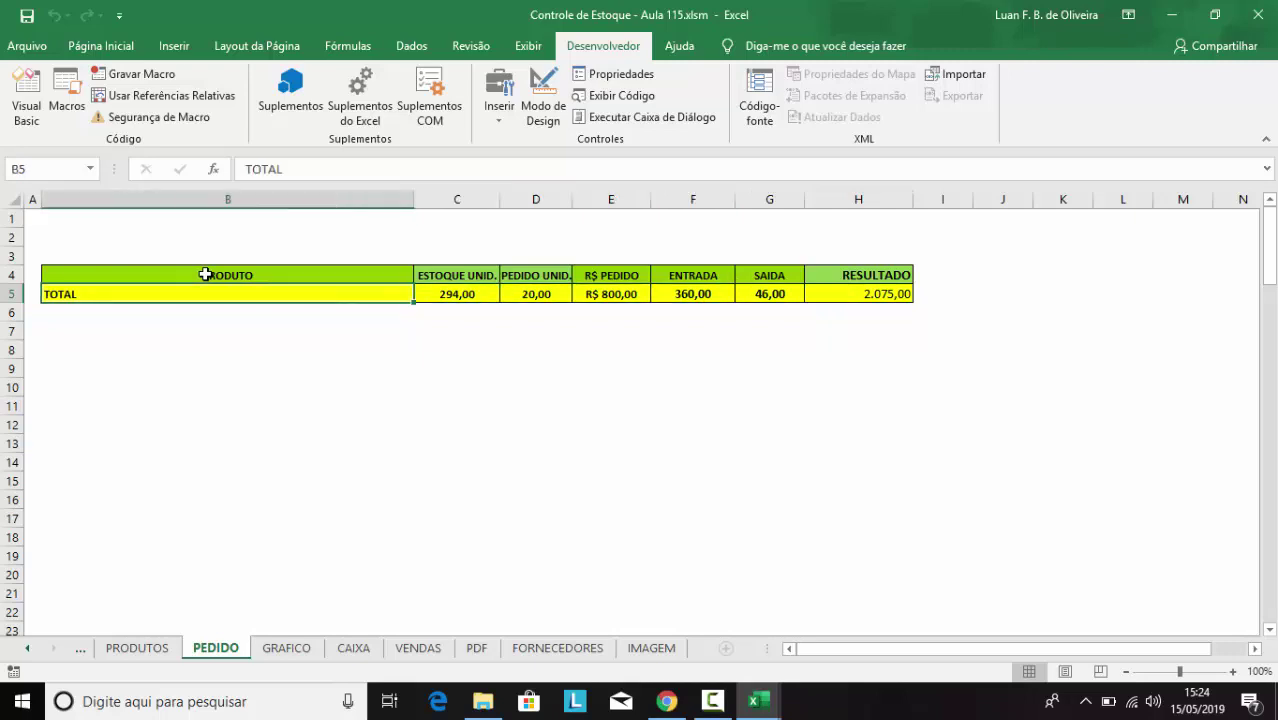
{"action": "key", "text": "shift+Right"}
{"action": "key", "text": "shift+Right"}
{"action": "key", "text": "shift+Right"}
{"action": "key", "text": "shift+Right"}
{"action": "key", "text": "shift+Right"}
{"action": "key", "text": "shift+Right"}
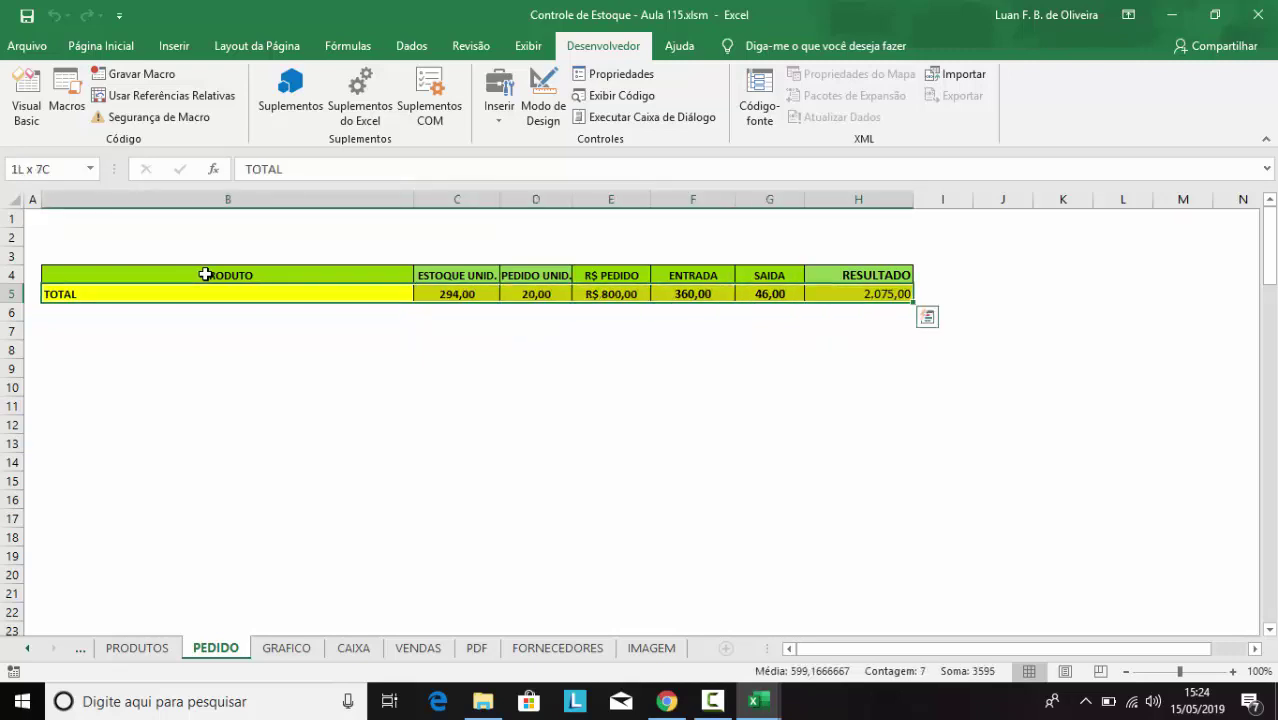
{"action": "key", "text": "shift+Up"}
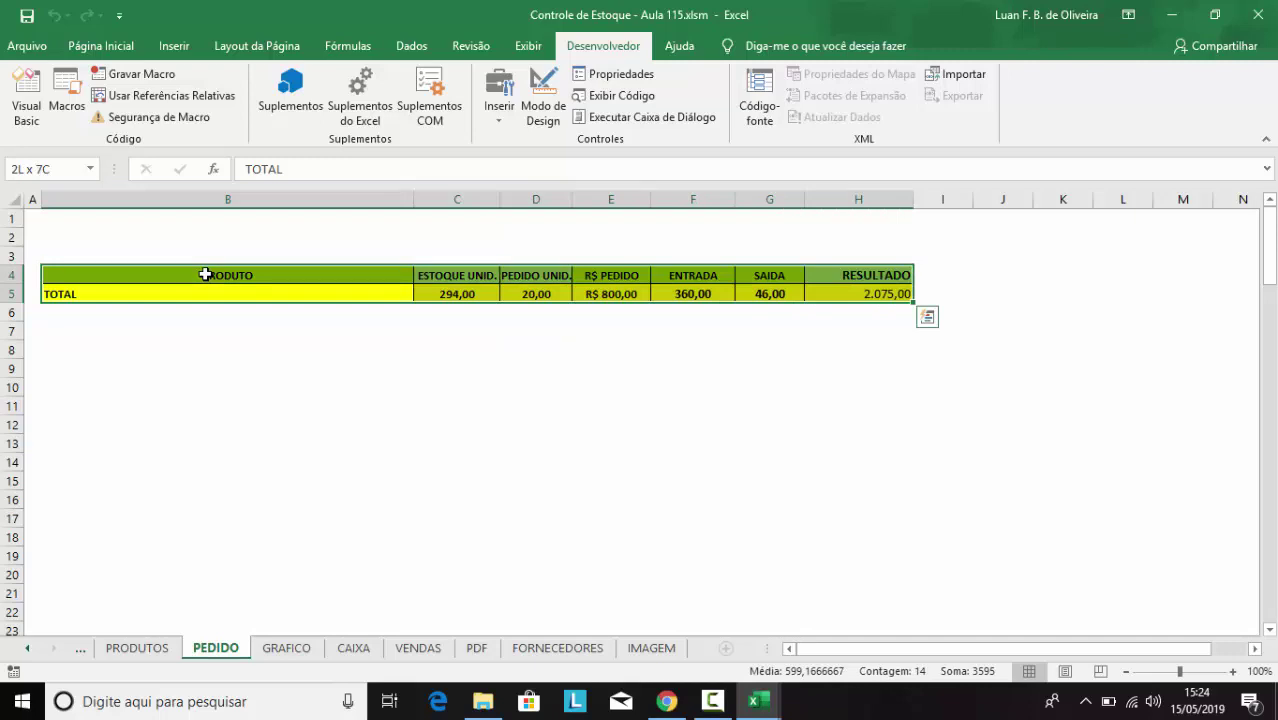
{"action": "key", "text": "Down"}
{"action": "key", "text": "Down"}
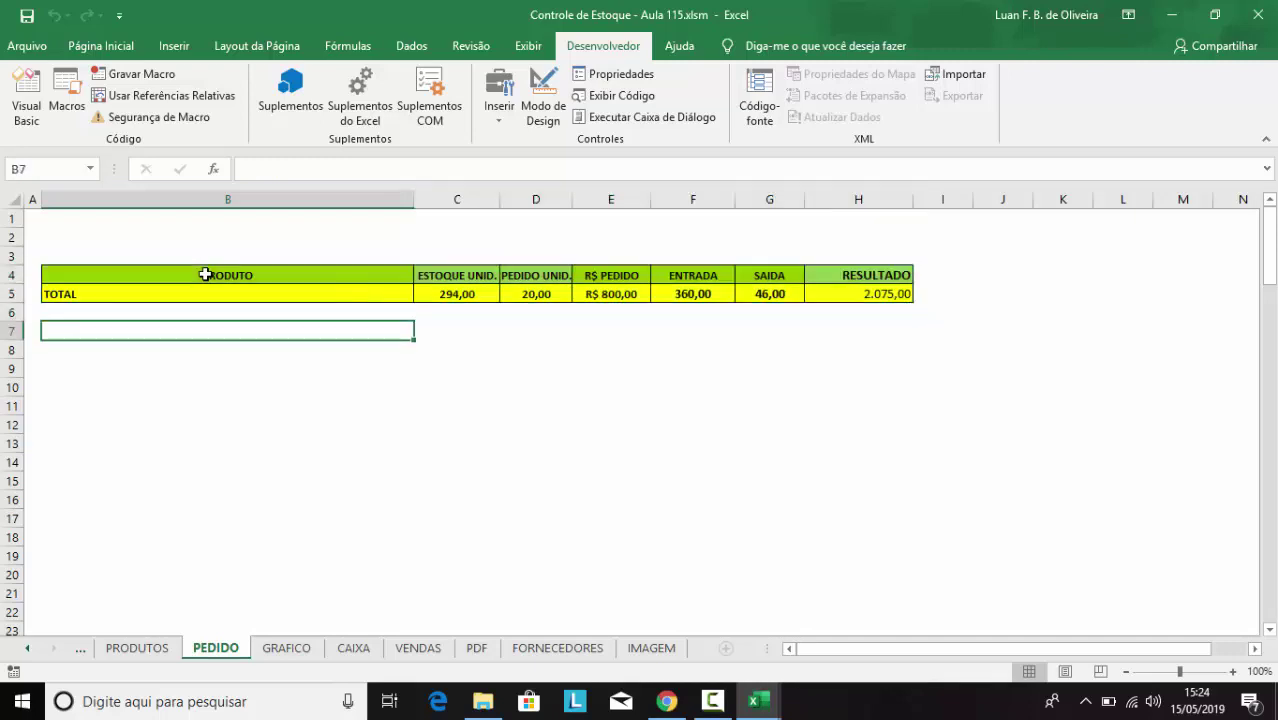
{"action": "left_click", "coordinate": [773, 707]}
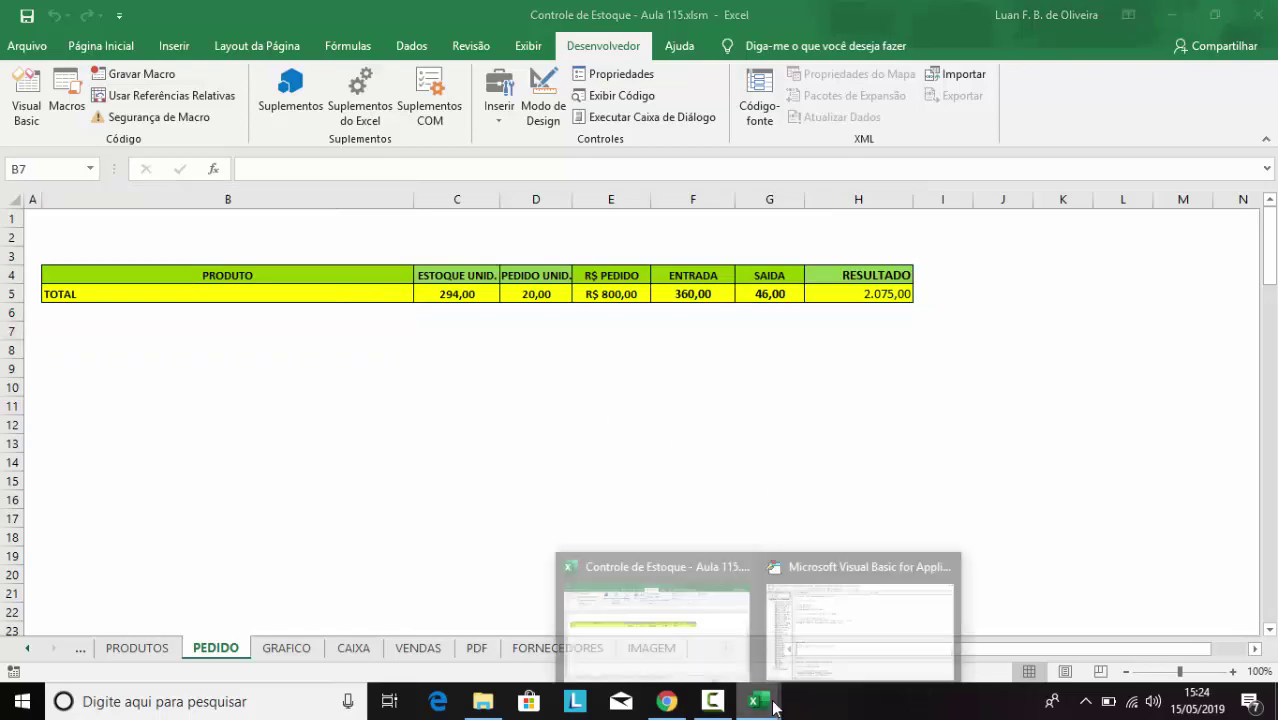
{"action": "left_click", "coordinate": [845, 640]}
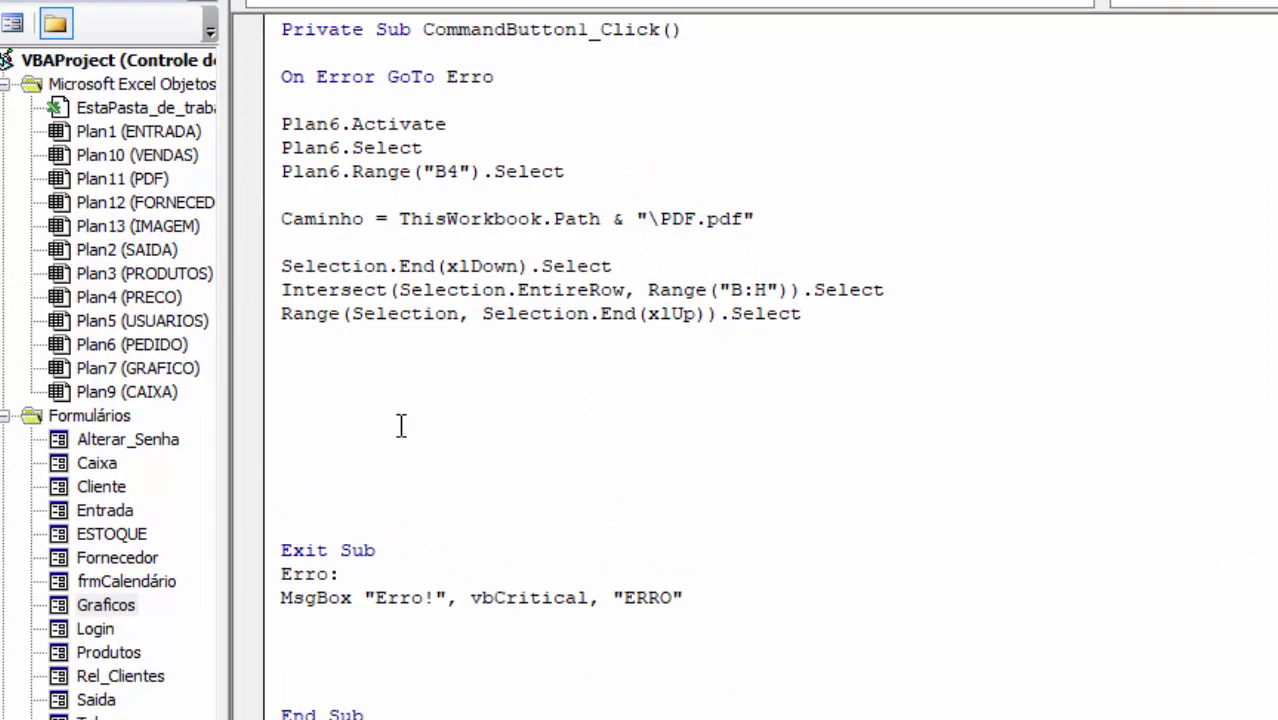
Write Selection.ExportAsFixedFormat Type:=xlTypePDF, Filename:= _ and continue onto a new line
{"action": "key", "text": "Caps_Lock"}
{"action": "key", "text": "Caps_Lock"}
{"action": "type", "text": "S"}
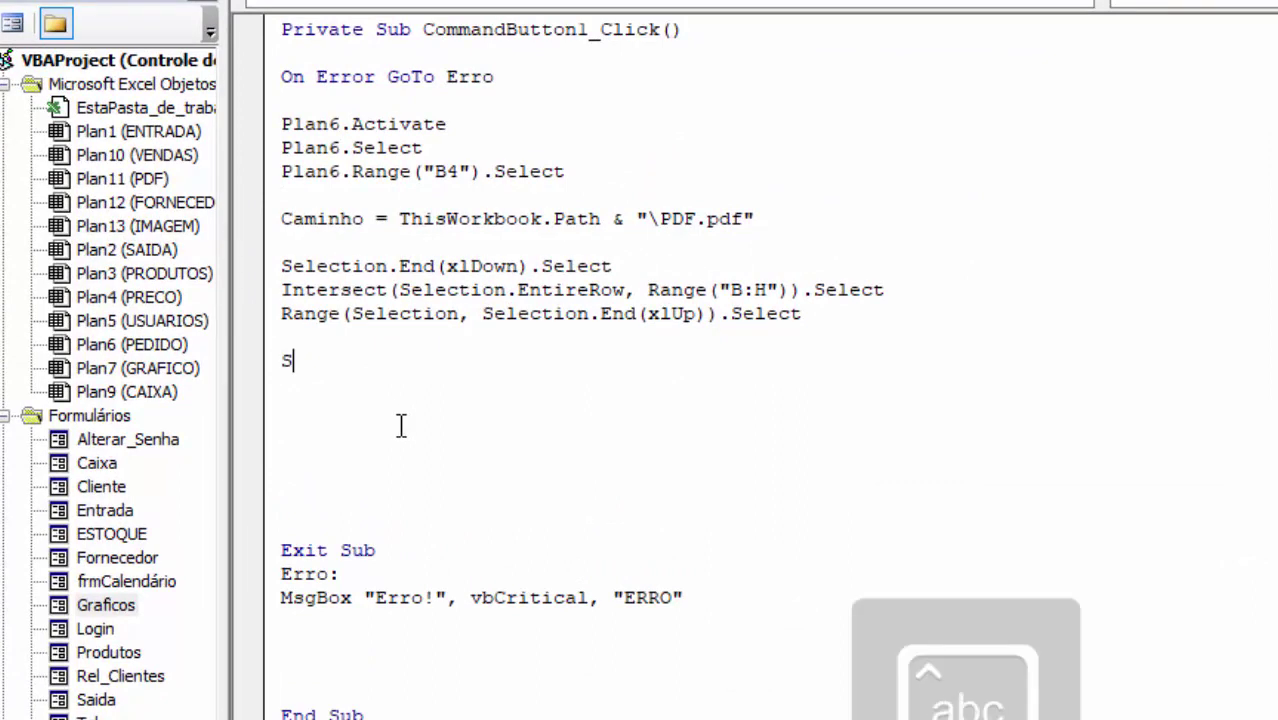
{"action": "type", "text": "election"}
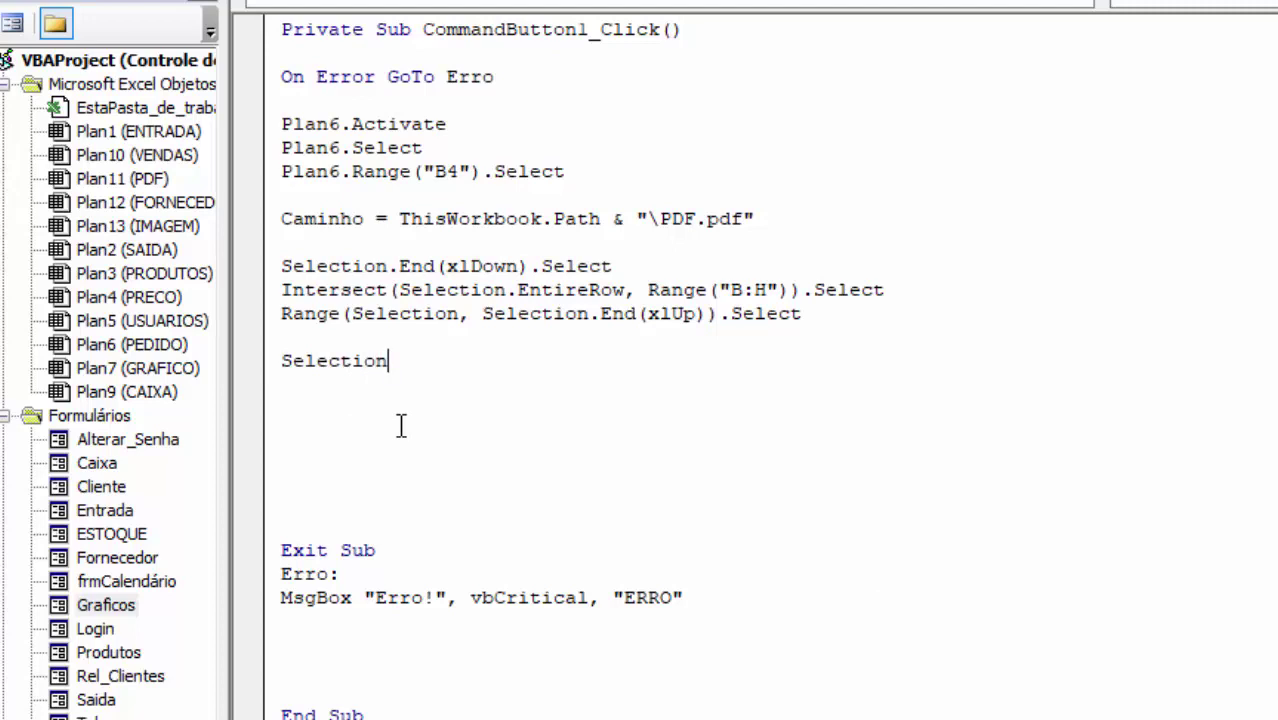
{"action": "type", "text": "."}
{"action": "key", "text": "Caps_Lock"}
{"action": "type", "text": "E"}
{"action": "key", "text": "Caps_Lock"}
{"action": "type", "text": "xport"}
{"action": "key", "text": "Caps_Lock"}
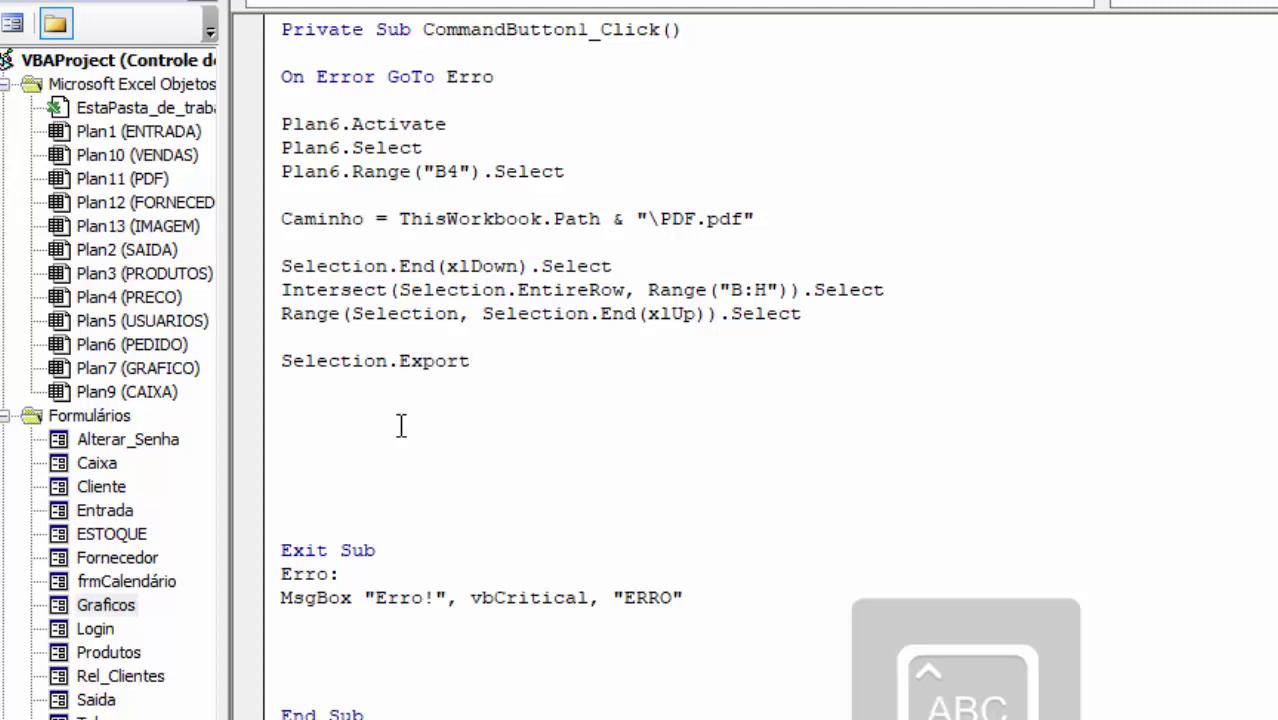
{"action": "type", "text": "A"}
{"action": "key", "text": "Caps_Lock"}
{"action": "type", "text": "s"}
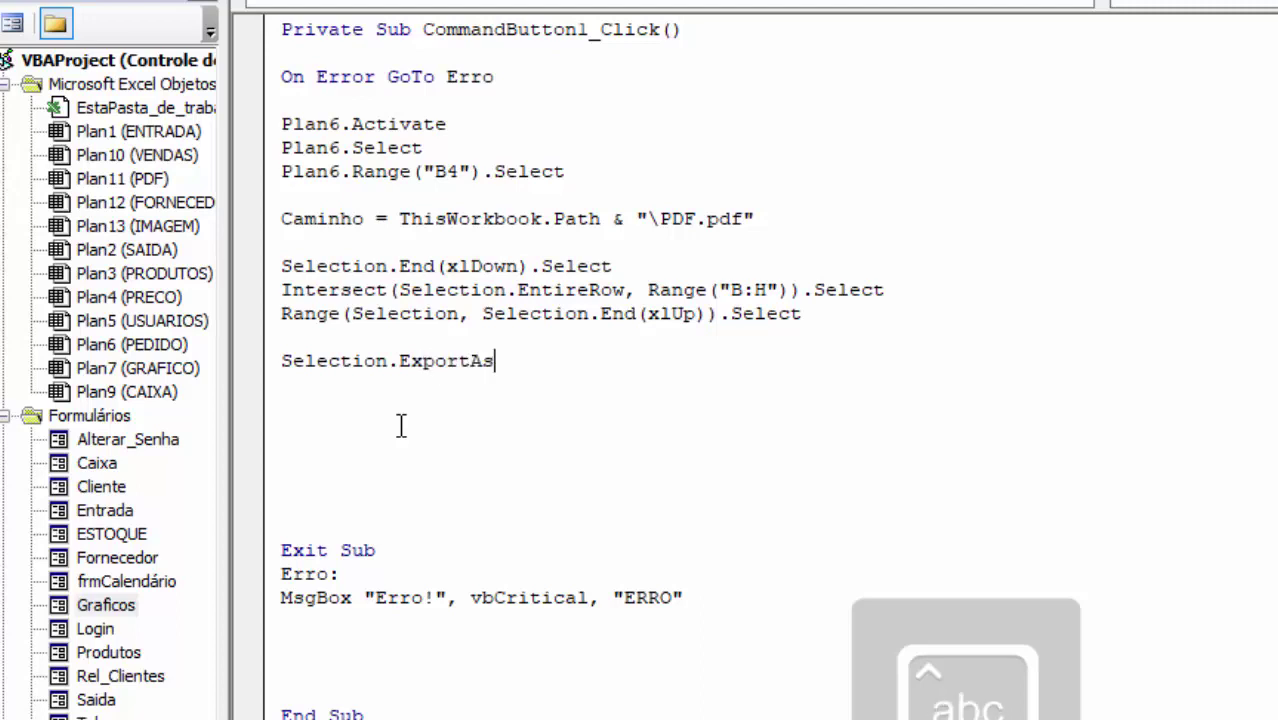
{"action": "key", "text": "Caps_Lock"}
{"action": "type", "text": "F"}
{"action": "key", "text": "Caps_Lock"}
{"action": "type", "text": "ixed"}
{"action": "key", "text": "Caps_Lock"}
{"action": "type", "text": "F"}
{"action": "key", "text": "Caps_Lock"}
{"action": "type", "text": "or"}
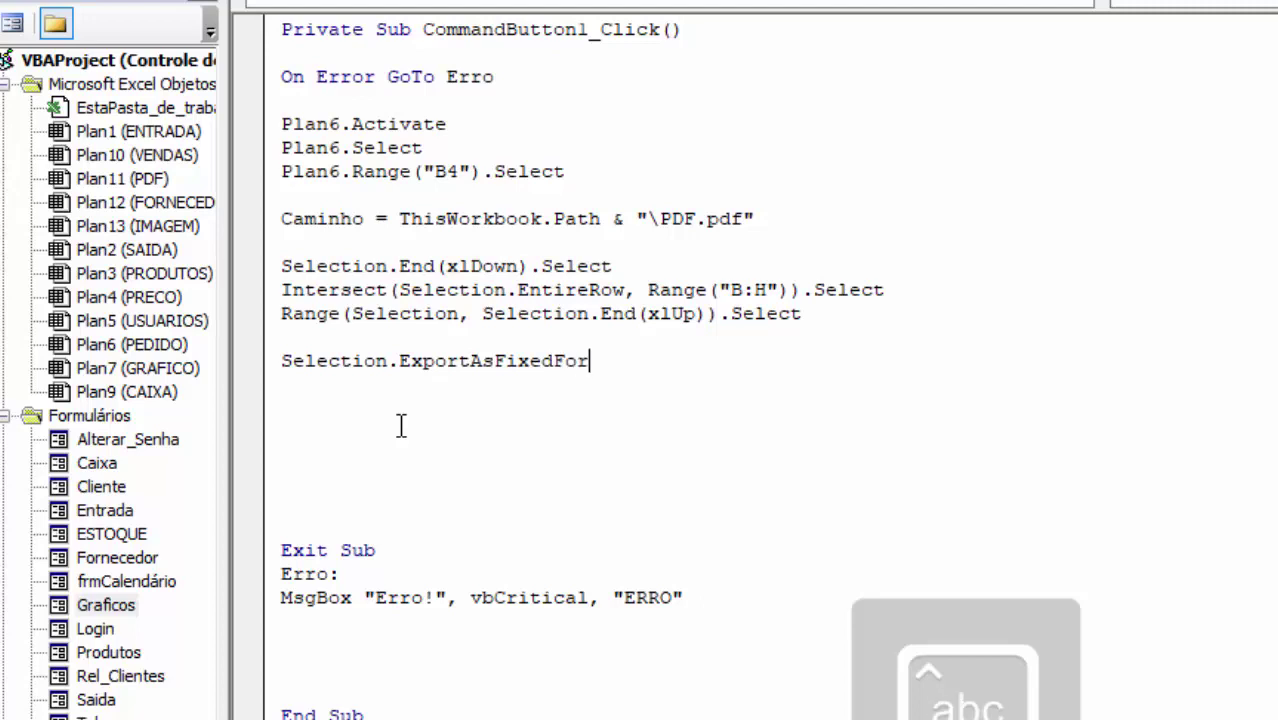
{"action": "type", "text": "mat"}
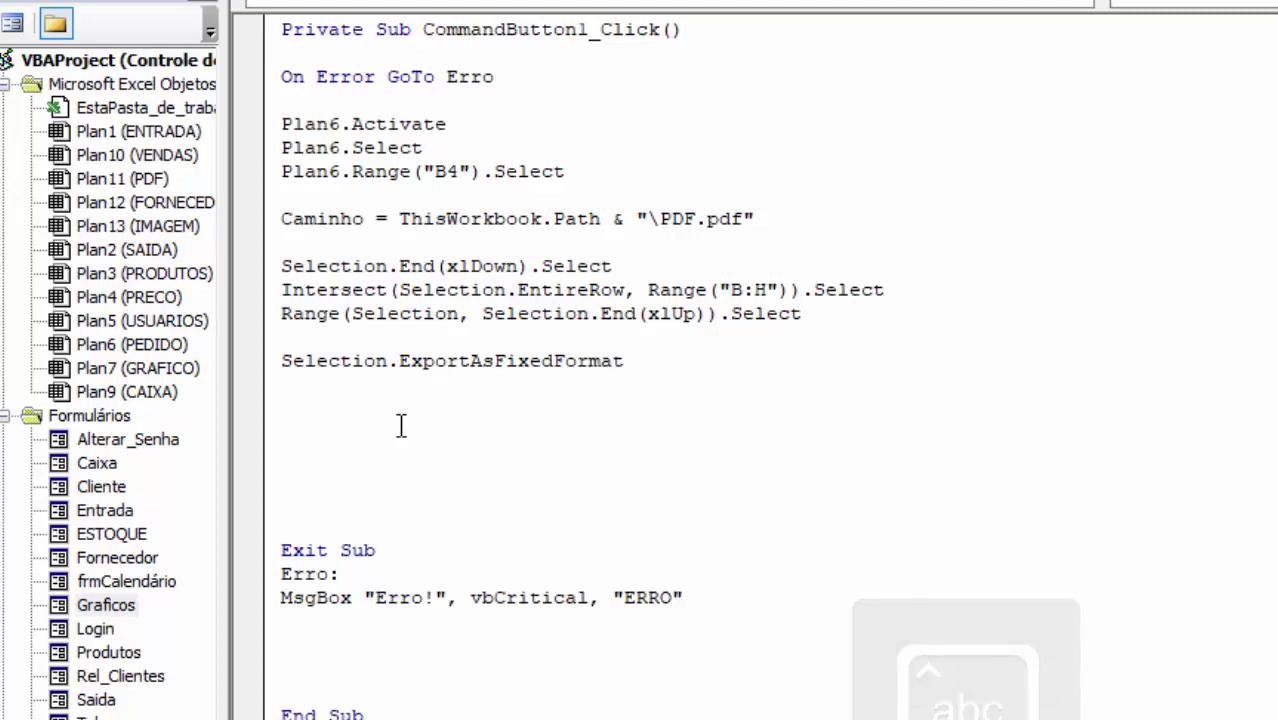
{"action": "key", "text": "Caps_Lock"}
{"action": "type", "text": " T"}
{"action": "key", "text": "Caps_Lock"}
{"action": "type", "text": "ype"}
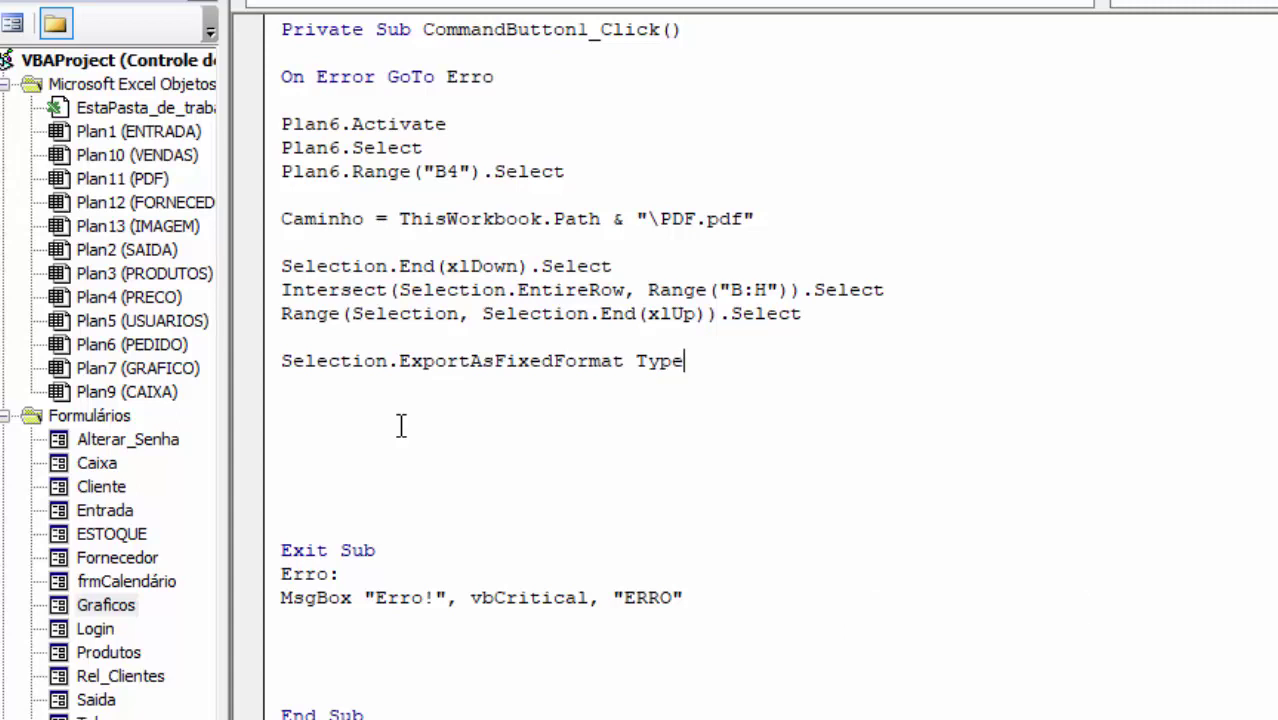
{"action": "type", "text": ":="}
{"action": "type", "text": "xl"}
{"action": "type", "text": "Type"}
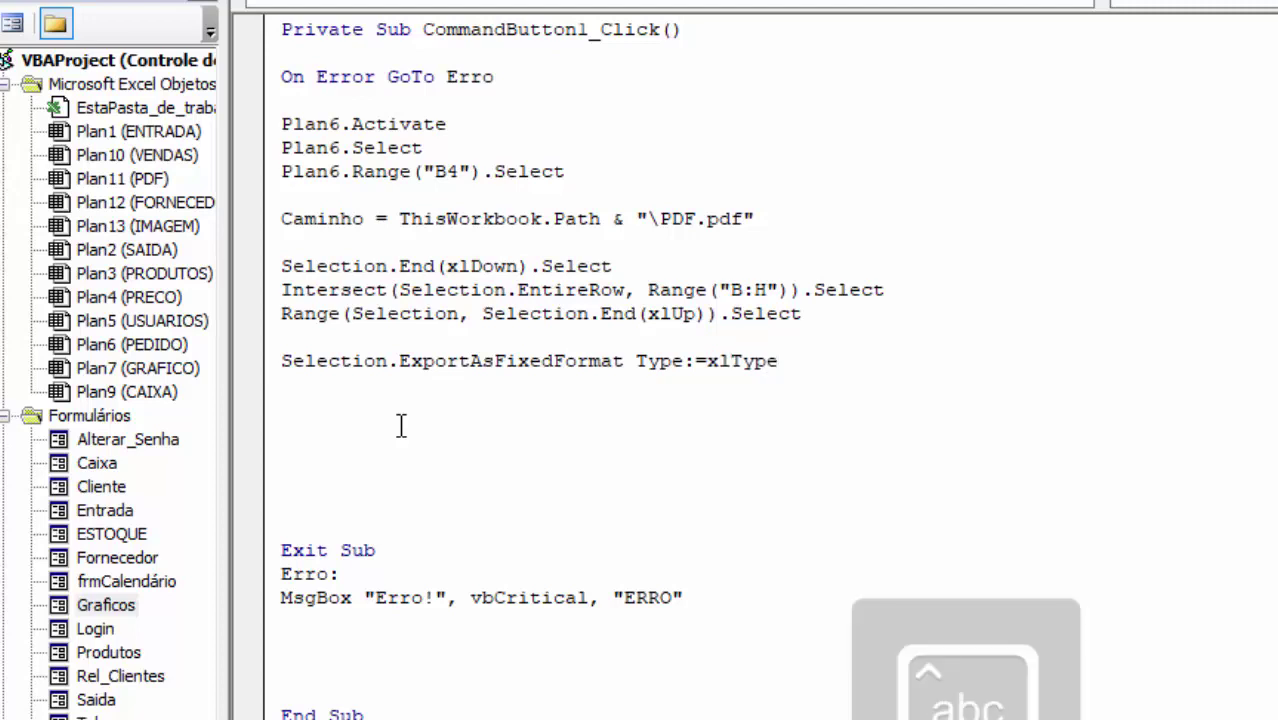
{"action": "key", "text": "Caps_Lock"}
{"action": "type", "text": "PDF"}
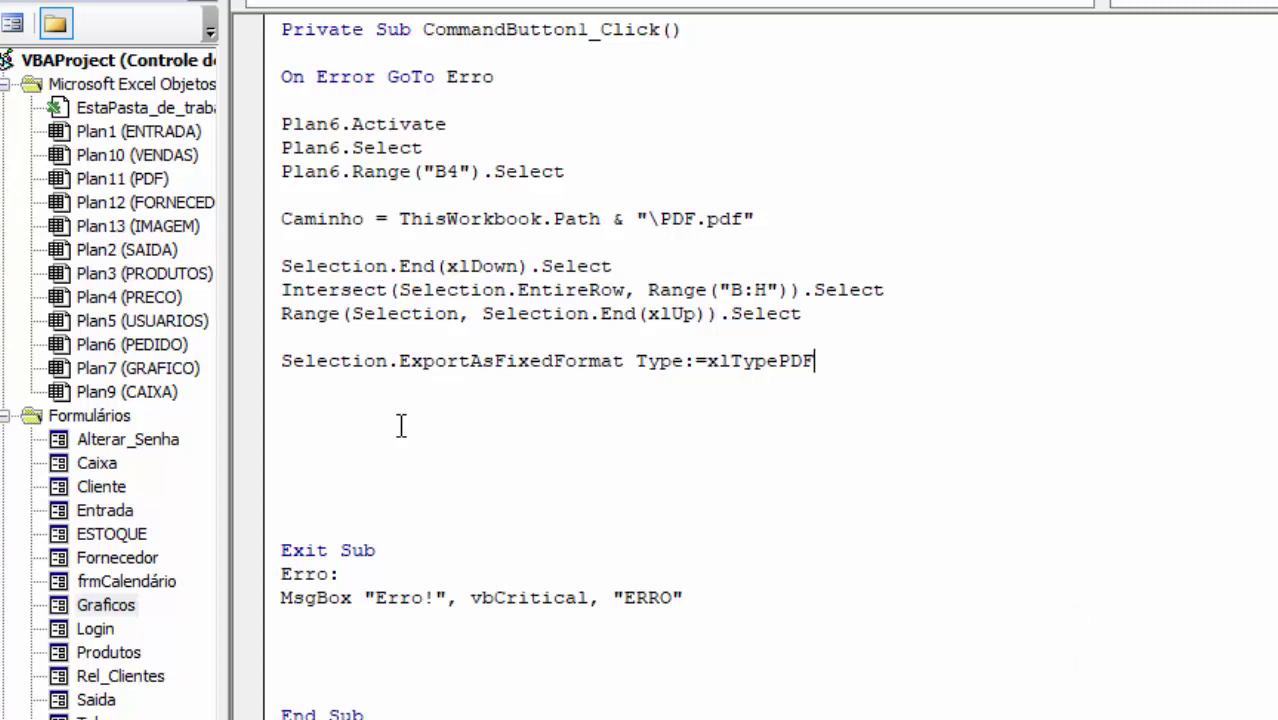
{"action": "type", "text": ", F"}
{"action": "key", "text": "Caps_Lock"}
{"action": "type", "text": "ilena"}
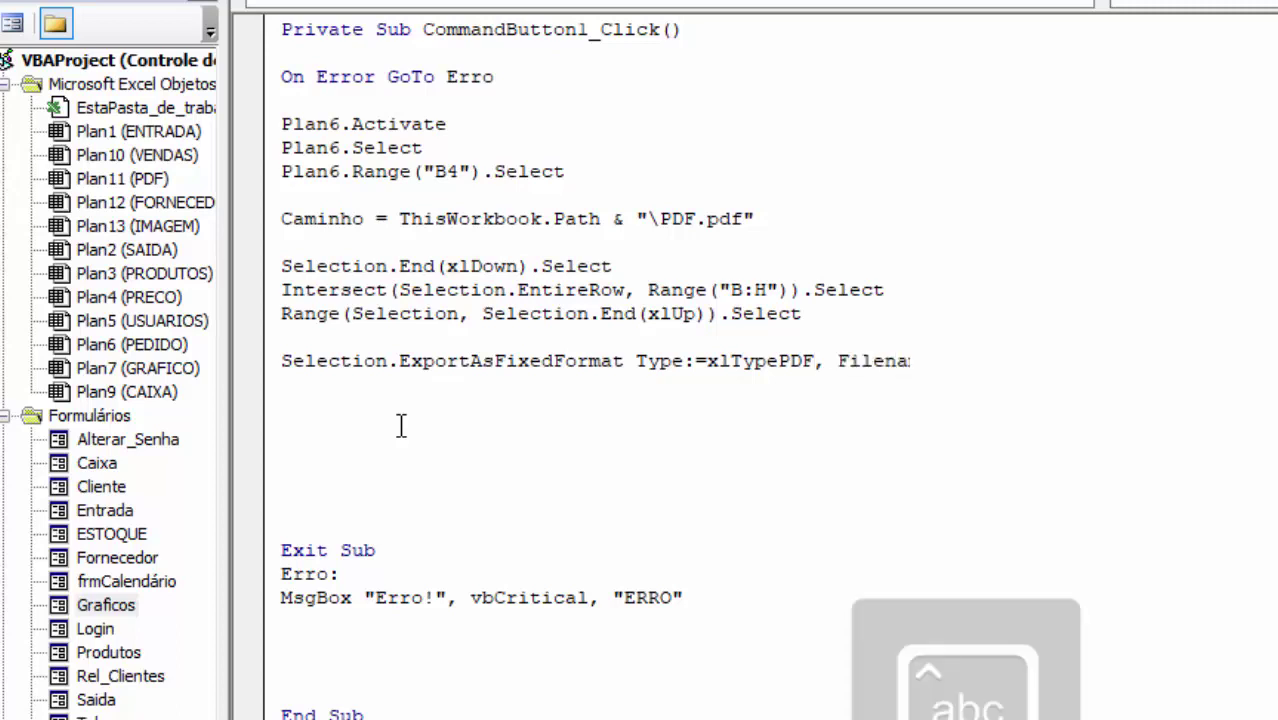
{"action": "type", "text": "me"}
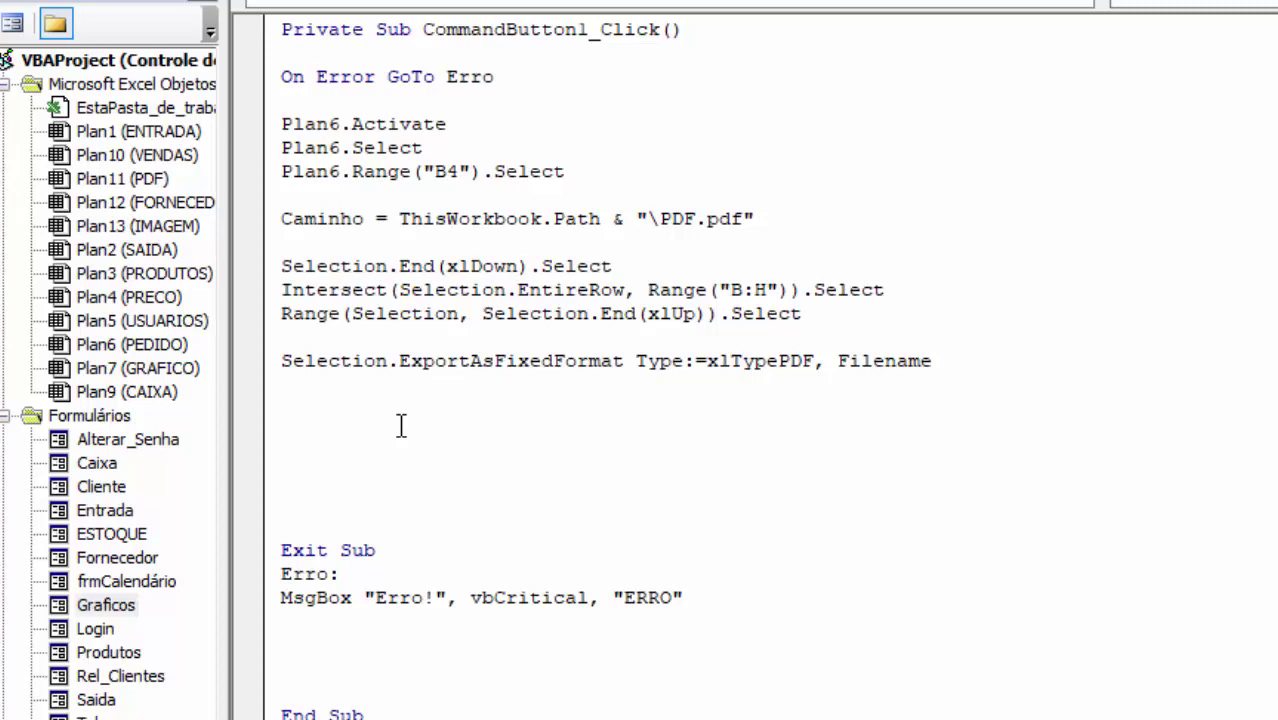
{"action": "type", "text": ":= _"}
{"action": "key", "text": "Return"}
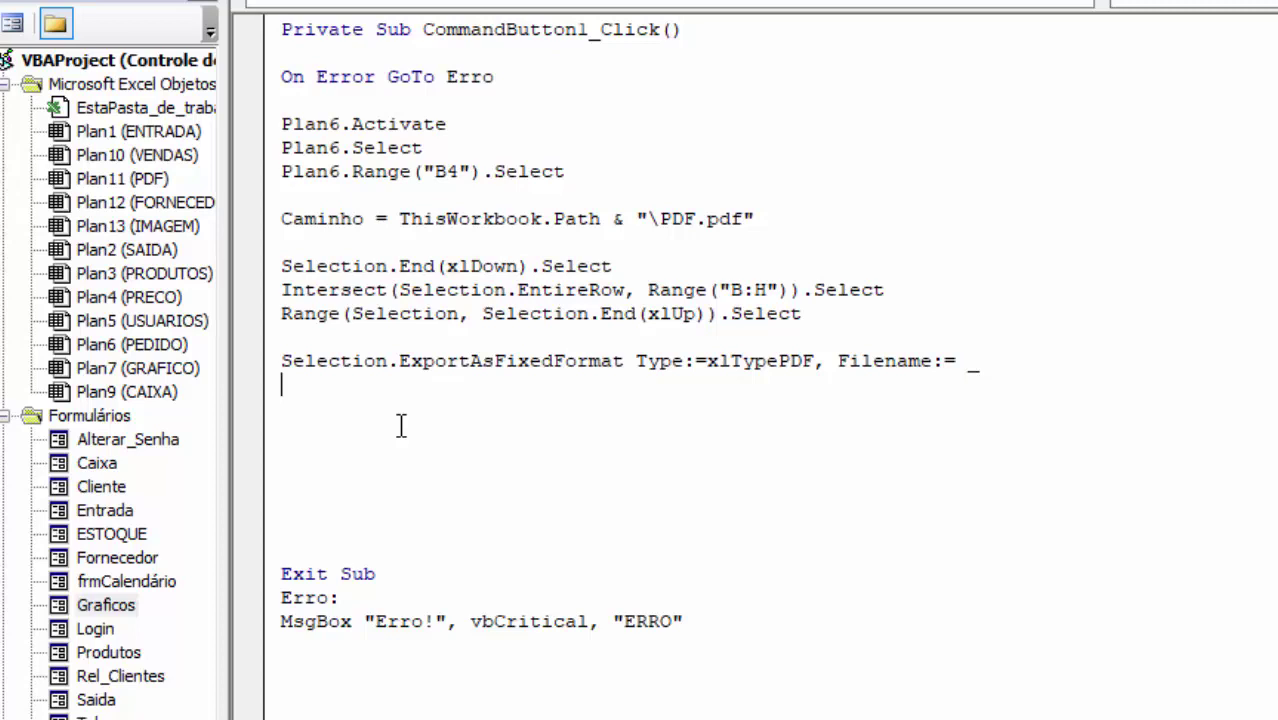
Pass the copied Caminho variable as the file name, followed by Quality:=xlQualityStandar, _
{"action": "type", "text": "Cam"}
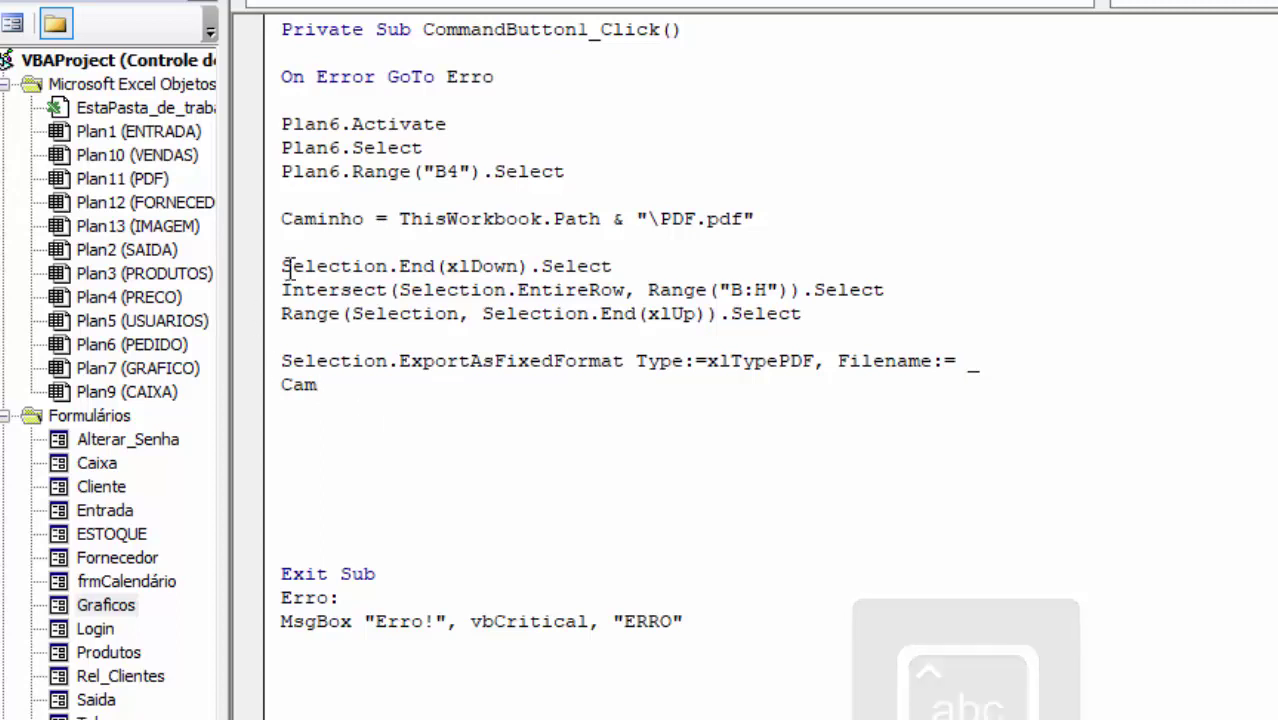
{"action": "left_click_drag", "start_coordinate": [363, 218], "coordinate": [281, 218]}
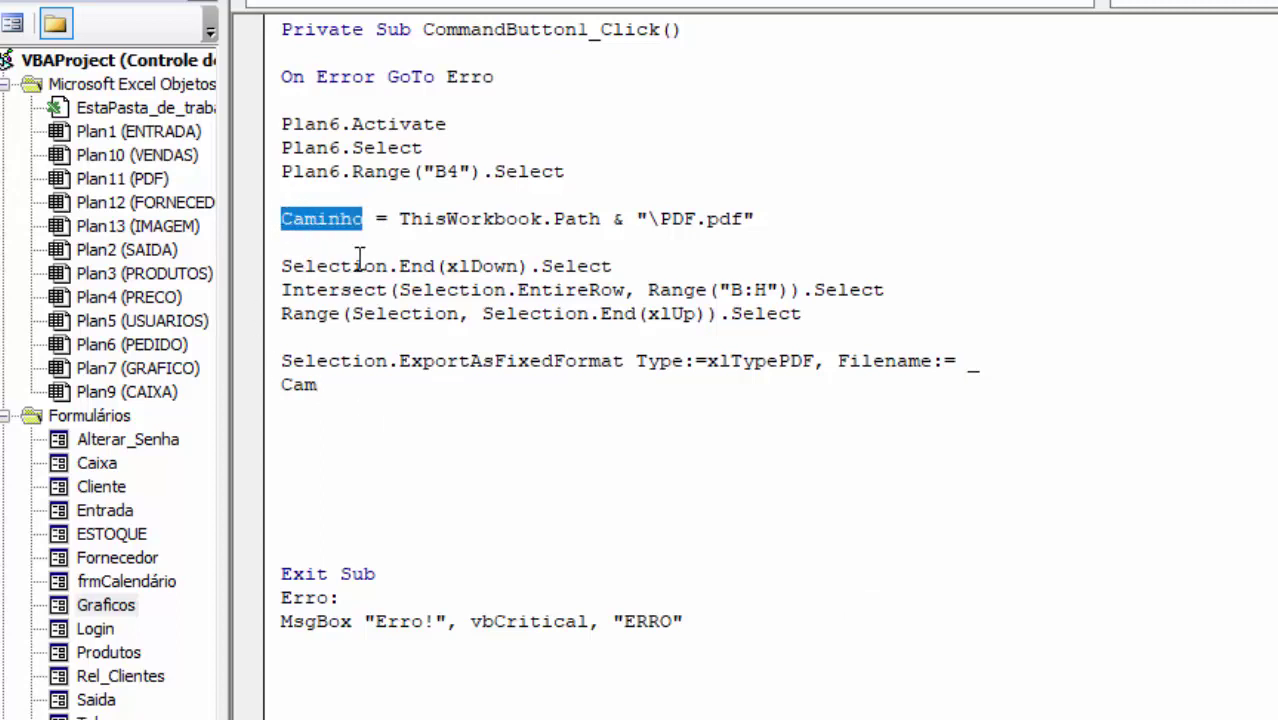
{"action": "key", "text": "ctrl+c"}
{"action": "left_click", "coordinate": [316, 385]}
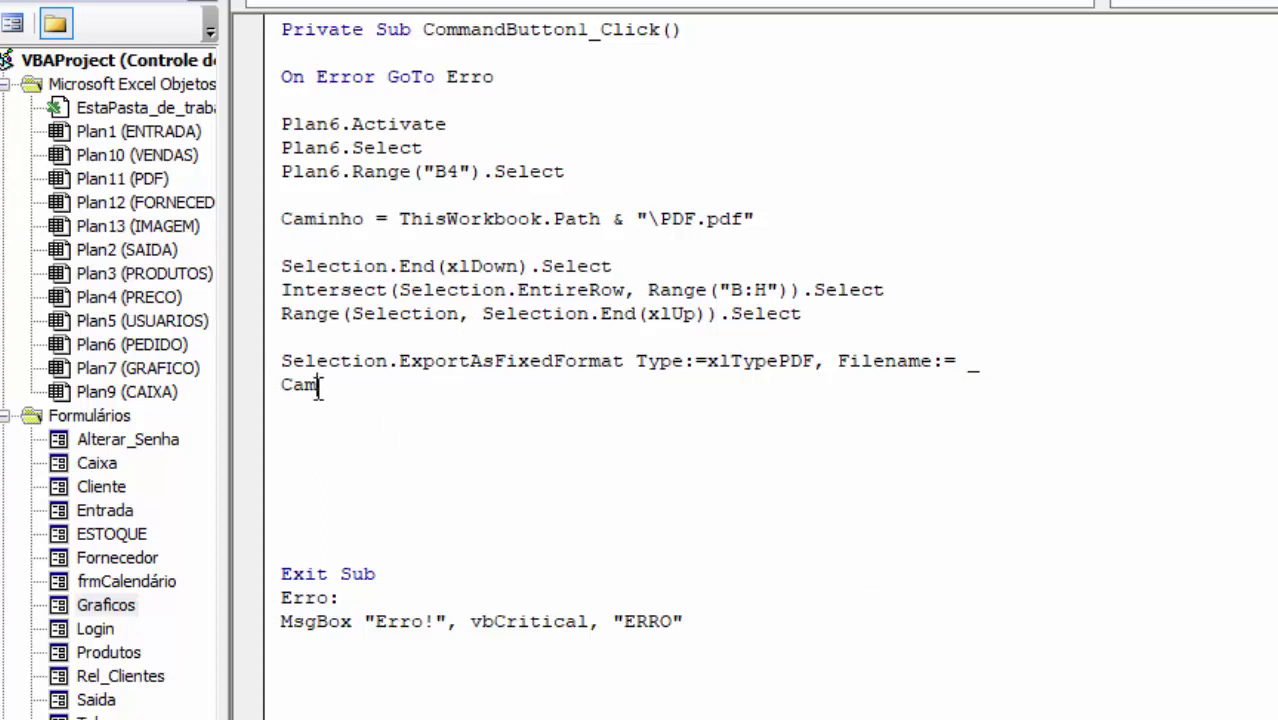
{"action": "double_click", "coordinate": [316, 385]}
{"action": "key", "text": "ctrl+v"}
{"action": "type", "text": ", Qual"}
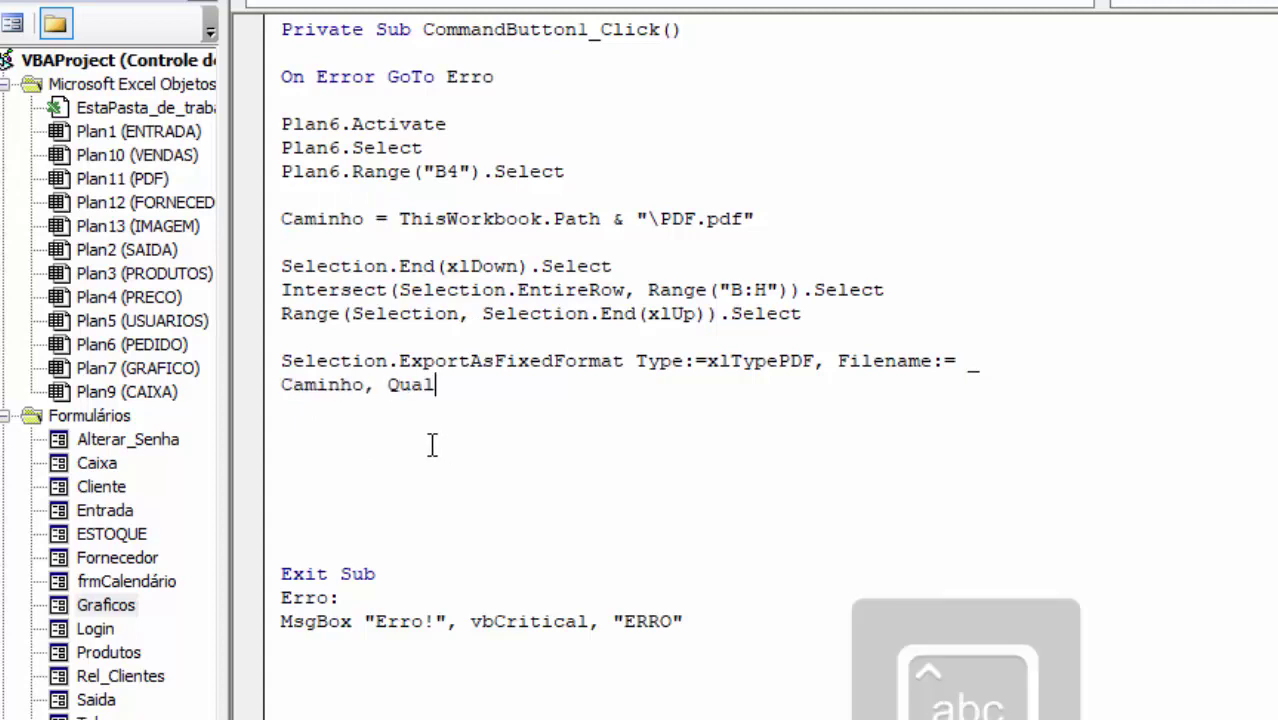
{"action": "type", "text": "i"}
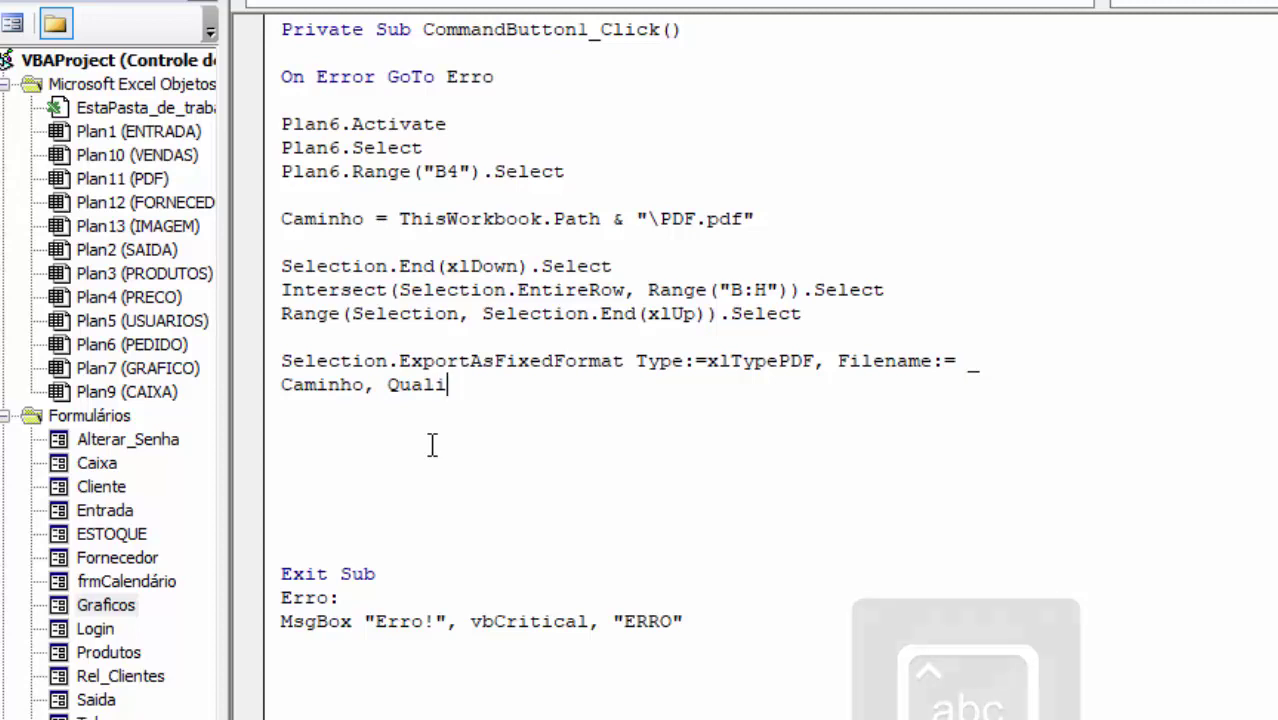
{"action": "type", "text": "ty"}
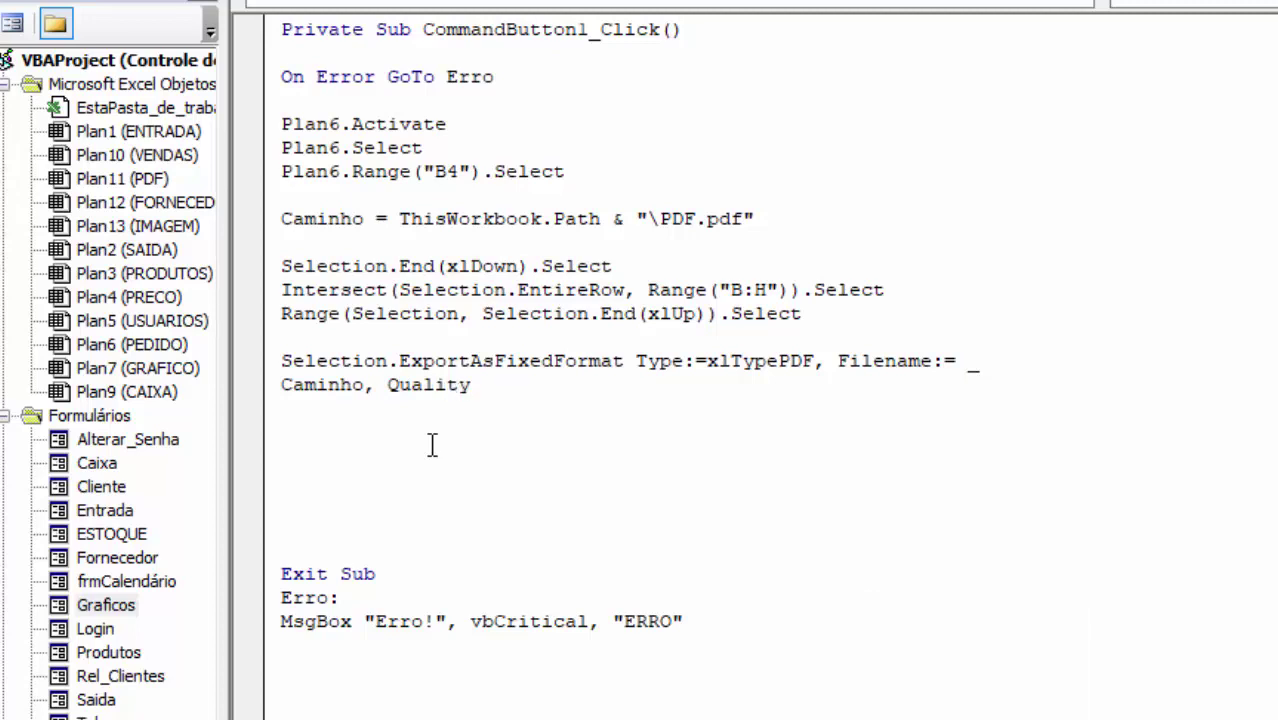
{"action": "type", "text": ":="}
{"action": "type", "text": "xl"}
{"action": "type", "text": "Quali"}
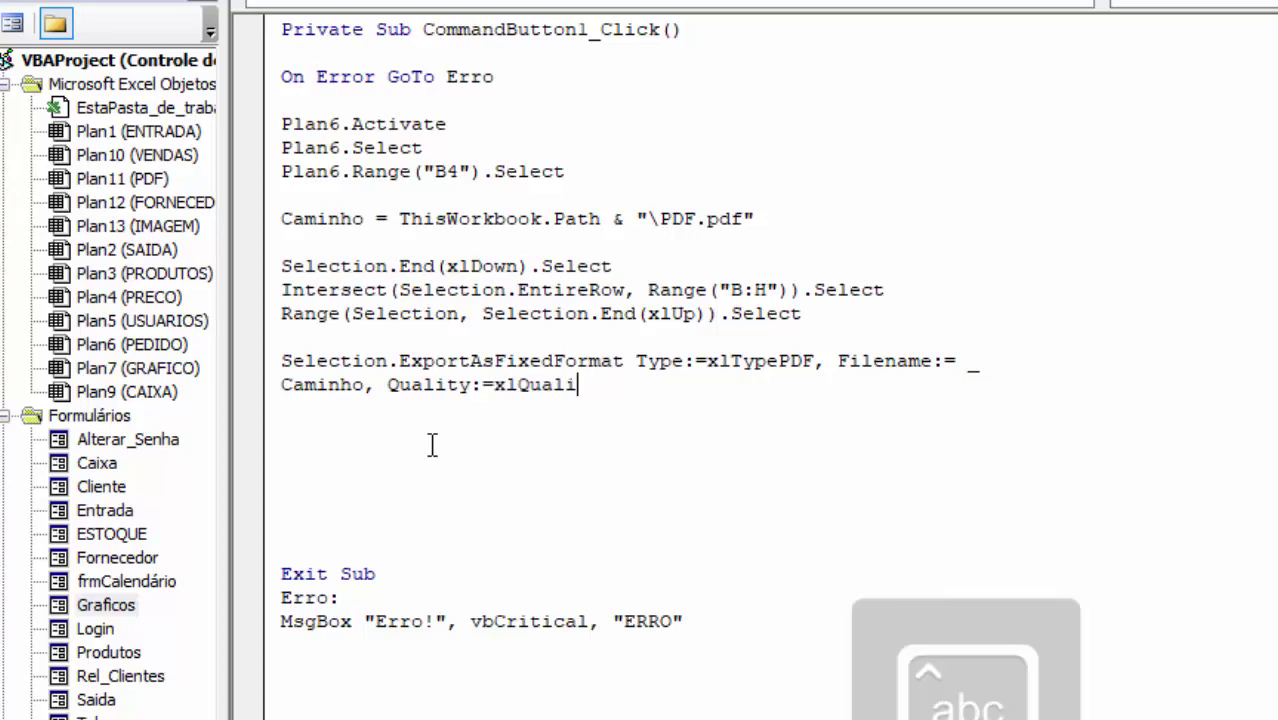
{"action": "type", "text": "ty"}
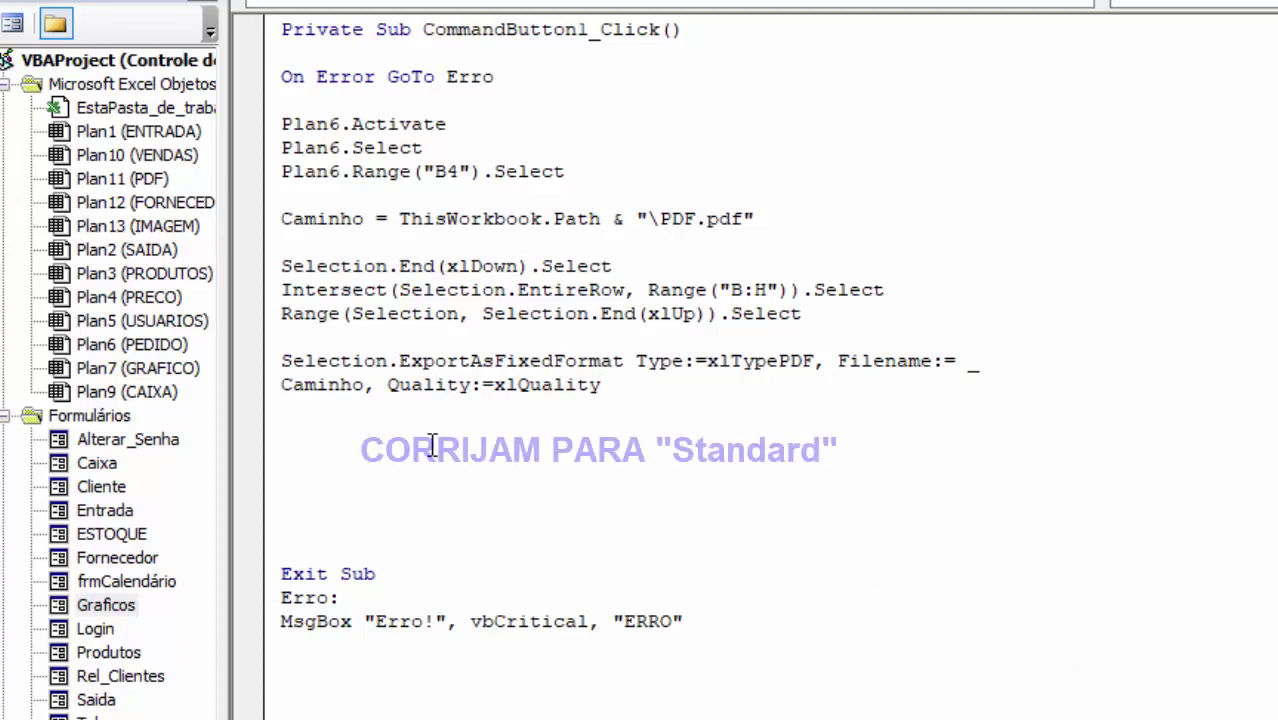
{"action": "key", "text": "Caps_Lock"}
{"action": "type", "text": "Standar"}
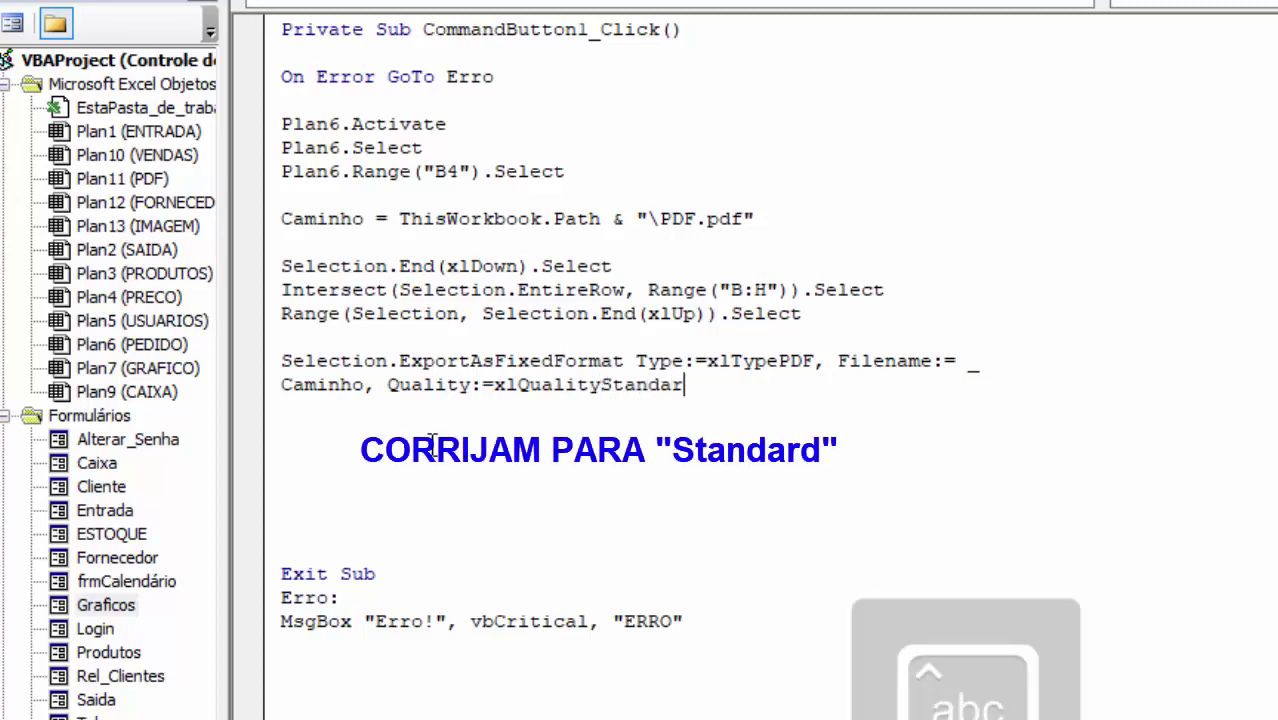
{"action": "type", "text": ", "}
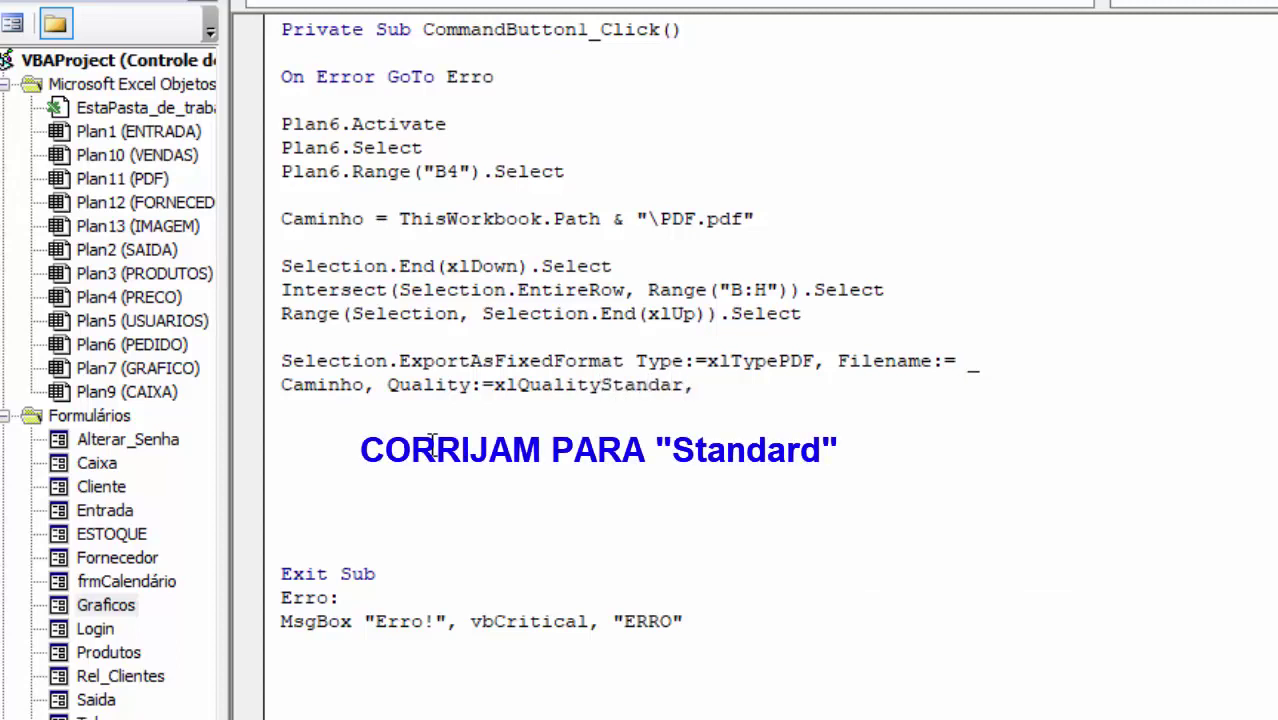
{"action": "type", "text": "_"}
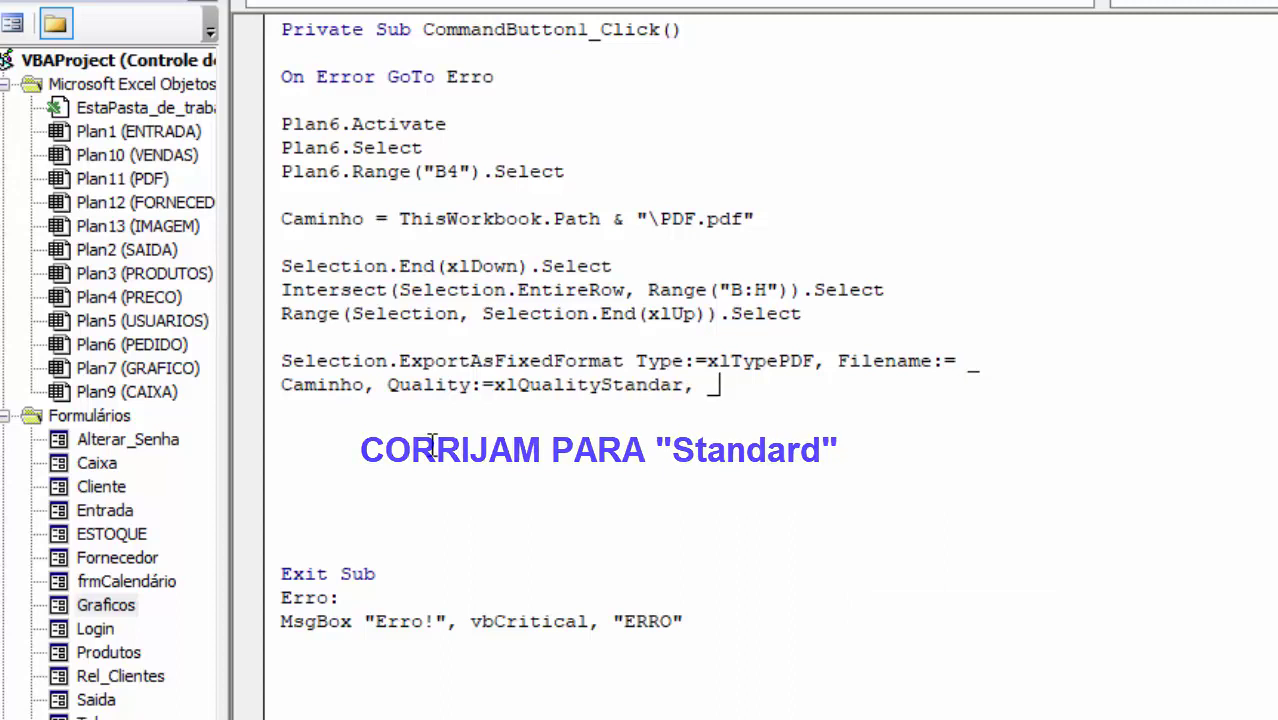
{"action": "key", "text": "Return"}
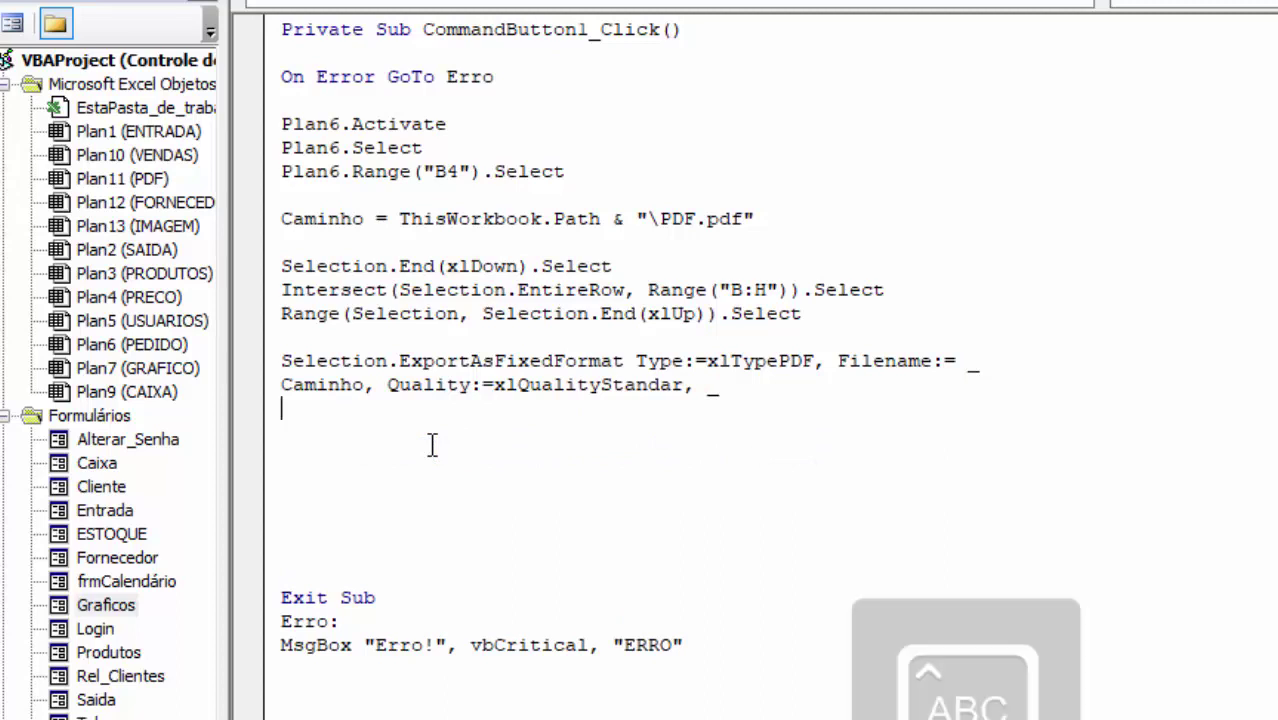
Add IncludeDocProperties:=True, IgonerPrintAreas:=False, OpenAfterPublish:=True and remove blank lines before Exit Sub
{"action": "type", "text": "Include"}
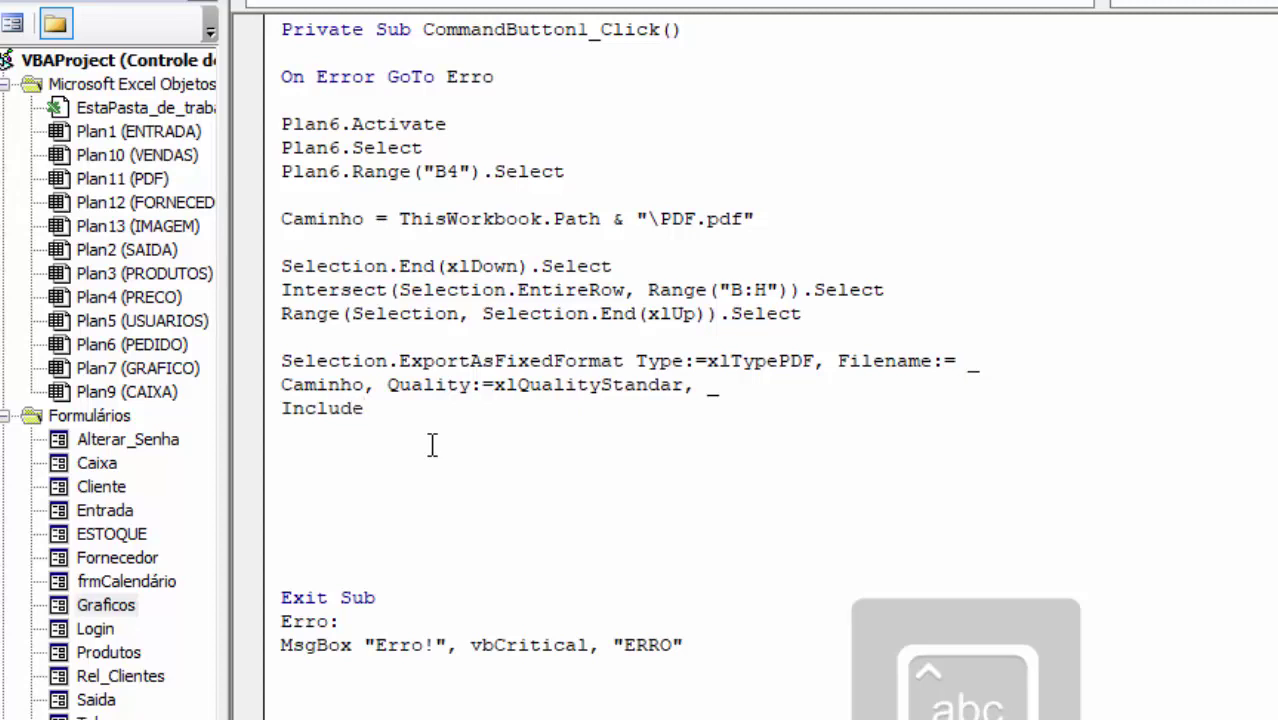
{"action": "type", "text": "DocPr"}
{"action": "type", "text": "operties"}
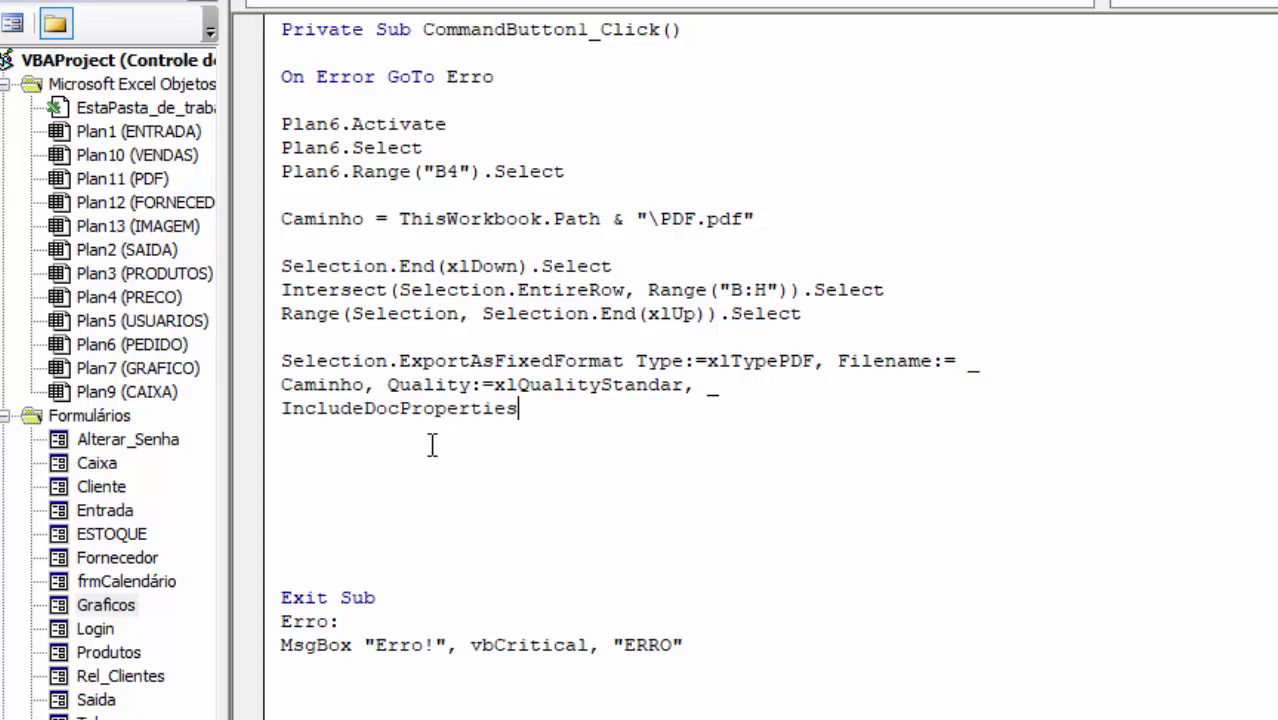
{"action": "type", "text": ":=true"}
{"action": "type", "text": ", "}
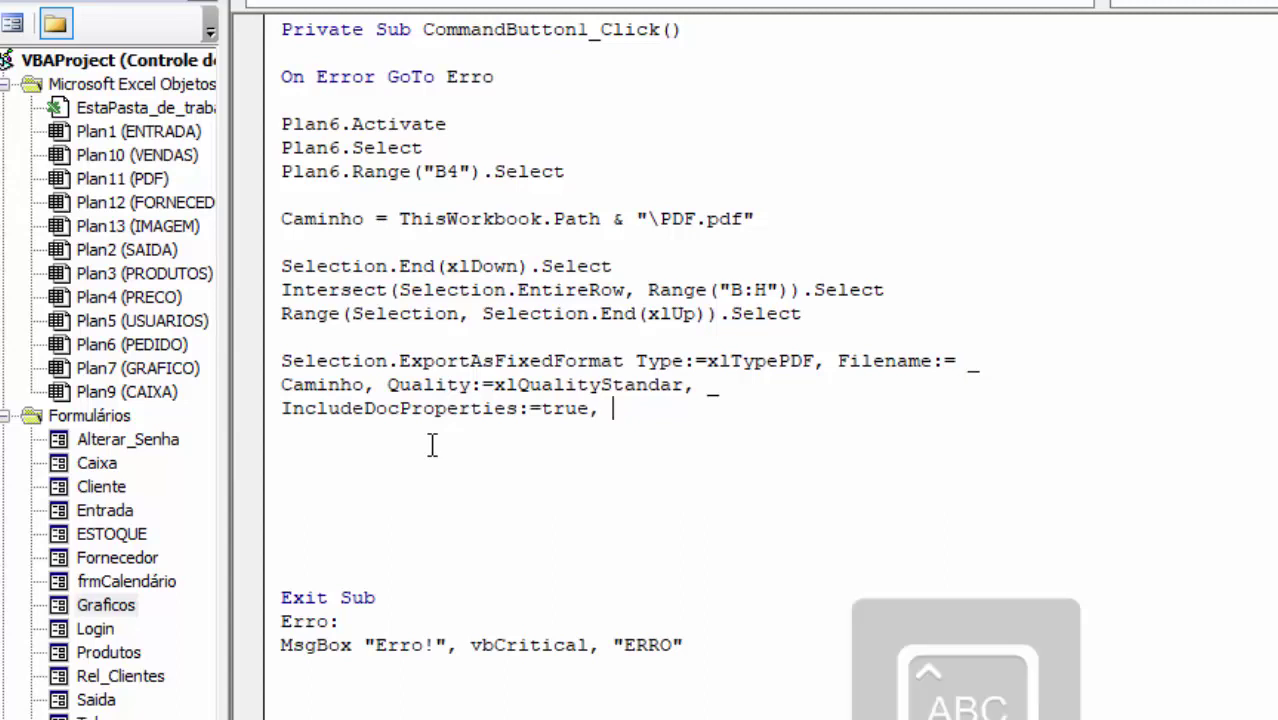
{"action": "type", "text": "IgonerCas"}
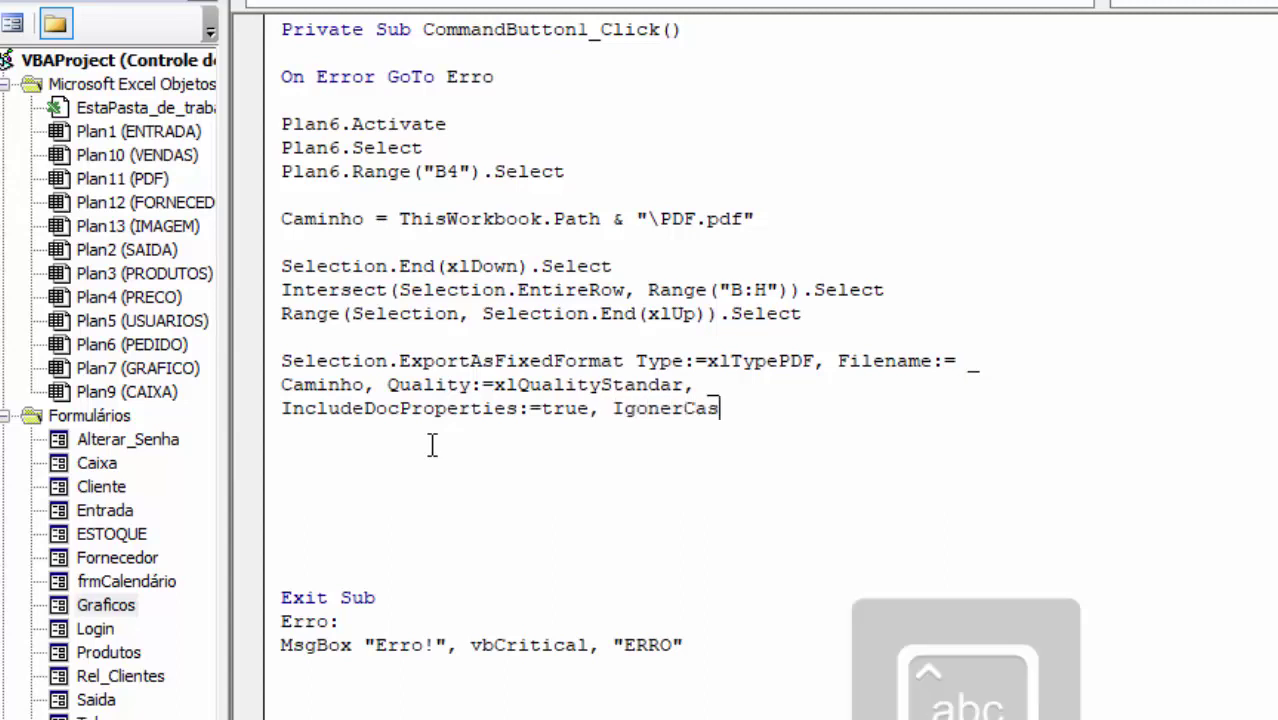
{"action": "type", "text": "e"}
{"action": "key", "text": "BackSpace"}
{"action": "key", "text": "BackSpace"}
{"action": "key", "text": "BackSpace"}
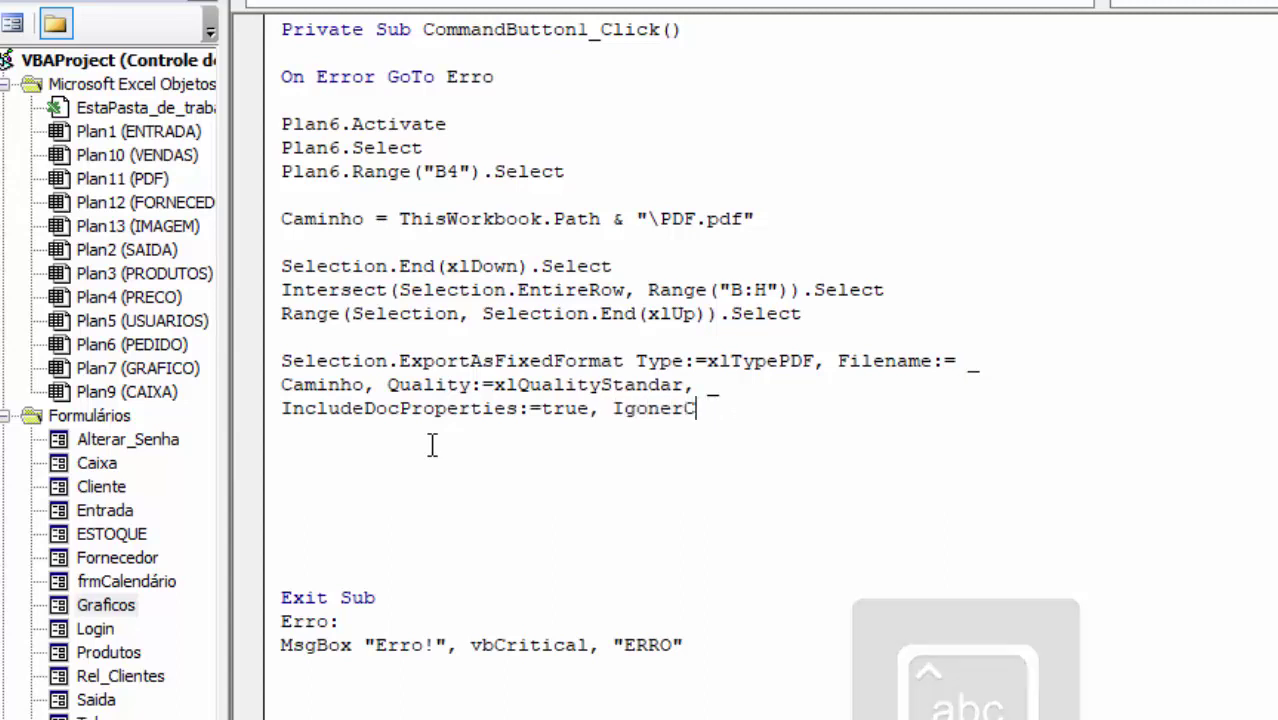
{"action": "key", "text": "BackSpace"}
{"action": "type", "text": "Pt"}
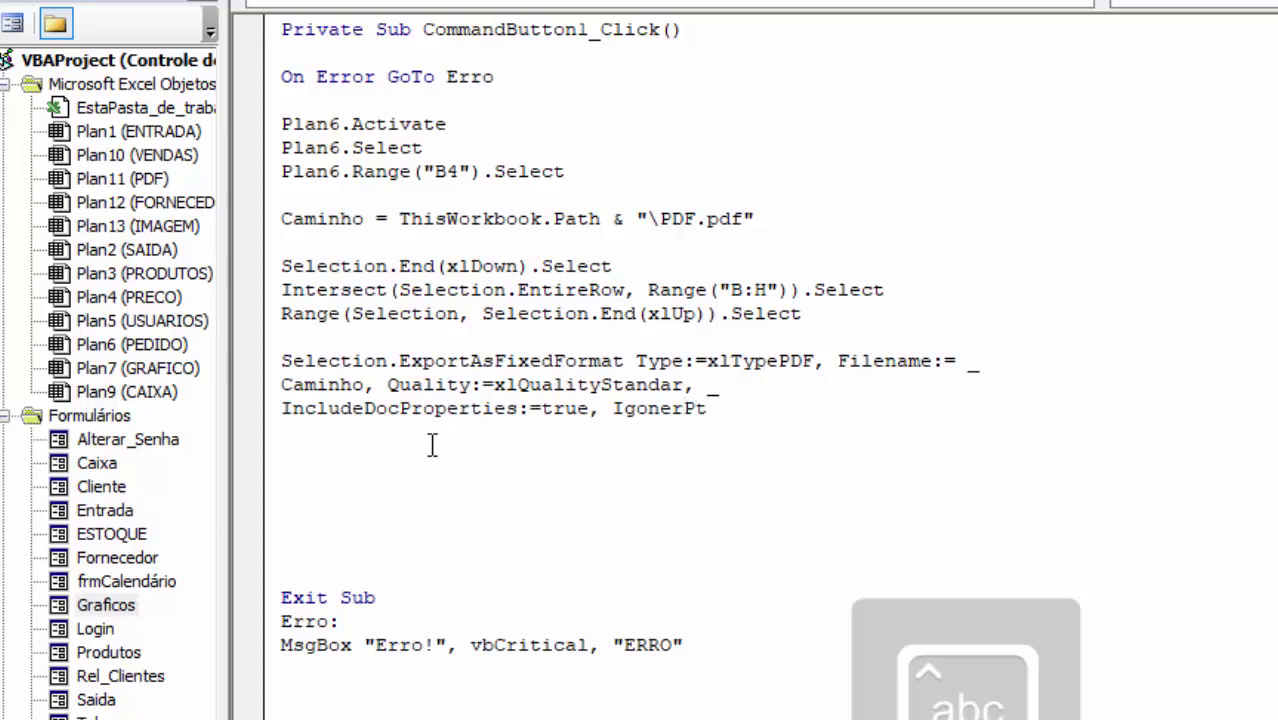
{"action": "key", "text": "BackSpace"}
{"action": "type", "text": "rin"}
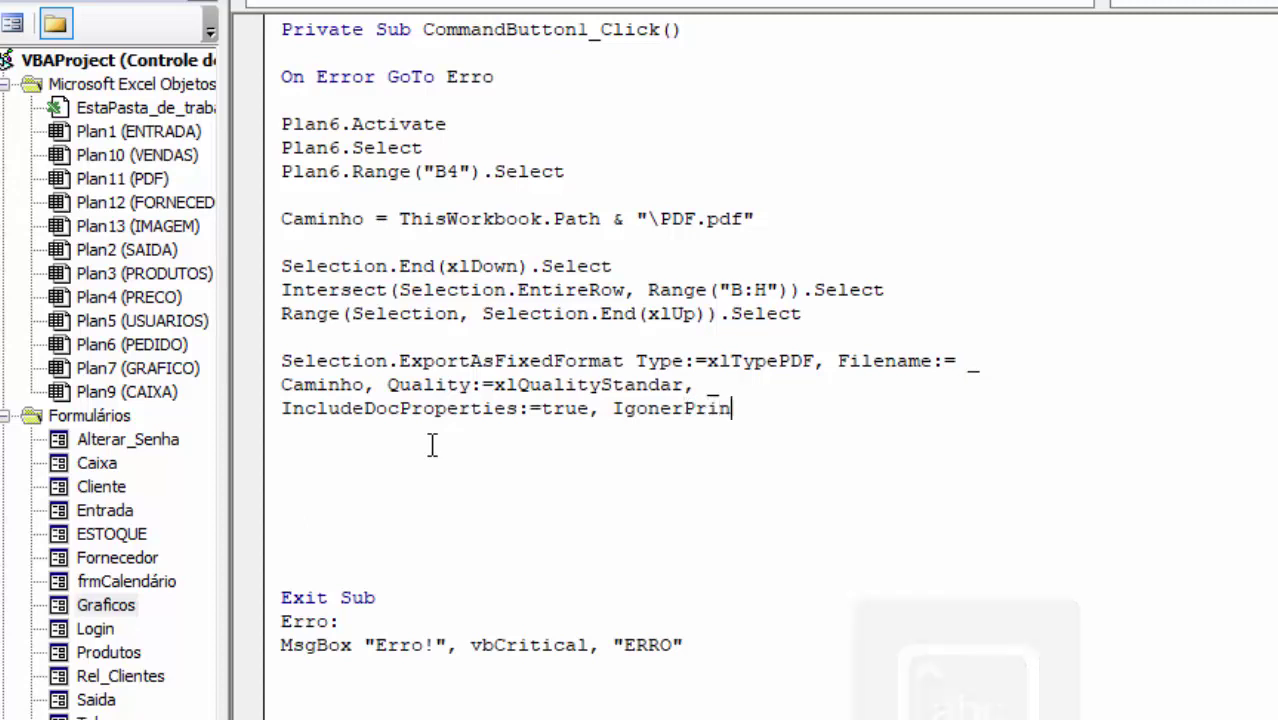
{"action": "type", "text": "tArea"}
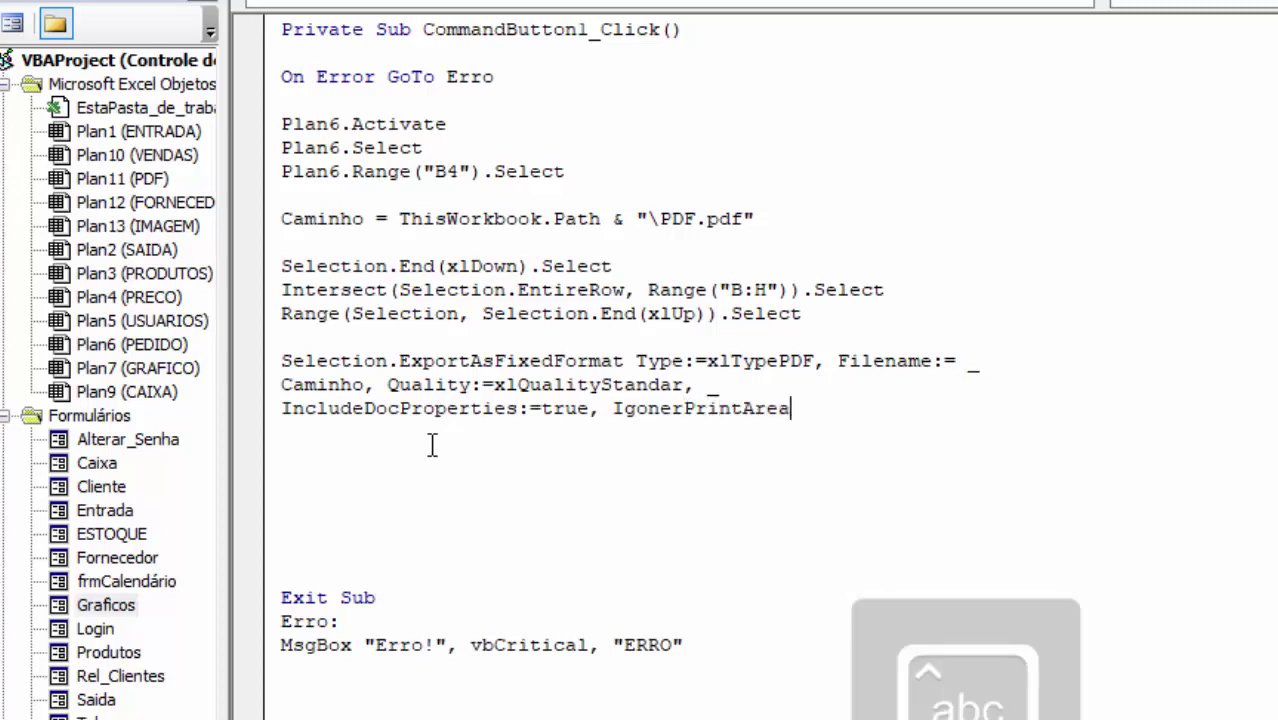
{"action": "type", "text": "s"}
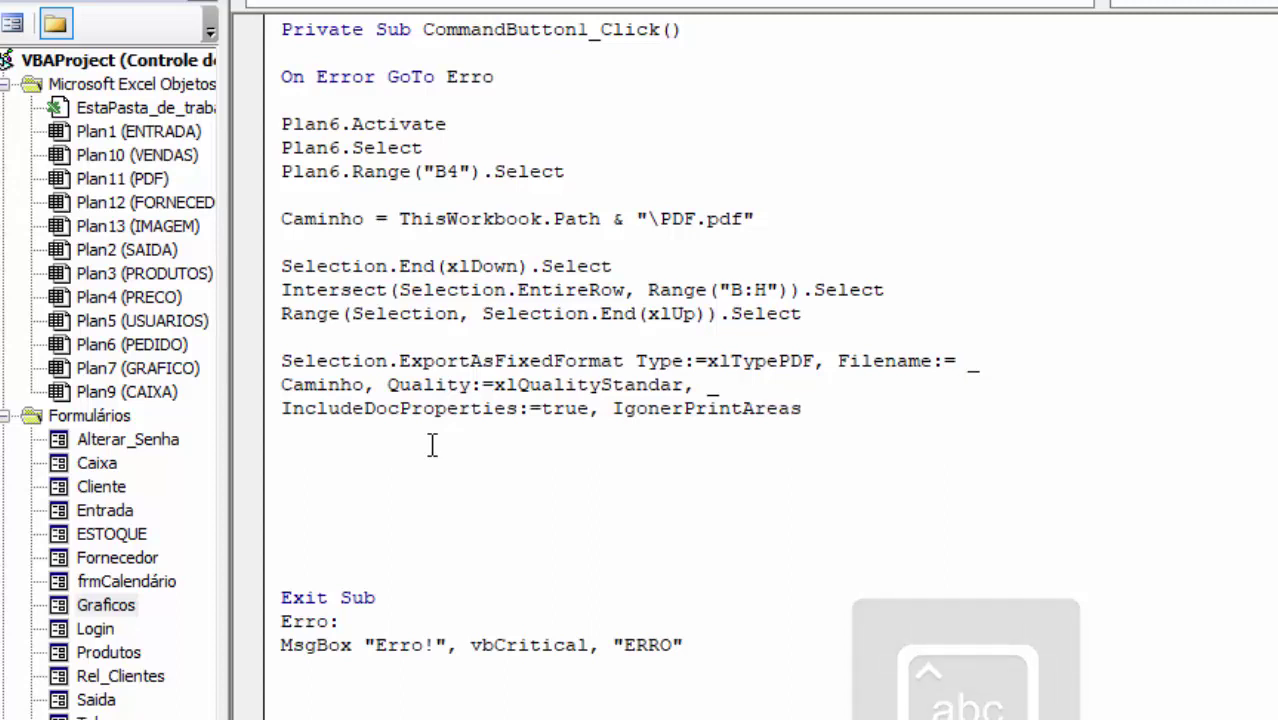
{"action": "type", "text": ":=false"}
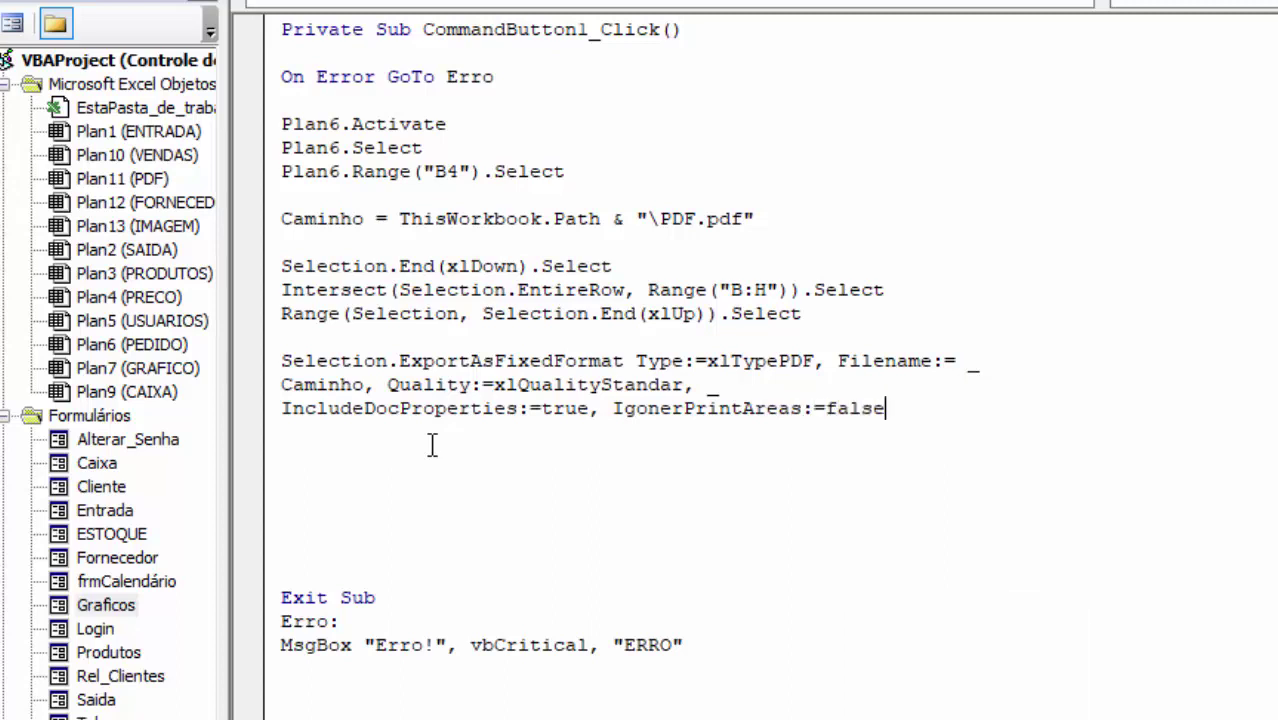
{"action": "type", "text": ", O"}
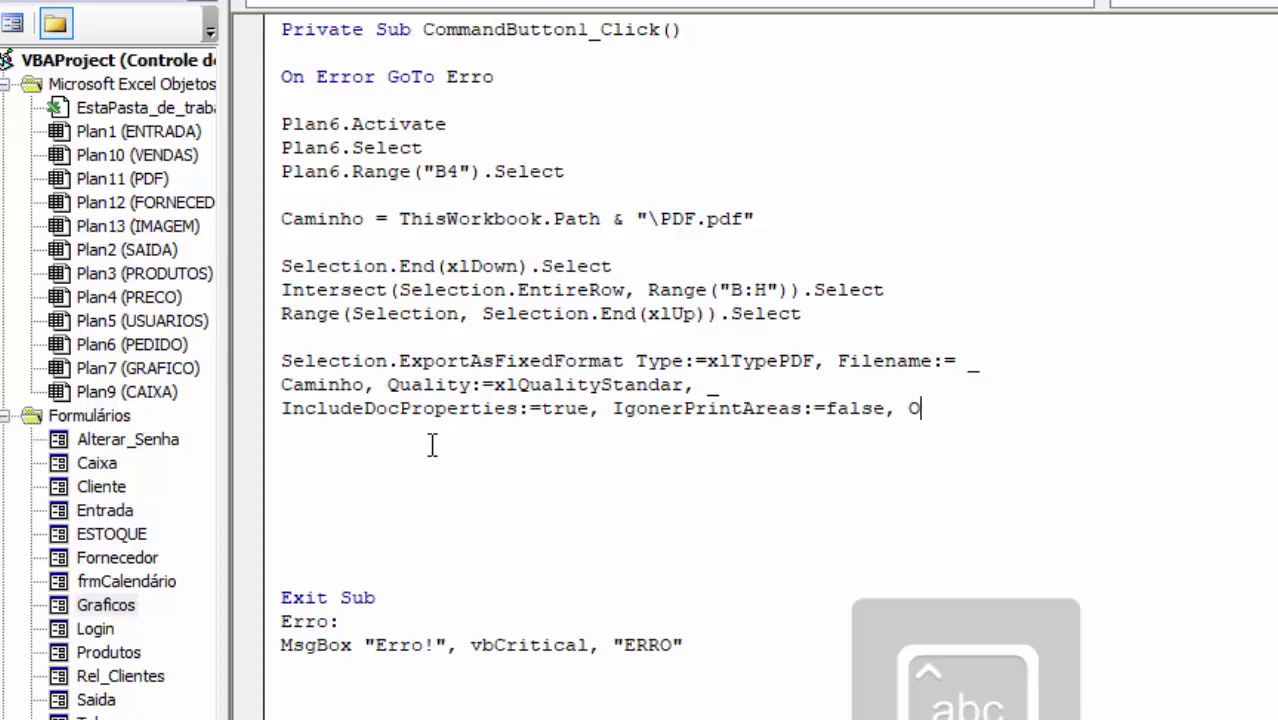
{"action": "type", "text": "pen"}
{"action": "type", "text": "After"}
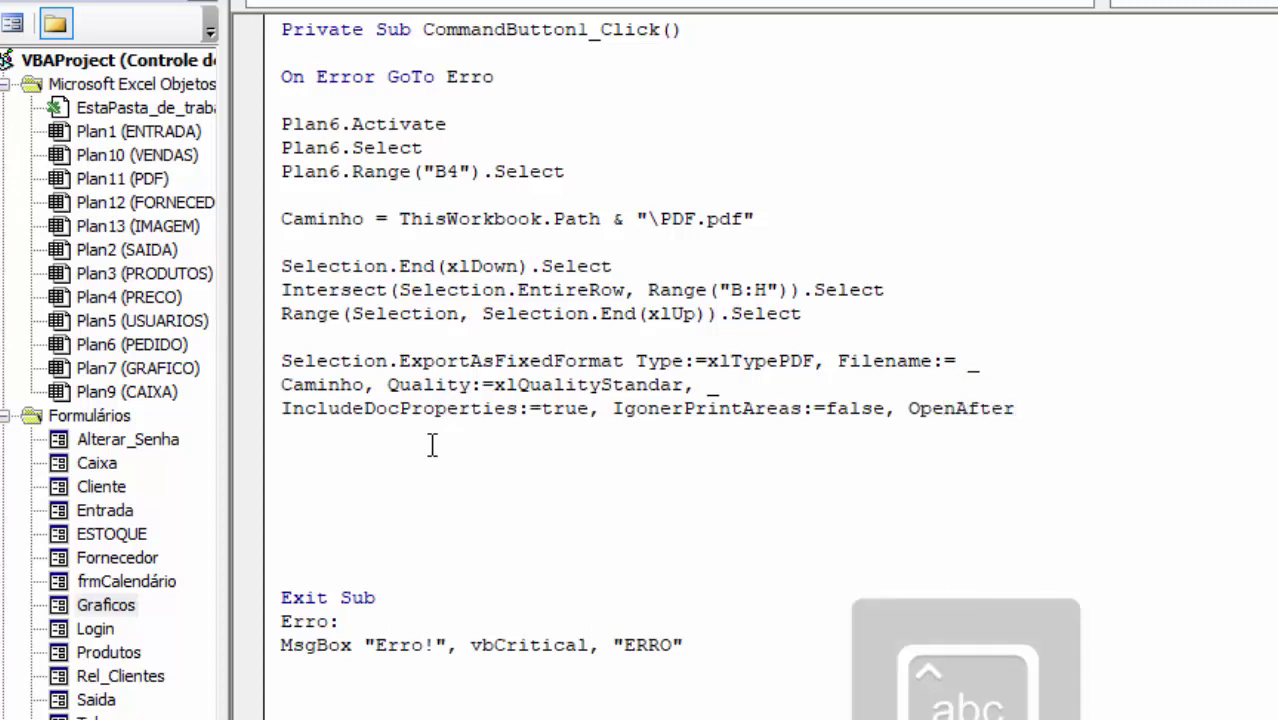
{"action": "type", "text": "Pub"}
{"action": "type", "text": "lish"}
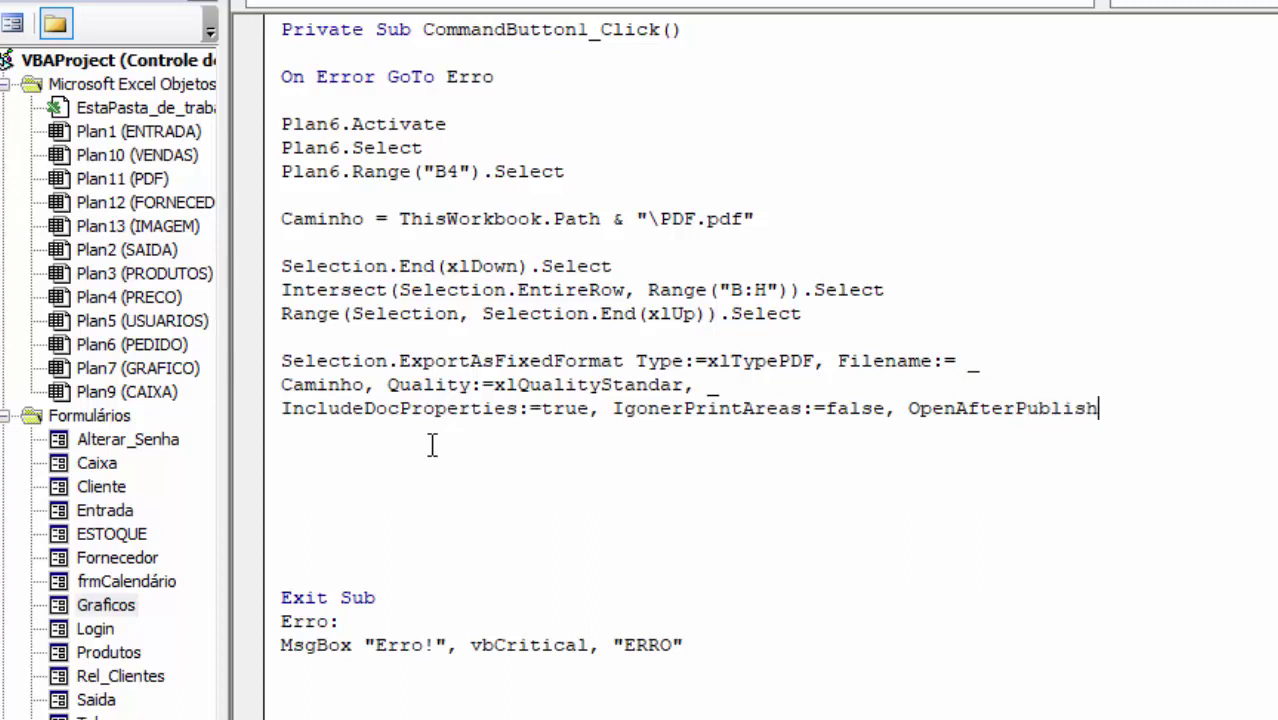
{"action": "type", "text": ":"}
{"action": "type", "text": "=true"}
{"action": "key", "text": "Return"}
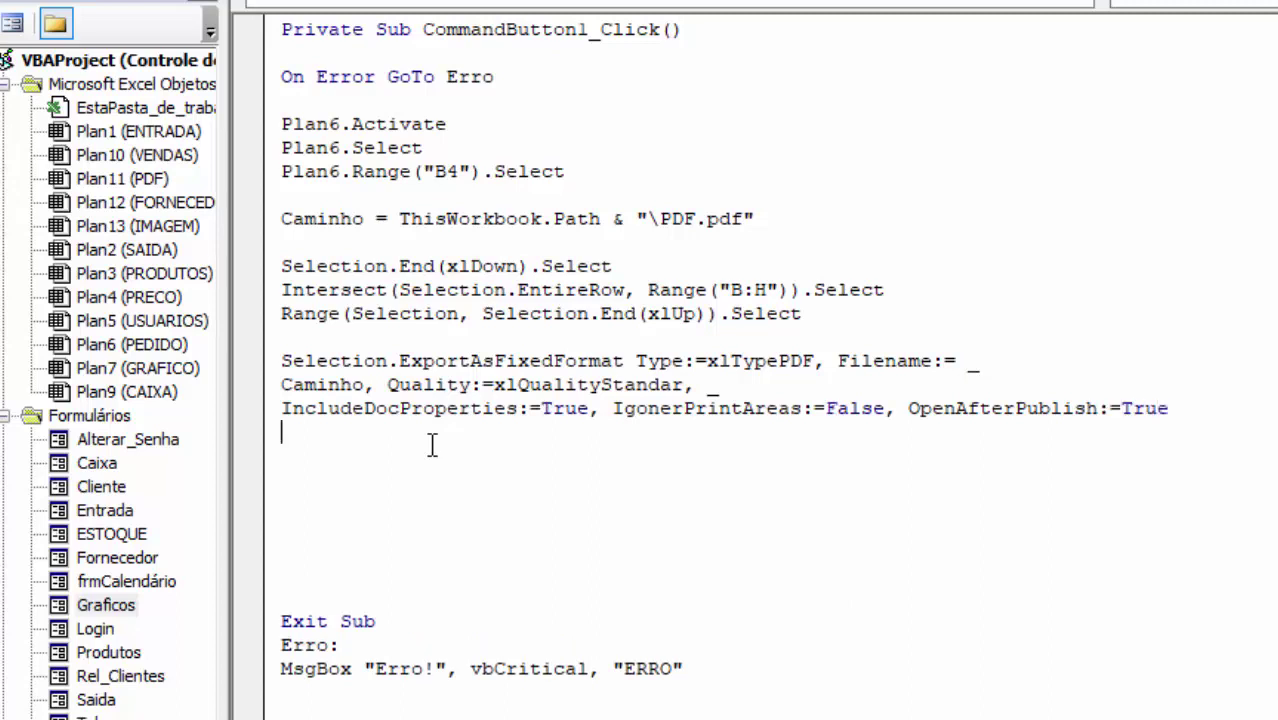
{"action": "left_click_drag", "start_coordinate": [908, 408], "coordinate": [1183, 404]}
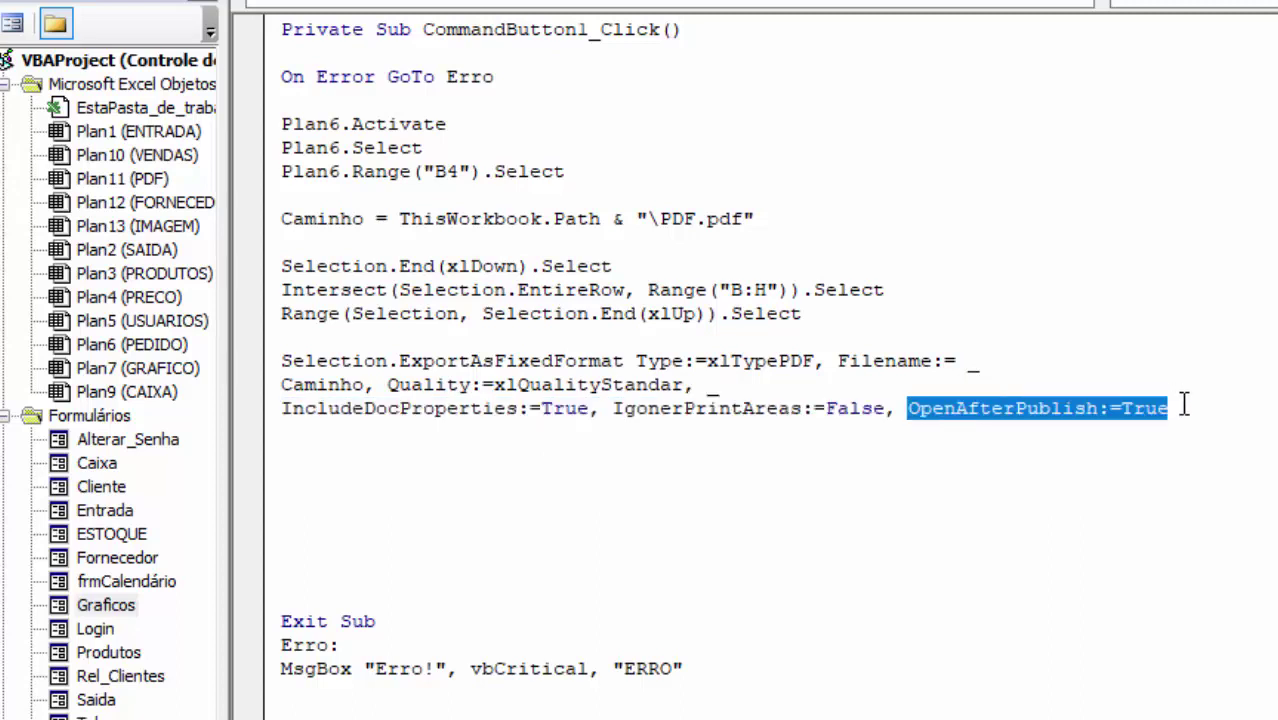
{"action": "left_click", "coordinate": [320, 436]}
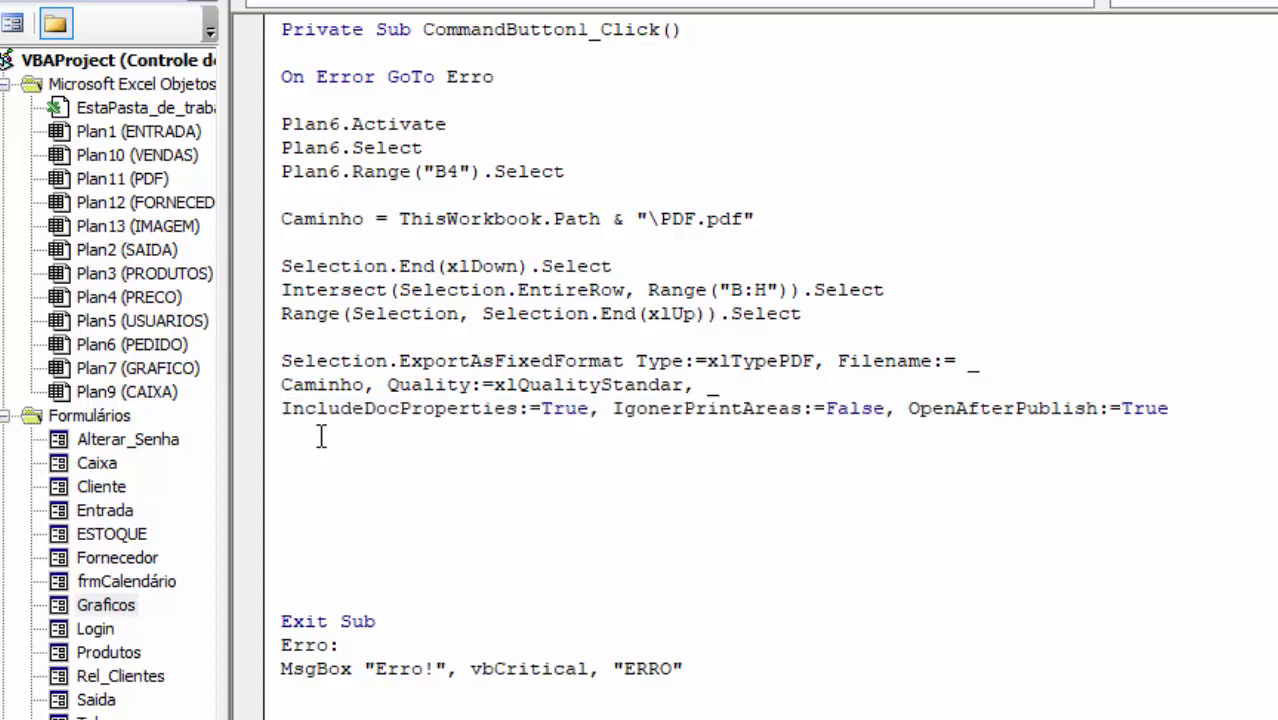
{"action": "key", "text": "Delete"}
{"action": "key", "text": "Delete"}
{"action": "key", "text": "Delete"}
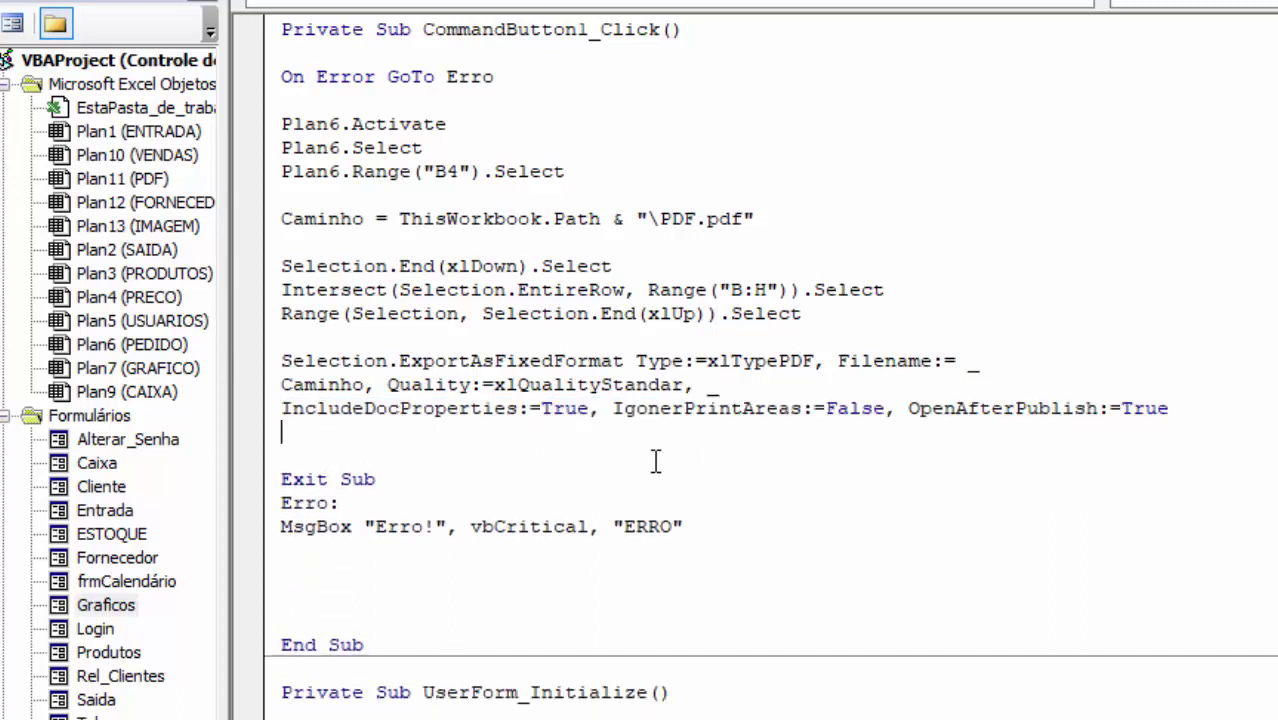
Correct 'IgonerPrintAreas' to 'IgnorePrintAreas' in the ExportAsFixedFormat line
{"action": "left_click", "coordinate": [684, 408]}
{"action": "key", "text": "BackSpace"}
{"action": "key", "text": "BackSpace"}
{"action": "key", "text": "BackSpace"}
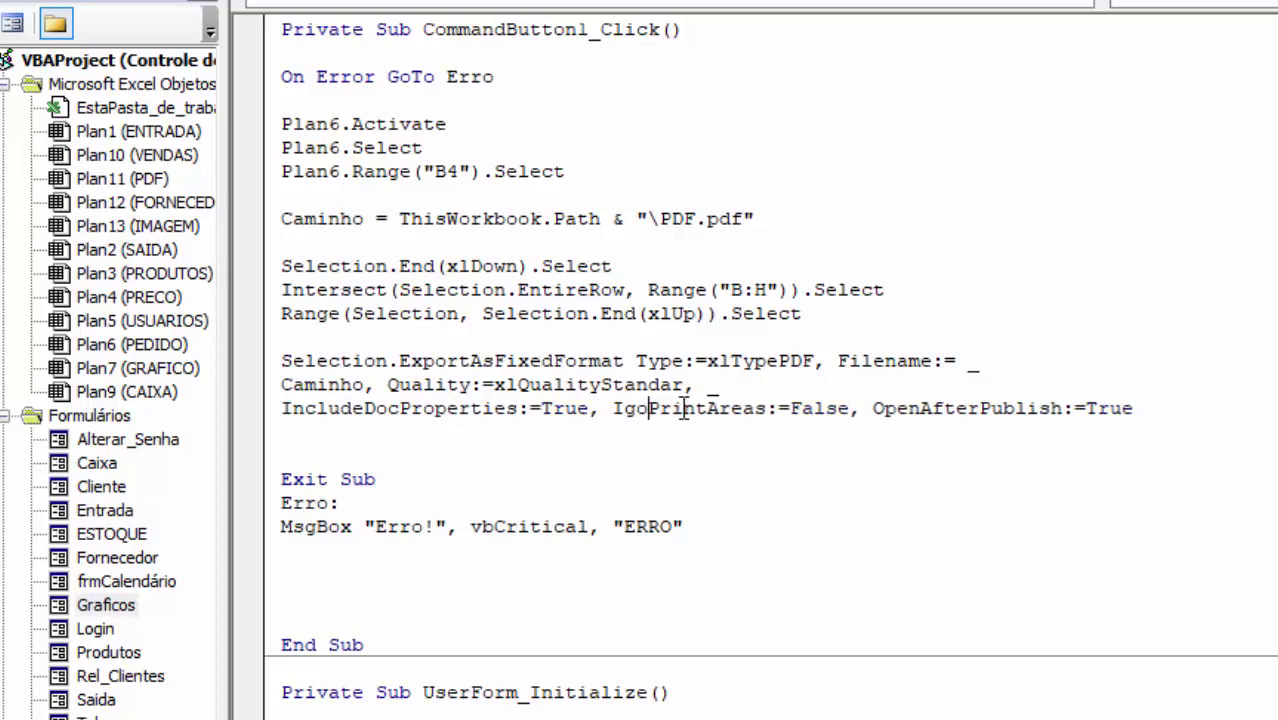
{"action": "key", "text": "BackSpace"}
{"action": "type", "text": "no"}
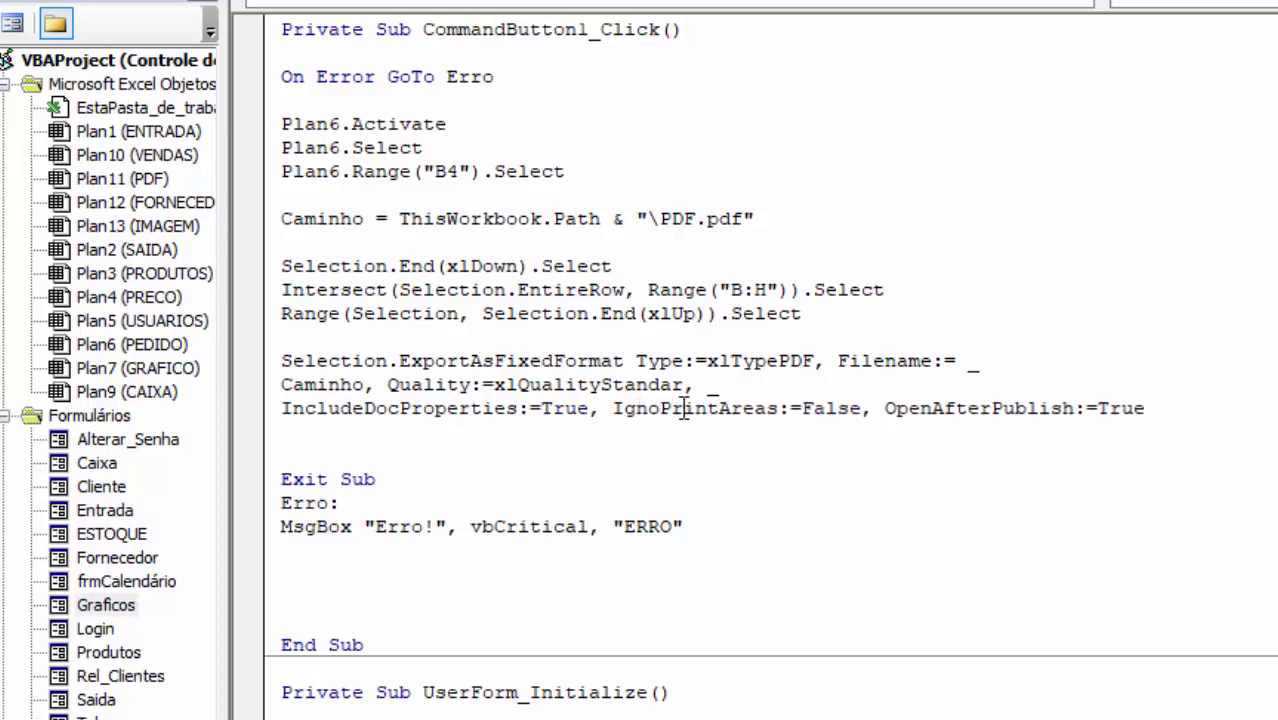
{"action": "type", "text": "re"}
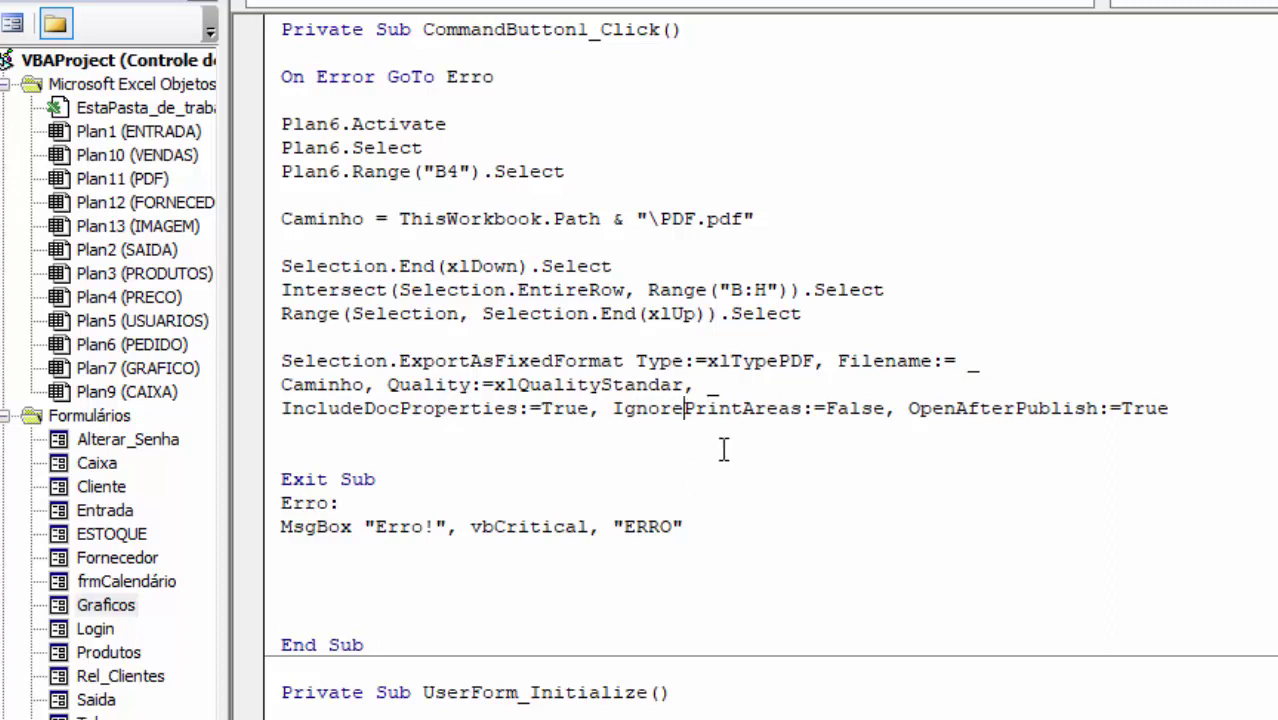
{"action": "left_click", "coordinate": [826, 478]}
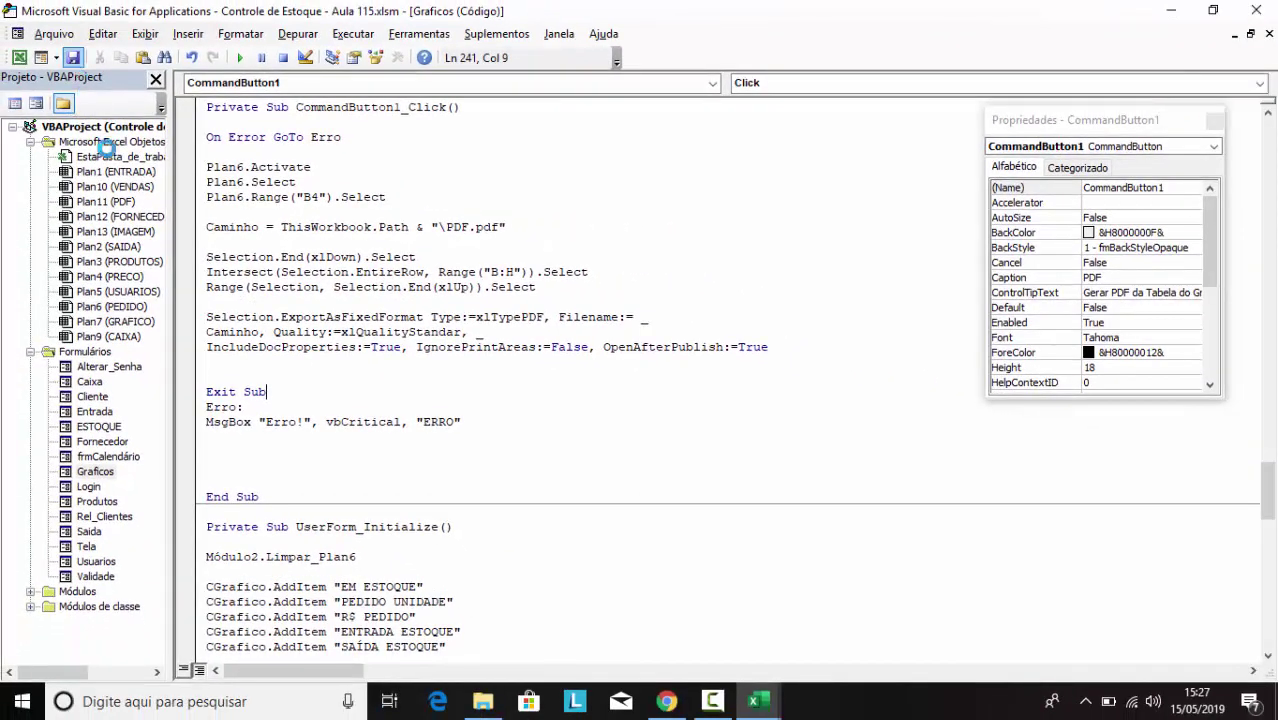
Run the Graficos userform, choose EM ESTOQUE in the Gráfico combo box, and export via PDF
{"action": "double_click", "coordinate": [100, 472]}
{"action": "left_click", "coordinate": [697, 179]}
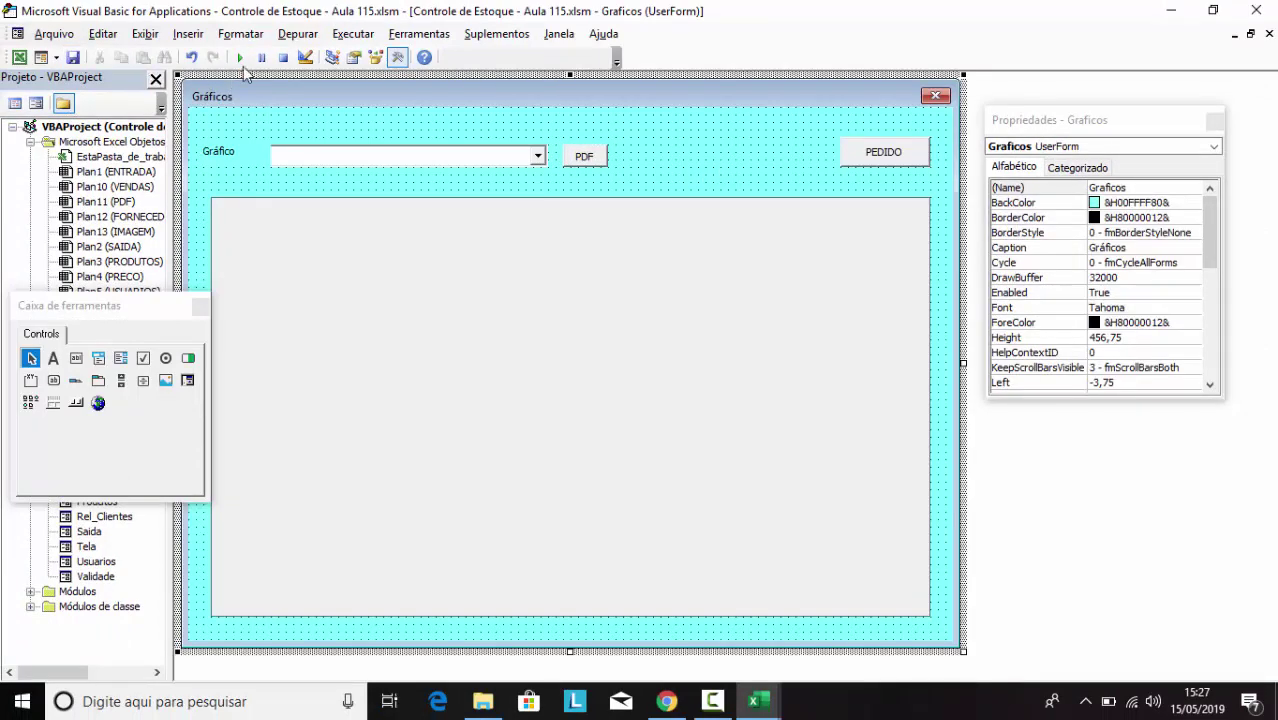
{"action": "left_click", "coordinate": [240, 57]}
{"action": "left_click", "coordinate": [607, 133]}
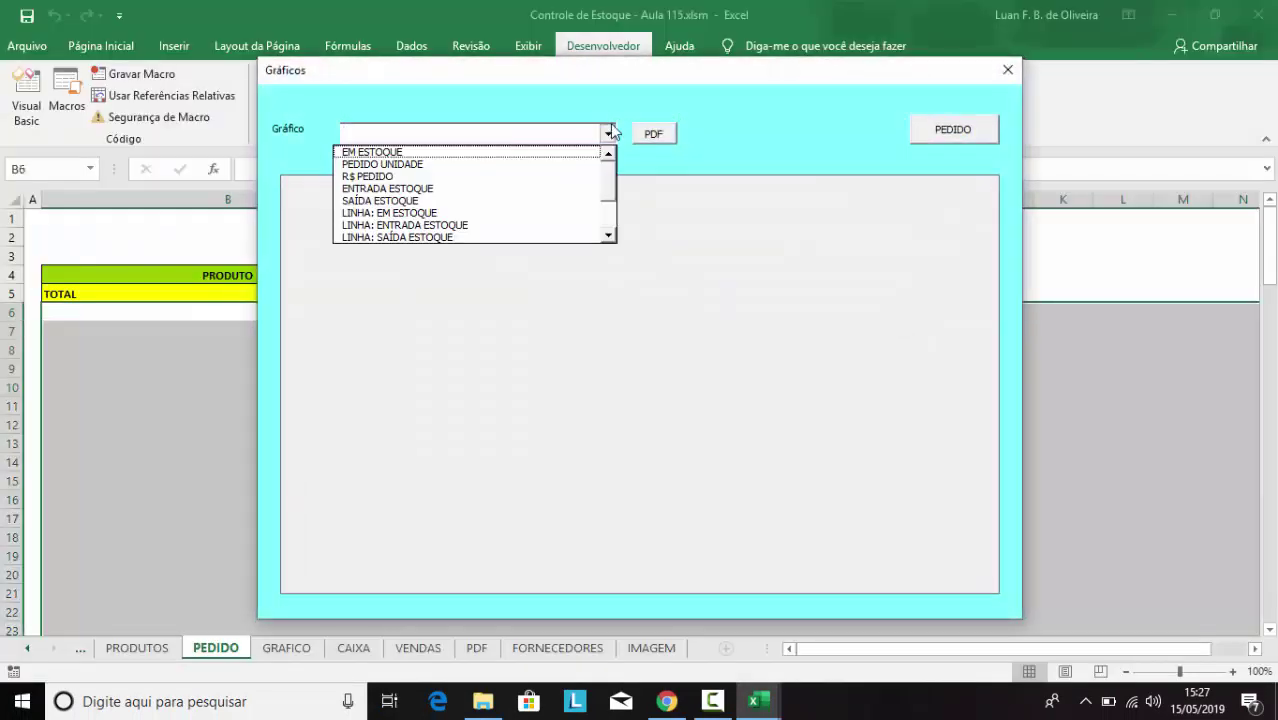
{"action": "left_click", "coordinate": [479, 153]}
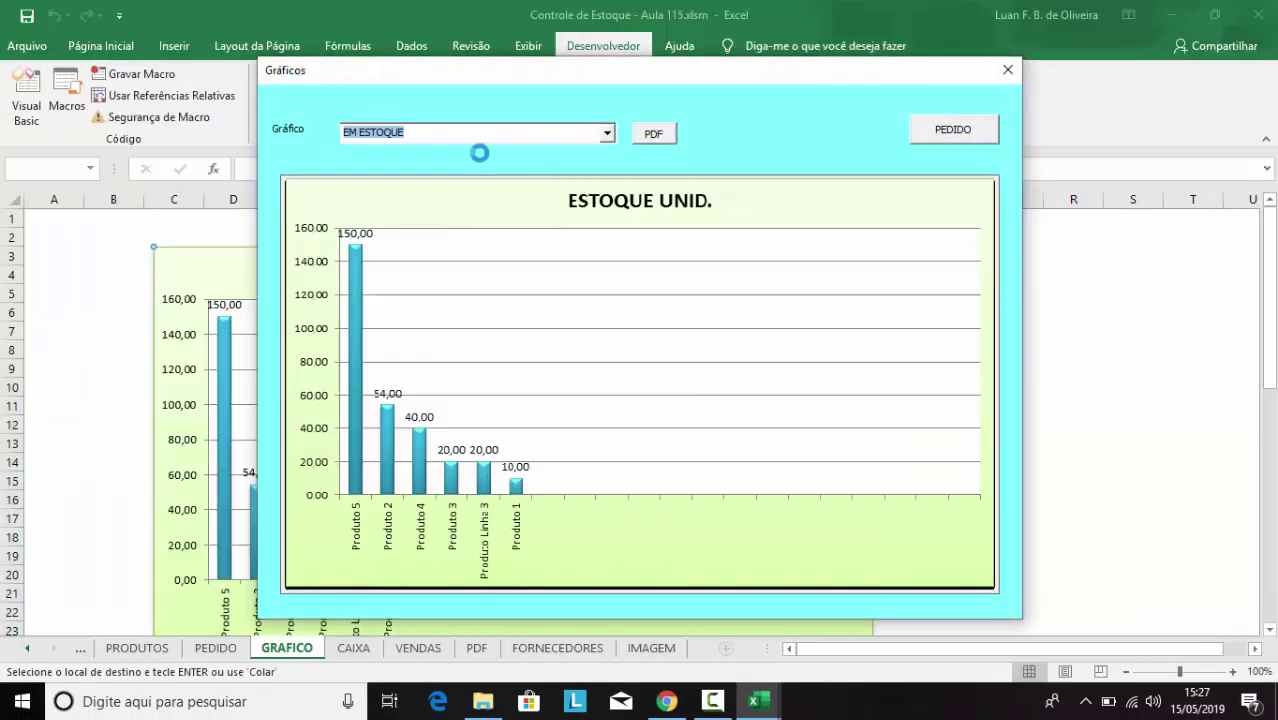
{"action": "left_click", "coordinate": [653, 132]}
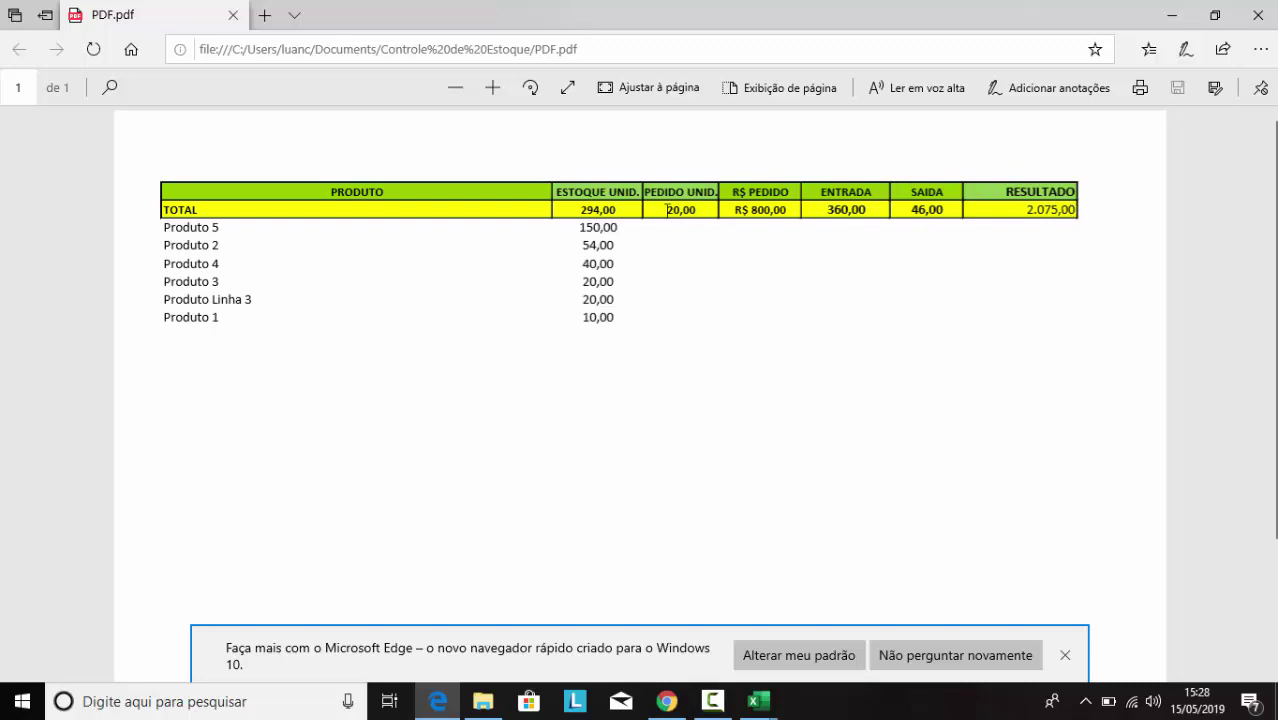
Inspect the TOTAL row values in the exported PDF, then close Edge
{"action": "left_click_drag", "start_coordinate": [667, 209], "coordinate": [1066, 209]}
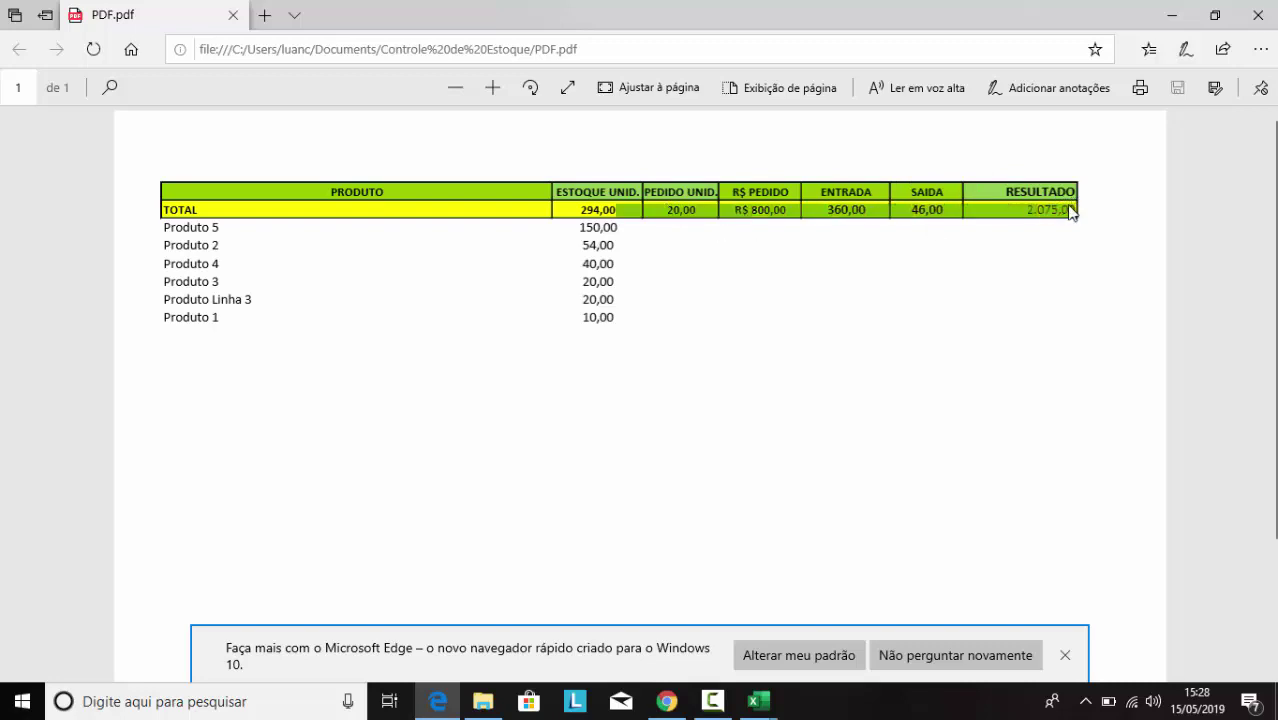
{"action": "left_click", "coordinate": [667, 222]}
{"action": "left_click_drag", "start_coordinate": [669, 209], "coordinate": [757, 222]}
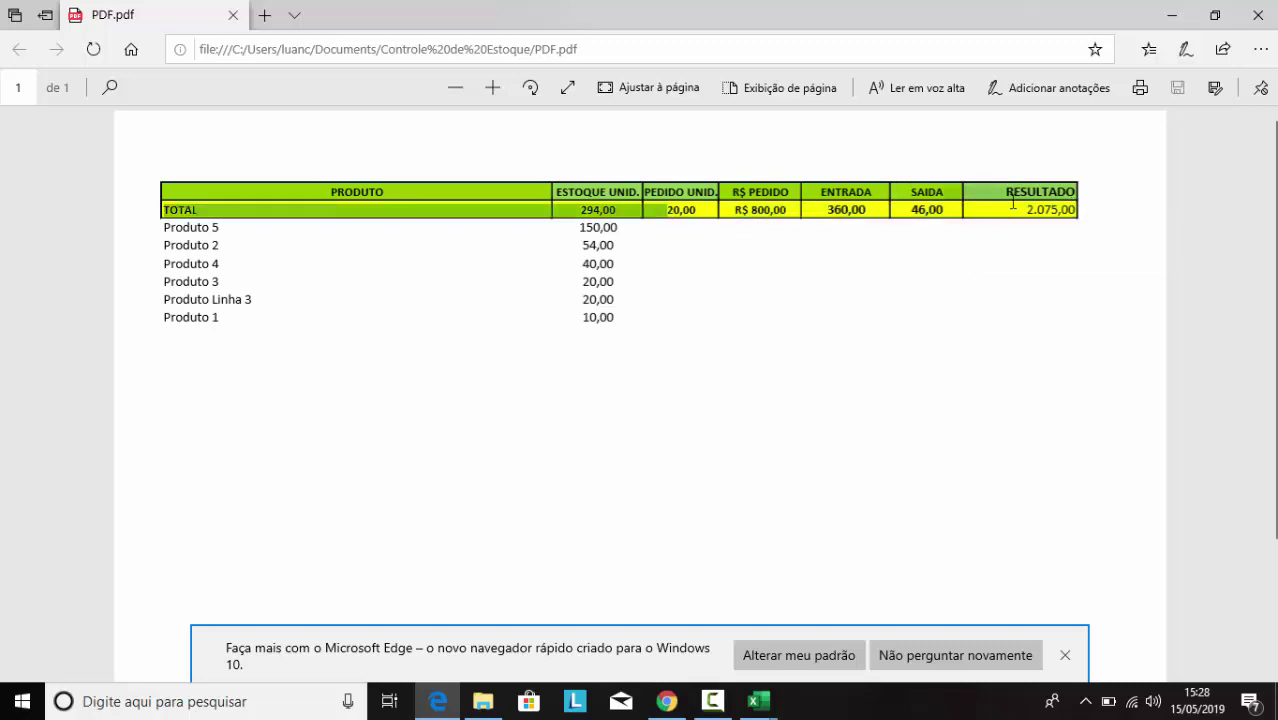
{"action": "left_click_drag", "start_coordinate": [571, 207], "coordinate": [1049, 217]}
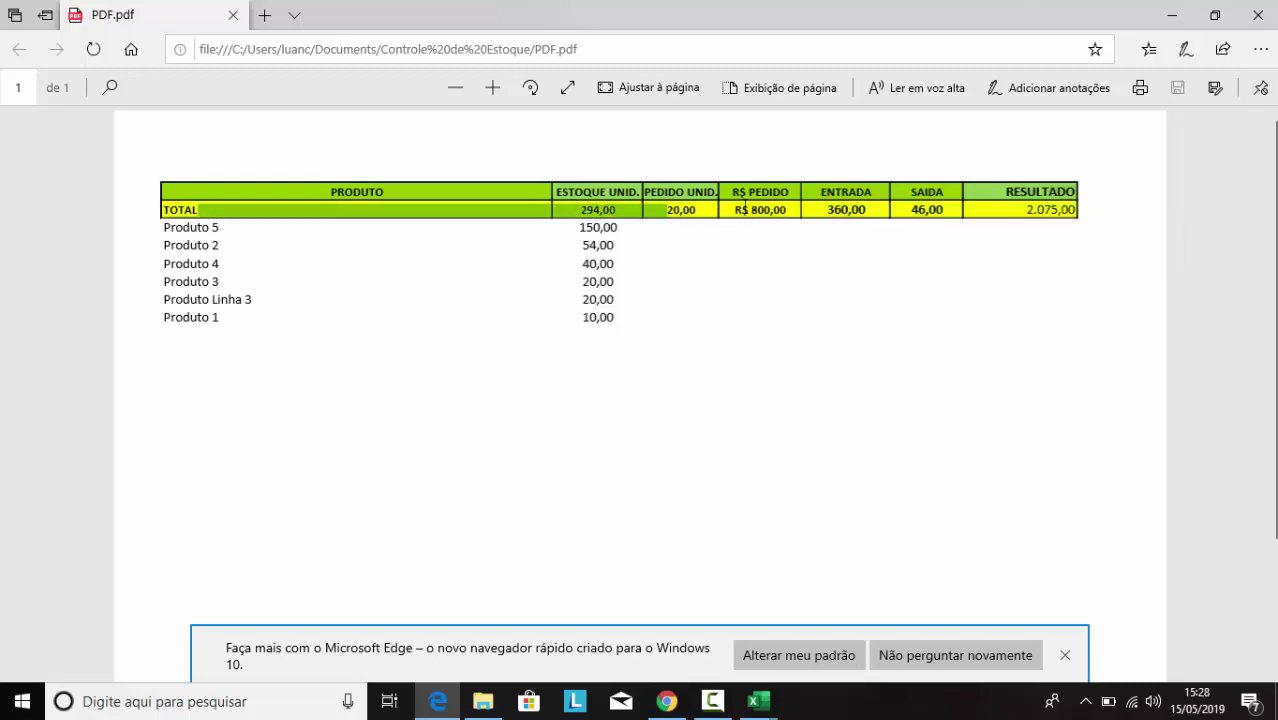
{"action": "left_click", "coordinate": [669, 237]}
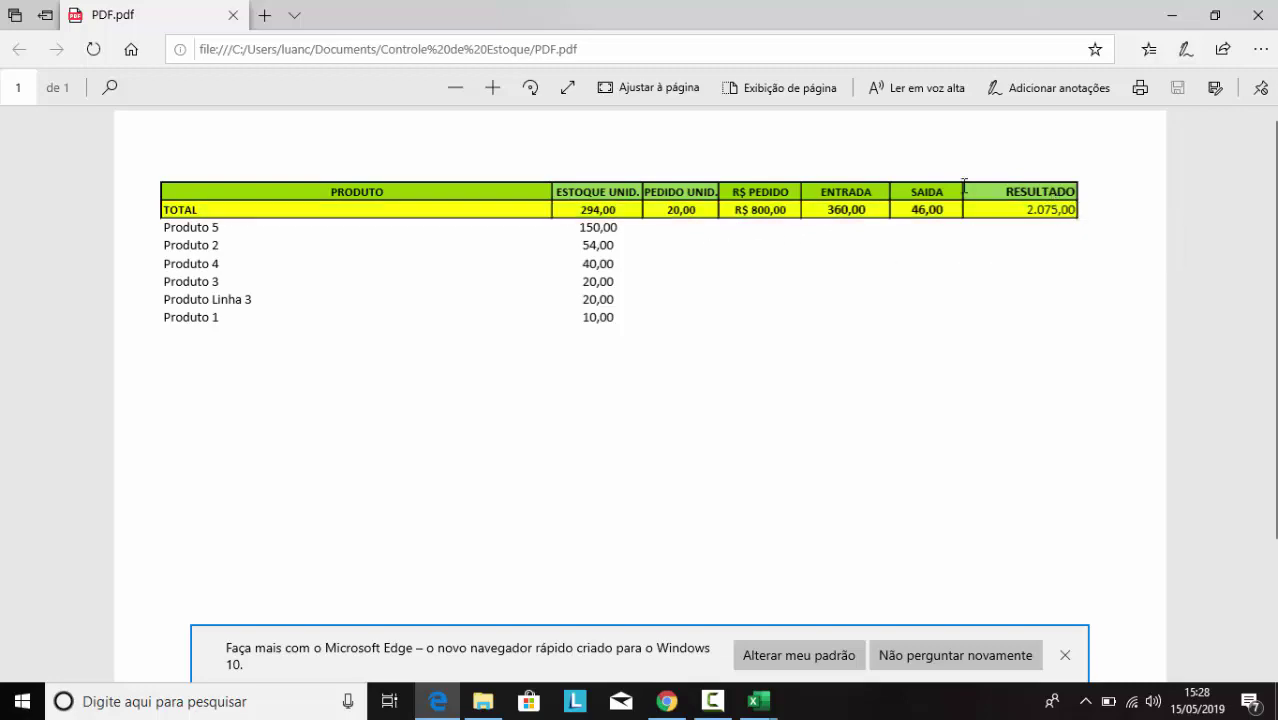
{"action": "left_click", "coordinate": [1271, 30]}
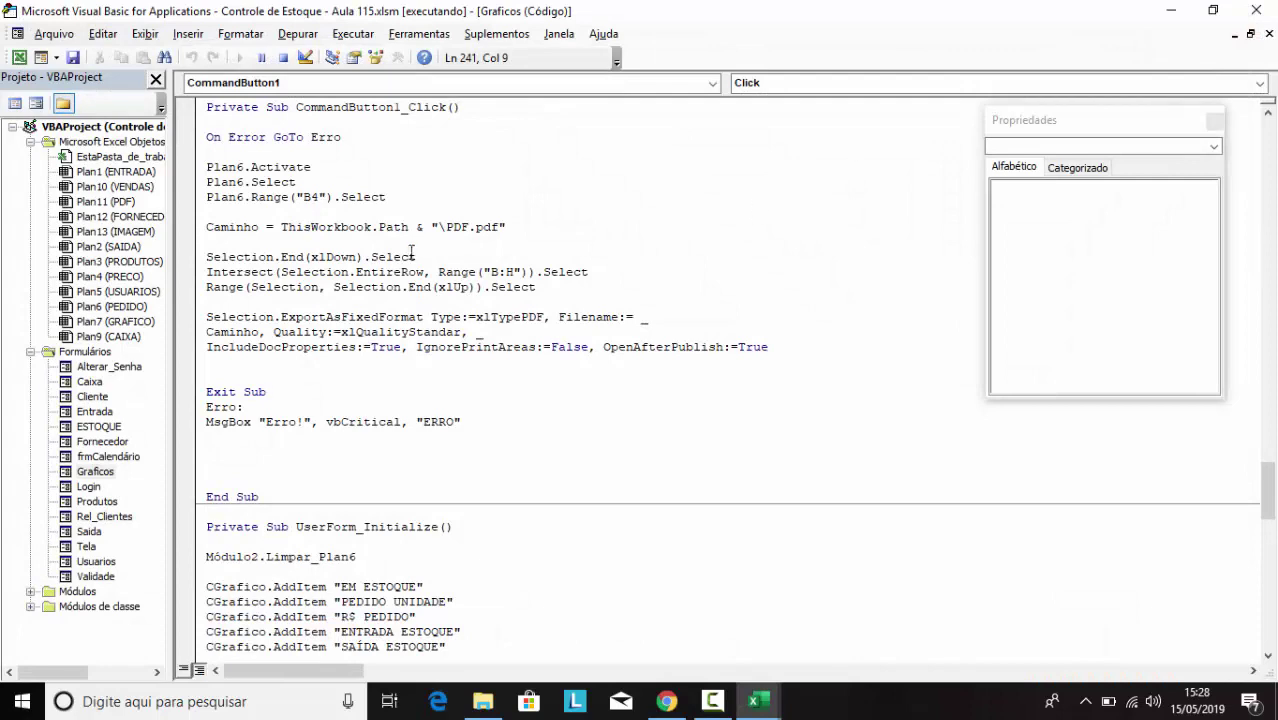
Close the running Gráficos form, check the TOTAL in cell C5, and return to the VBA editor
{"action": "left_click", "coordinate": [19, 57]}
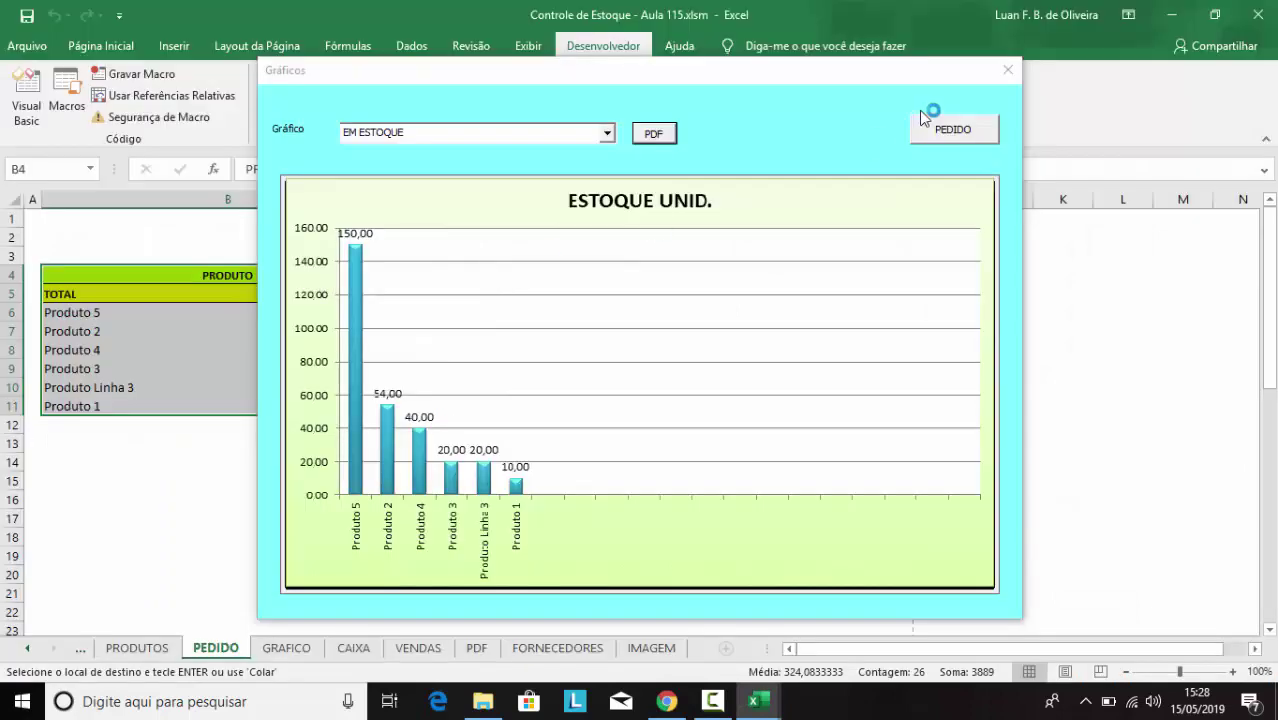
{"action": "left_click", "coordinate": [1007, 72]}
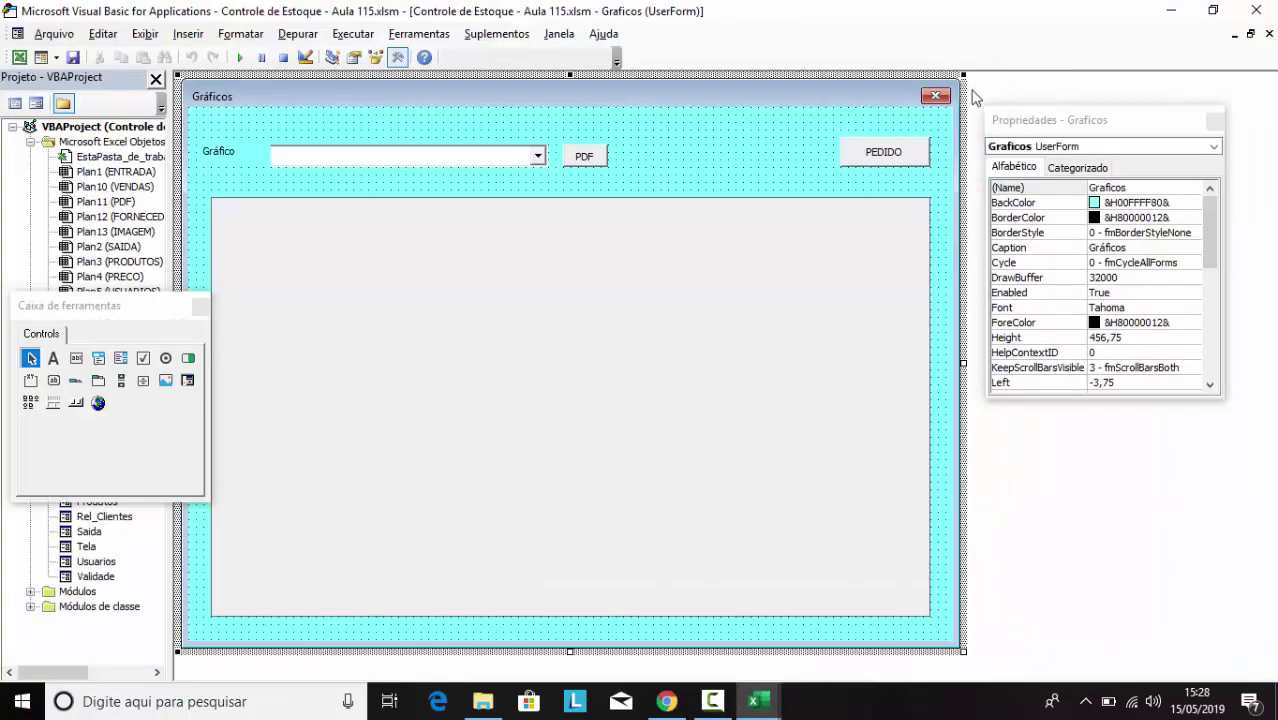
{"action": "left_click", "coordinate": [19, 57]}
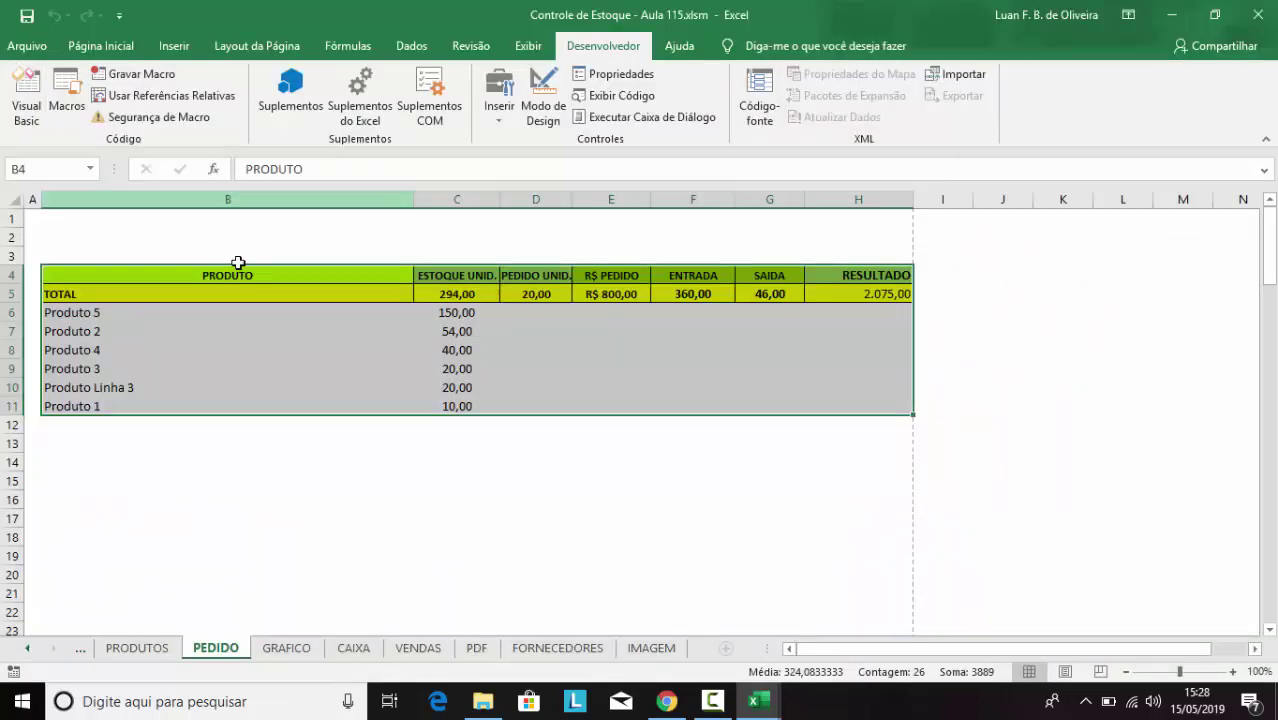
{"action": "left_click", "coordinate": [460, 295]}
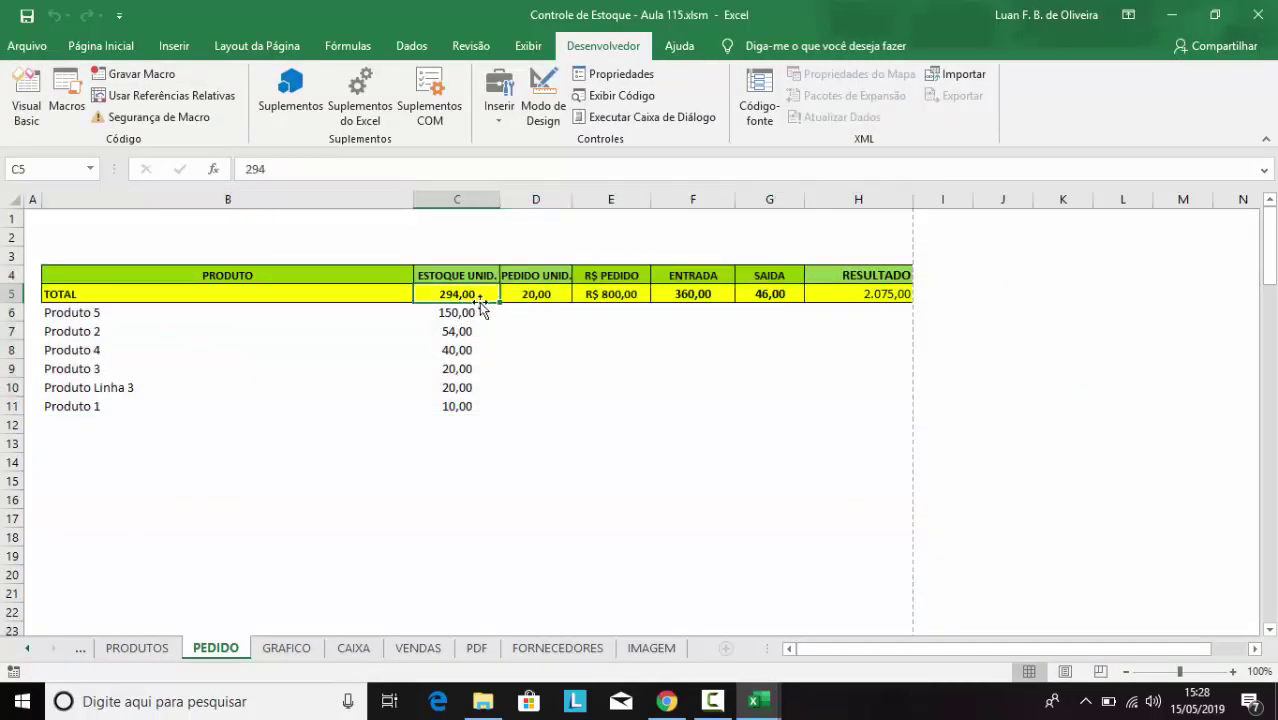
{"action": "left_click", "coordinate": [760, 700]}
{"action": "left_click", "coordinate": [778, 676]}
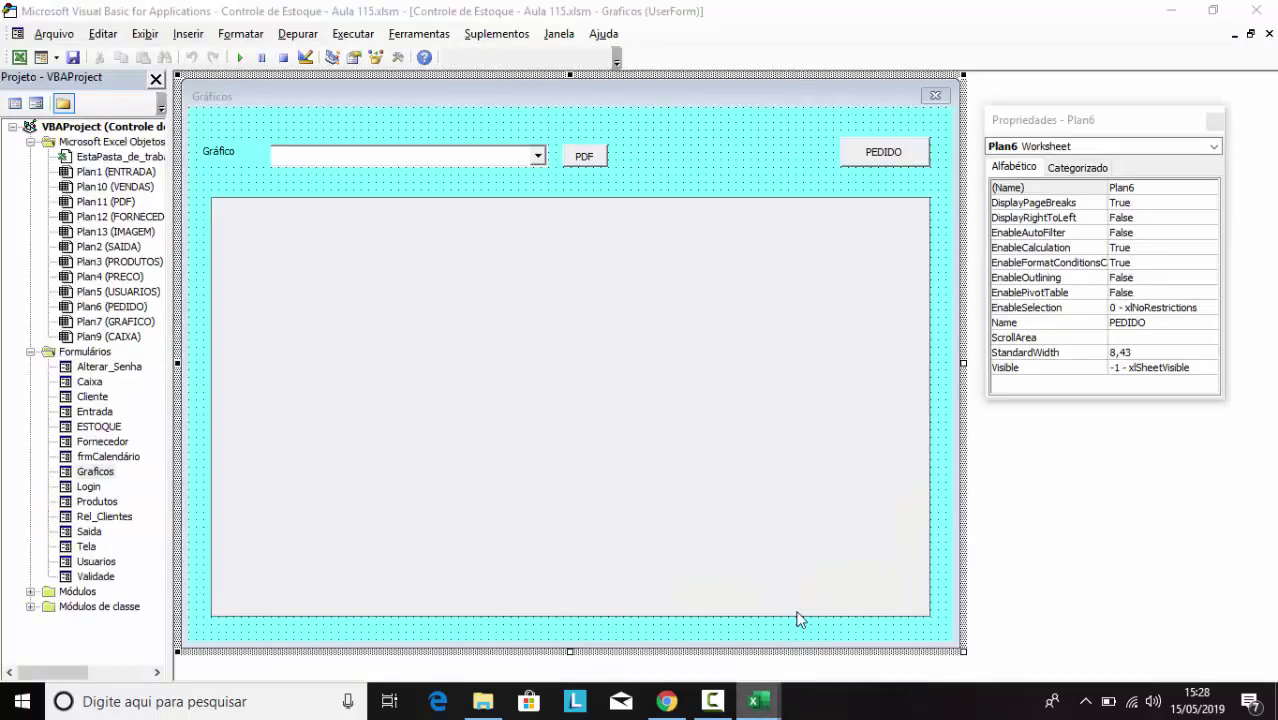
In CGrafico_Change, add Plan6.Range("C5").Value = "" below On Error GoTo Erro and paste copies
{"action": "double_click", "coordinate": [405, 160]}
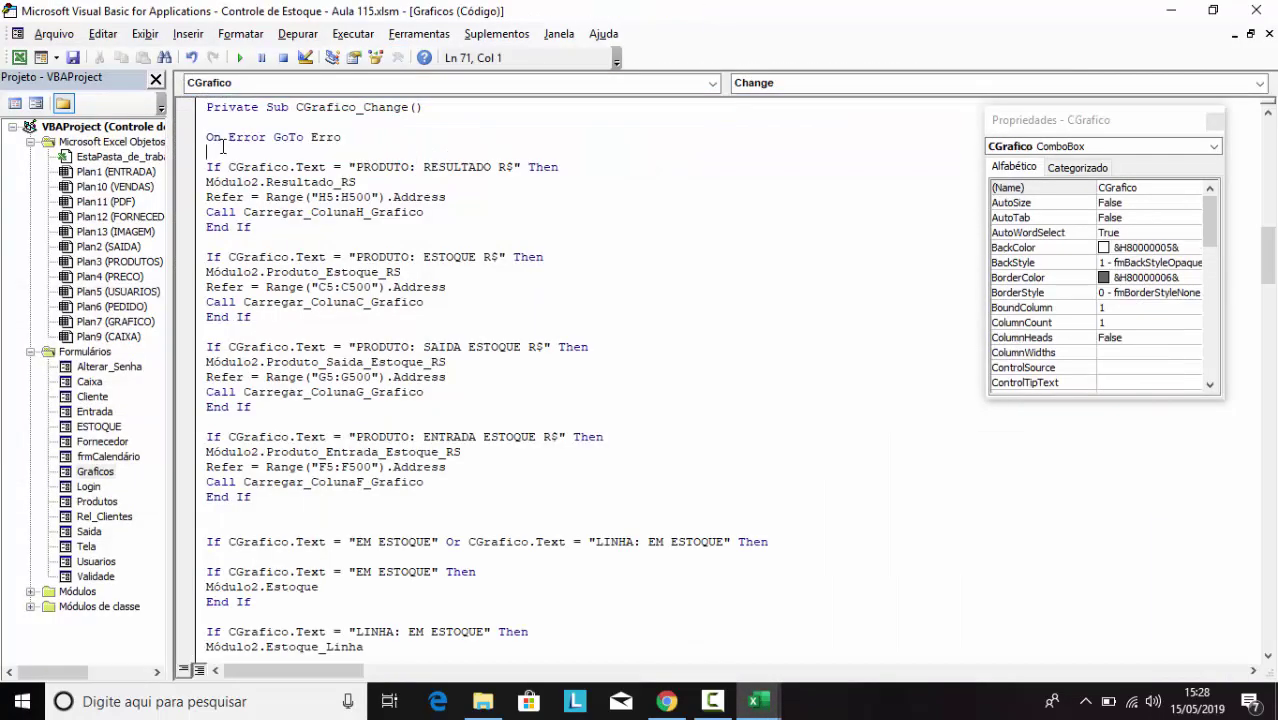
{"action": "key", "text": "Return"}
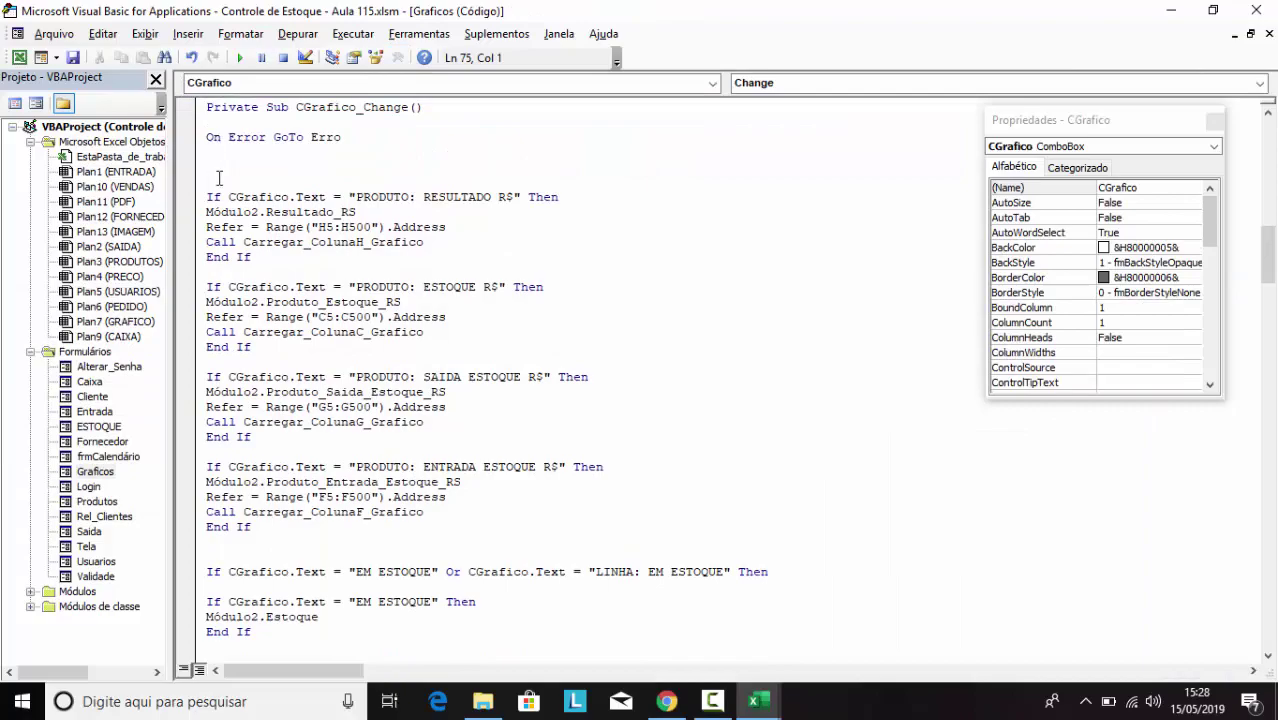
{"action": "type", "text": "Plan"}
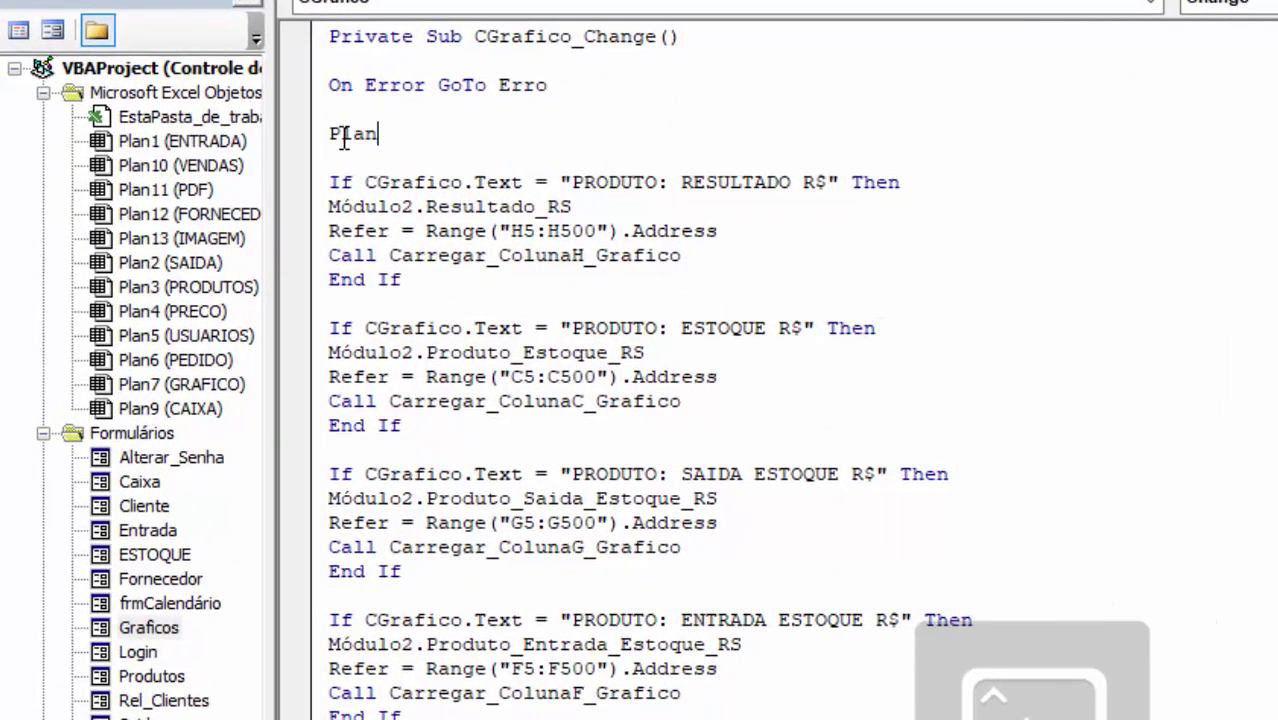
{"action": "type", "text": "6.ra "}
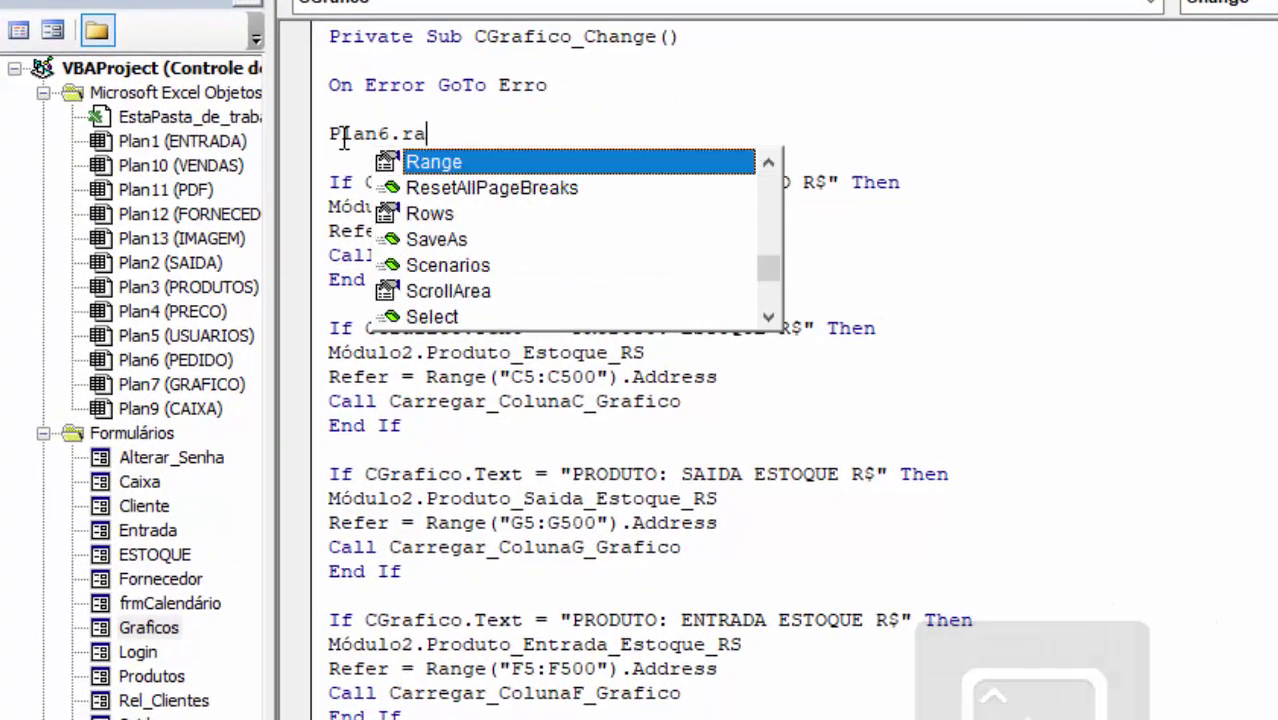
{"action": "type", "text": "\""}
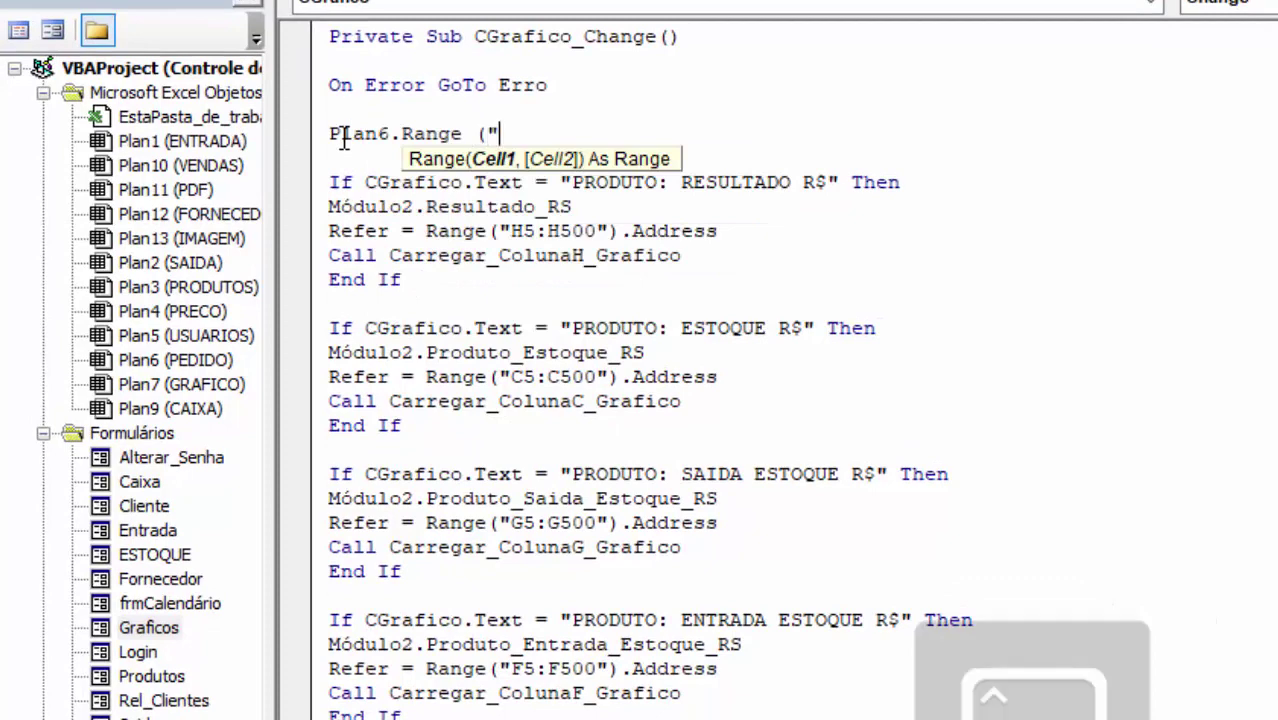
{"action": "type", "text": "C5"}
{"action": "type", "text": ").VALUE "}
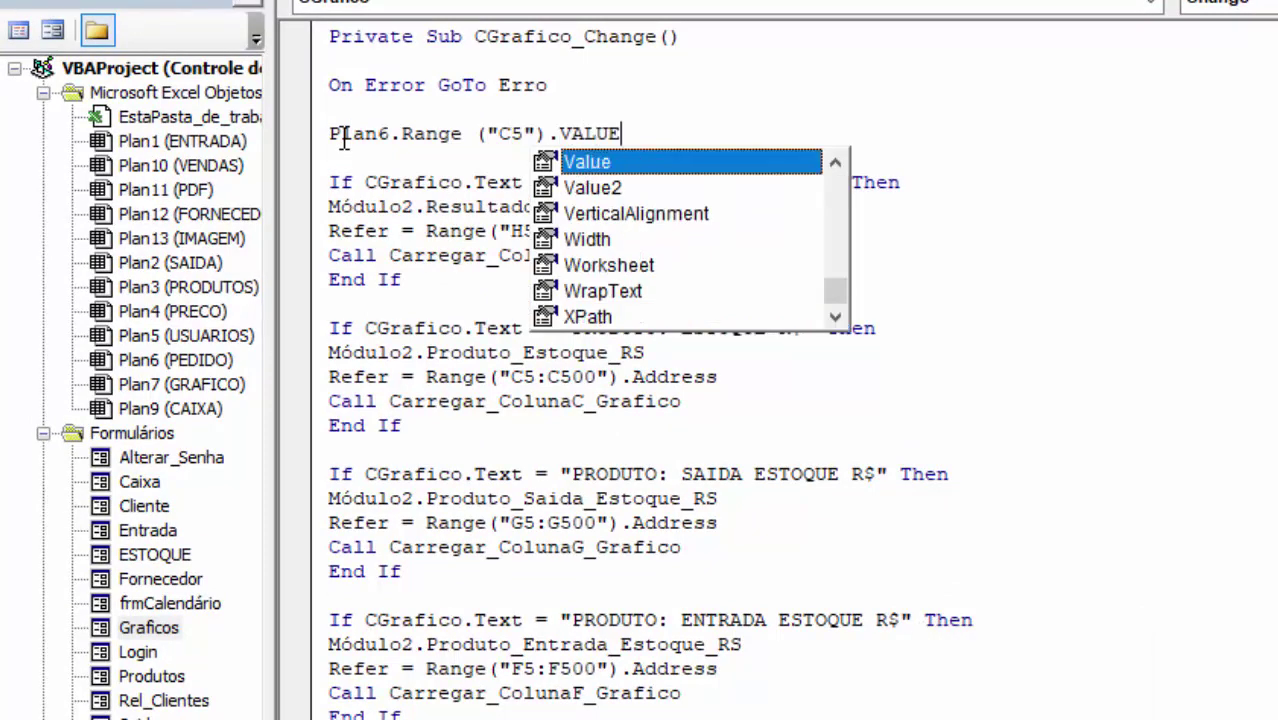
{"action": "type", "text": "= \"\""}
{"action": "key", "text": "Return"}
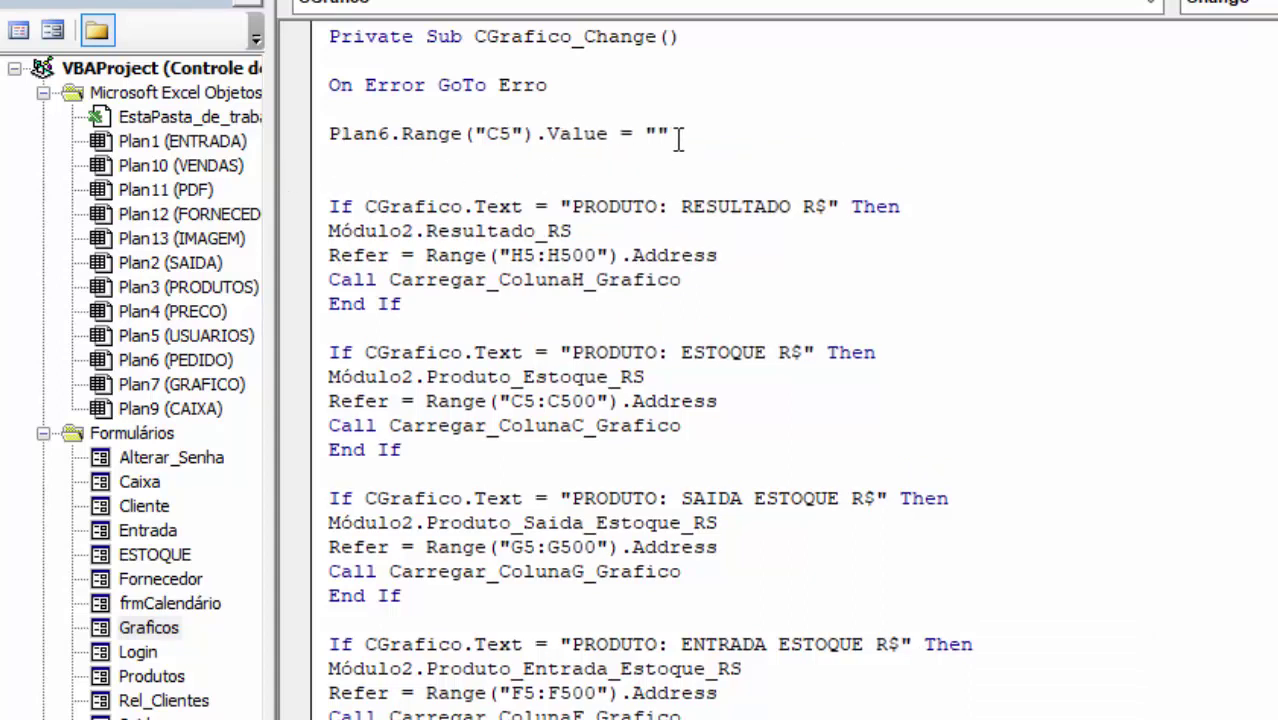
{"action": "left_click_drag", "start_coordinate": [671, 137], "coordinate": [329, 140]}
{"action": "key", "text": "ctrl+c"}
{"action": "left_click", "coordinate": [332, 160]}
{"action": "key", "text": "ctrl+v"}
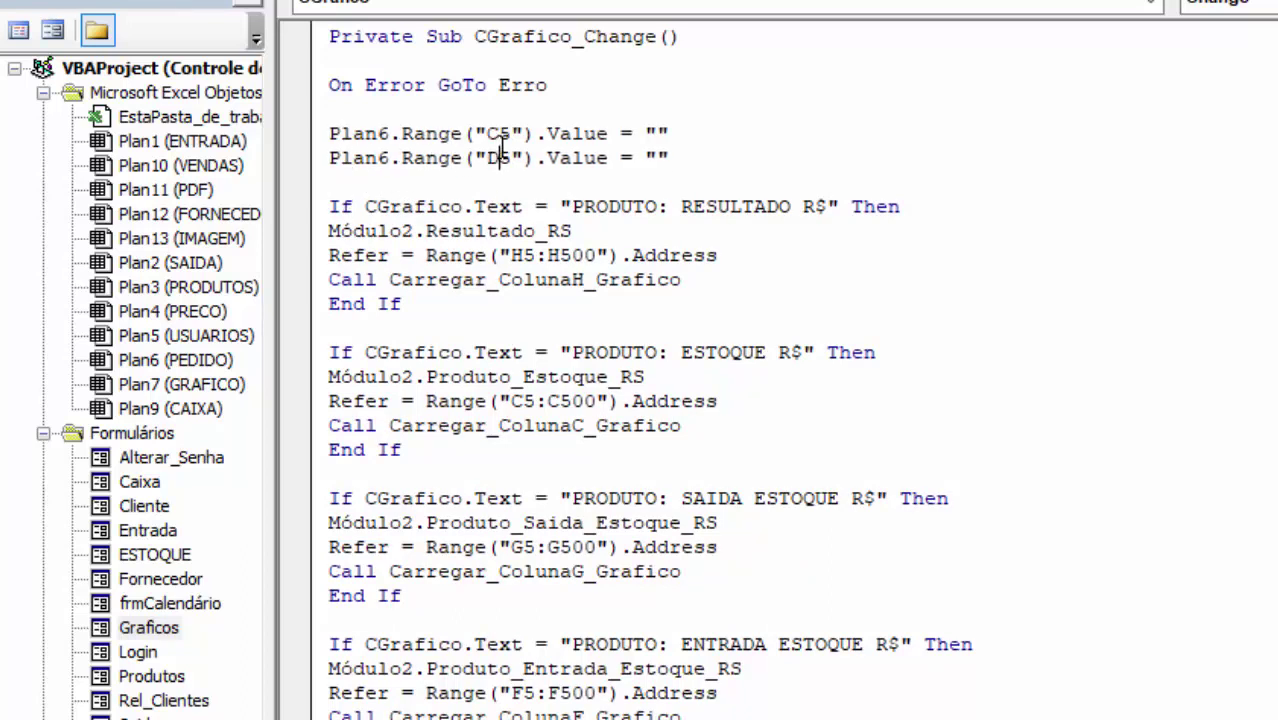
{"action": "left_click", "coordinate": [370, 184]}
{"action": "key", "text": "ctrl+v"}
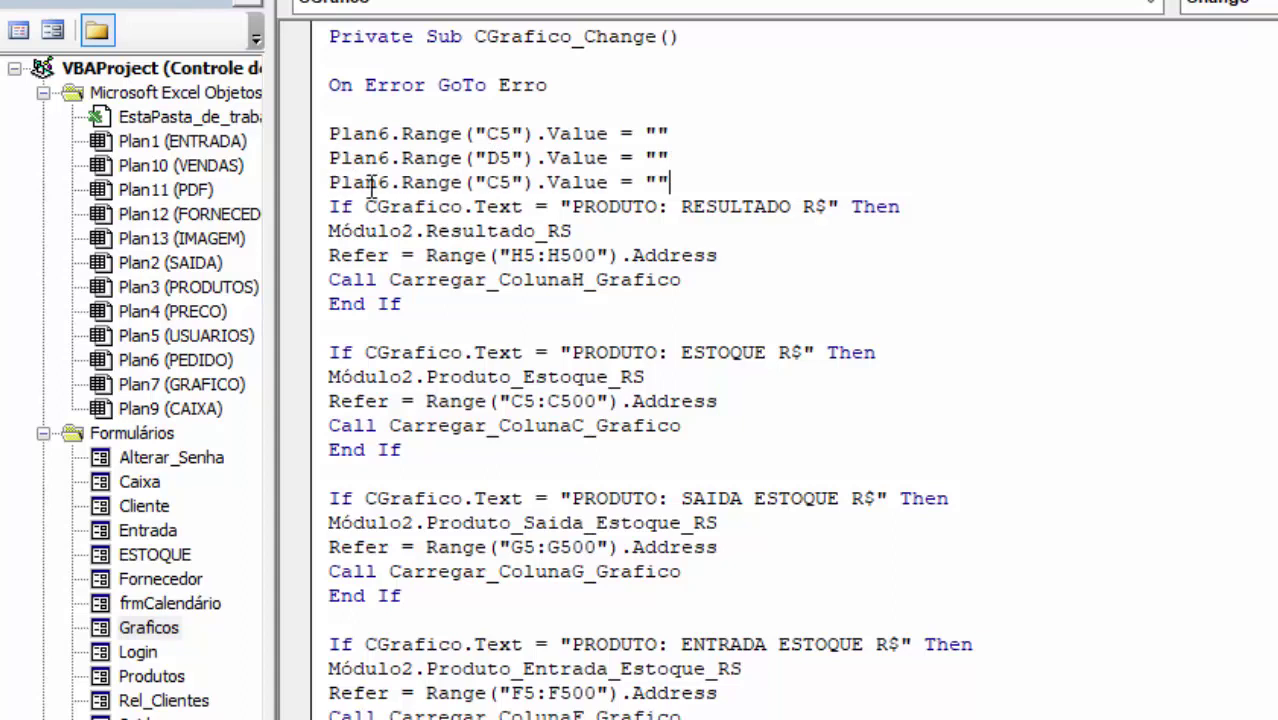
{"action": "key", "text": "Return"}
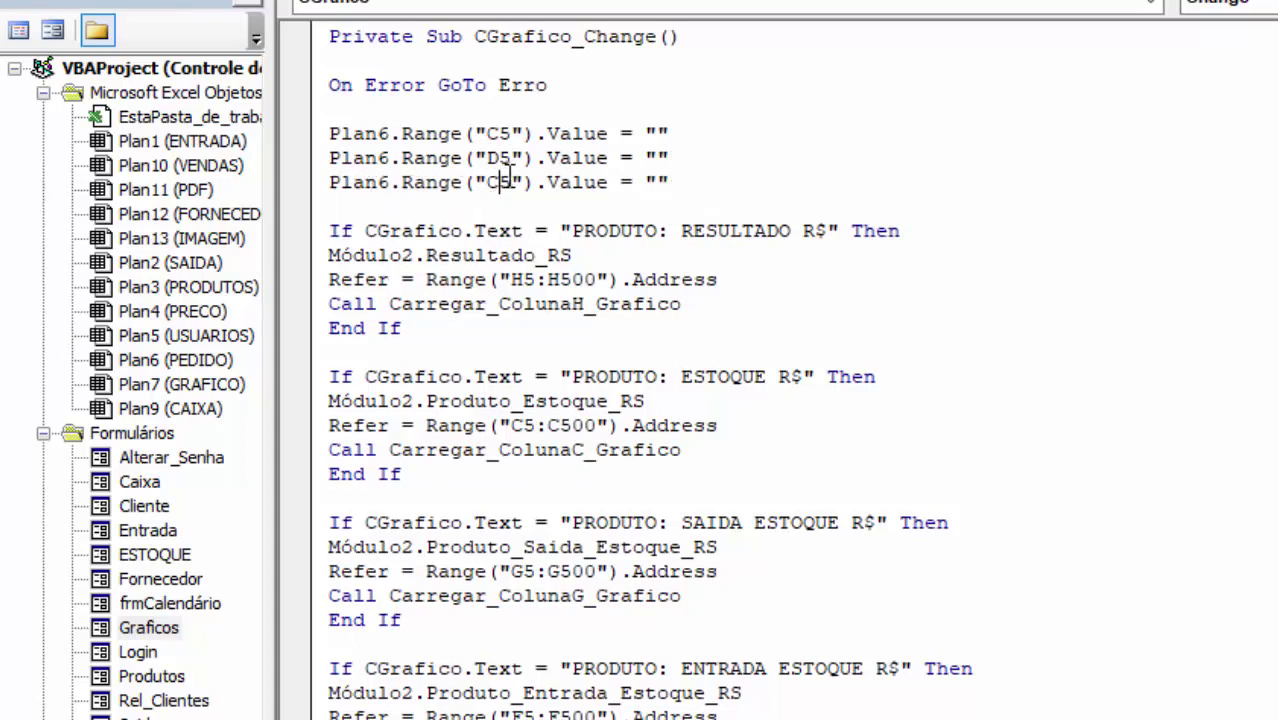
Turn the pasted copies into clearing lines for cells E5, F5, G5 and H5
{"action": "double_click", "coordinate": [507, 182]}
{"action": "type", "text": "E5"}
{"action": "left_click", "coordinate": [377, 208]}
{"action": "key", "text": "ctrl+v"}
{"action": "key", "text": "Return"}
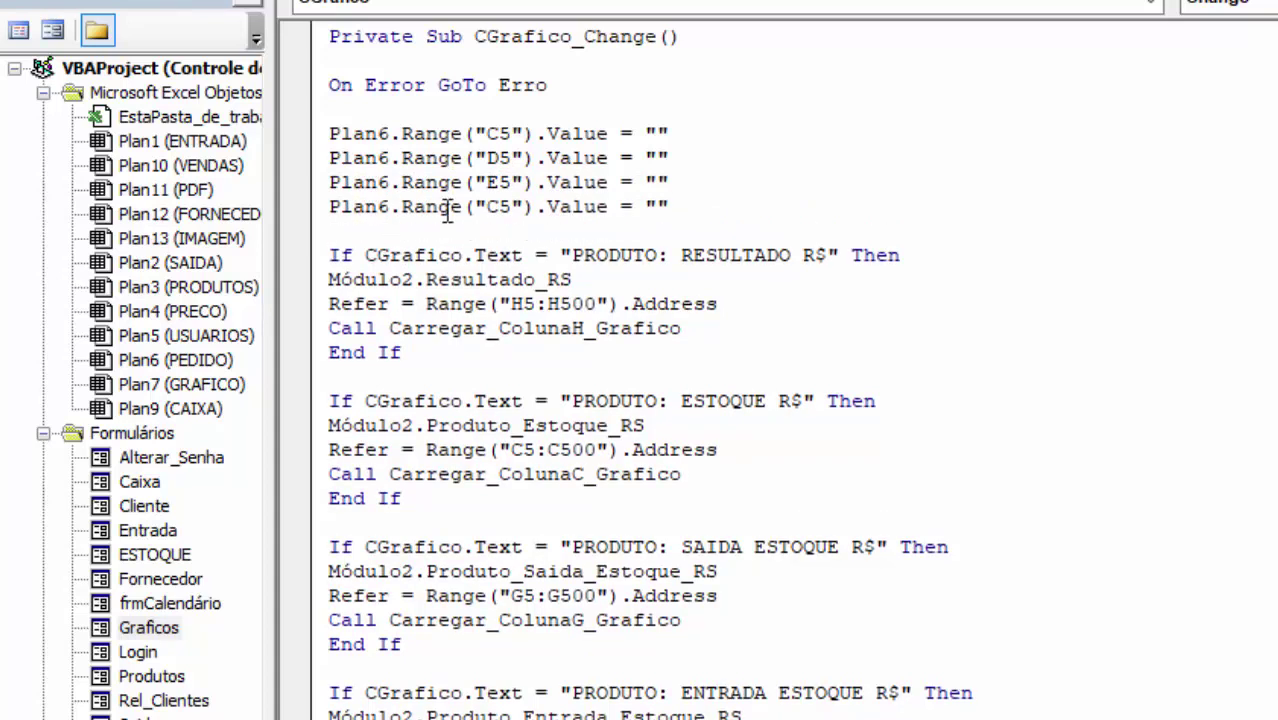
{"action": "double_click", "coordinate": [503, 207]}
{"action": "type", "text": "F5"}
{"action": "left_click", "coordinate": [407, 232]}
{"action": "key", "text": "ctrl+v"}
{"action": "key", "text": "Return"}
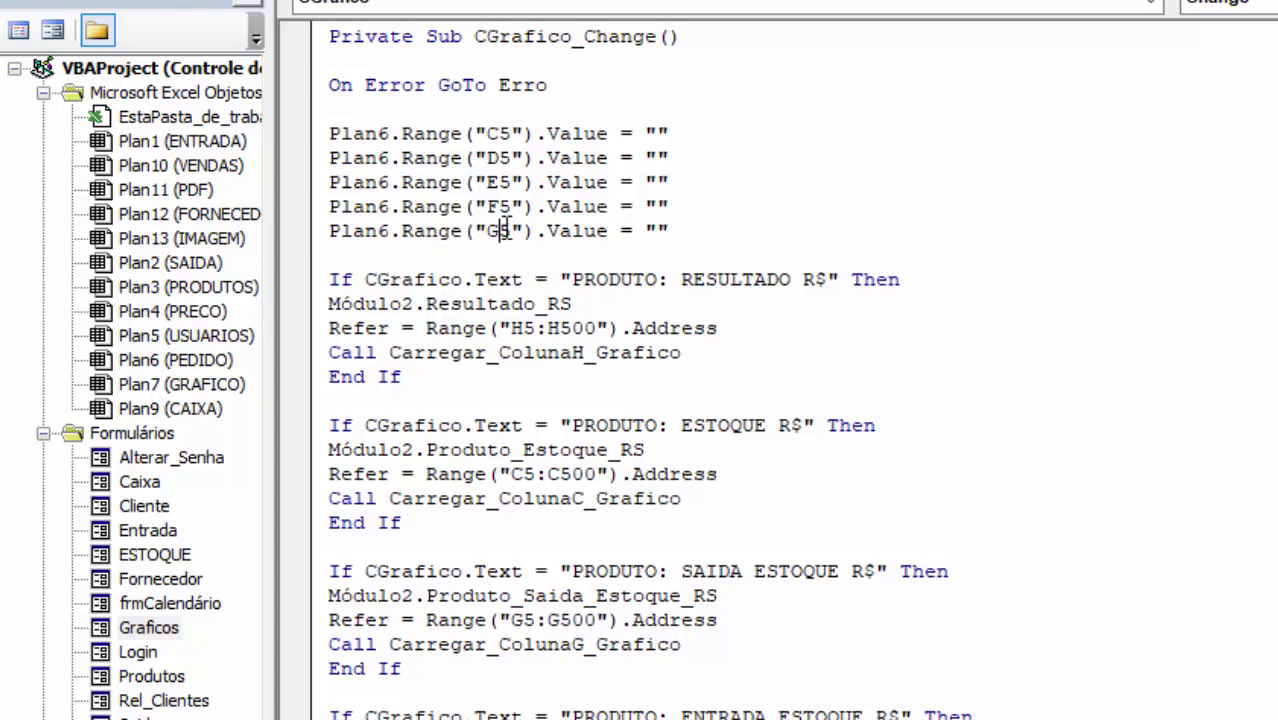
{"action": "left_click", "coordinate": [337, 256]}
{"action": "key", "text": "ctrl+v"}
{"action": "key", "text": "Return"}
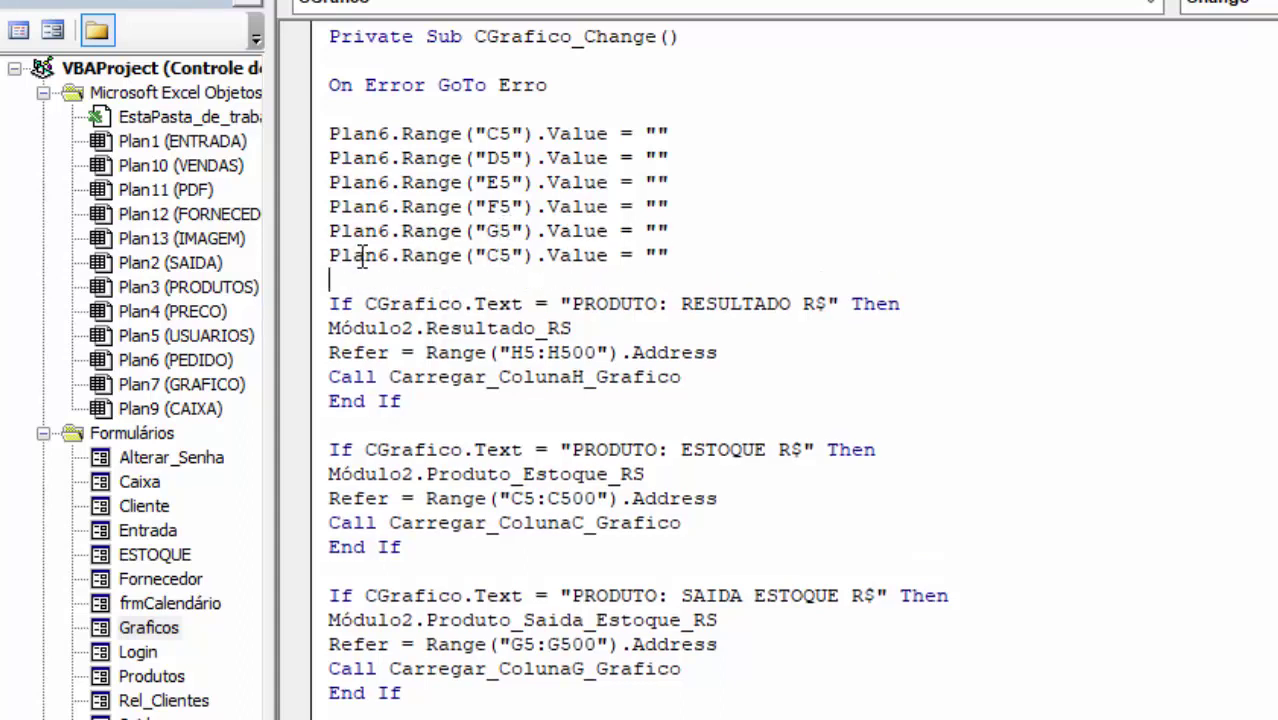
{"action": "double_click", "coordinate": [500, 256]}
{"action": "type", "text": "H5"}
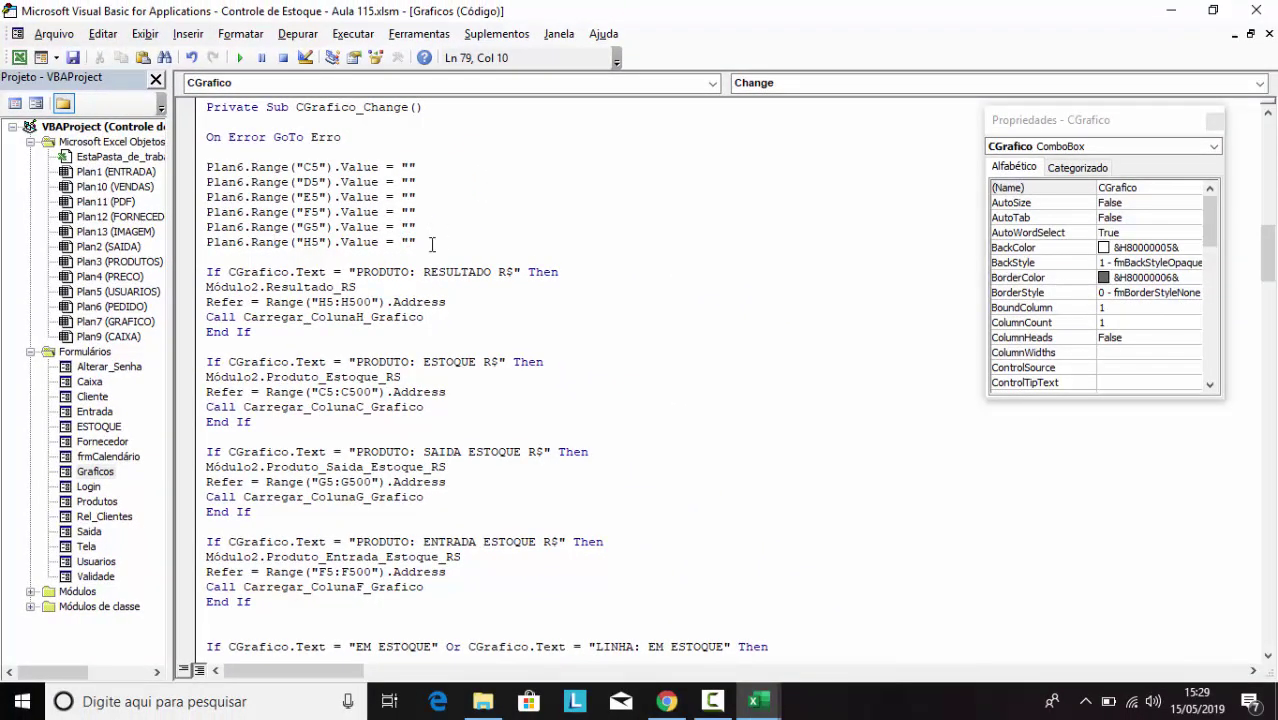
Run the Gráficos form again, select the EM ESTOQUE chart, and export PEDIDO to PDF
{"action": "double_click", "coordinate": [95, 471]}
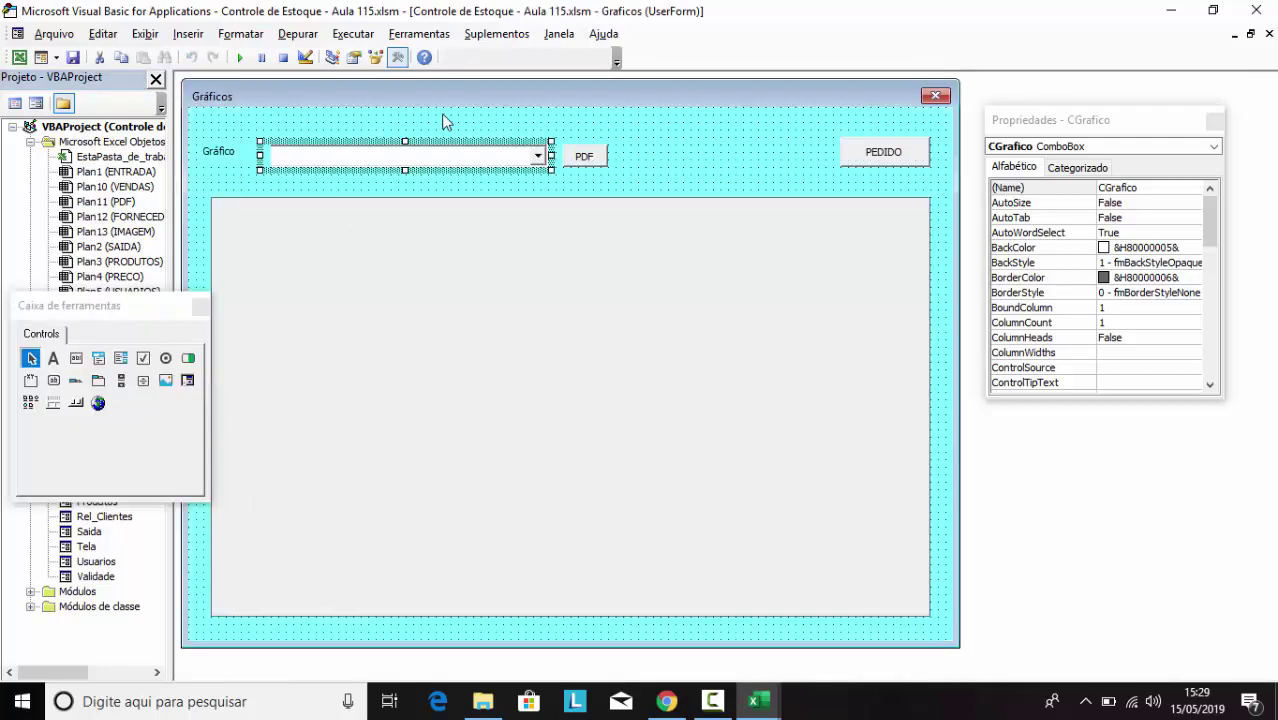
{"action": "left_click", "coordinate": [240, 57]}
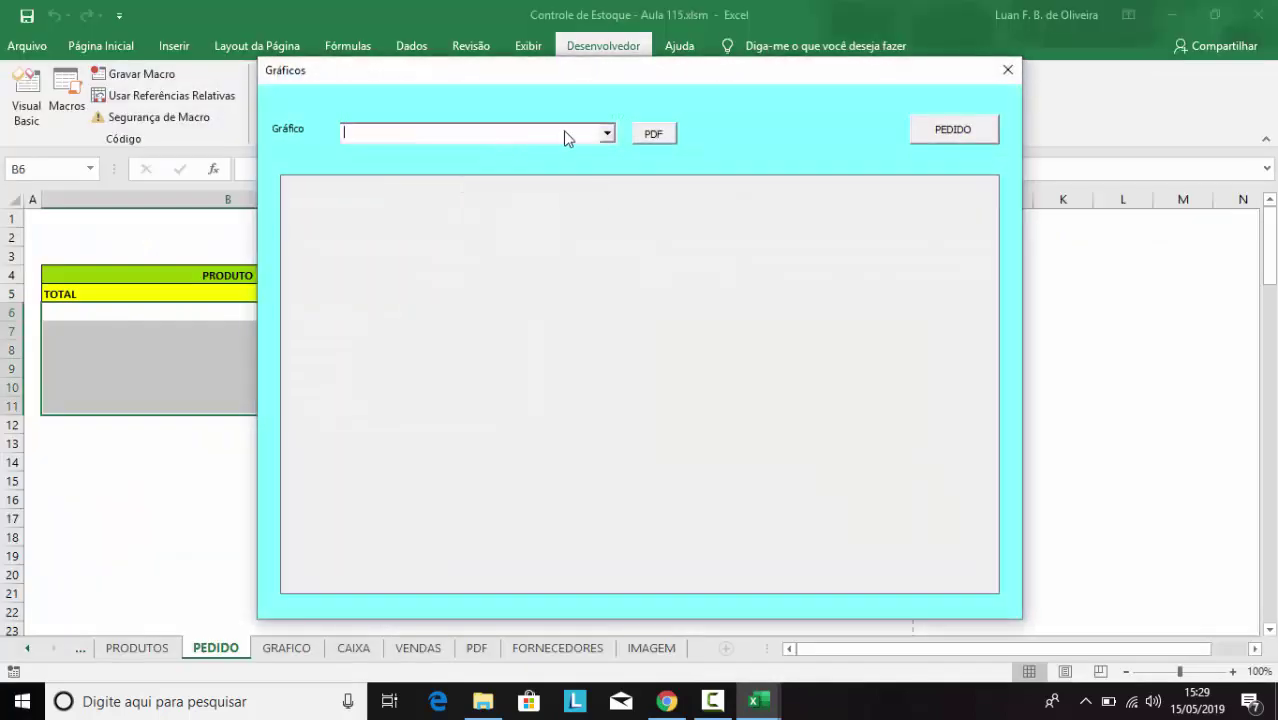
{"action": "left_click", "coordinate": [565, 133]}
{"action": "left_click", "coordinate": [494, 153]}
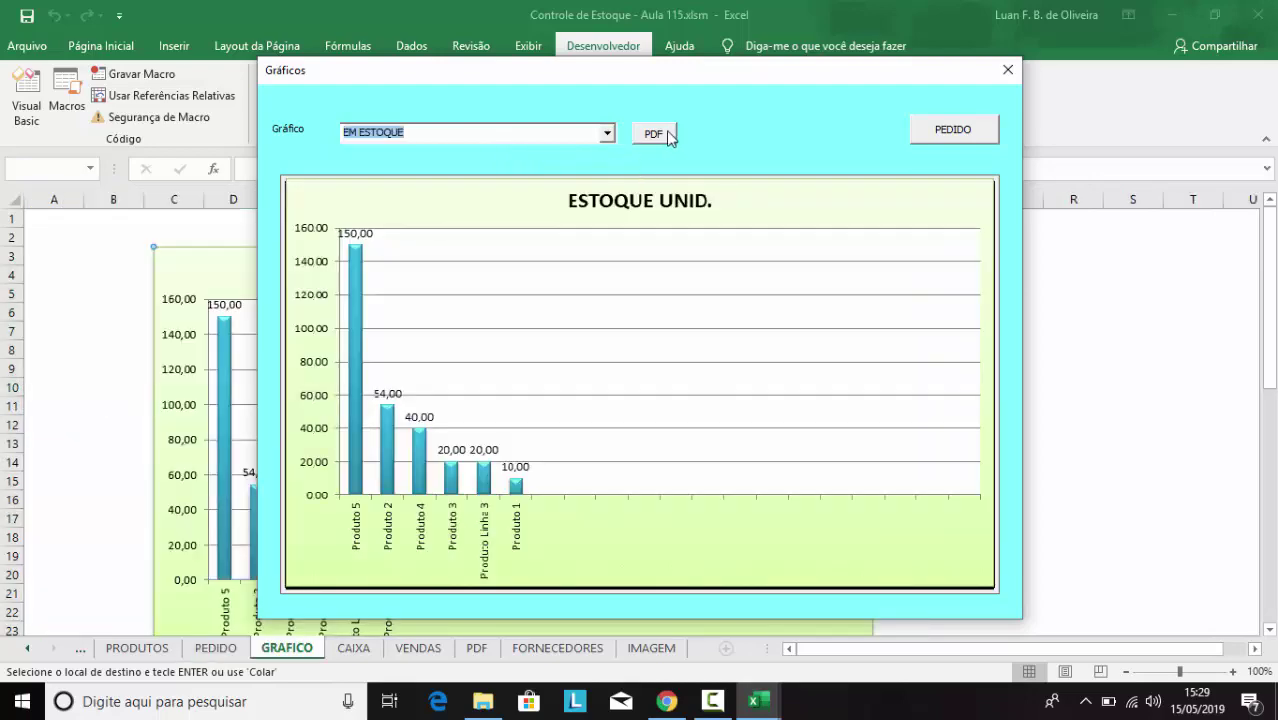
{"action": "left_click", "coordinate": [667, 133]}
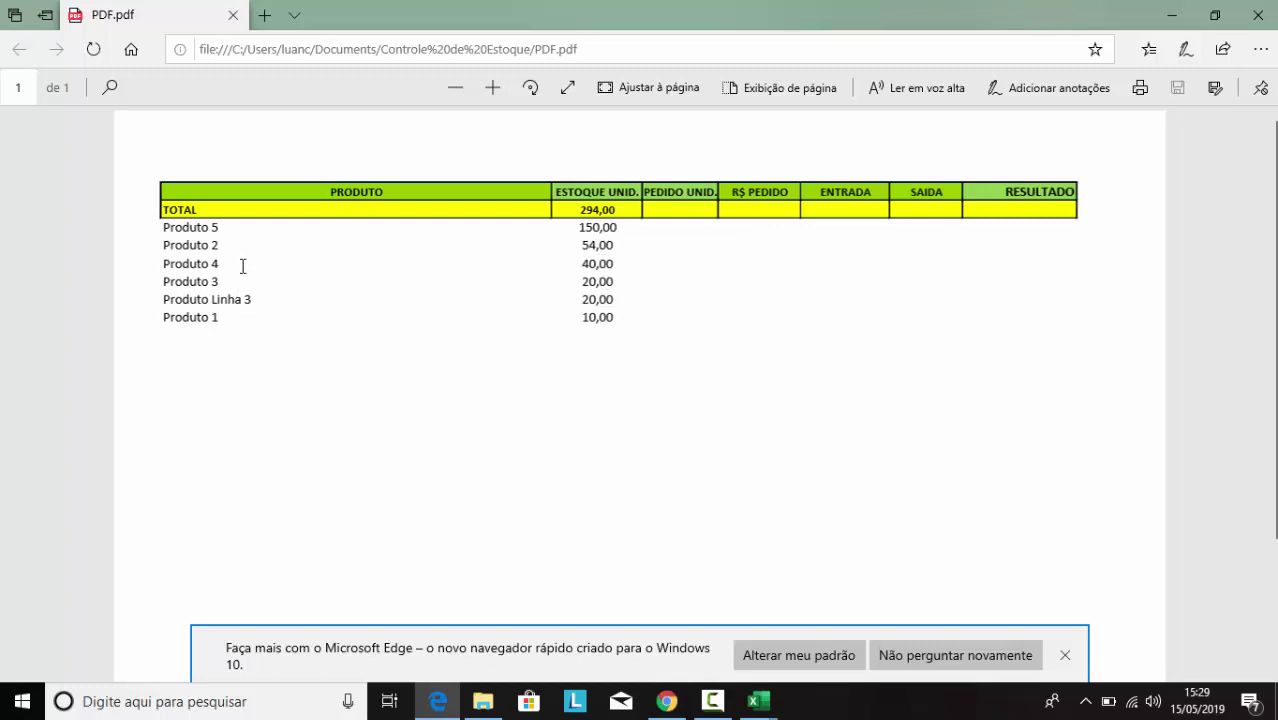
Scroll through the exported PDF, dismiss the default-browser notification, and close Edge
{"action": "scroll", "coordinate": [246, 272], "scroll_direction": "down", "scroll_amount": 3}
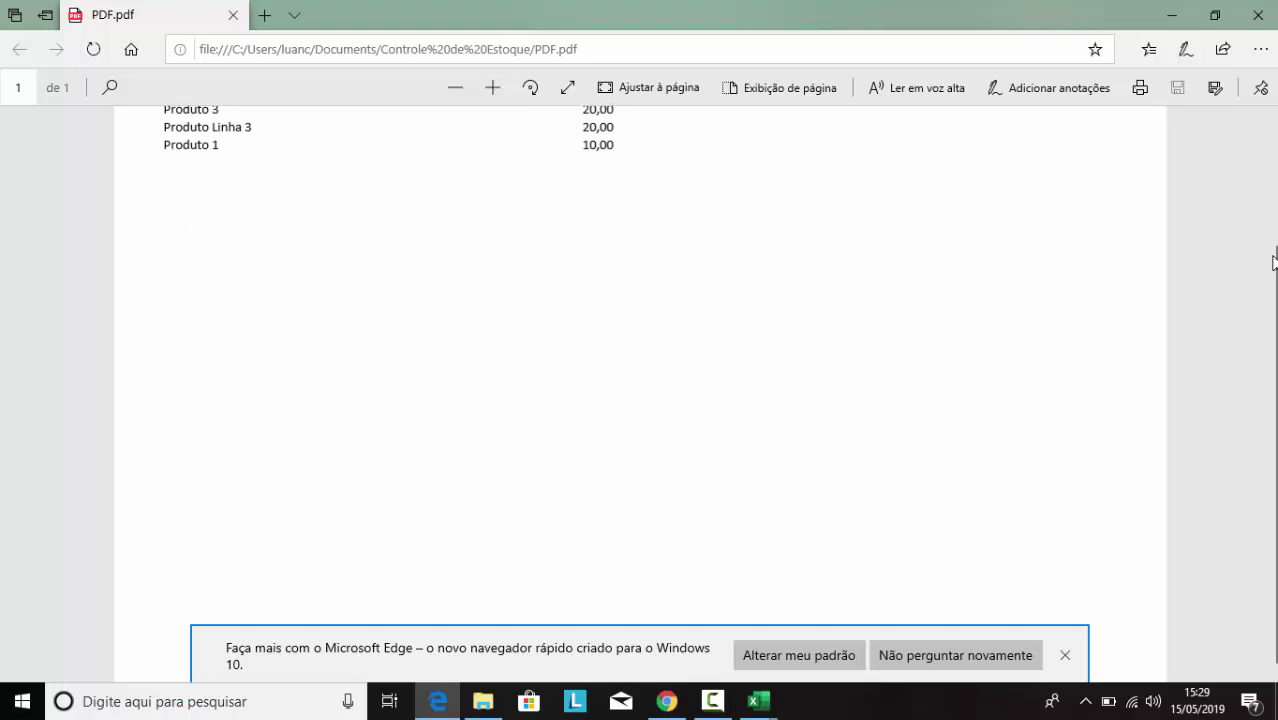
{"action": "left_click_drag", "start_coordinate": [1272, 262], "coordinate": [1272, 144]}
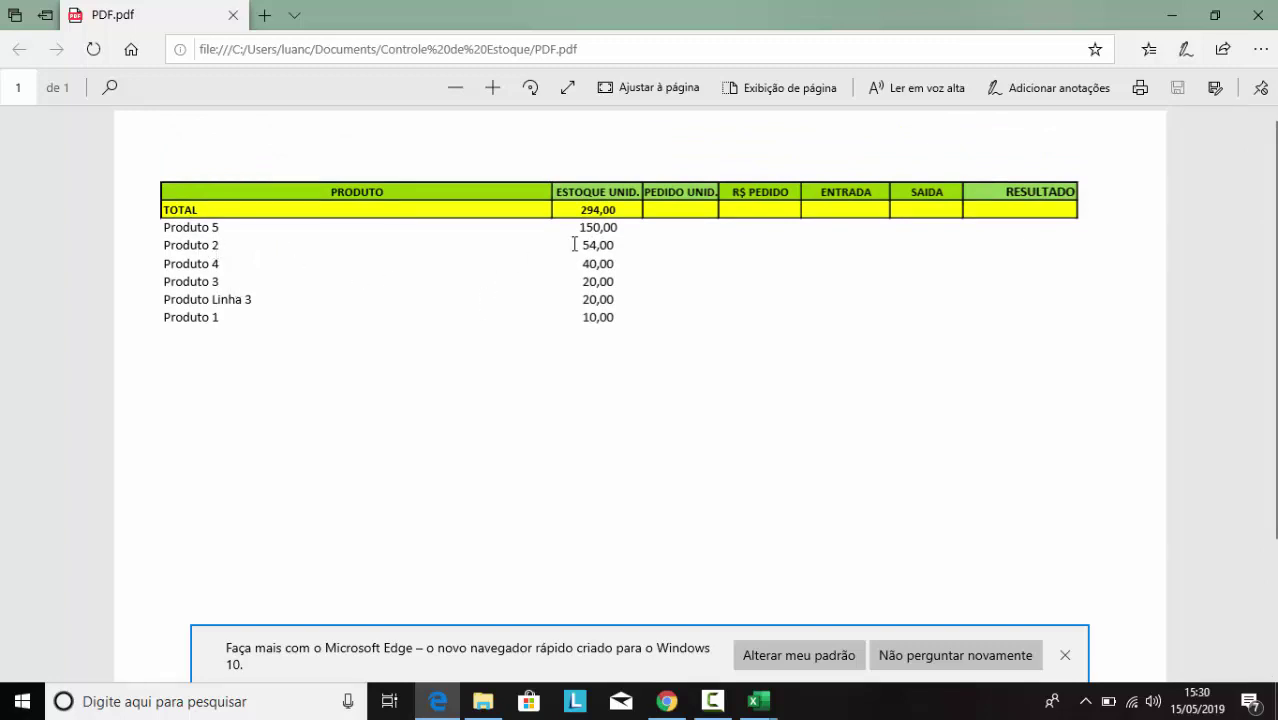
{"action": "left_click", "coordinate": [1065, 655]}
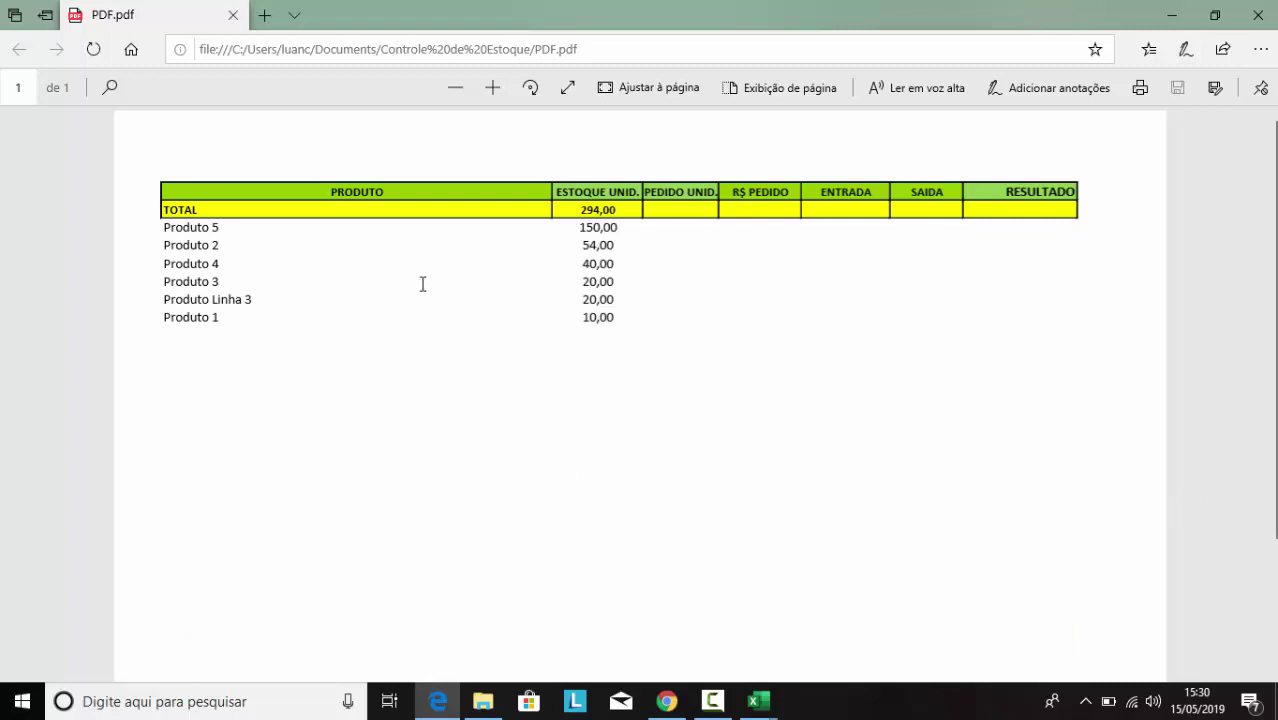
{"action": "left_click", "coordinate": [1262, 18]}
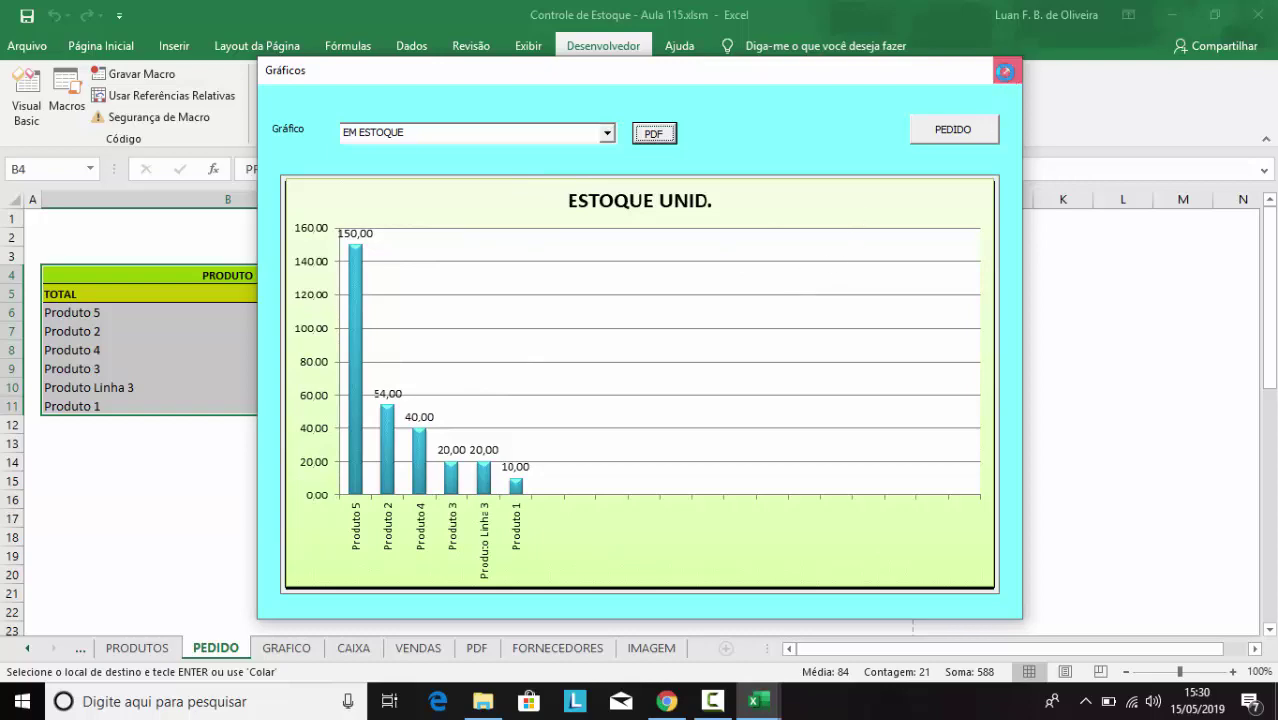
Close the Gráficos form and centre the RESULTADO heading in cell H4 of the PEDIDO sheet
{"action": "left_click", "coordinate": [1008, 69]}
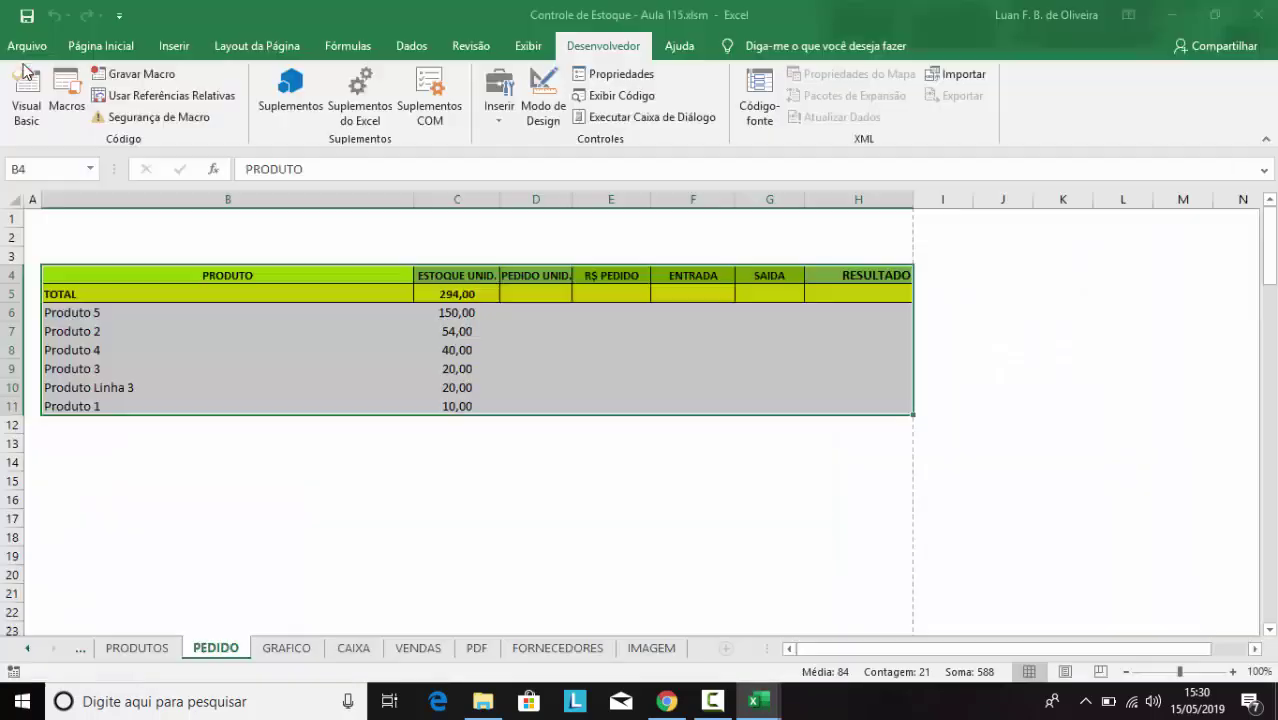
{"action": "left_click", "coordinate": [882, 280]}
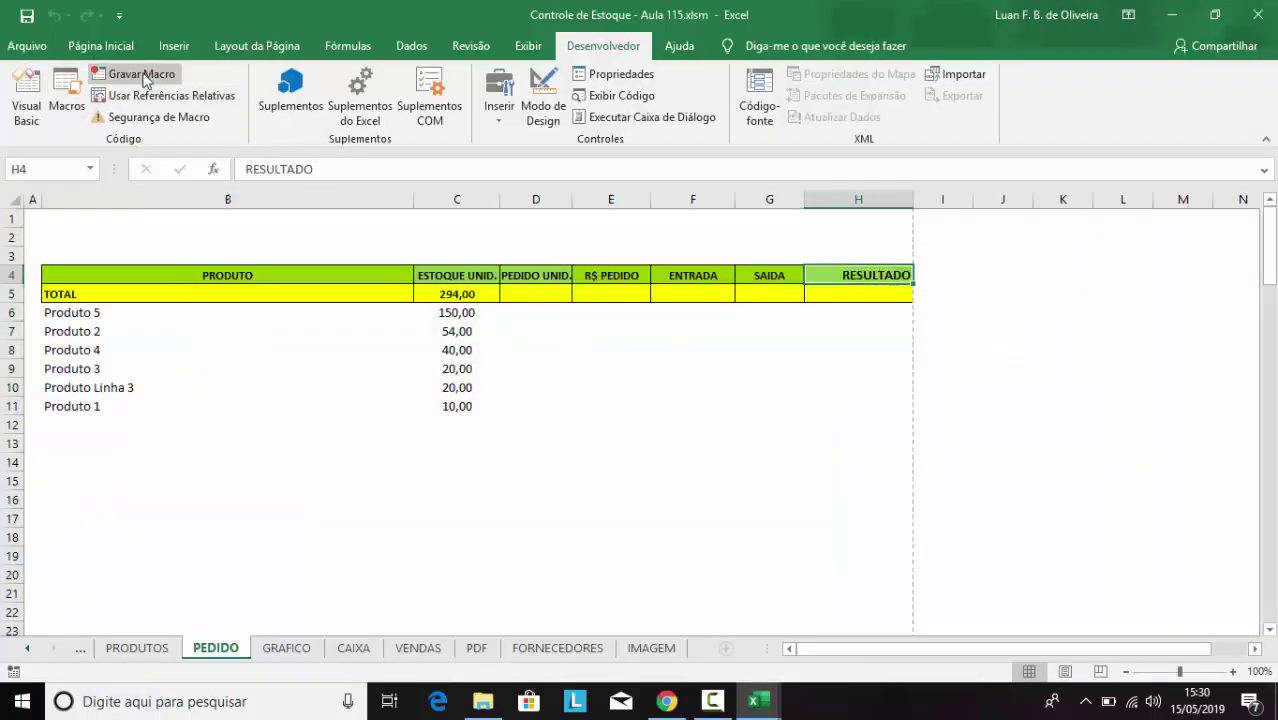
{"action": "left_click", "coordinate": [101, 50]}
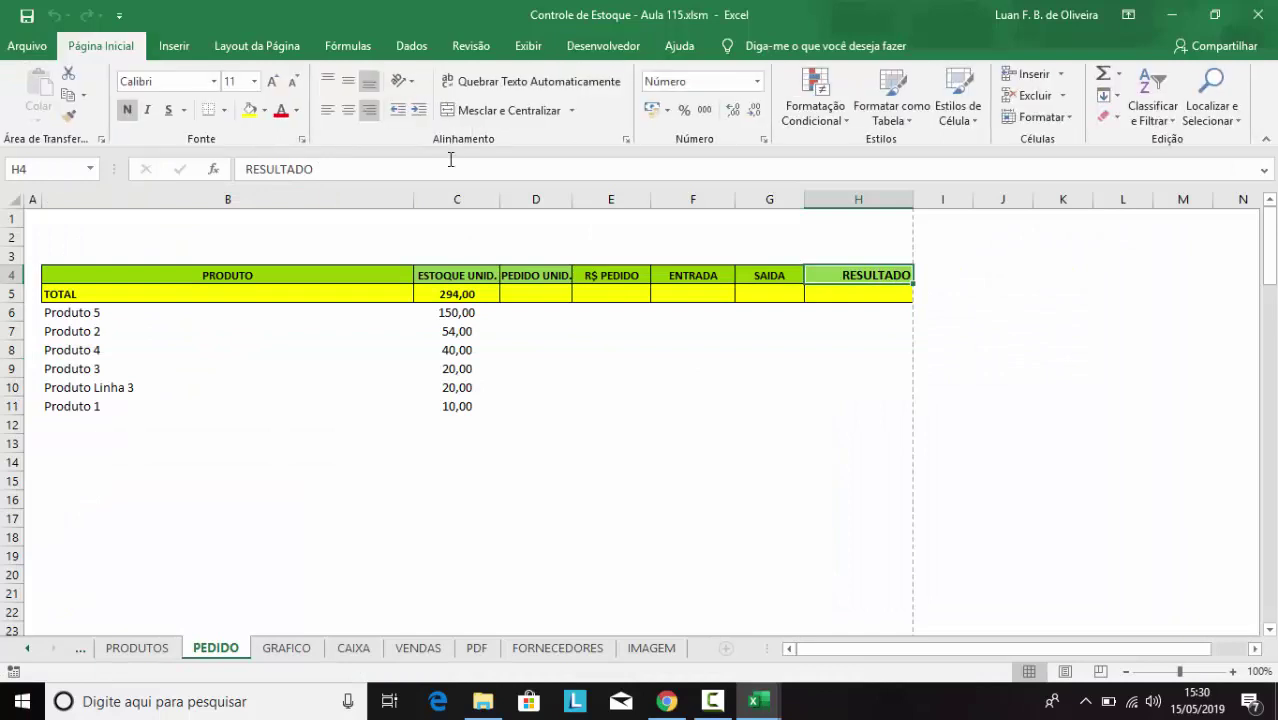
{"action": "left_click", "coordinate": [355, 111]}
Save the workbook and return to the VBA editor
{"action": "left_click", "coordinate": [705, 384]}
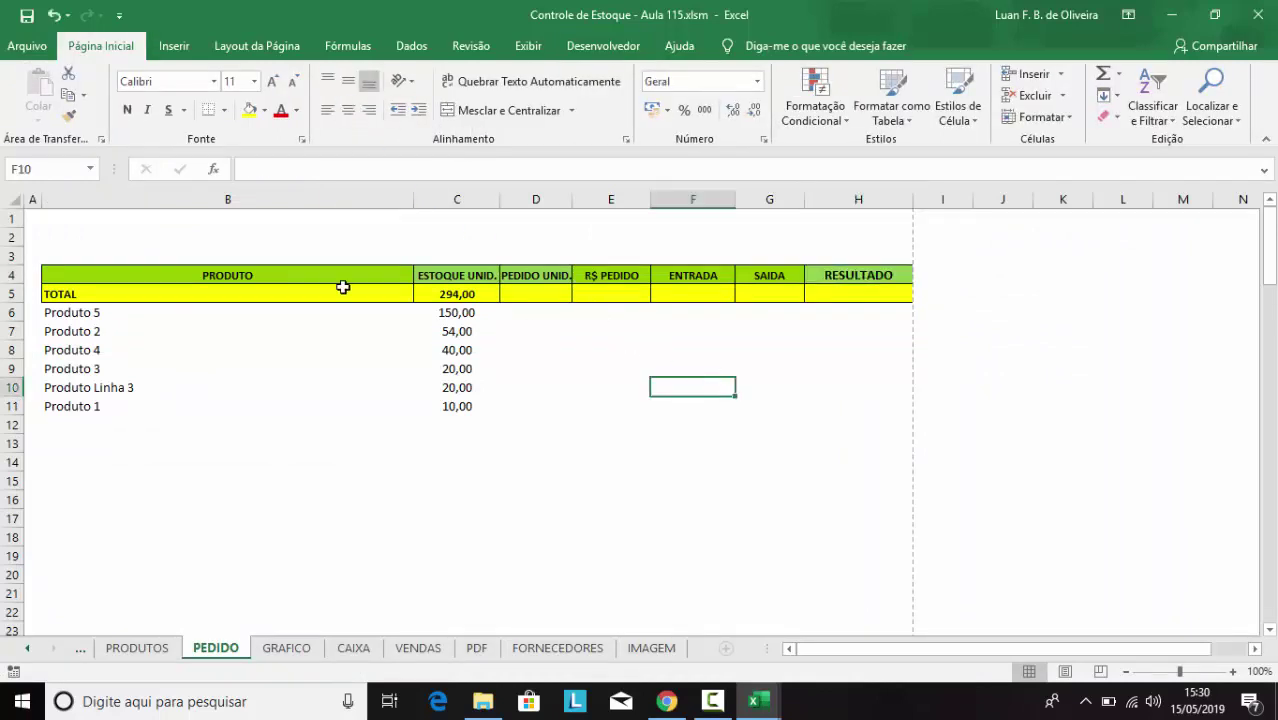
{"action": "left_click", "coordinate": [27, 18]}
{"action": "mouse_move", "coordinate": [757, 701]}
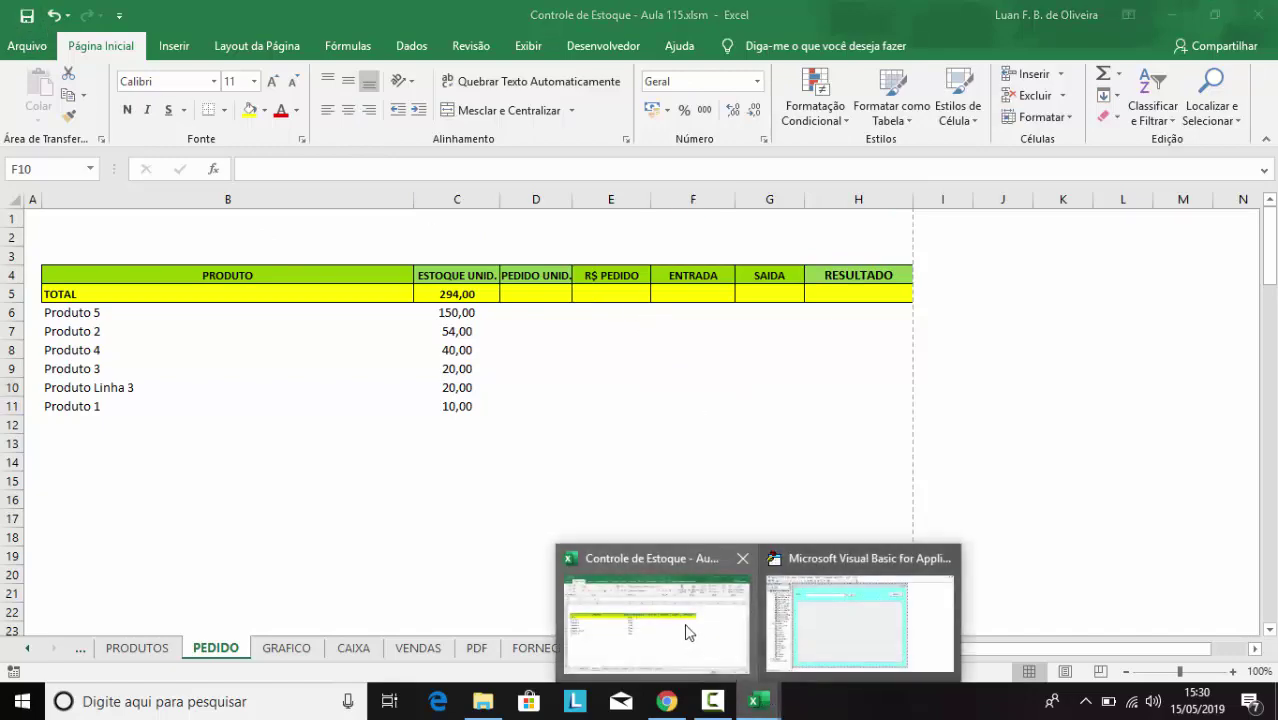
{"action": "left_click", "coordinate": [832, 624]}
Open the TUser_Change routine of the Login form's user field and add a blank line
{"action": "left_click_drag", "start_coordinate": [136, 305], "coordinate": [352, 125]}
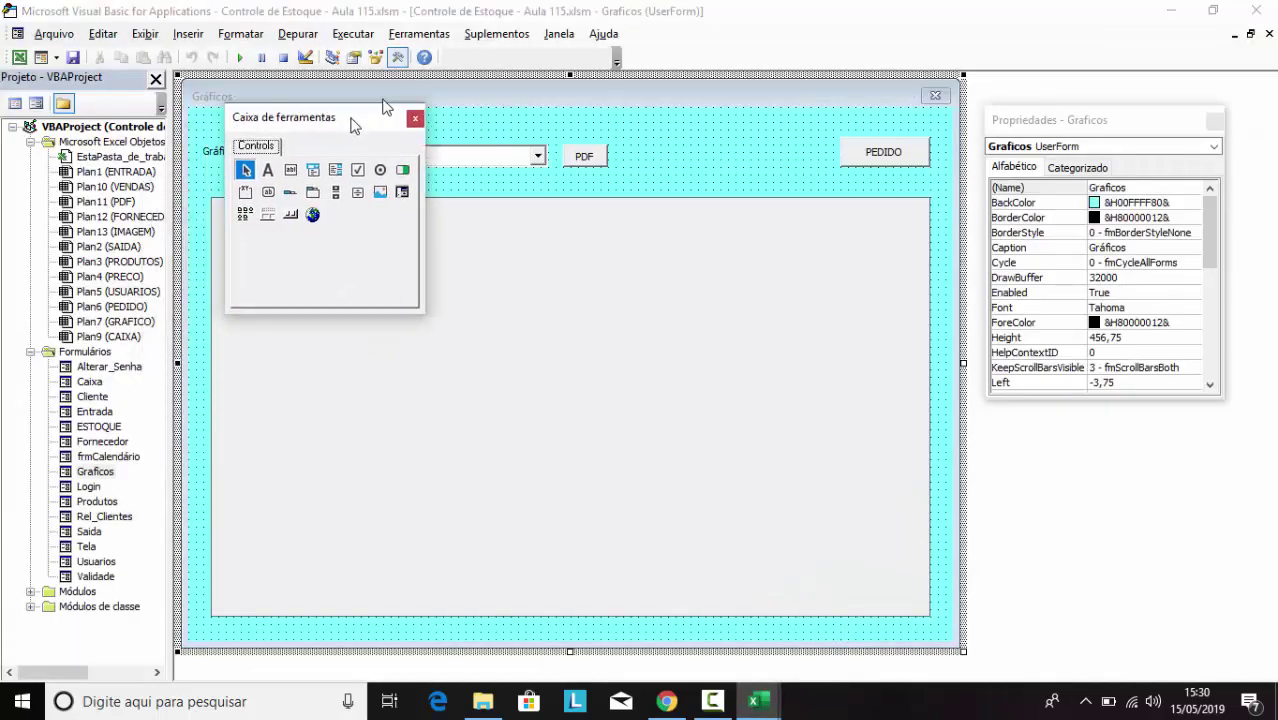
{"action": "double_click", "coordinate": [92, 487]}
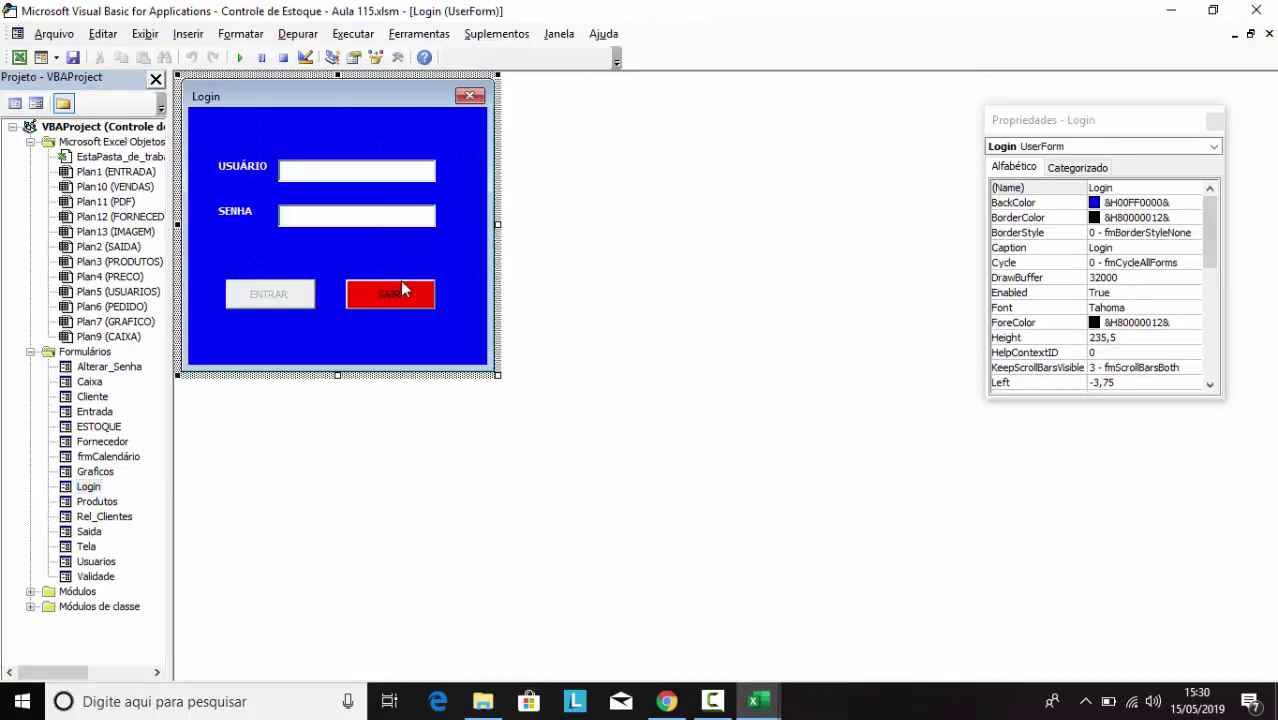
{"action": "double_click", "coordinate": [328, 172]}
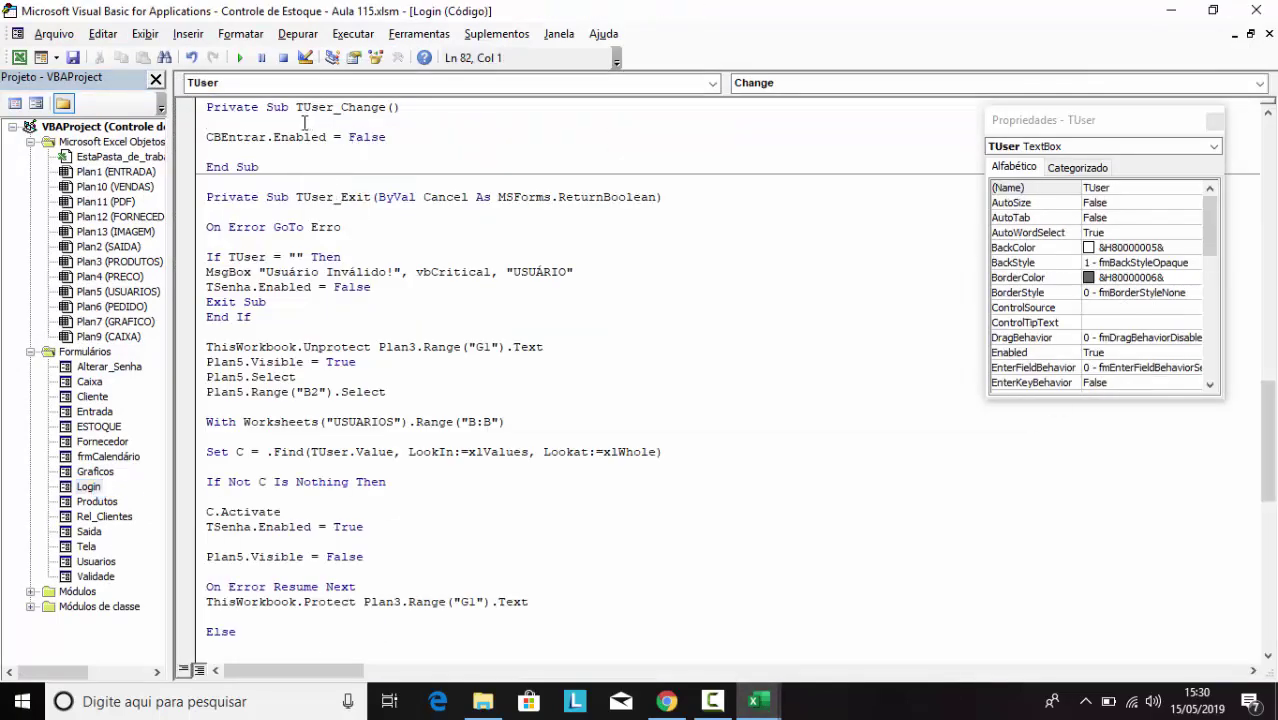
{"action": "key", "text": "Return"}
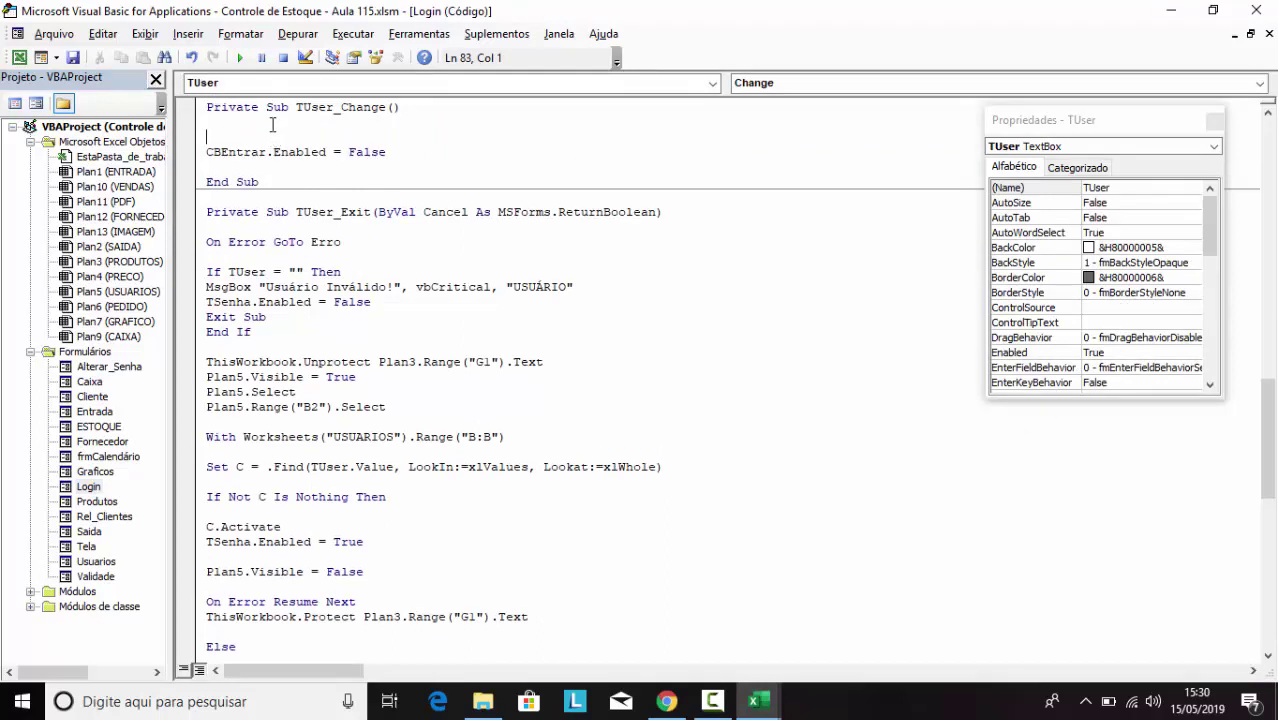
Add the line TUser = UCase(TUser.Text) and delete the extra blank lines below it
{"action": "left_click", "coordinate": [297, 106], "text": "shift"}
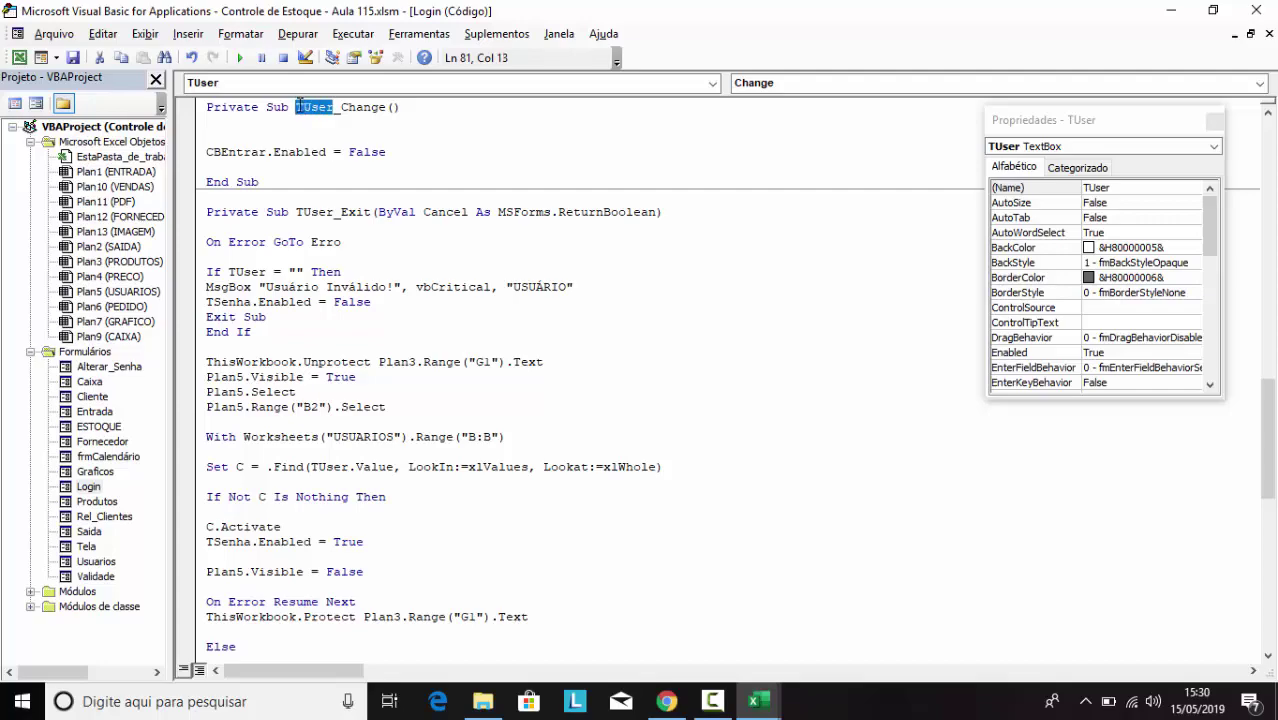
{"action": "key", "text": "ctrl+c"}
{"action": "left_click", "coordinate": [233, 124]}
{"action": "key", "text": "Return"}
{"action": "key", "text": "ctrl+v"}
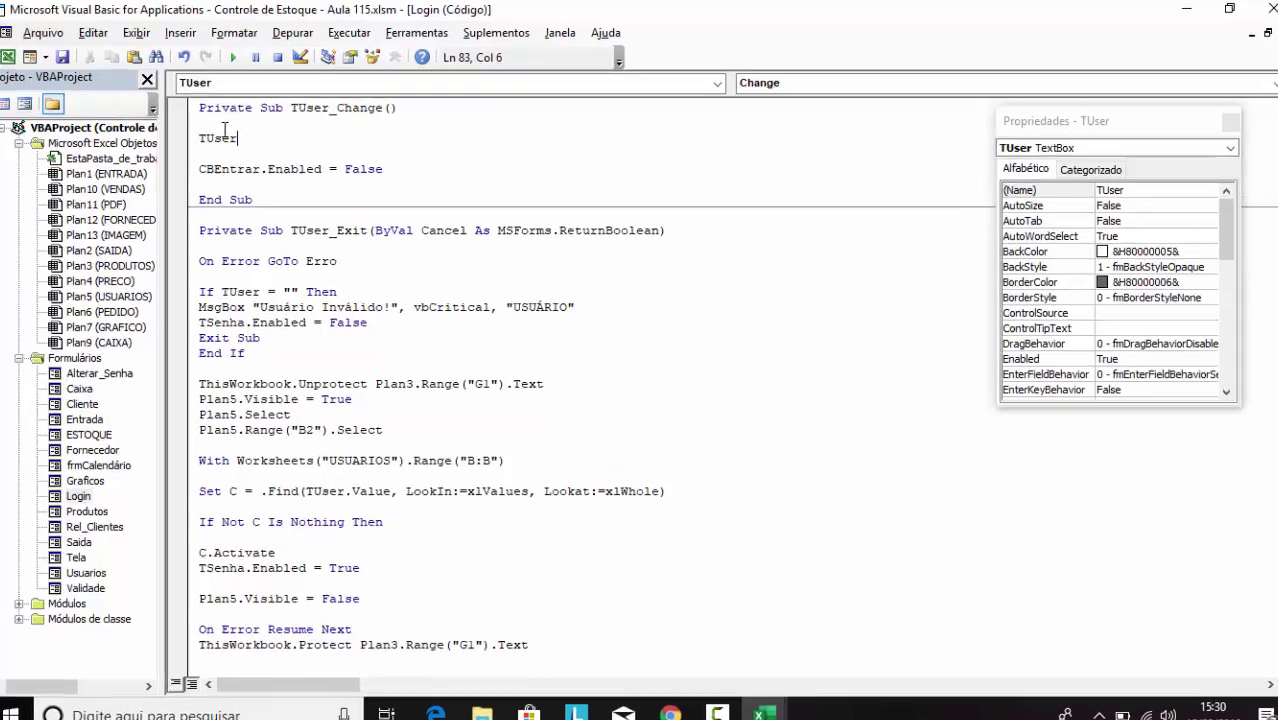
{"action": "type", "text": "= "}
{"action": "type", "text": "UCASE"}
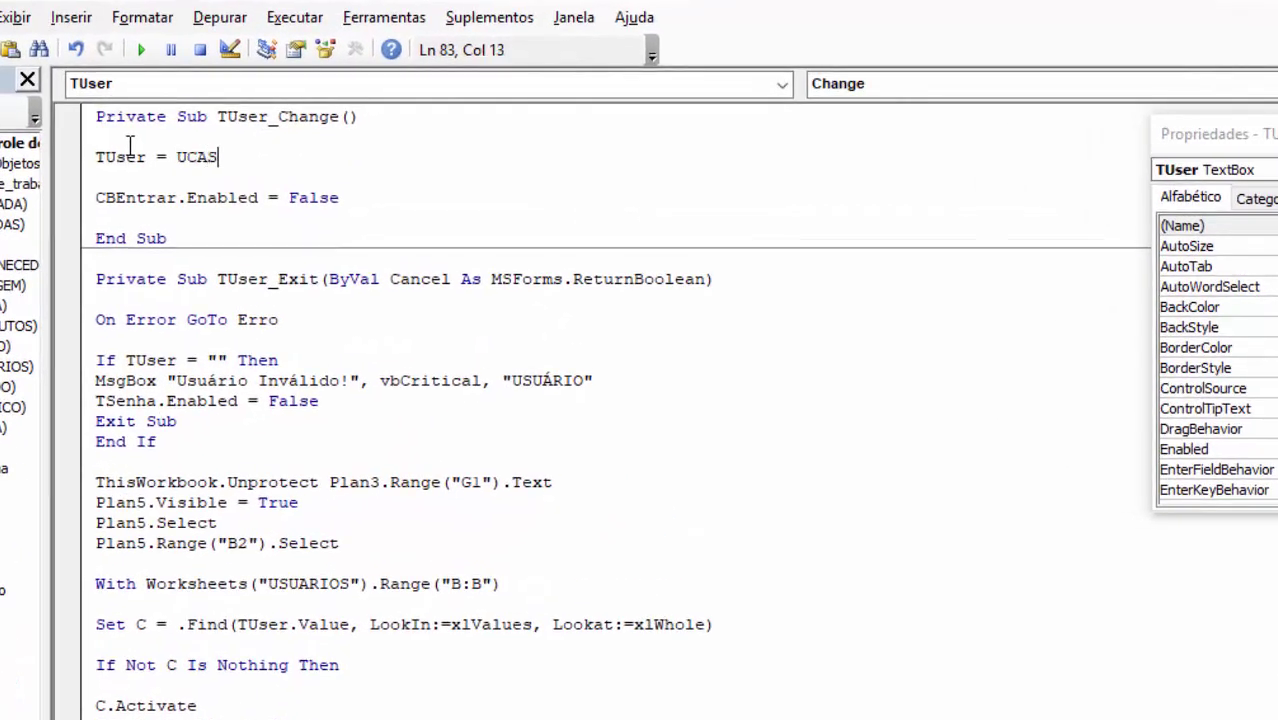
{"action": "type", "text": "("}
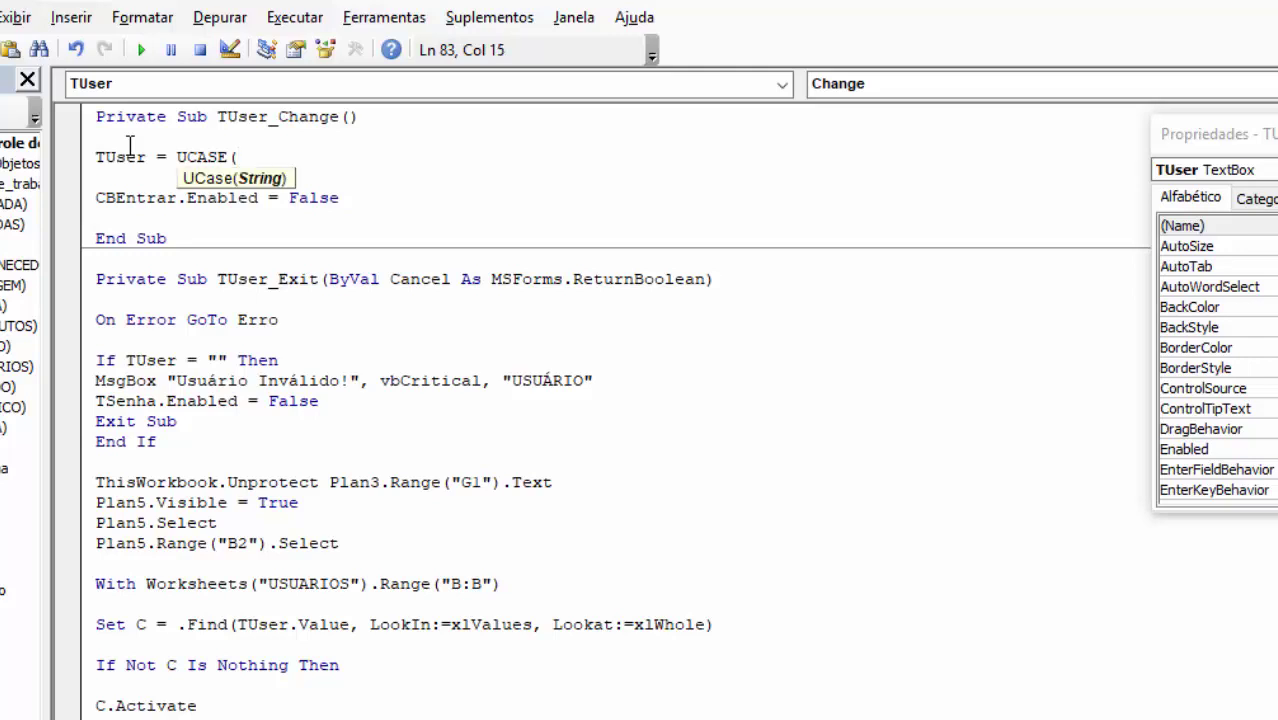
{"action": "key", "text": "ctrl+v"}
{"action": "type", "text": ".Te"}
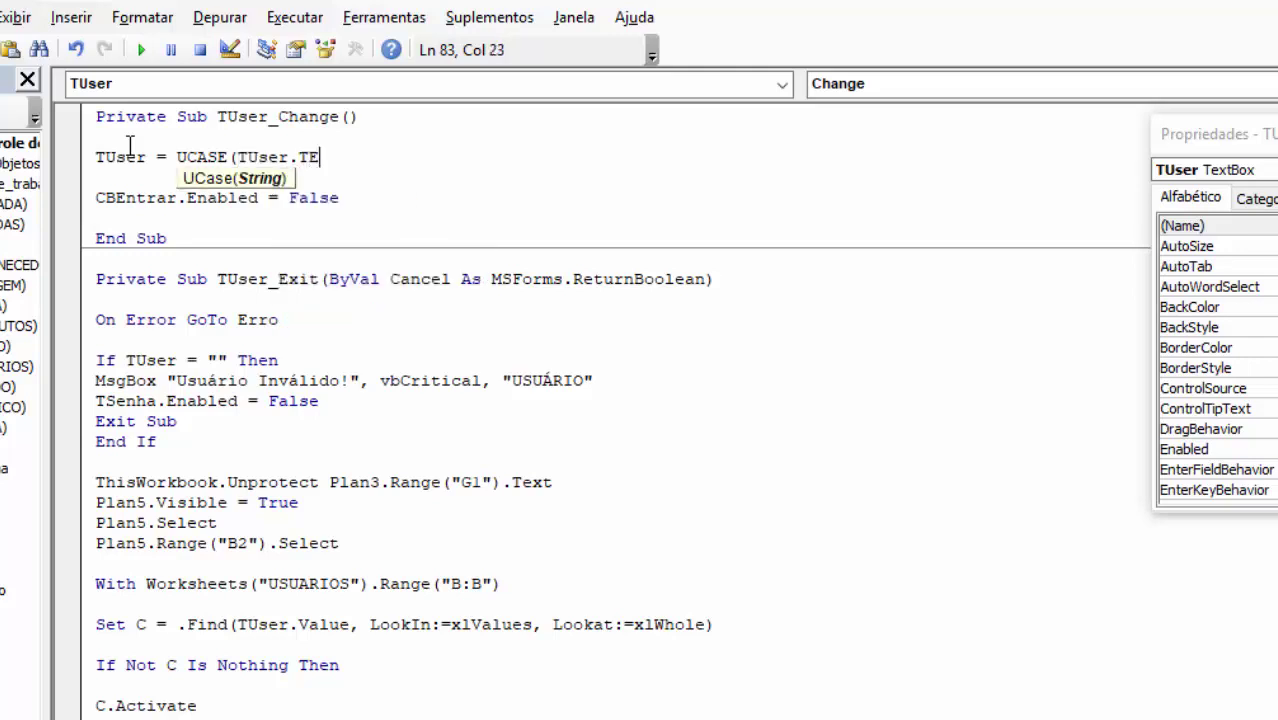
{"action": "type", "text": "xt )"}
{"action": "key", "text": "Return"}
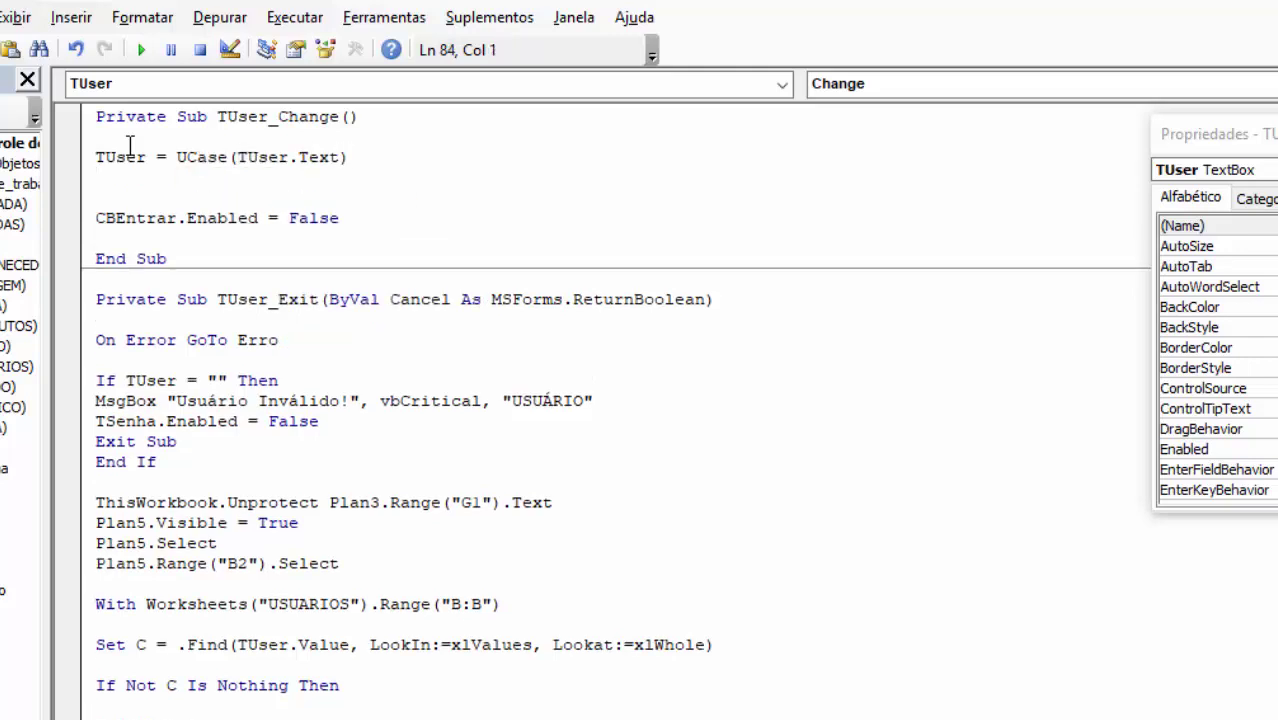
{"action": "key", "text": "Delete"}
{"action": "key", "text": "Delete"}
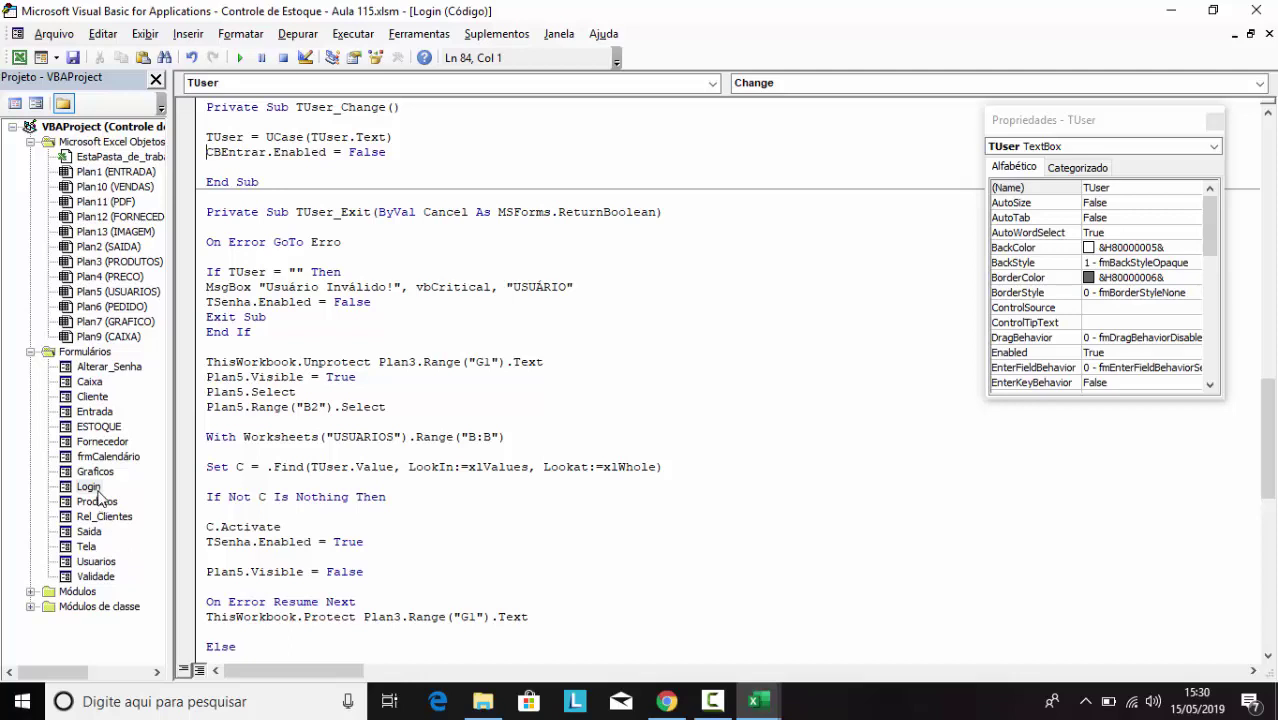
{"action": "double_click", "coordinate": [95, 488]}
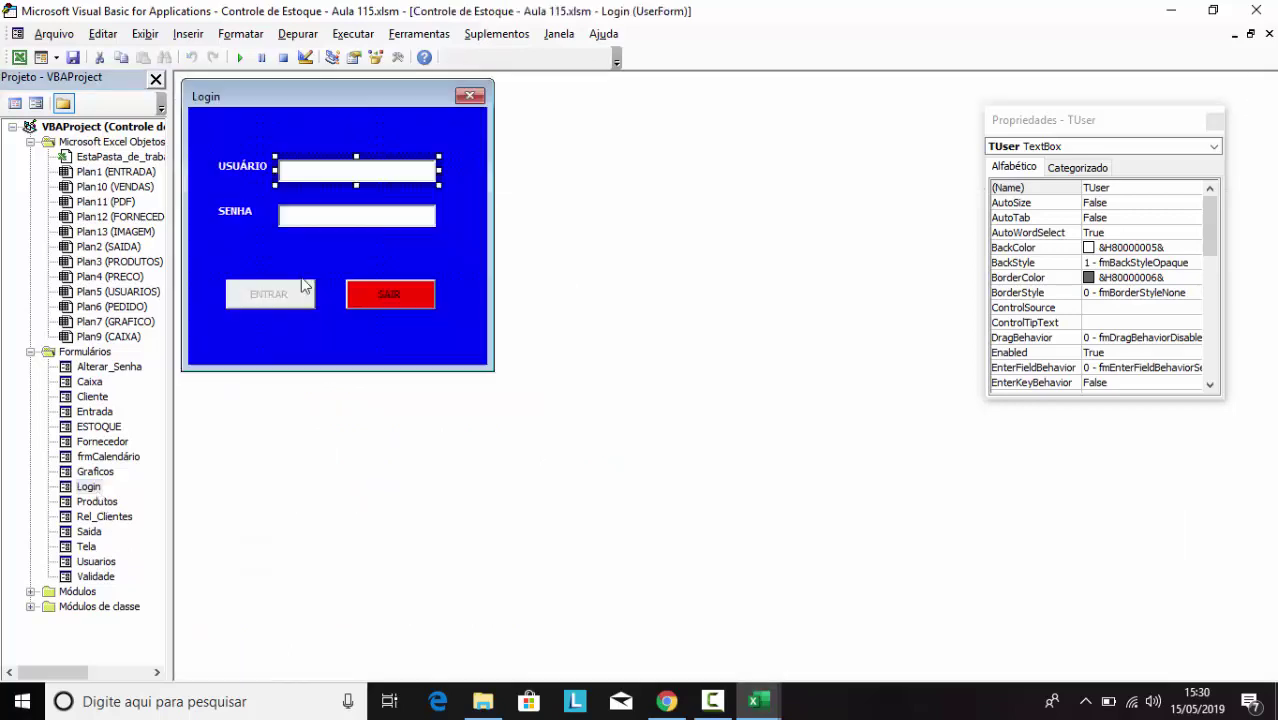
Set the USUÁRIO field's TextAlign to 2 - fmTextAlignCenter
{"action": "left_click", "coordinate": [1060, 308]}
{"action": "scroll", "coordinate": [1050, 305], "scroll_direction": "down", "scroll_amount": 3}
{"action": "scroll", "coordinate": [1045, 302], "scroll_direction": "down", "scroll_amount": 1}
{"action": "scroll", "coordinate": [1043, 299], "scroll_direction": "down", "scroll_amount": 1}
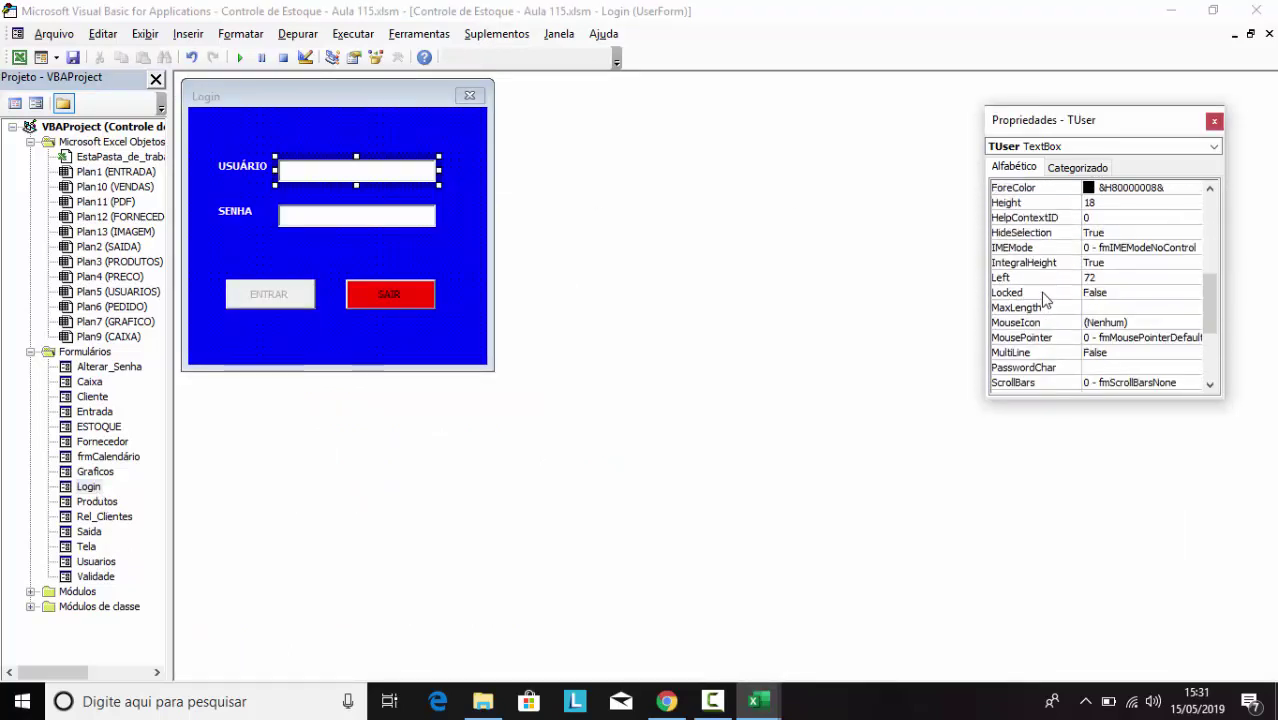
{"action": "scroll", "coordinate": [1043, 299], "scroll_direction": "down", "scroll_amount": 2}
{"action": "scroll", "coordinate": [1043, 310], "scroll_direction": "down", "scroll_amount": 1}
{"action": "scroll", "coordinate": [1045, 345], "scroll_direction": "down", "scroll_amount": 1}
{"action": "scroll", "coordinate": [1040, 347], "scroll_direction": "down", "scroll_amount": 2}
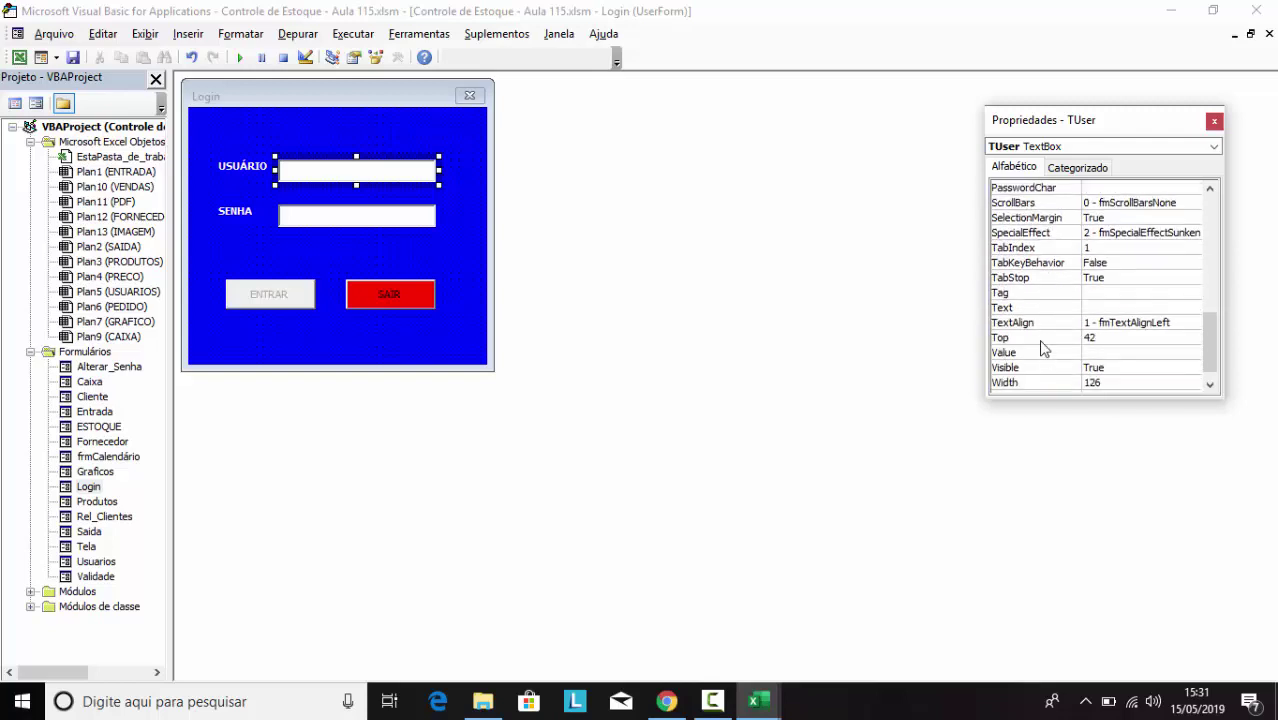
{"action": "left_click", "coordinate": [1040, 325]}
{"action": "left_click", "coordinate": [1194, 321]}
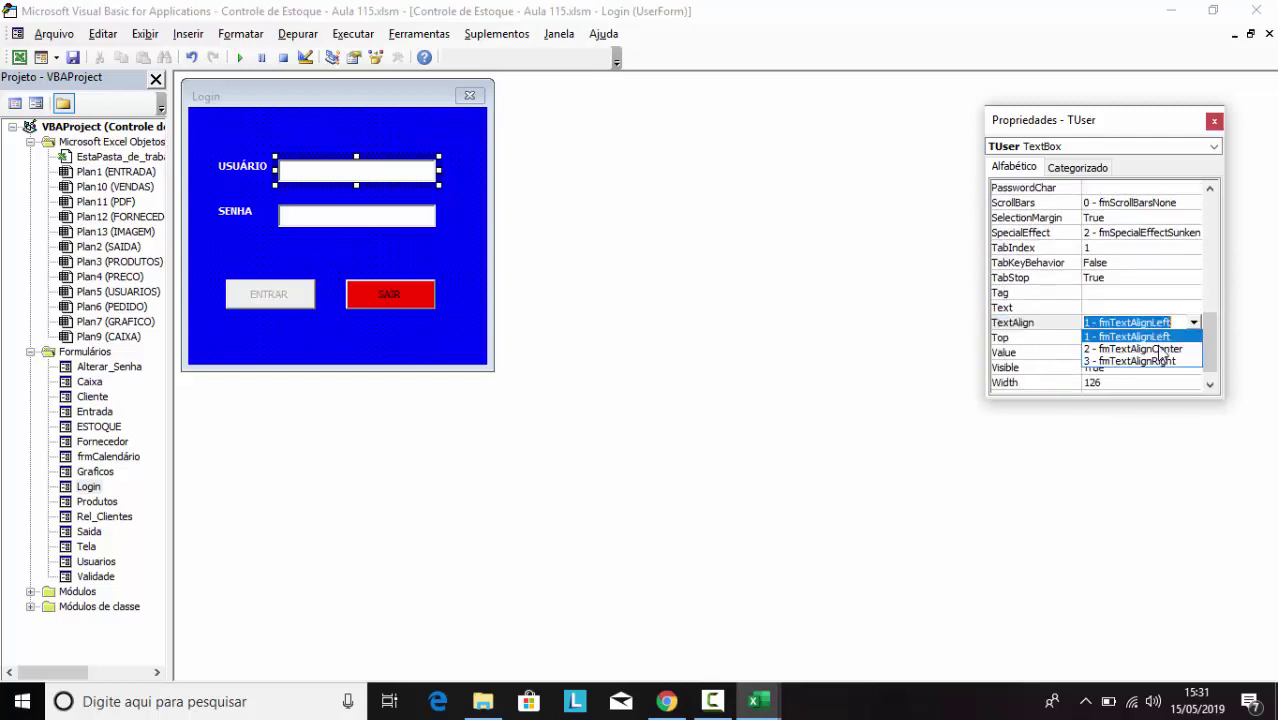
{"action": "left_click", "coordinate": [1160, 345]}
Set the SENHA field's TextAlign to 2 - fmTextAlignCenter as well
{"action": "left_click", "coordinate": [400, 225]}
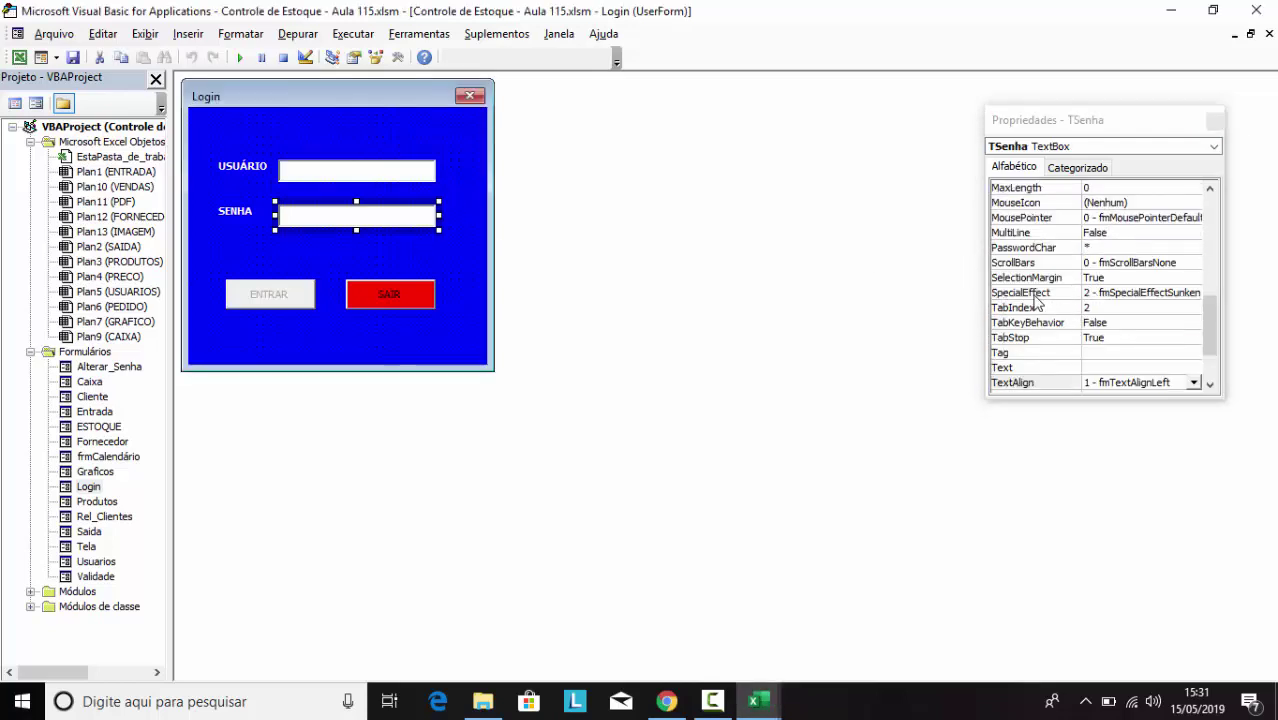
{"action": "left_click", "coordinate": [1040, 294]}
{"action": "left_click", "coordinate": [1022, 383]}
{"action": "scroll", "coordinate": [1182, 335], "scroll_direction": "down", "scroll_amount": 2}
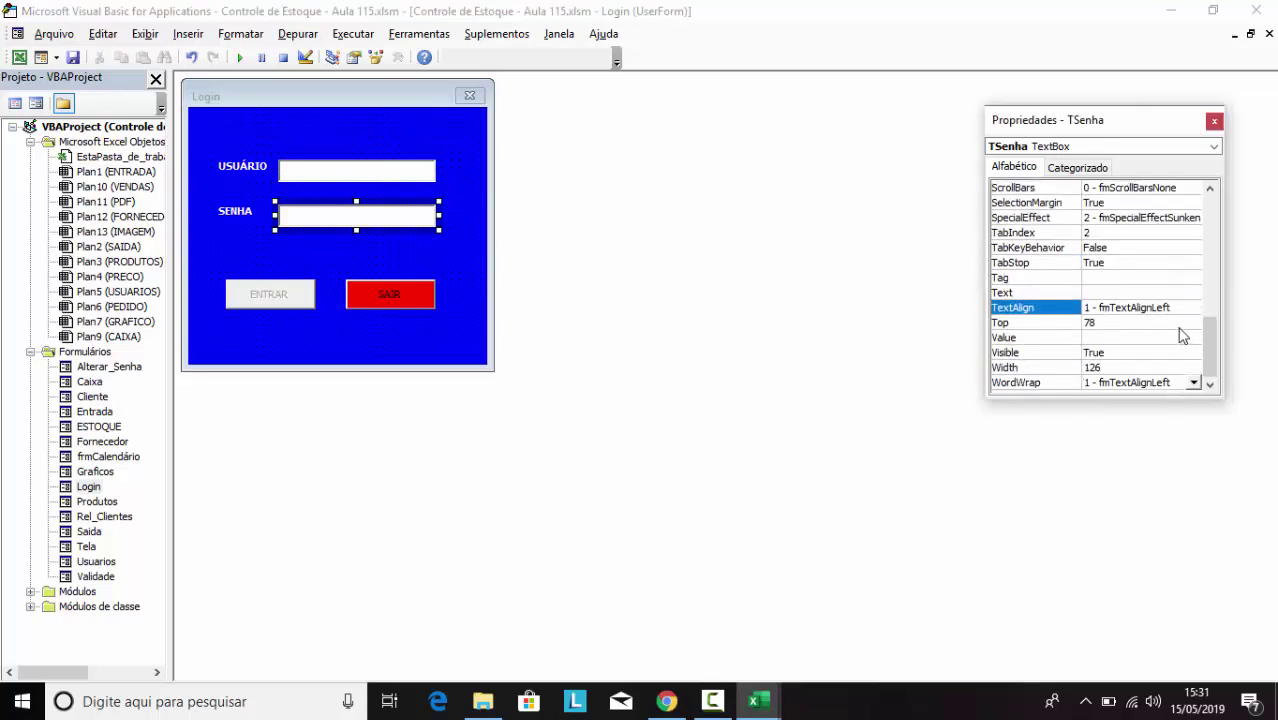
{"action": "left_click", "coordinate": [1194, 307]}
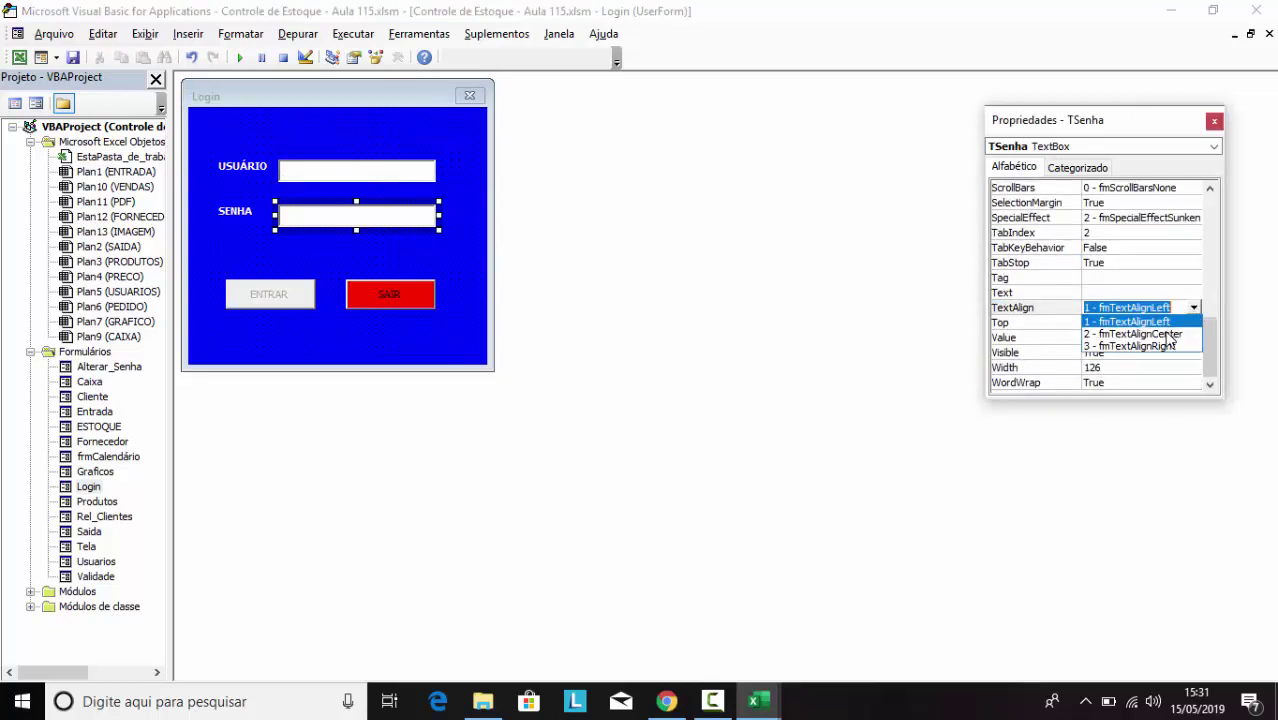
{"action": "left_click", "coordinate": [1120, 336]}
{"action": "left_click", "coordinate": [315, 262]}
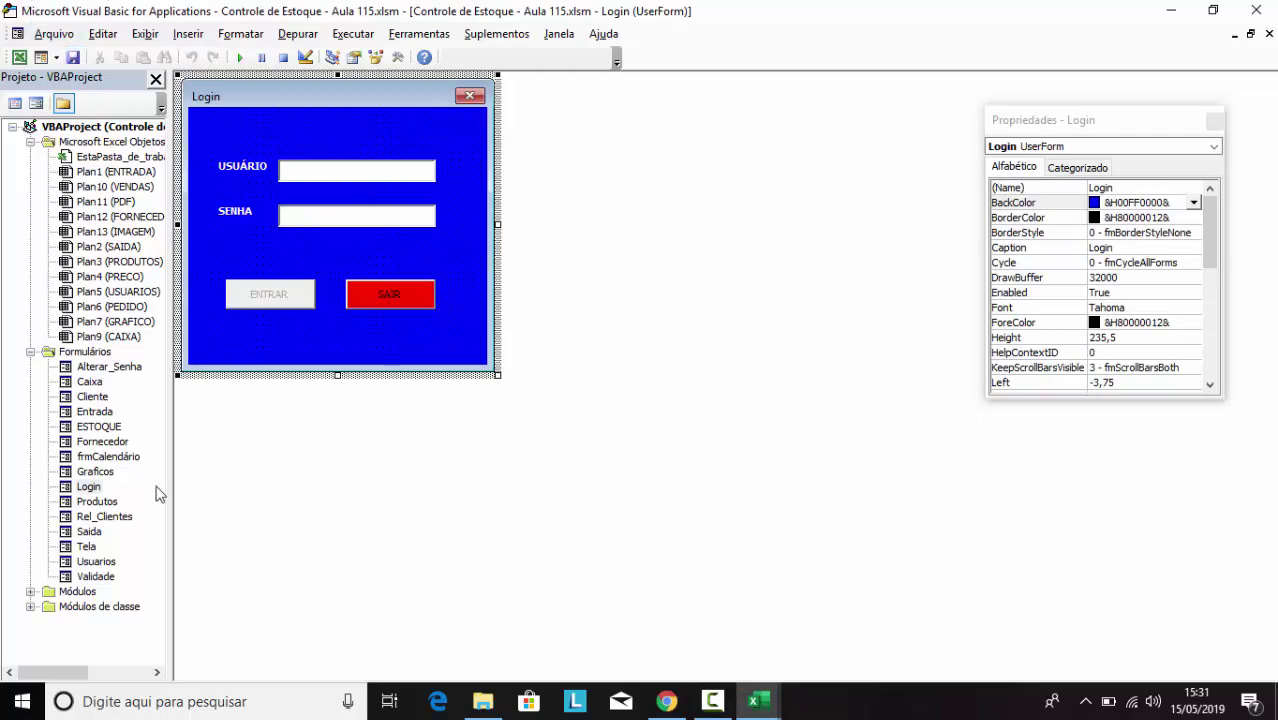
Open the Gráficos form design and move the control toolbox clear of its controls
{"action": "double_click", "coordinate": [95, 471]}
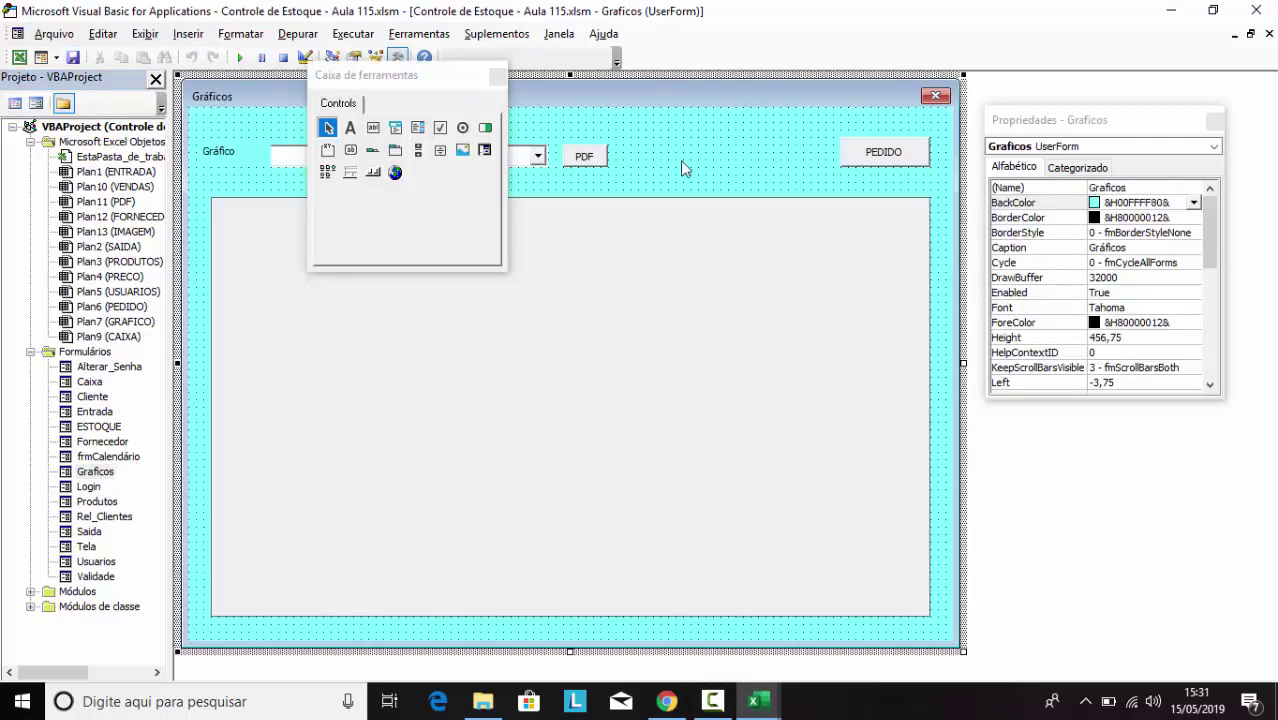
{"action": "mouse_move", "coordinate": [390, 88]}
{"action": "left_mouse_down"}
{"action": "mouse_move", "coordinate": [540, 98]}
{"action": "mouse_move", "coordinate": [696, 248]}
{"action": "mouse_move", "coordinate": [737, 200]}
{"action": "left_mouse_up"}
{"action": "left_click", "coordinate": [658, 148]}
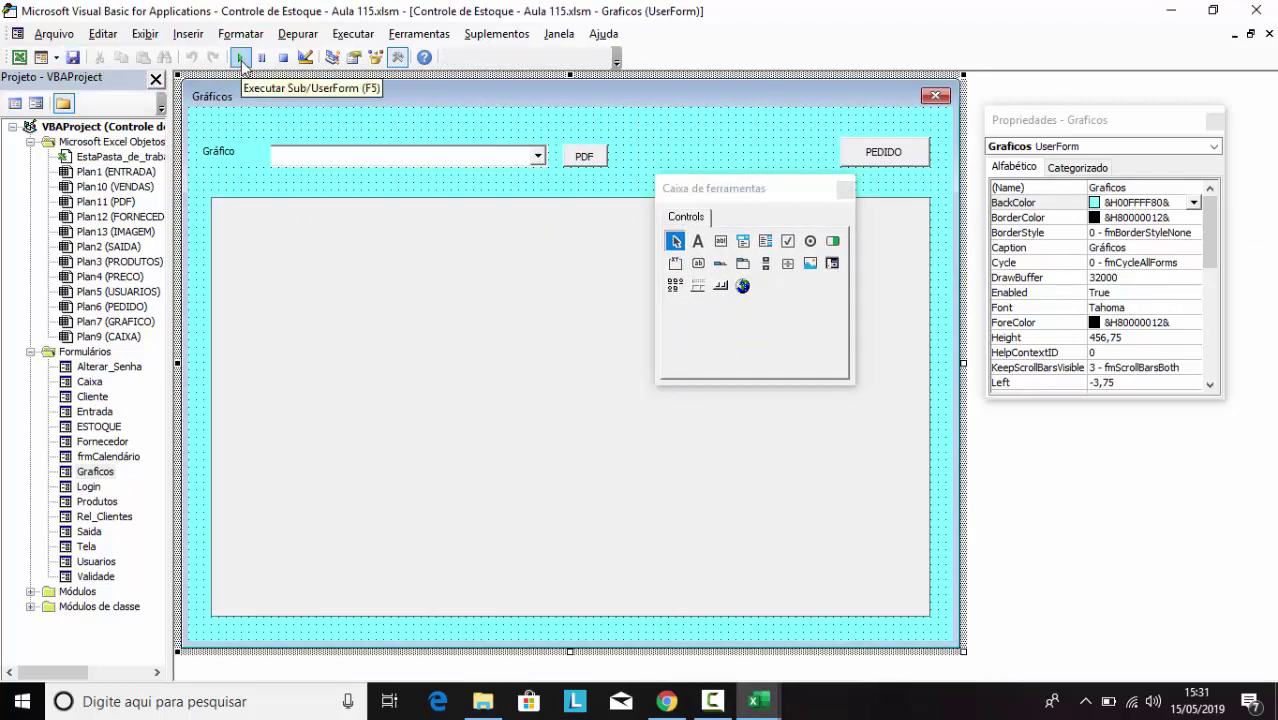
Run the form, switch the chart from PEDIDO UNIDADE to ENTRADA ESTOQUE, then close it
{"action": "left_click", "coordinate": [240, 57]}
{"action": "left_click", "coordinate": [606, 133]}
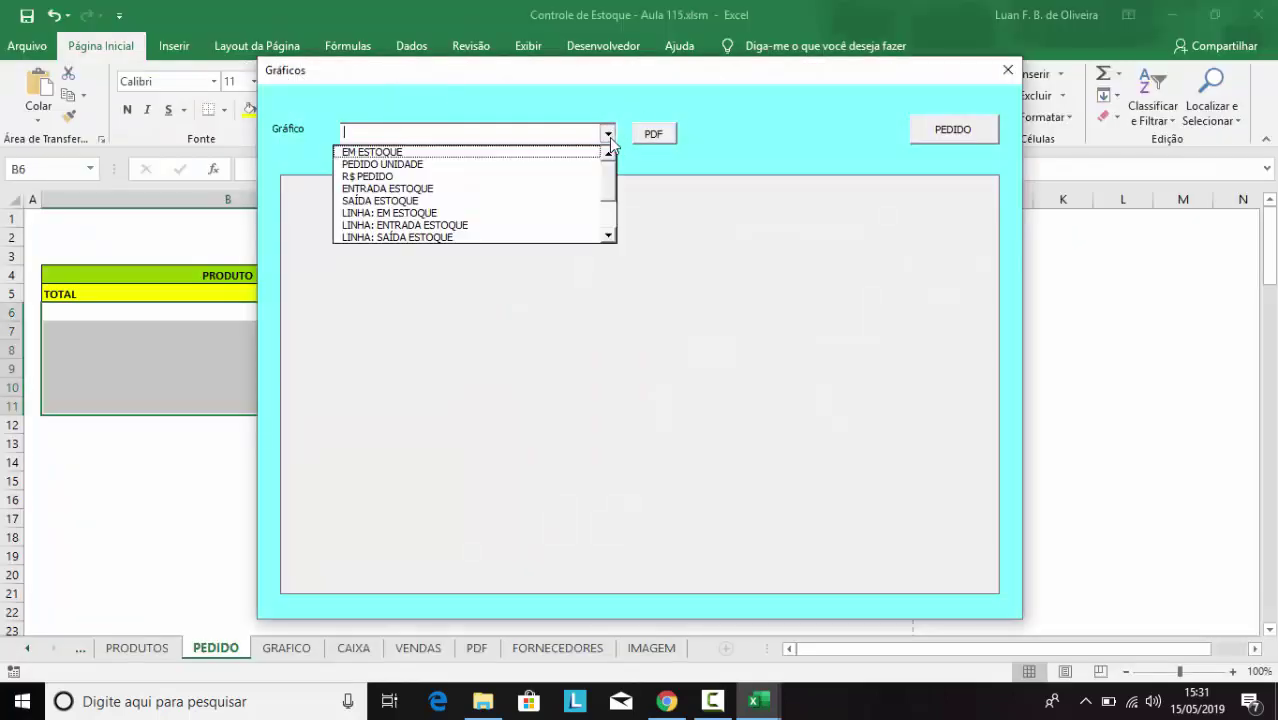
{"action": "left_click", "coordinate": [426, 165]}
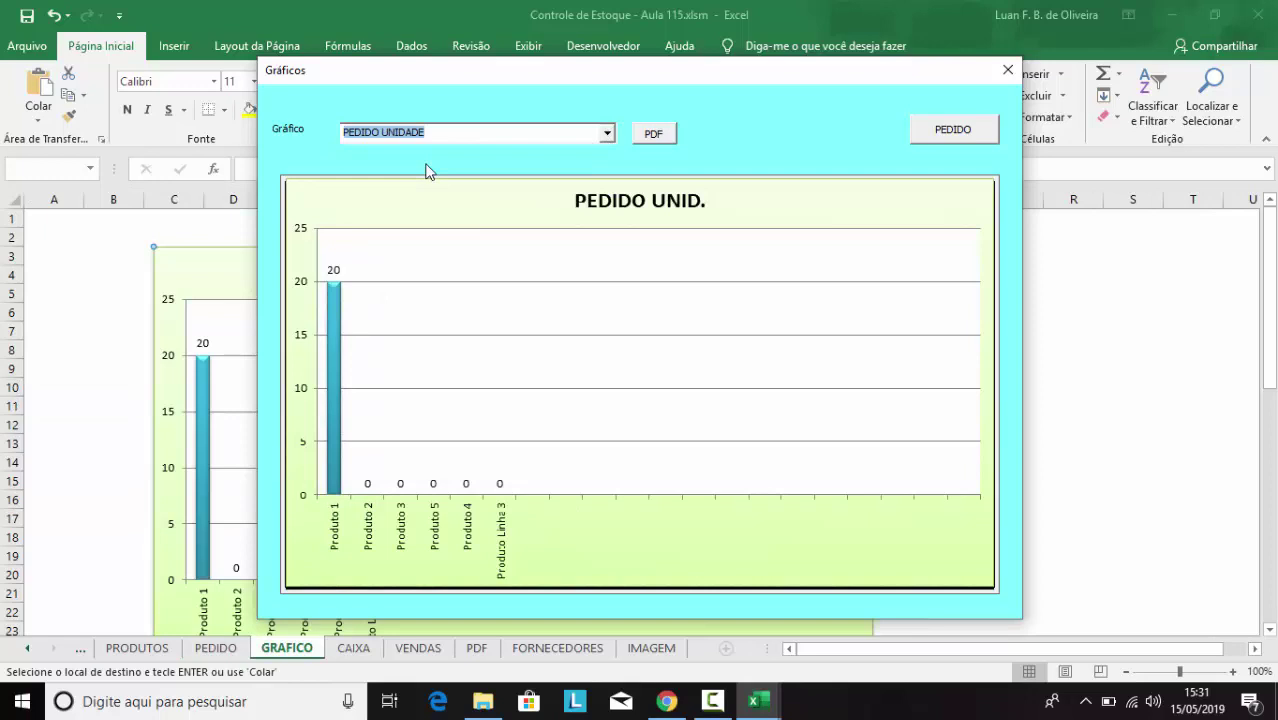
{"action": "left_click", "coordinate": [606, 133]}
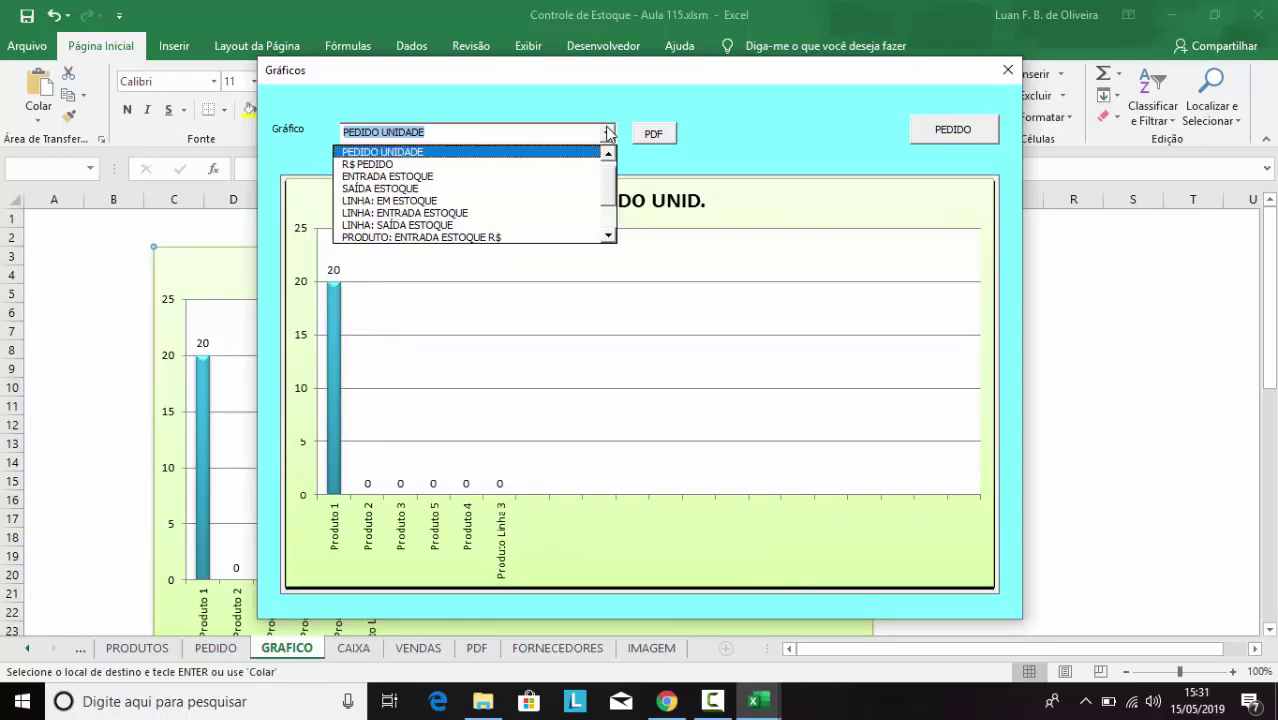
{"action": "left_click", "coordinate": [428, 177]}
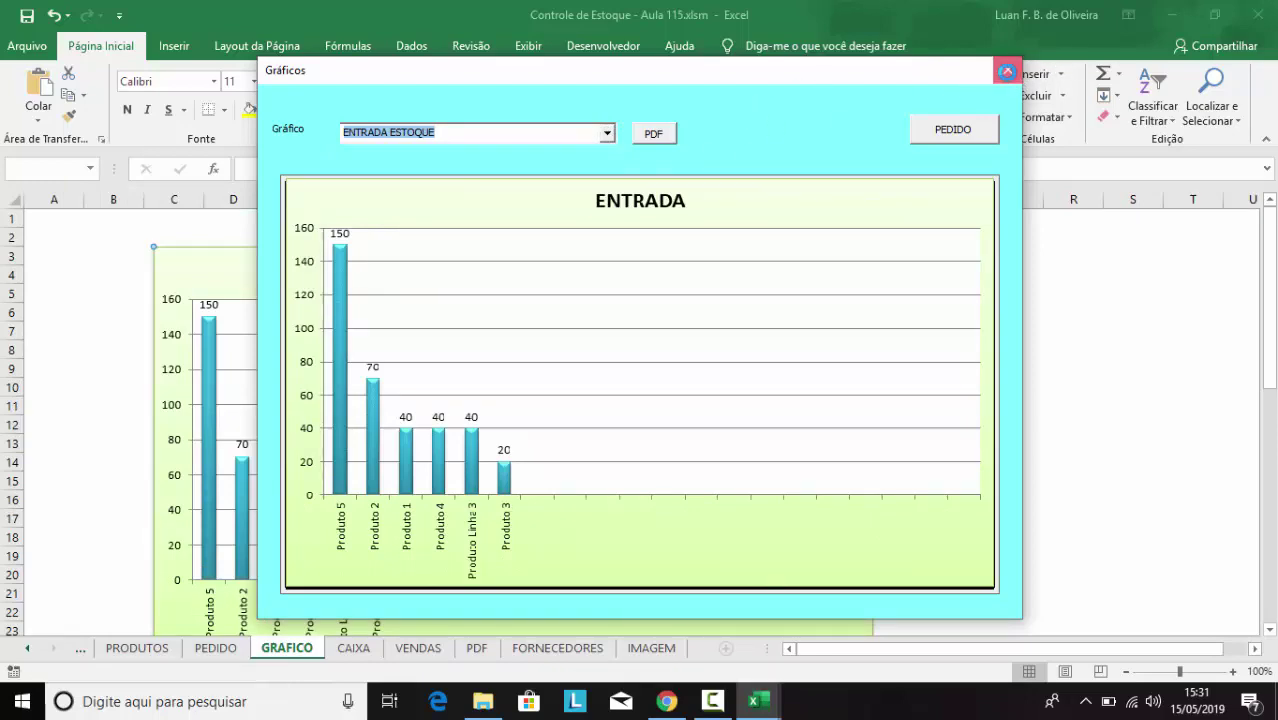
{"action": "left_click", "coordinate": [1006, 71]}
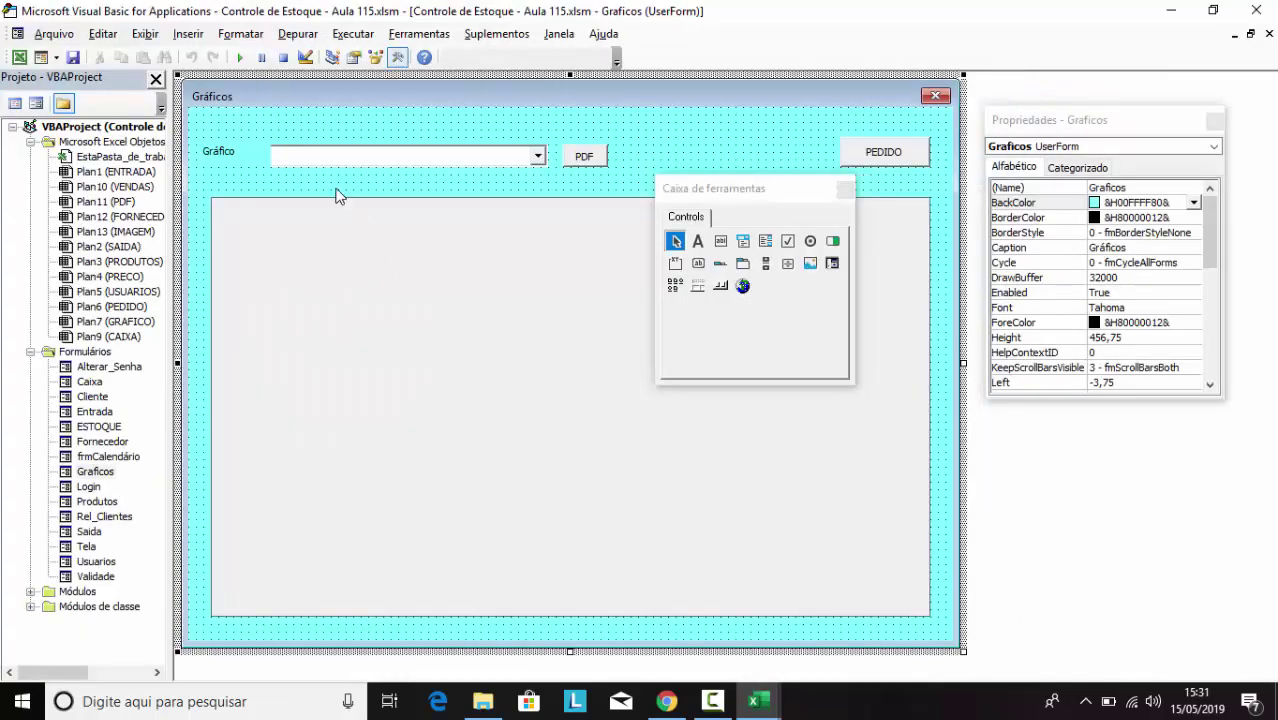